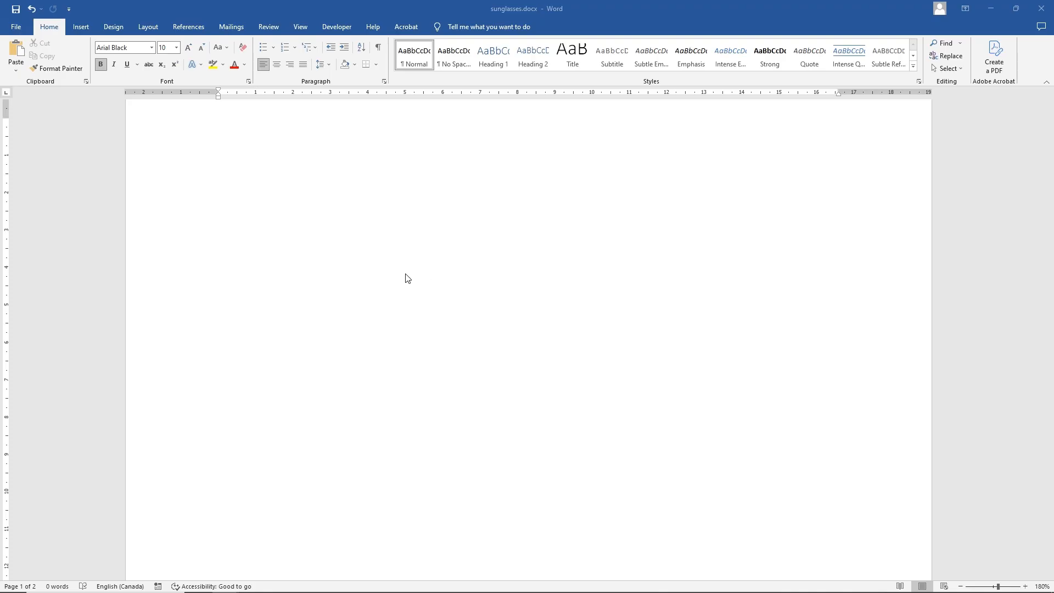
- Insert an oval about 3.19 cm wide and 2.14 cm high near the page's right margin
left_click(81, 26)
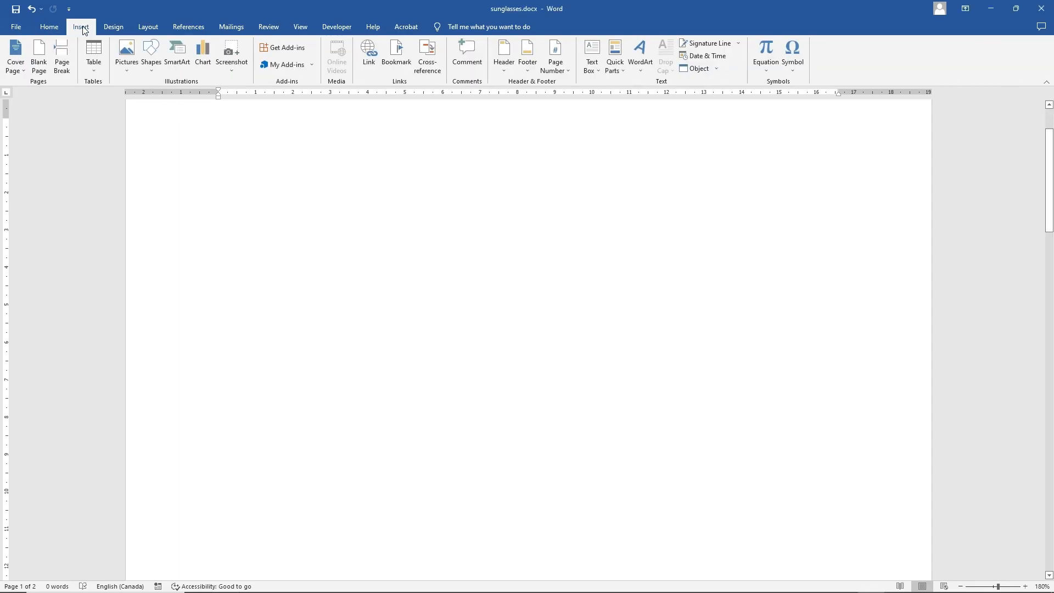
left_click(153, 49)
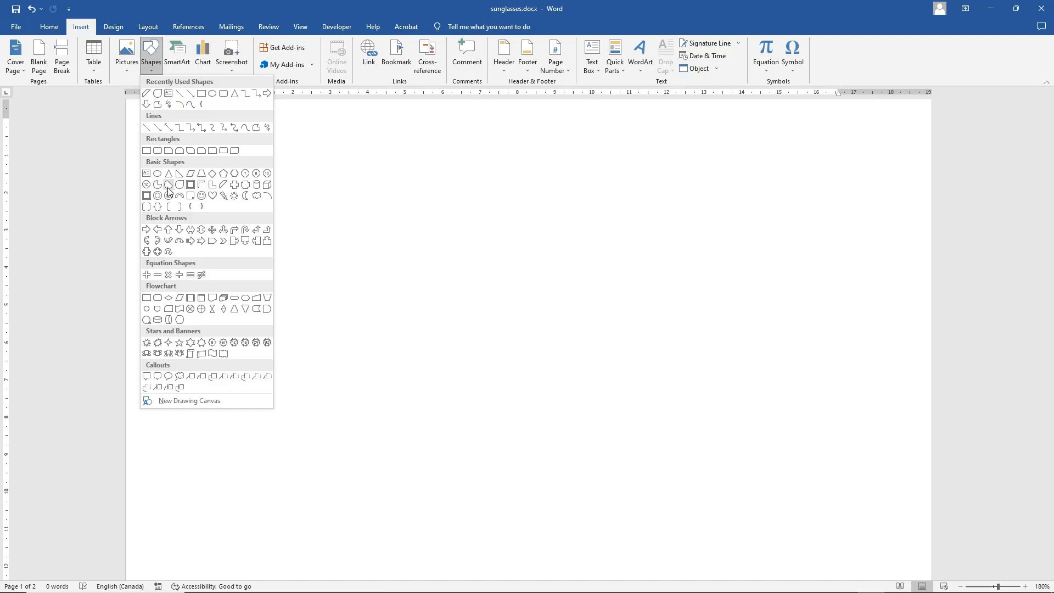
left_click(157, 175)
mouse_move(335, 228)
left_mouse_down()
mouse_move(458, 309)
mouse_move(843, 291)
left_mouse_up()
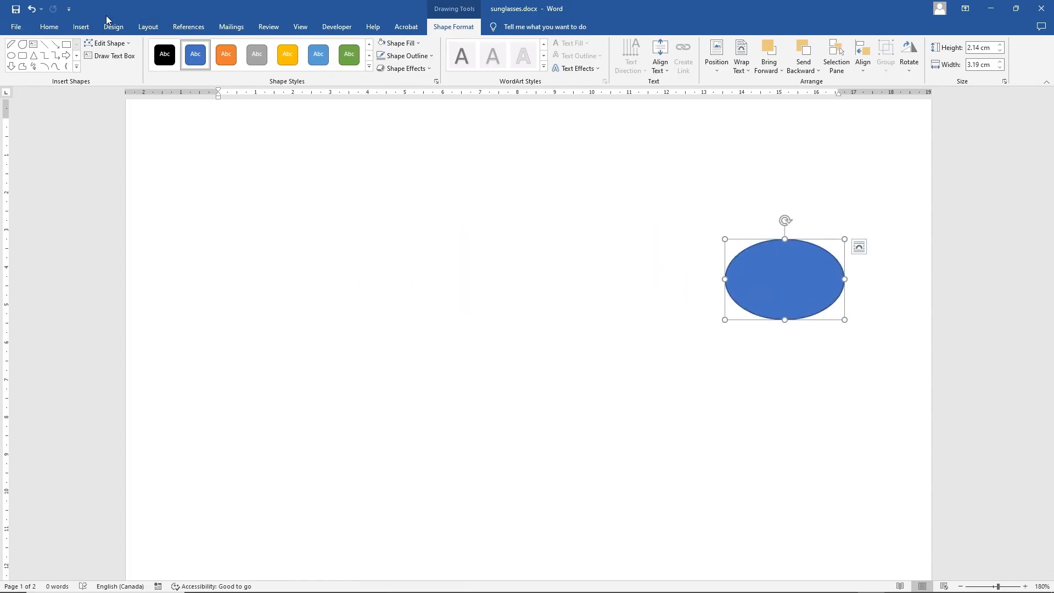
- Insert a diagonal stripe shape about 1.39 cm wide and 1.09 cm high, well to the left of the oval
left_click(81, 27)
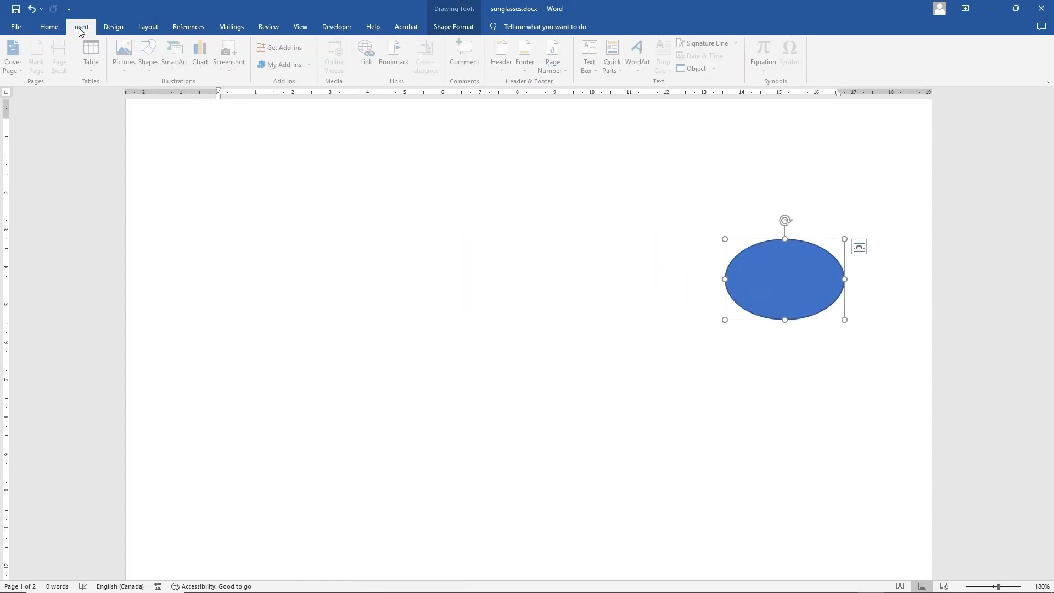
left_click(151, 55)
left_click(222, 185)
left_click_drag(384, 245, 435, 285)
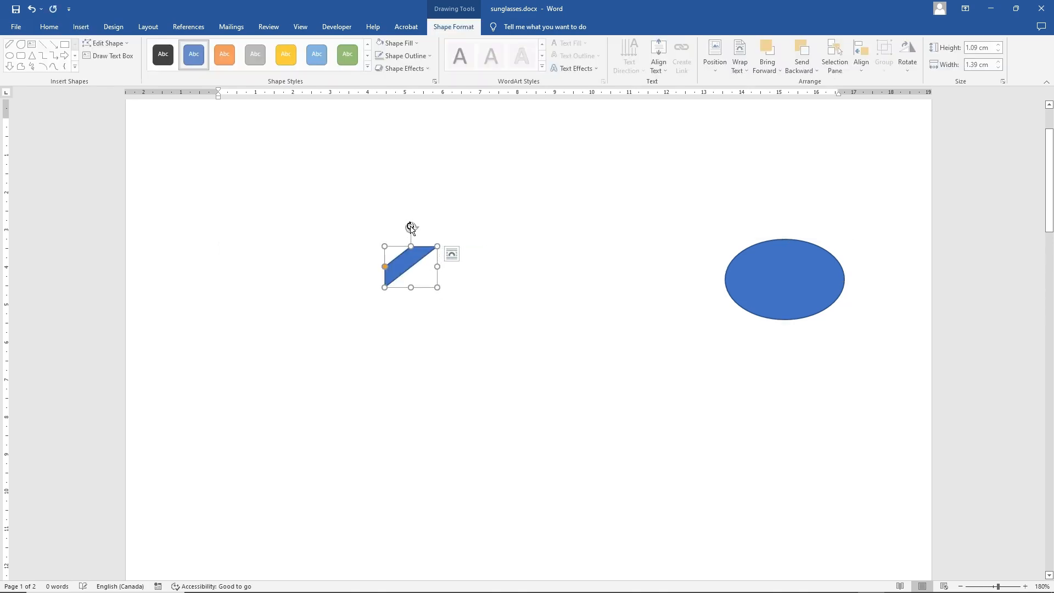
- Rotate the diagonal stripe until its long edge is nearly horizontal on top, and resize it to about 1.12 cm high by 1.02 cm wide
left_click_drag(412, 228, 464, 274)
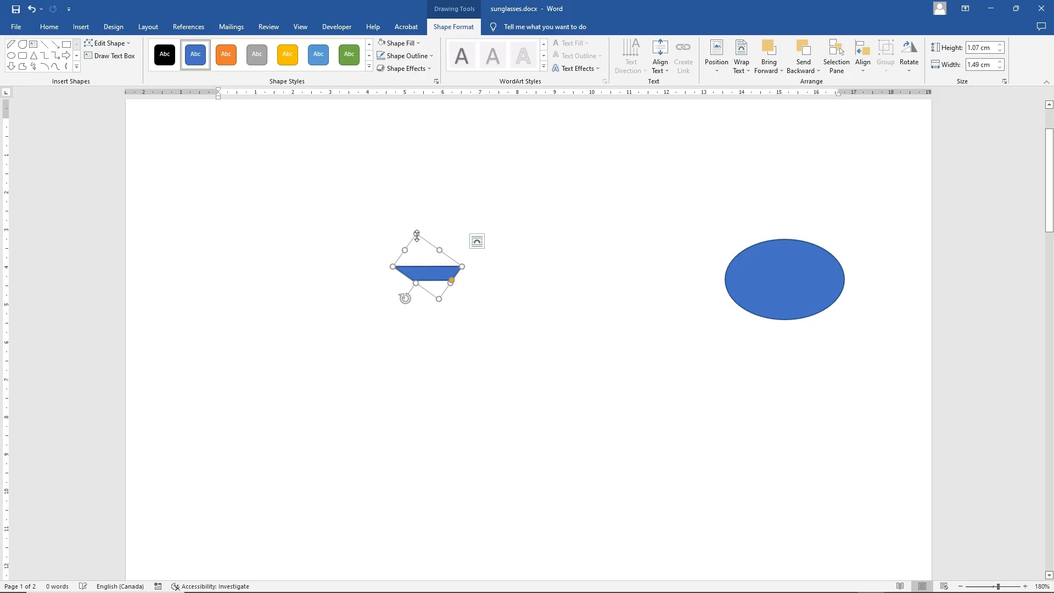
left_click_drag(414, 238, 432, 242)
left_click_drag(411, 303, 397, 306)
left_click(230, 151)
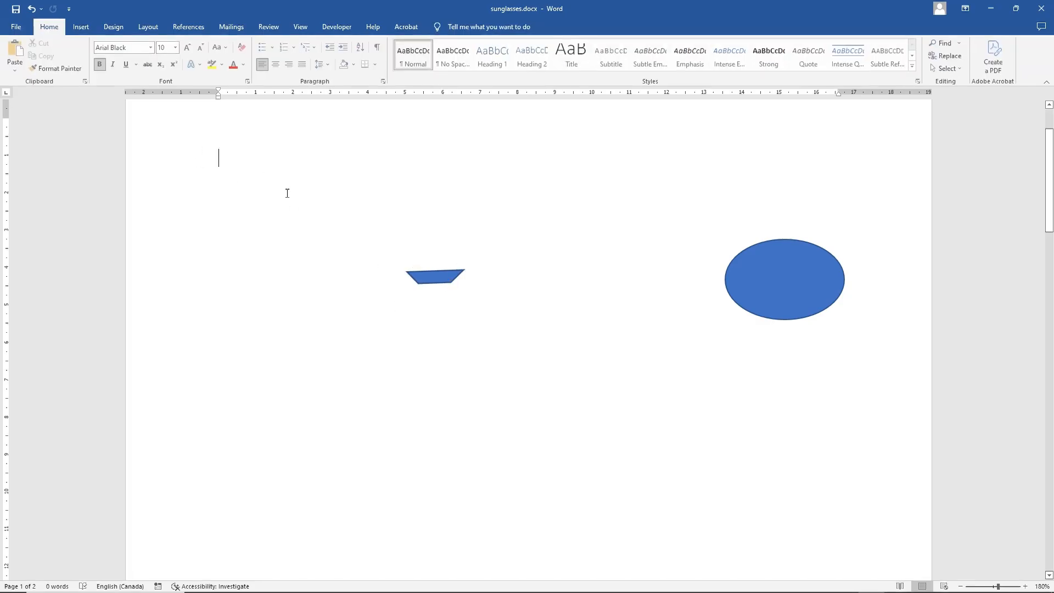
left_click(428, 283)
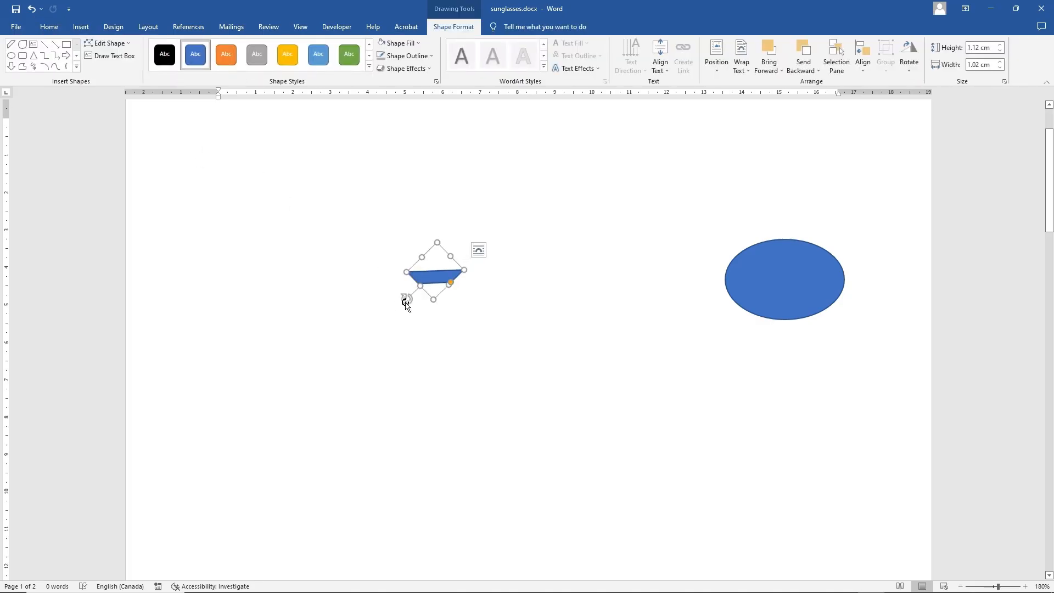
left_click_drag(405, 299, 402, 299)
left_click(359, 302)
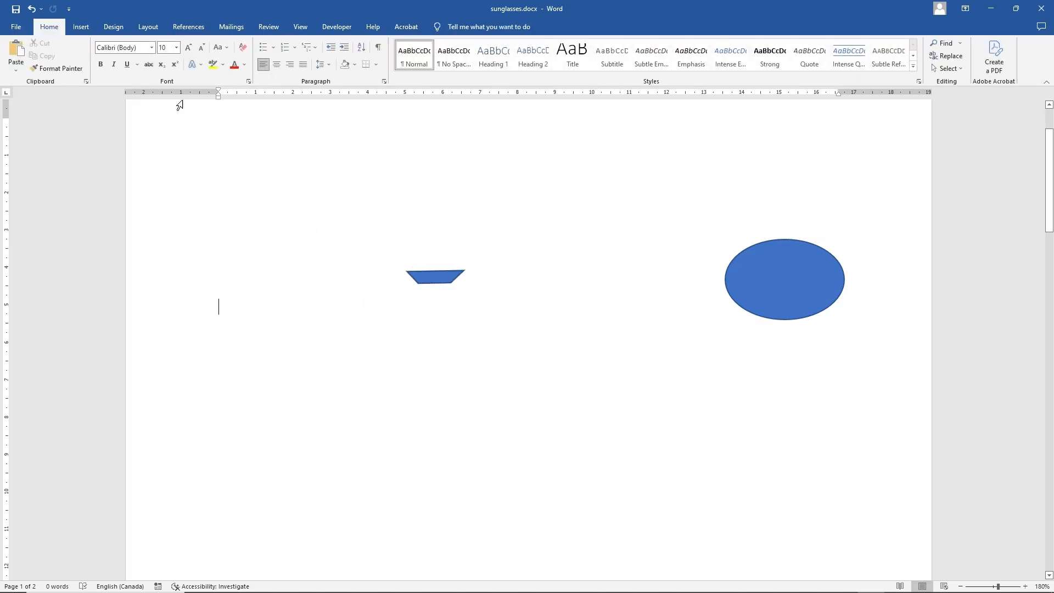
- Insert a teardrop shape about 2.51 cm wide and 2.13 cm high to the left of the stripe
left_click(86, 28)
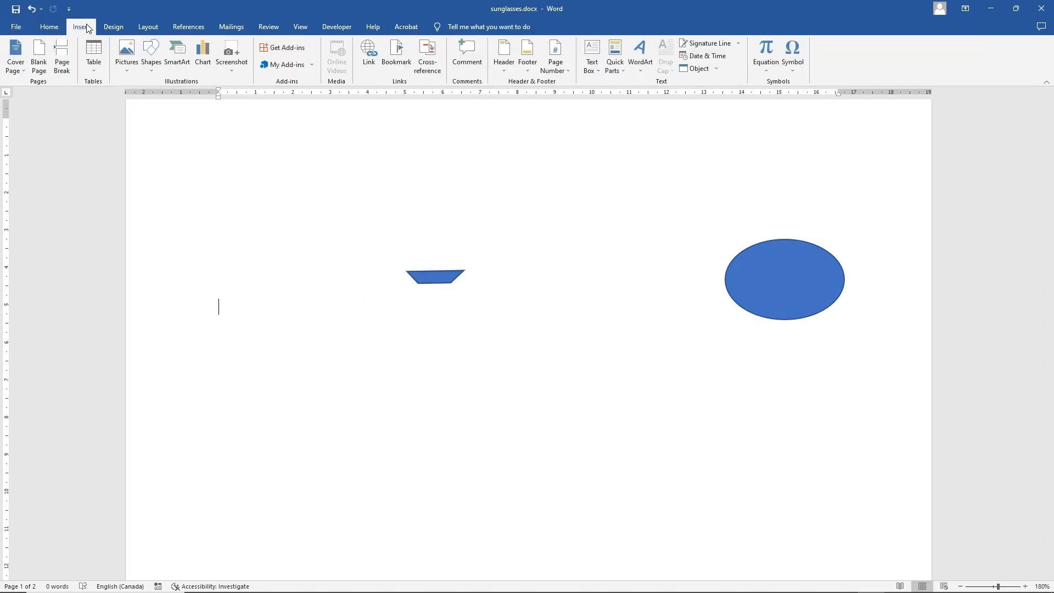
left_click(151, 60)
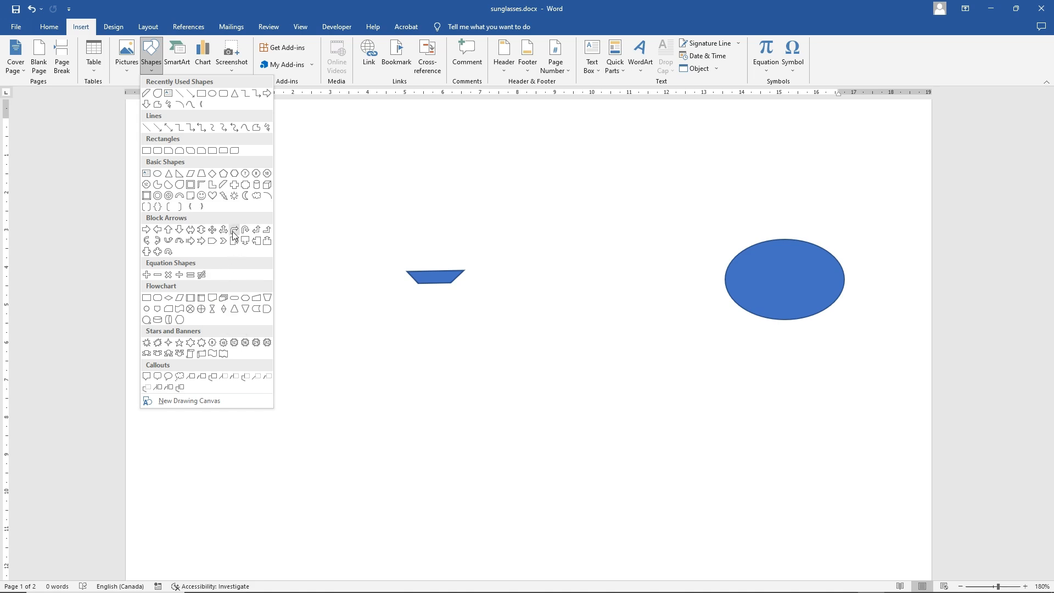
left_click(179, 186)
left_click_drag(233, 228, 328, 307)
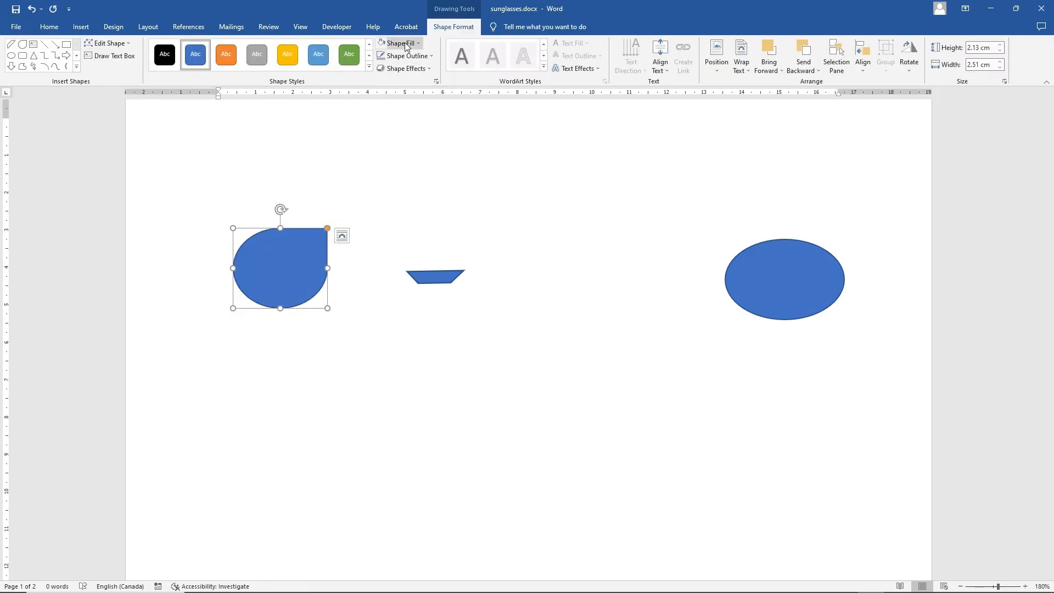
- Fill the teardrop with very light gray and give it a gray outline
left_click(404, 42)
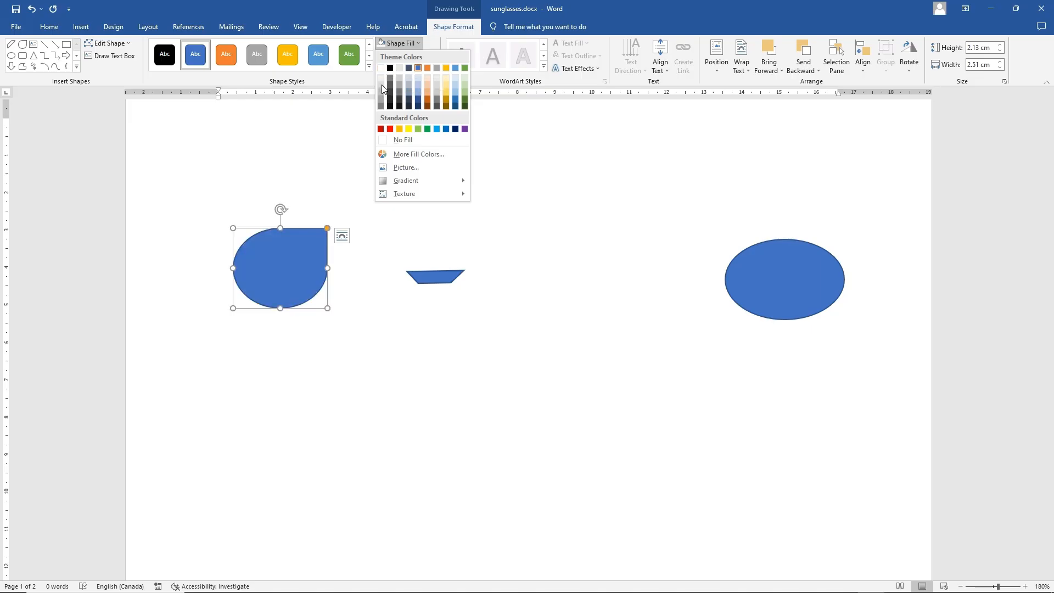
left_click(381, 78)
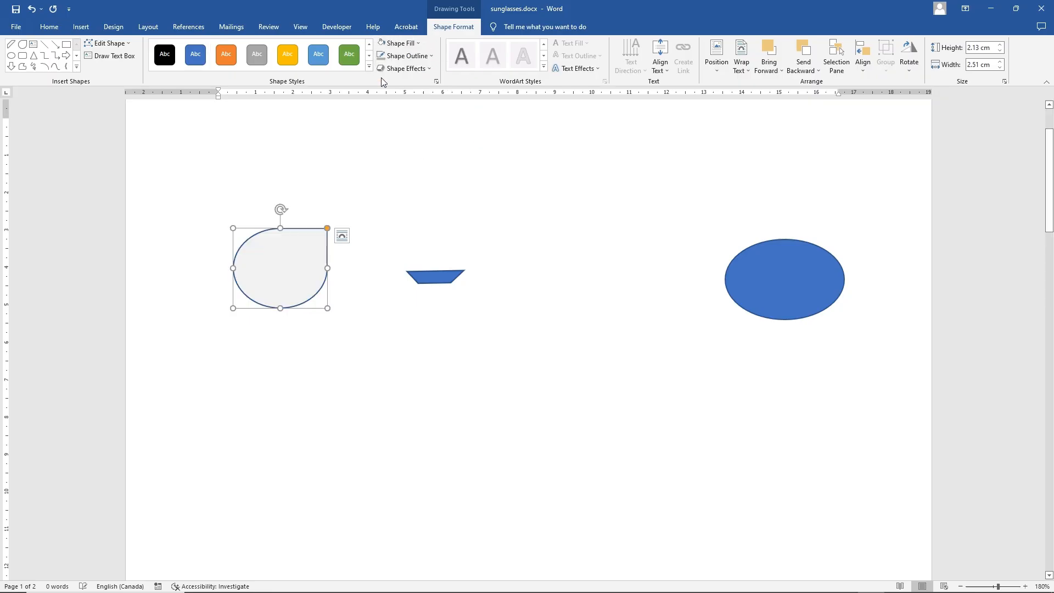
left_click(403, 56)
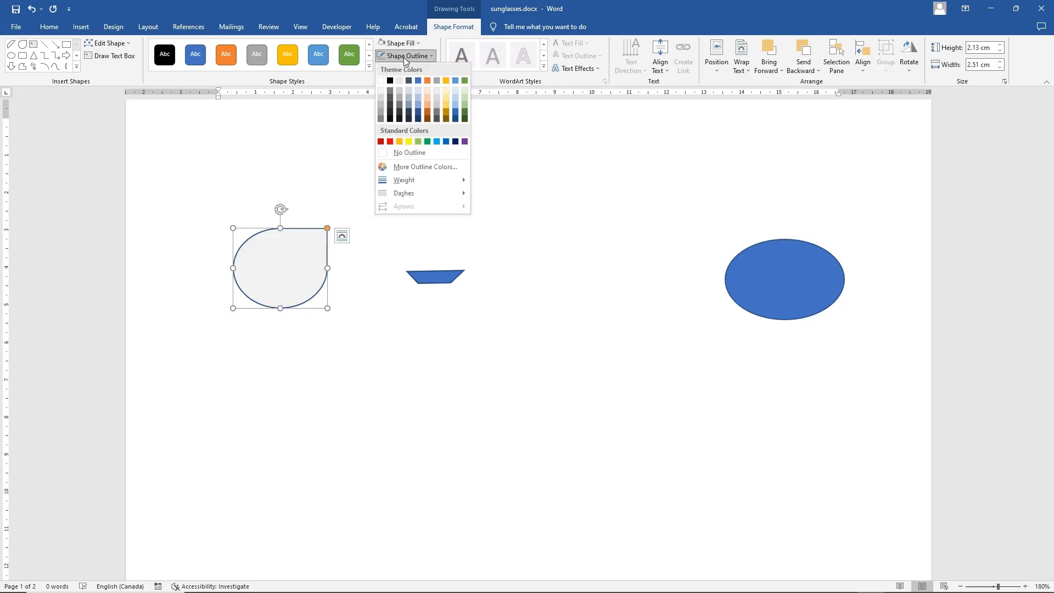
left_click(400, 97)
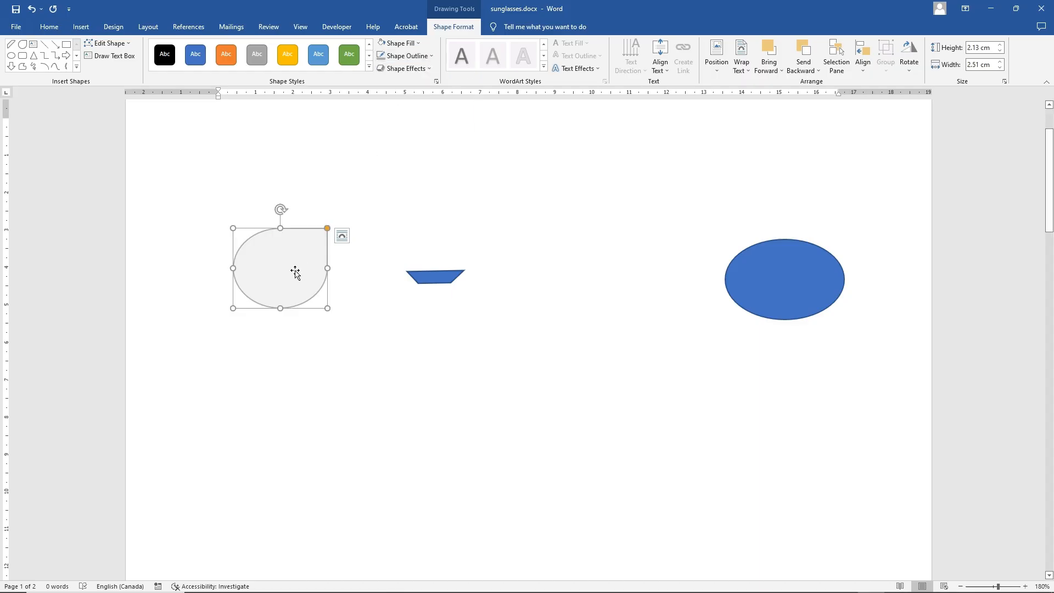
- Line up the teardrop and oval on either side of the stripe, widen the teardrop and narrow the oval to about 2.57 cm
mouse_move(292, 272)
left_mouse_down()
mouse_move(328, 292)
mouse_move(565, 263)
mouse_move(329, 209)
mouse_move(300, 253)
left_mouse_up()
left_click_drag(783, 273, 672, 250)
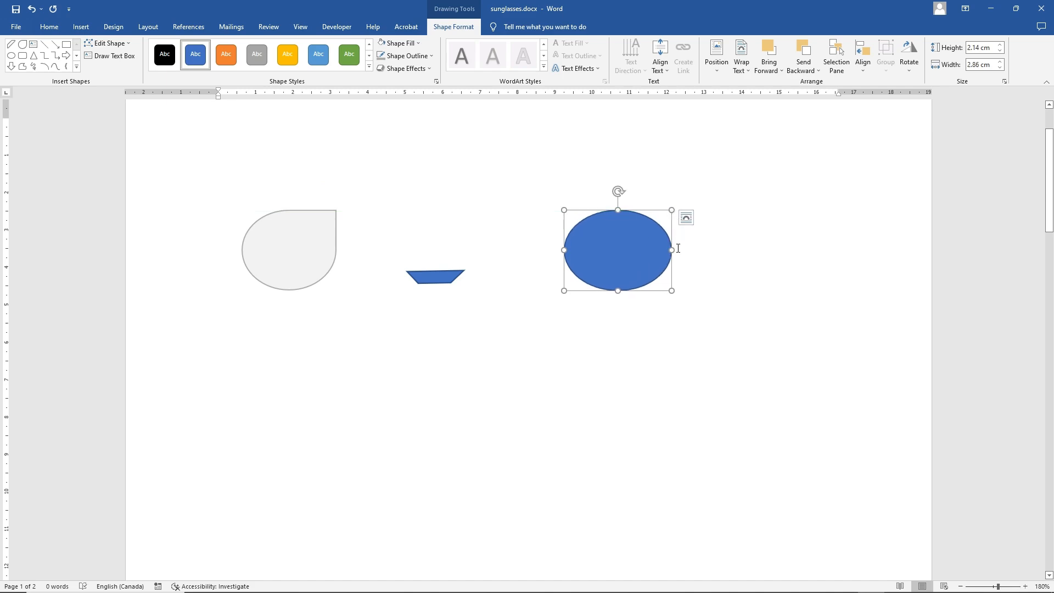
left_click(291, 245)
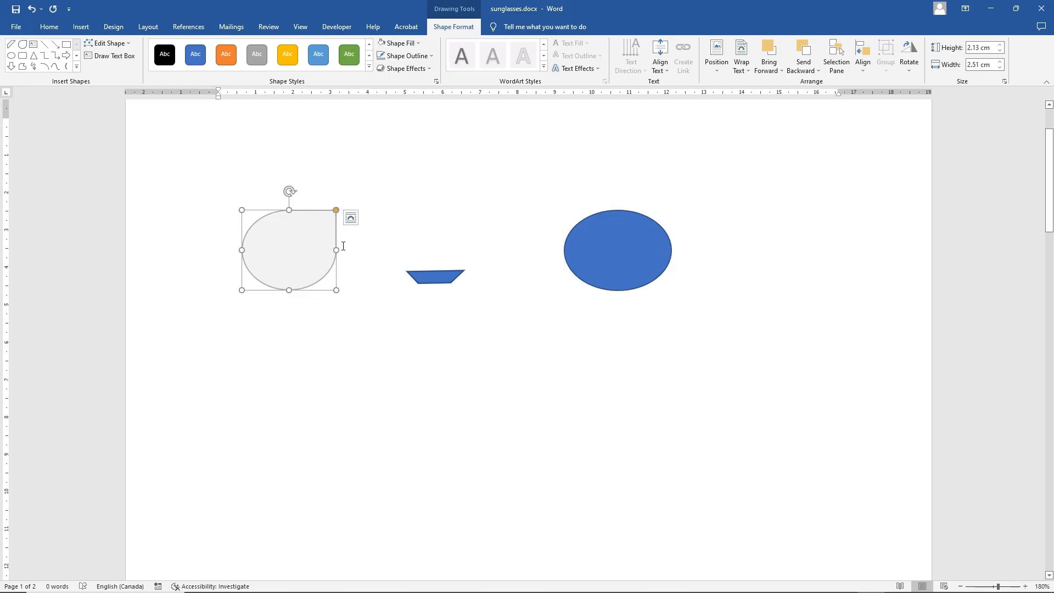
left_click_drag(336, 251, 363, 251)
left_click(649, 255)
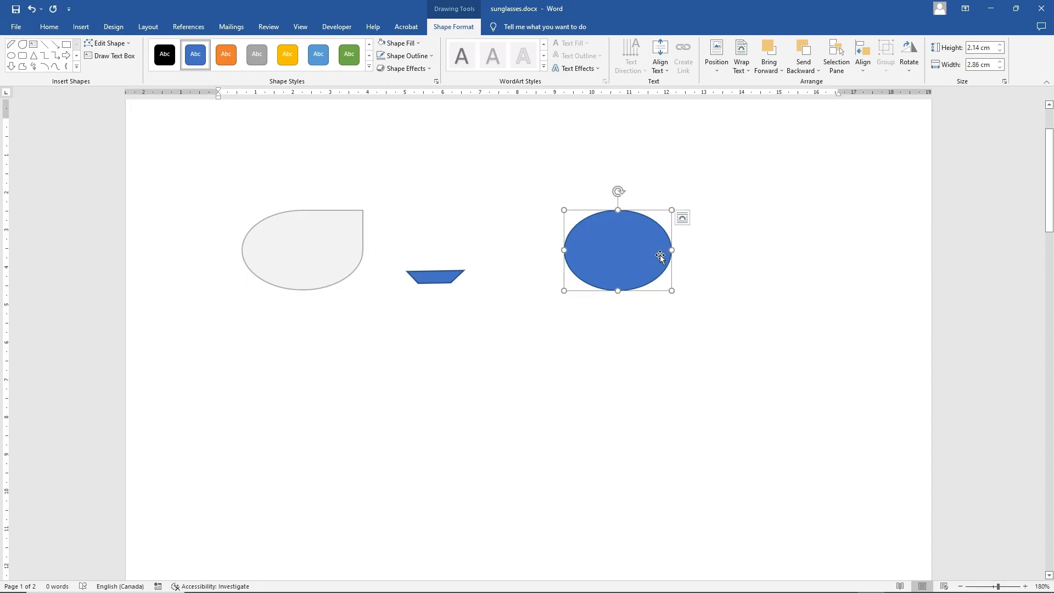
left_click_drag(671, 251, 660, 252)
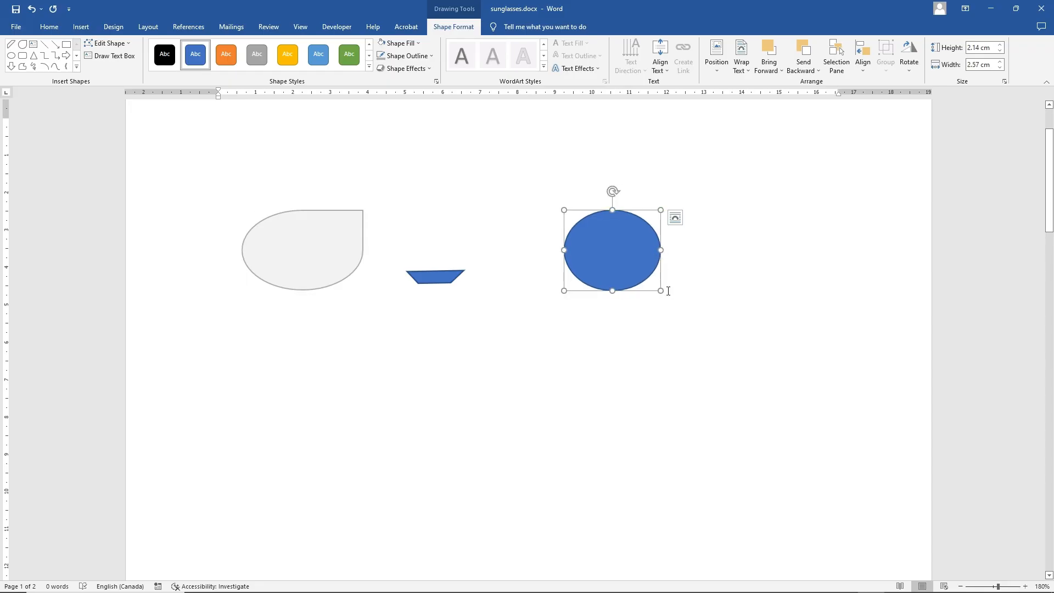
left_click(540, 150)
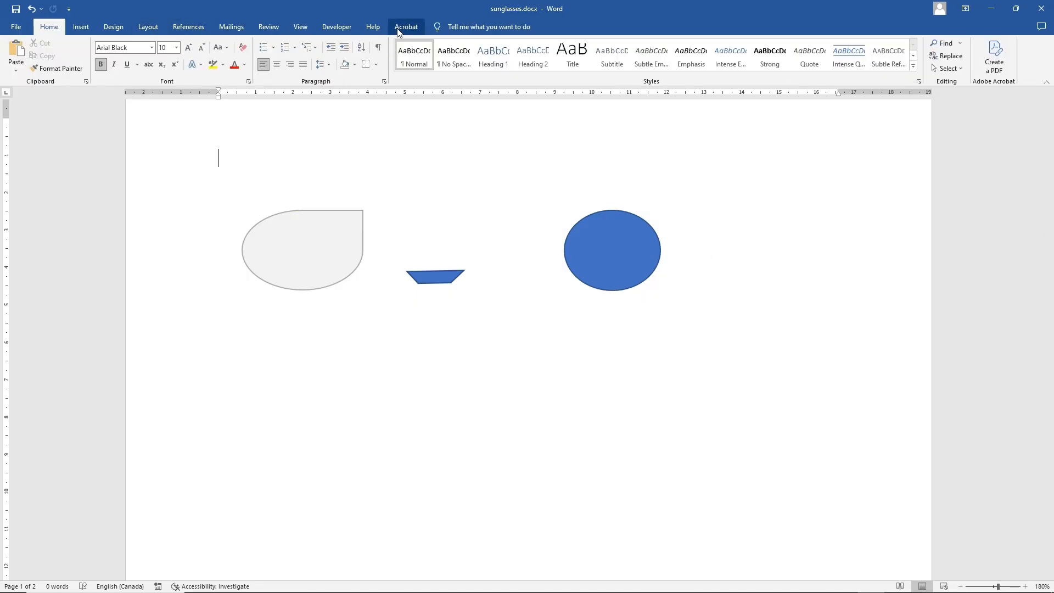
- Insert a small hexagon to the right of the oval and slightly below it
left_click(81, 29)
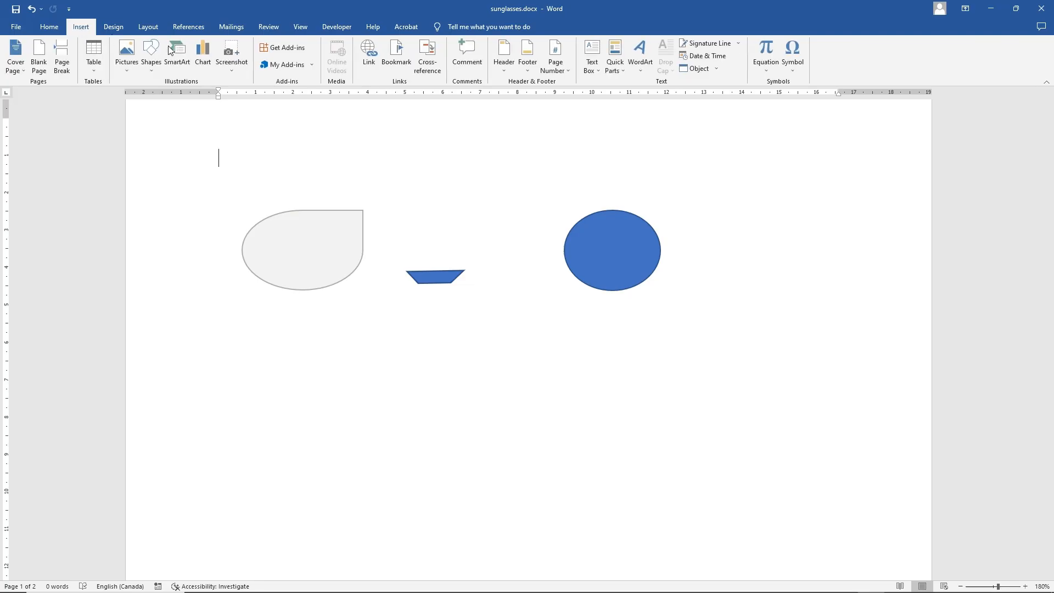
left_click(151, 52)
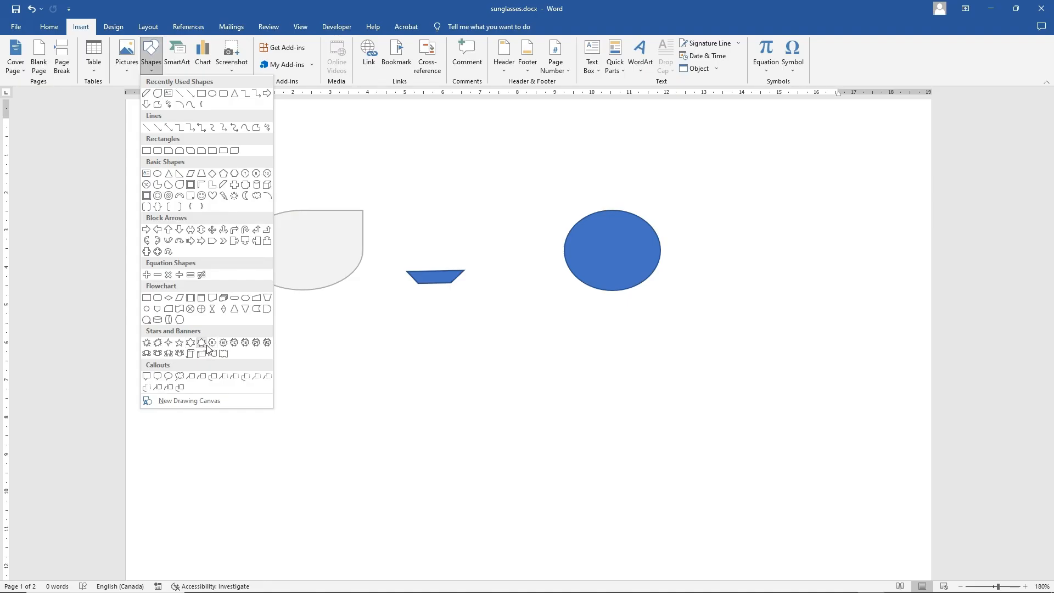
left_click(235, 176)
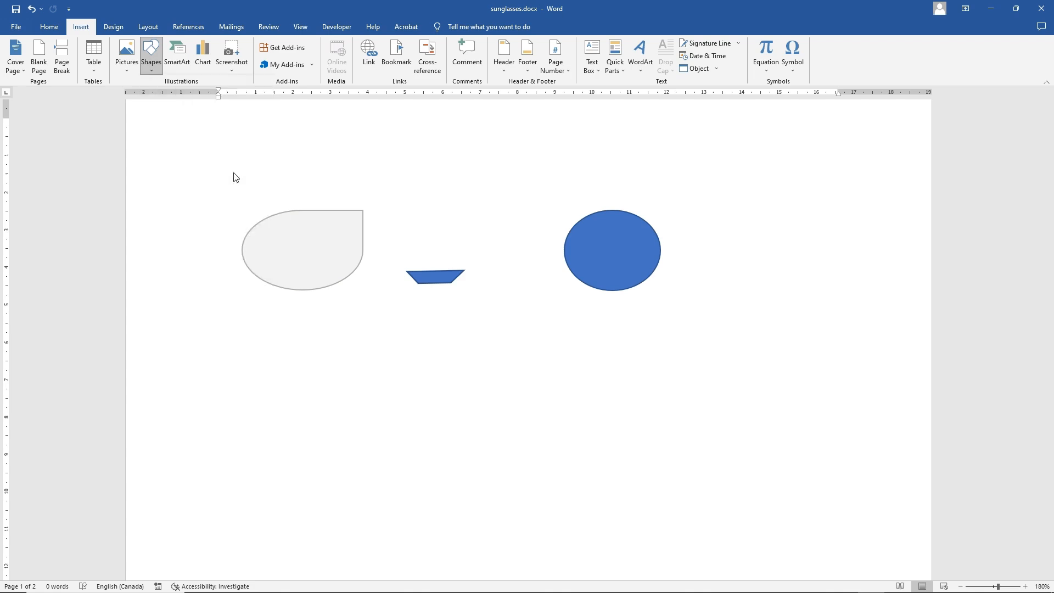
left_click_drag(544, 335, 848, 320)
left_click(402, 423)
left_click(607, 245)
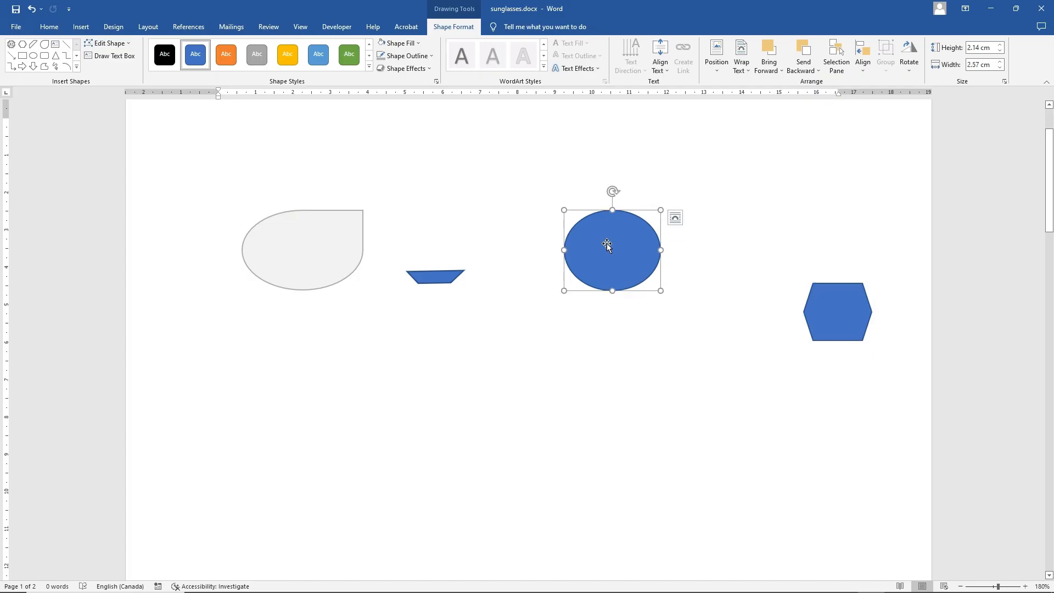
right_click(616, 242)
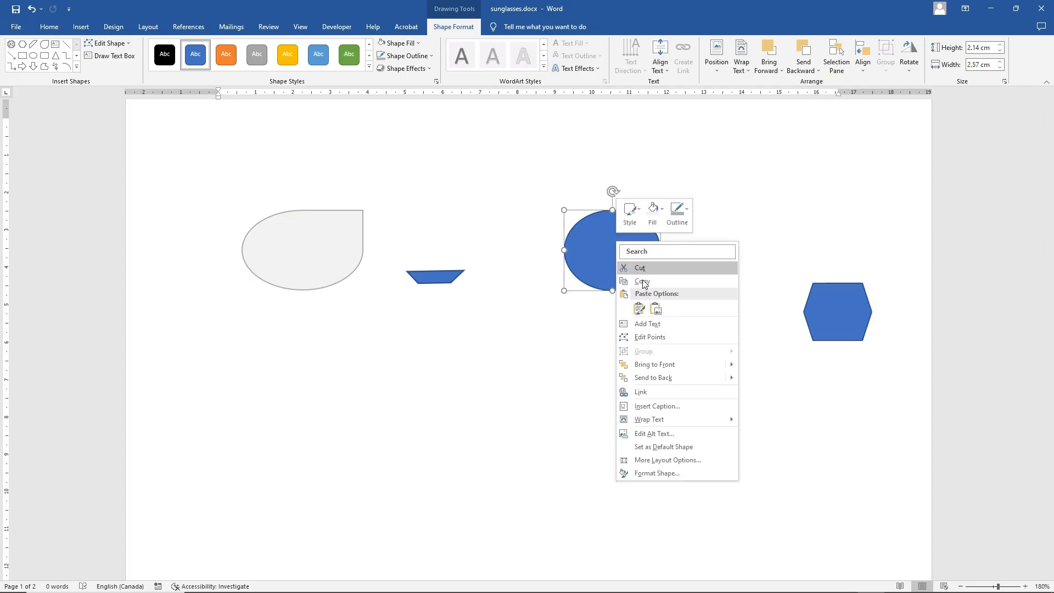
left_click(650, 336)
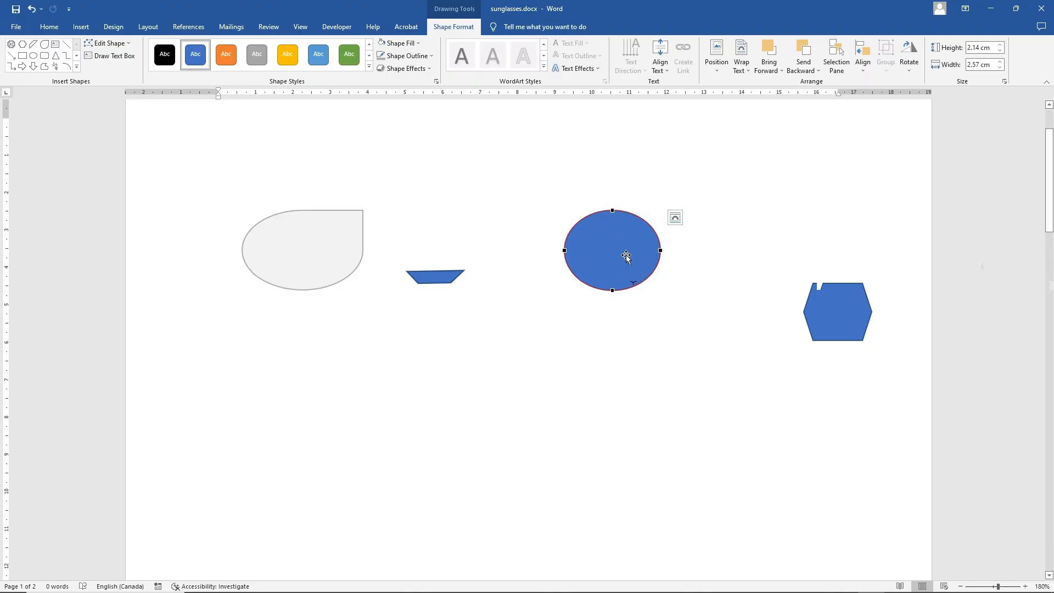
right_click(689, 322)
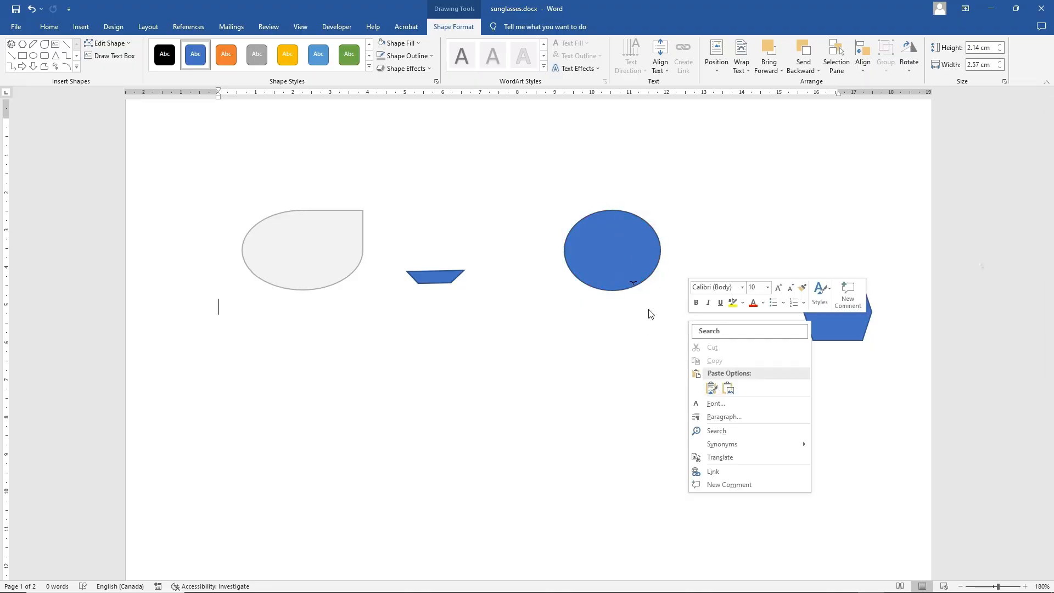
left_click(611, 269)
- Edit the oval's points: add a point on its upper-right edge and pull it slightly outward
left_click(611, 254)
right_click(618, 252)
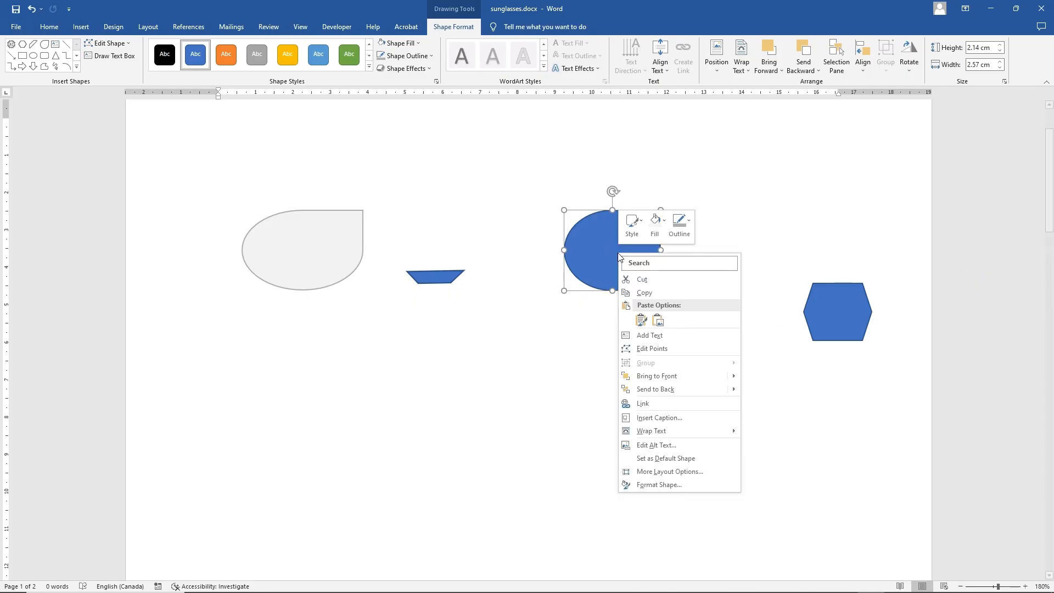
left_click(652, 349)
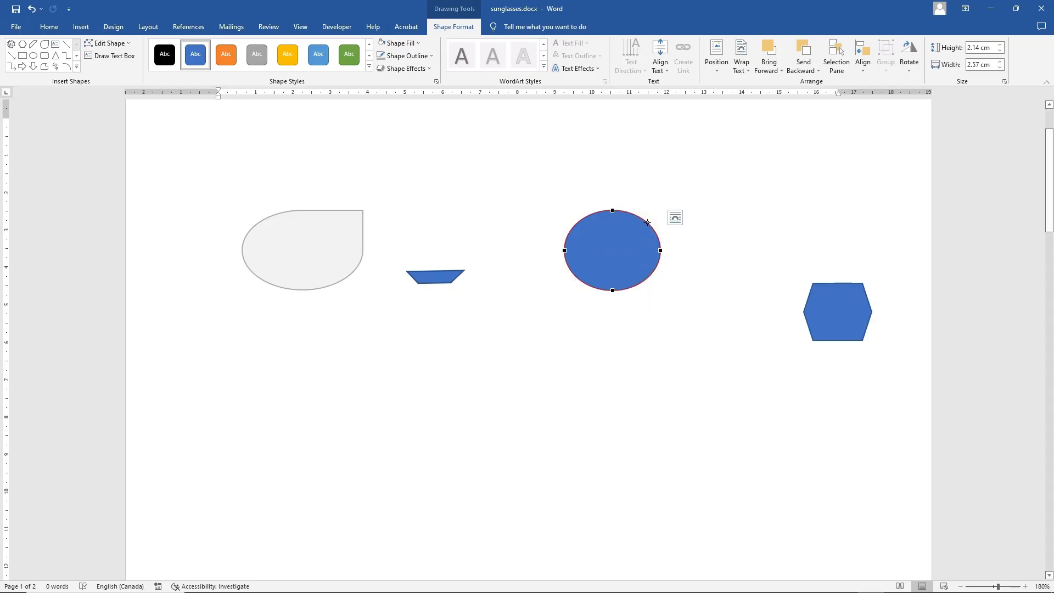
right_click(645, 221)
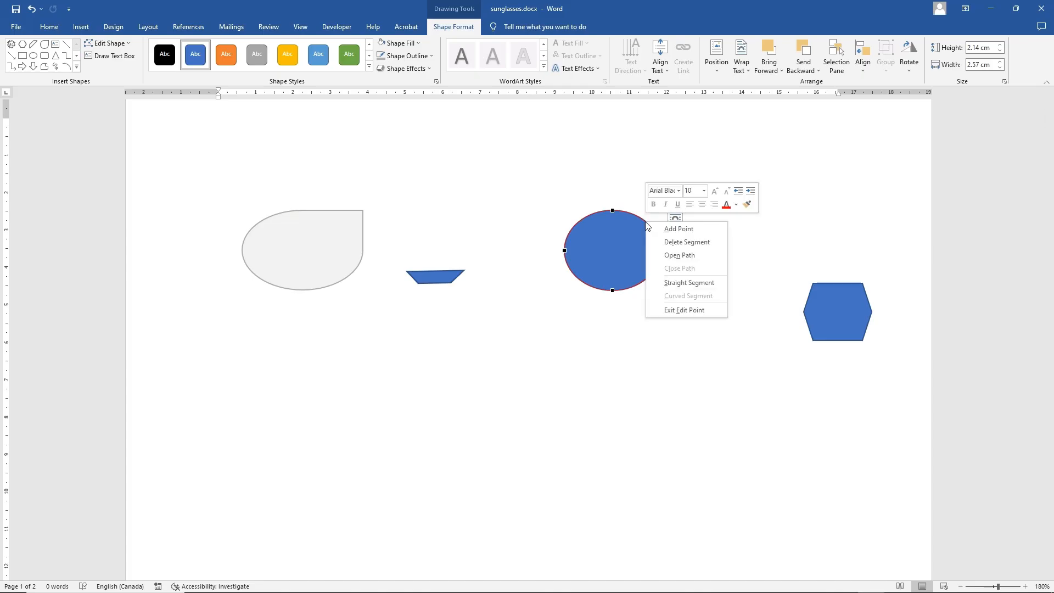
left_click(673, 229)
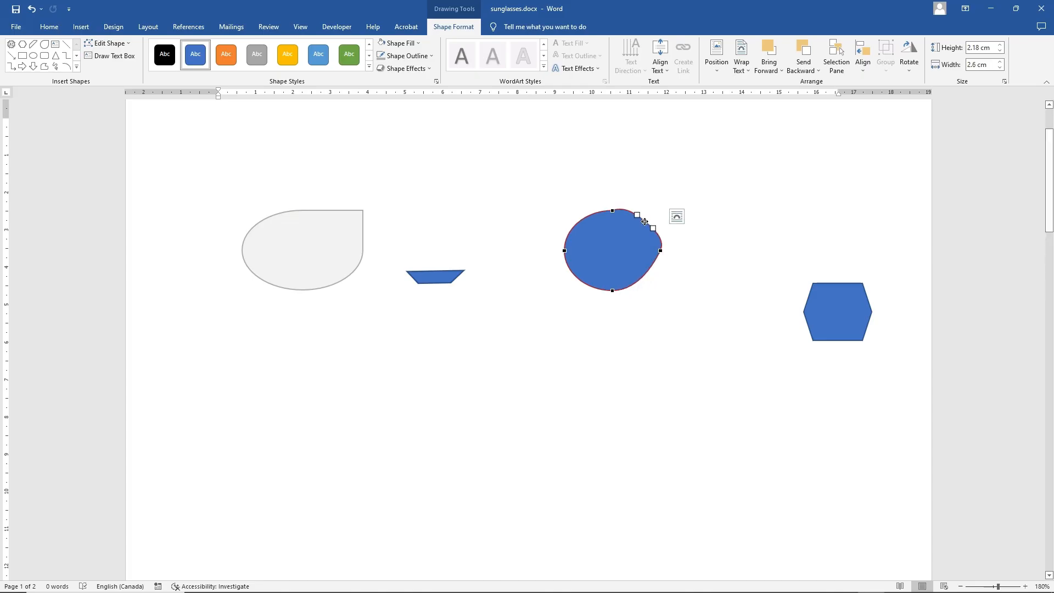
left_click_drag(645, 222, 652, 216)
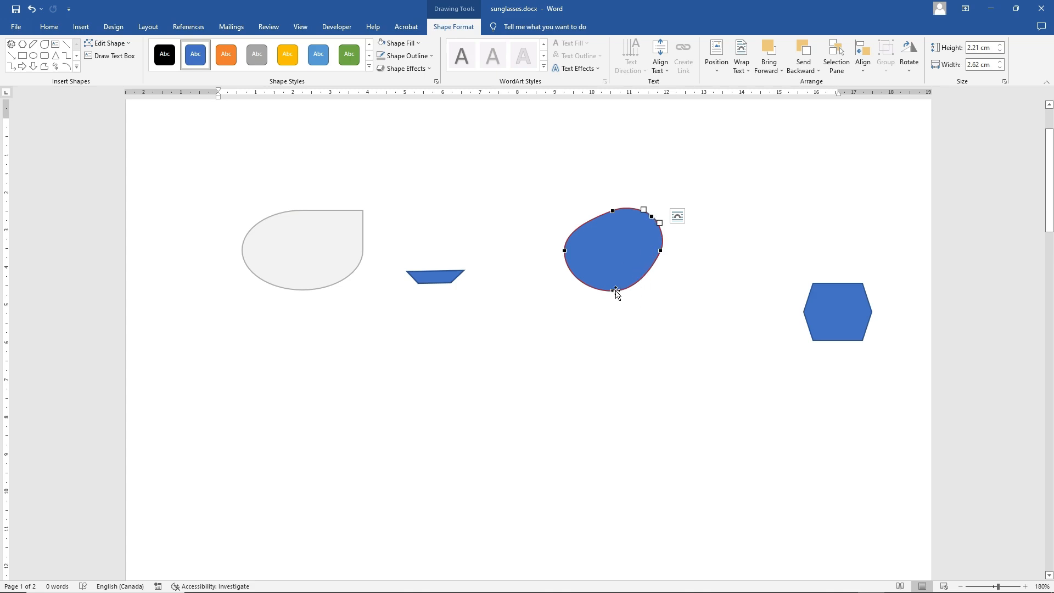
left_click(703, 328)
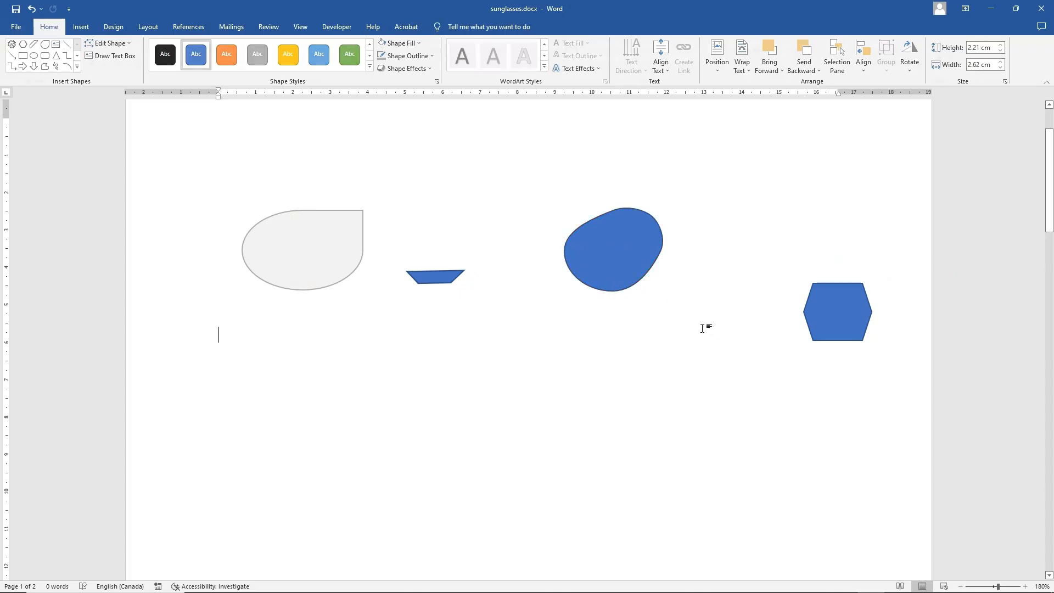
- Rotate the reshaped oval slightly clockwise so that its upper edge lies nearly flat
left_click(614, 262)
left_click_drag(612, 188, 633, 205)
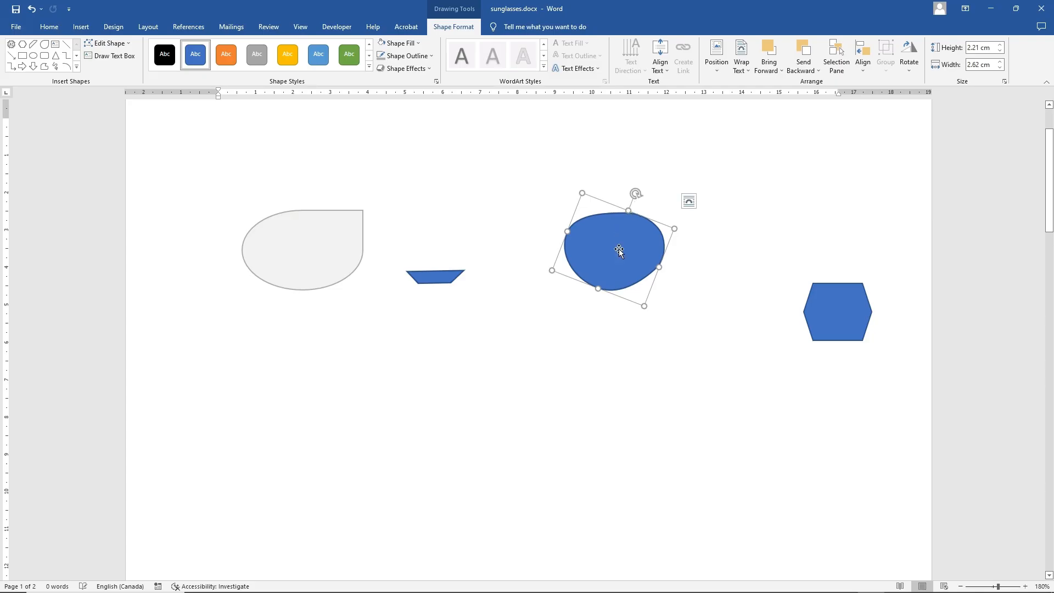
- Delete the light grey teardrop shape
left_click(294, 249)
key("Delete")
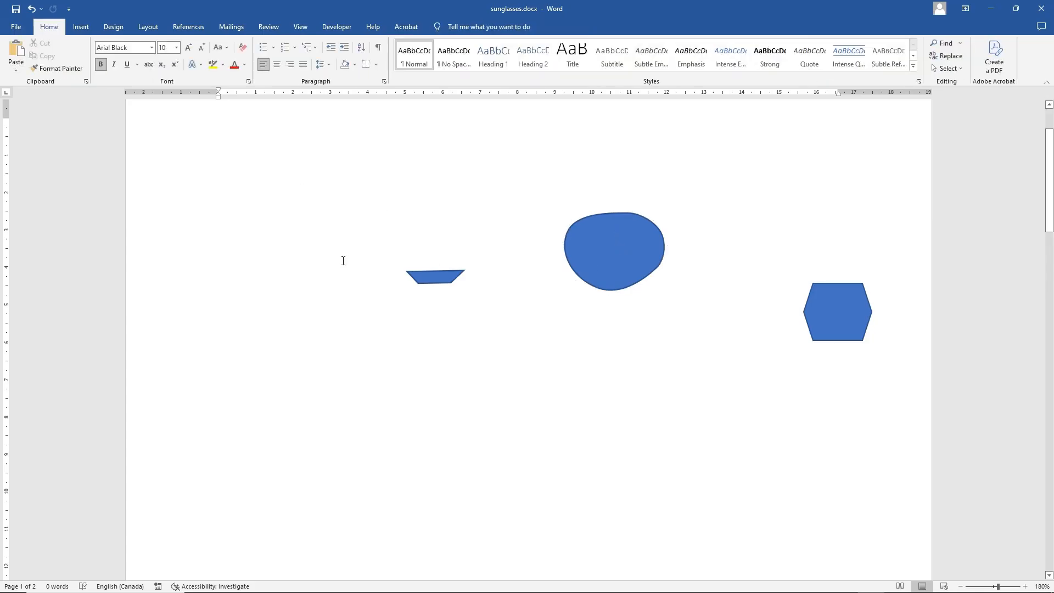
- Move the reshaped oval slightly down and to the left, and give it an orange outline
left_click(604, 258)
left_click(404, 55)
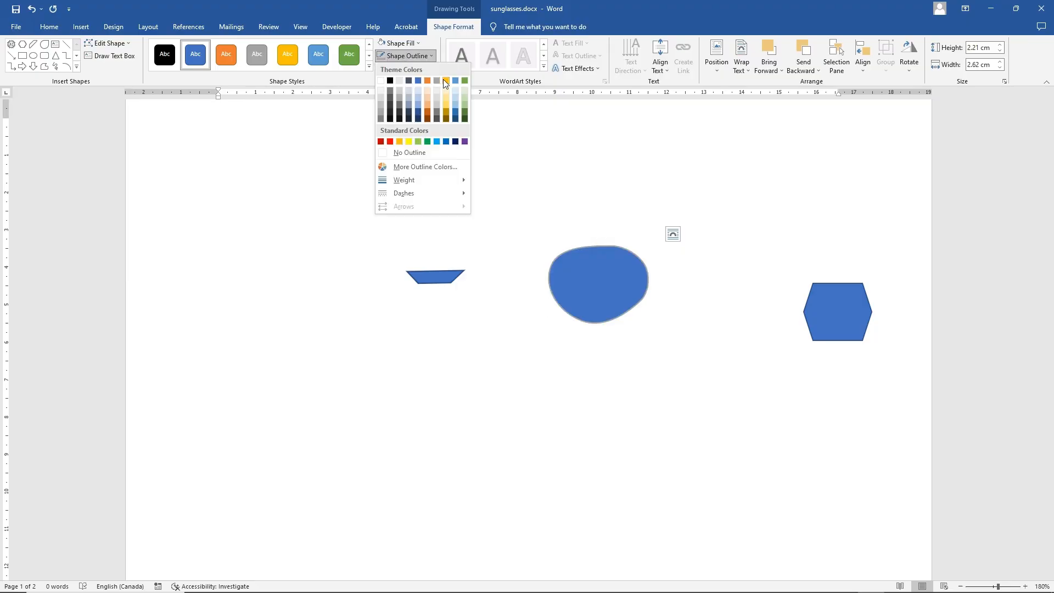
left_click(400, 141)
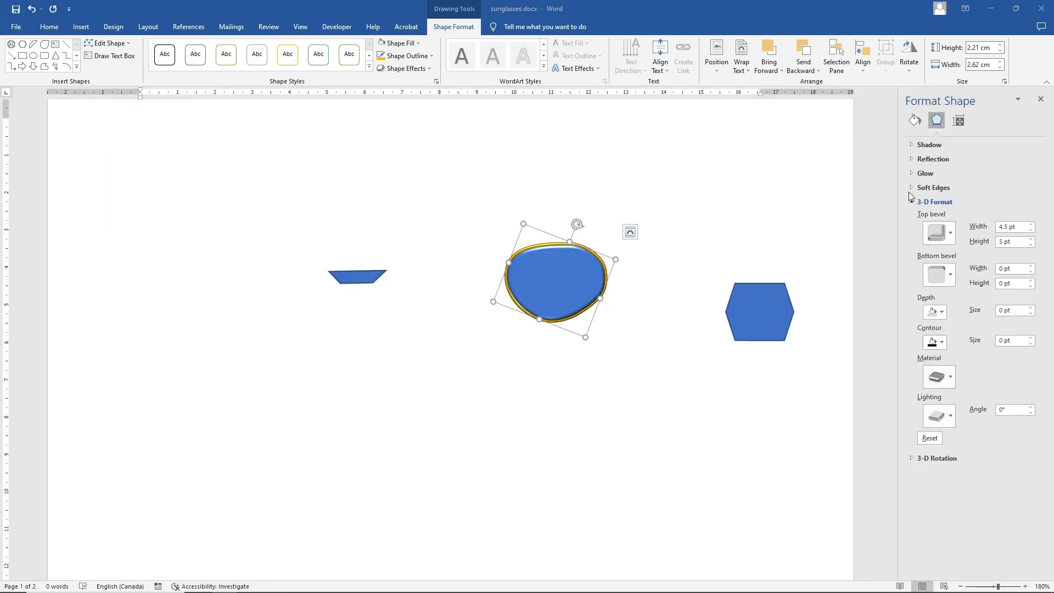
- Set the width of the oval lens's top bevel to 5 pt in its 3-D format
left_click(924, 159)
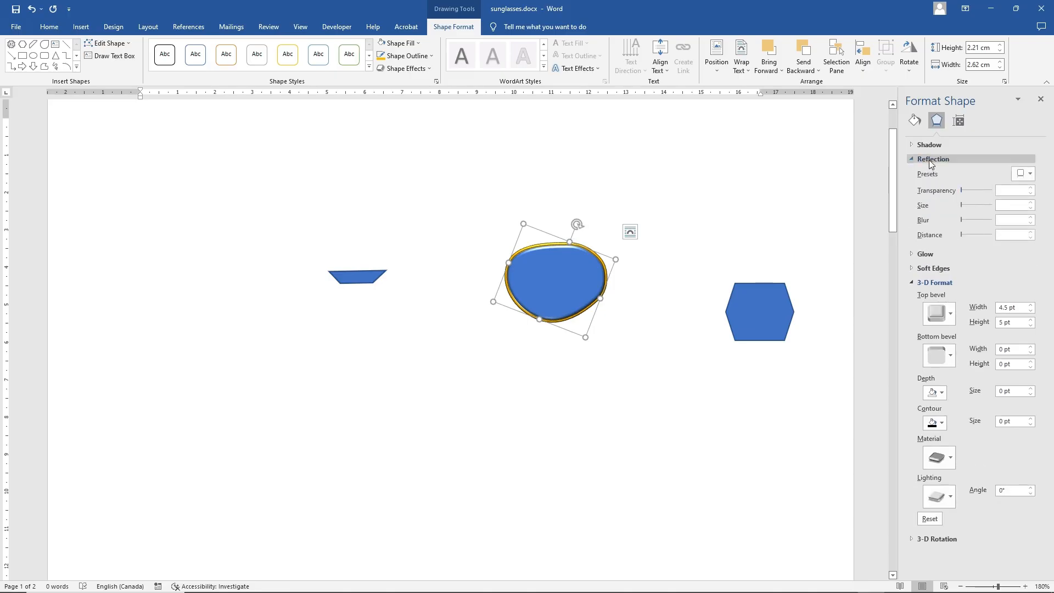
left_click(914, 143)
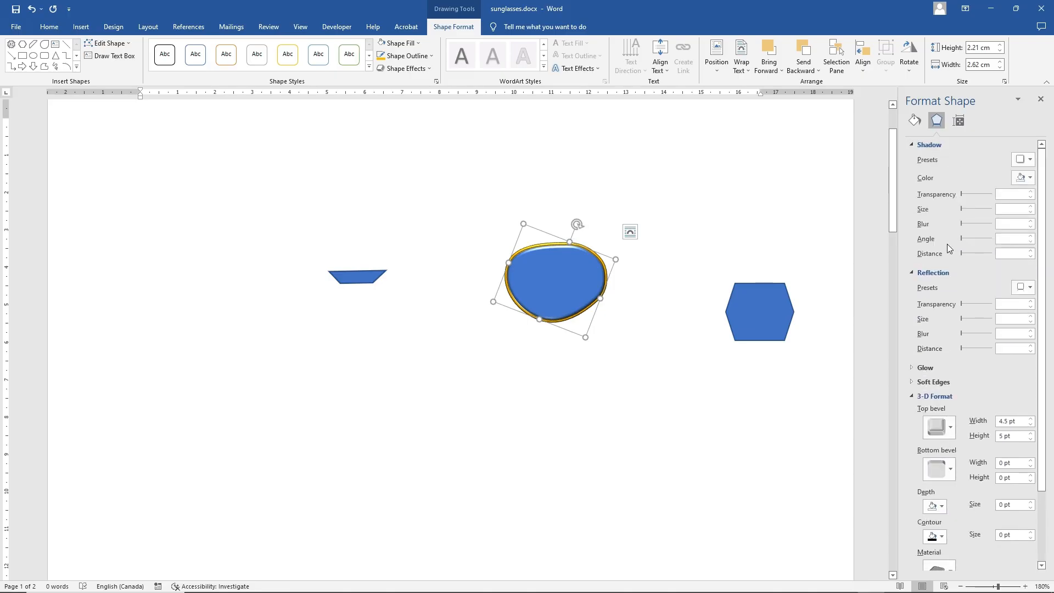
scroll(947, 244, "down", 2)
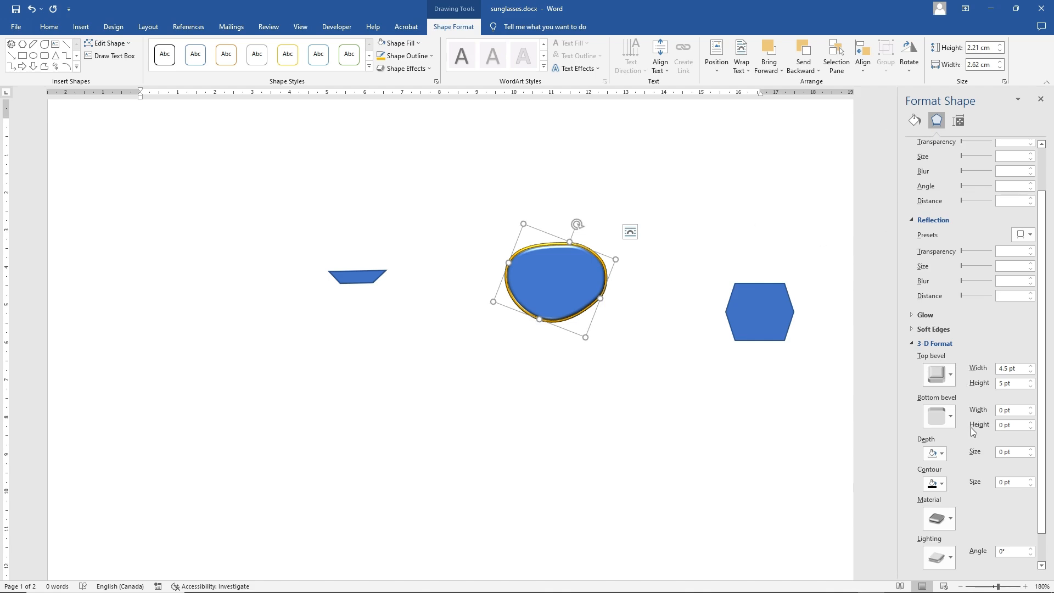
scroll(971, 427, "down", 1)
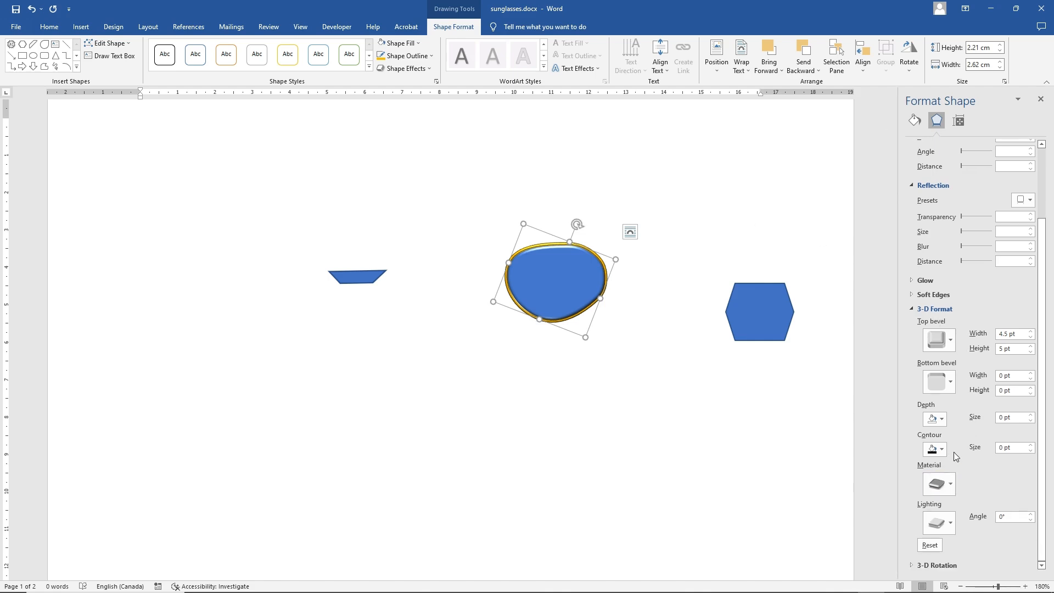
left_click(1028, 337)
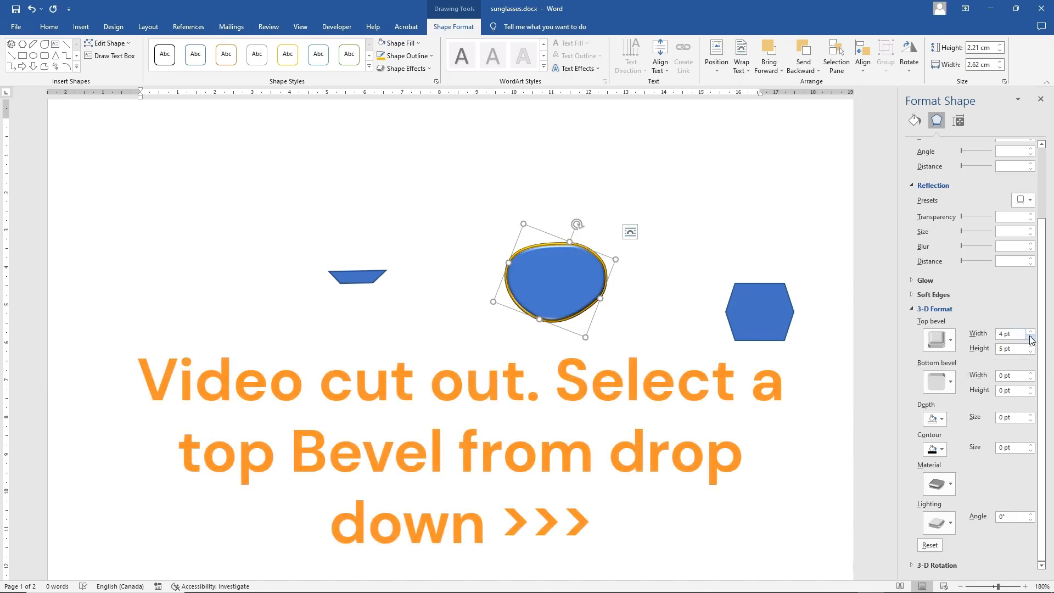
left_click(1030, 333)
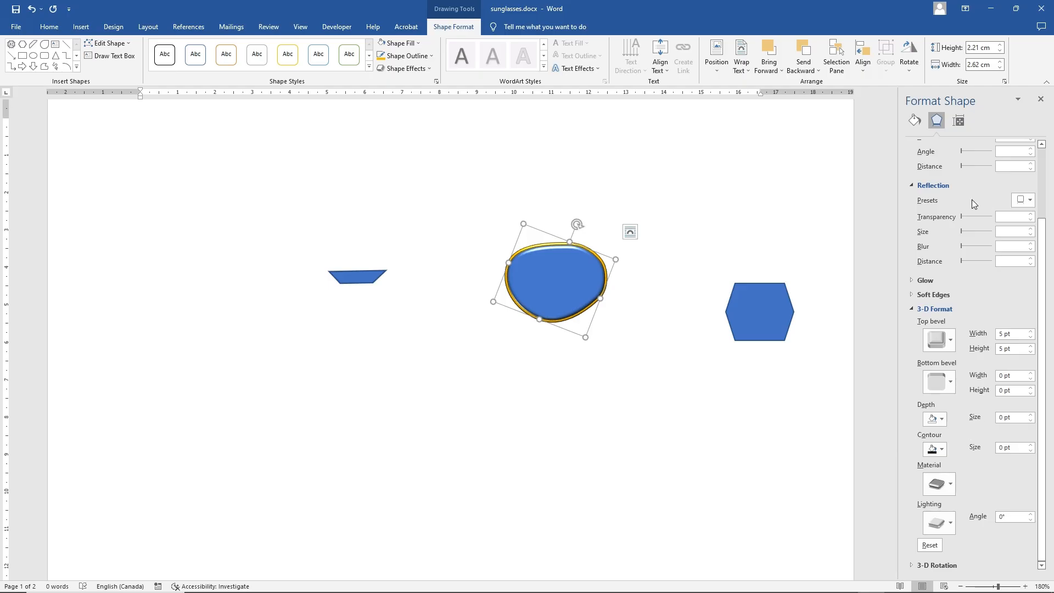
left_click(913, 186)
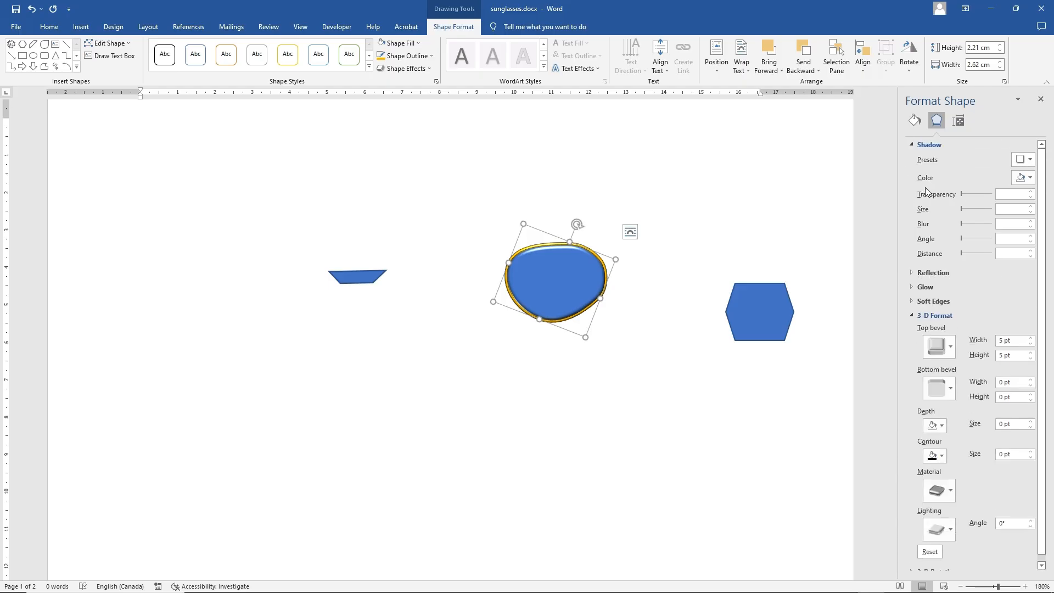
left_click(915, 118)
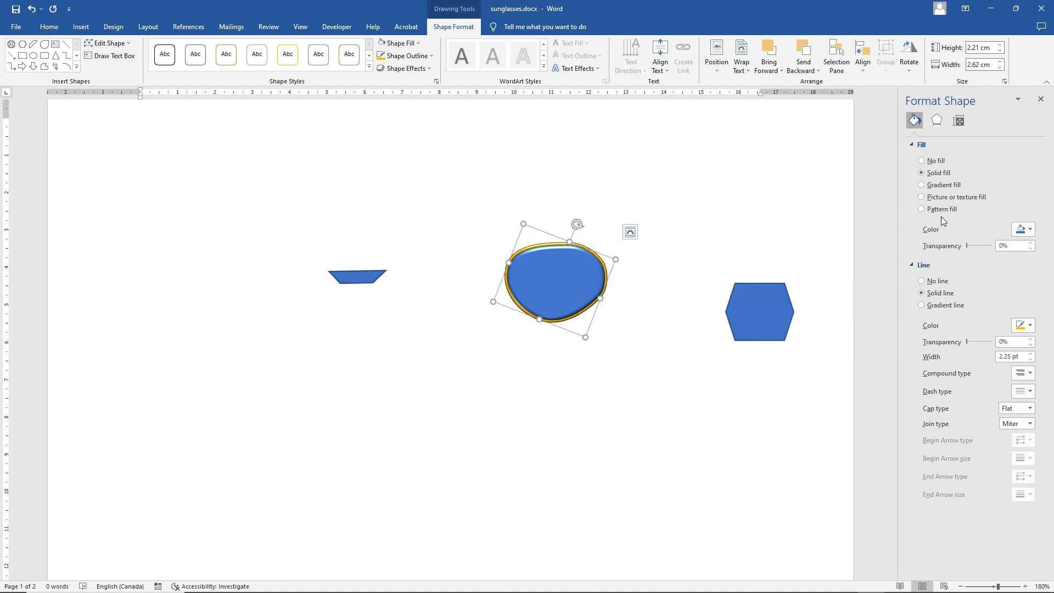
left_click(923, 186)
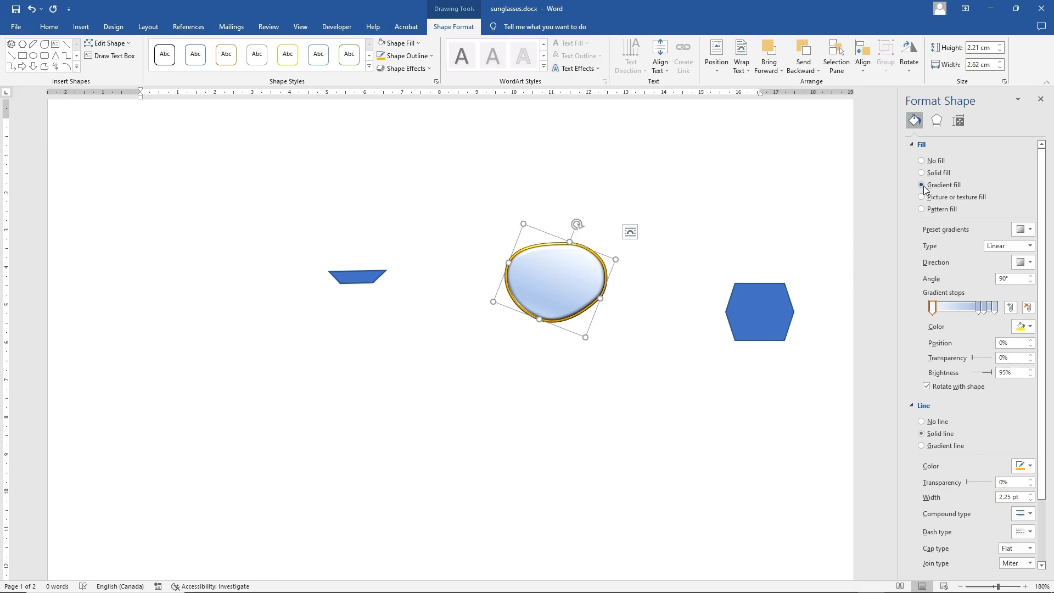
left_click(922, 172)
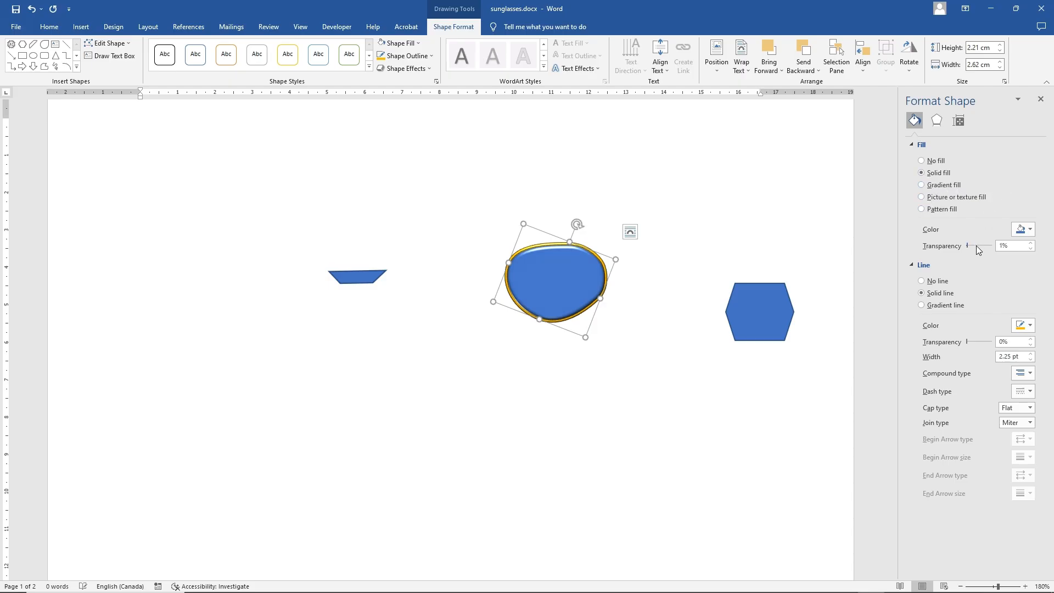
left_click_drag(967, 246, 938, 255)
left_click(921, 185)
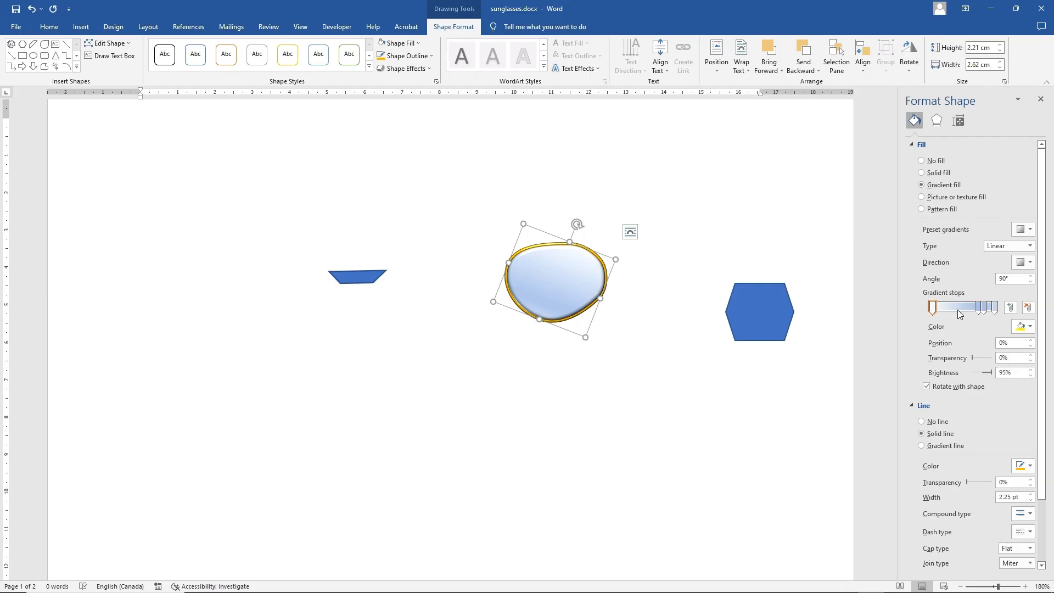
left_click(922, 172)
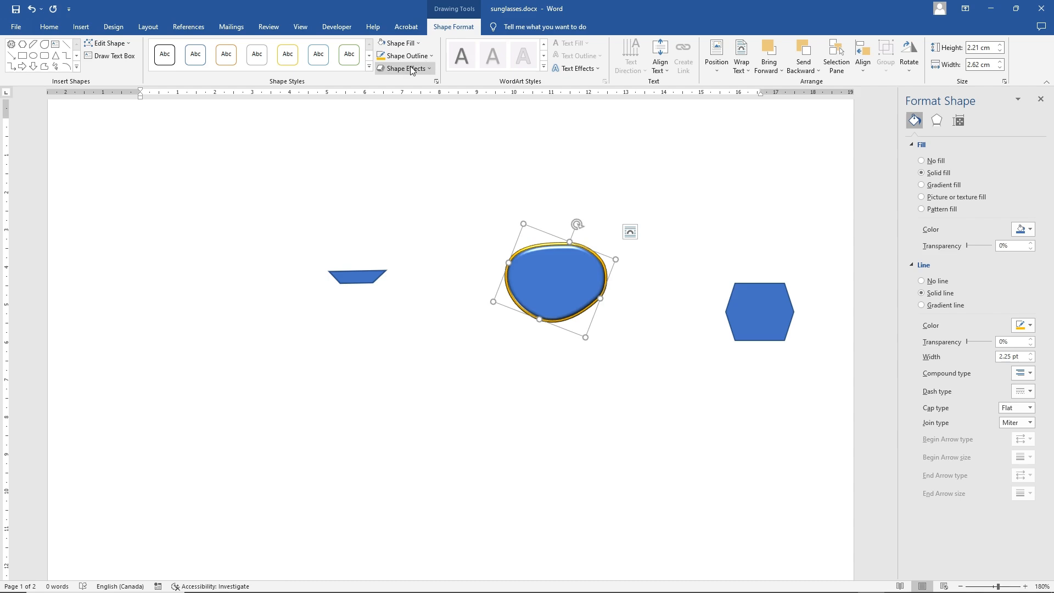
left_click(400, 45)
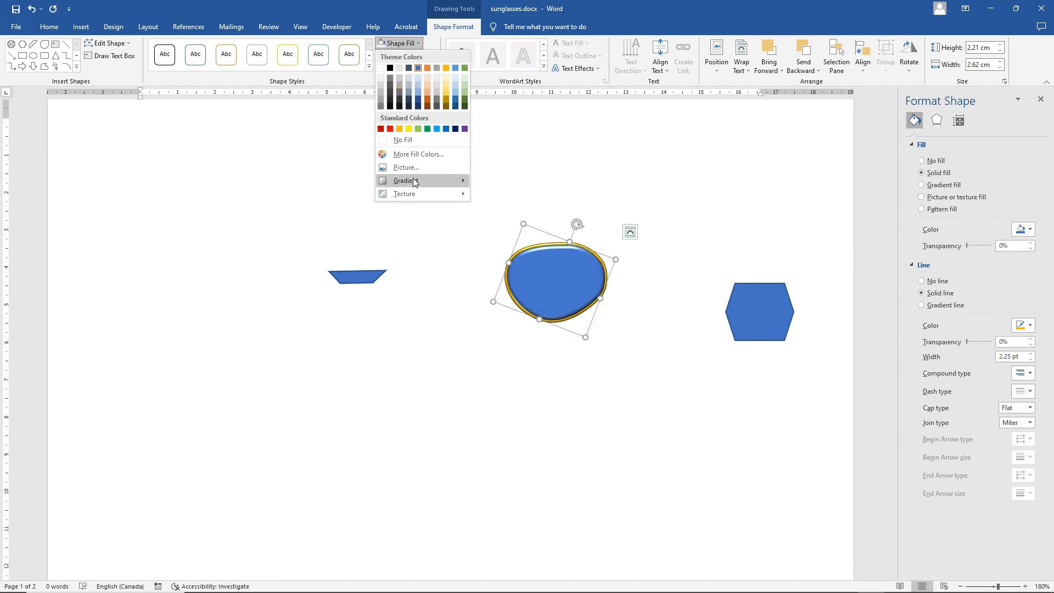
mouse_move(412, 181)
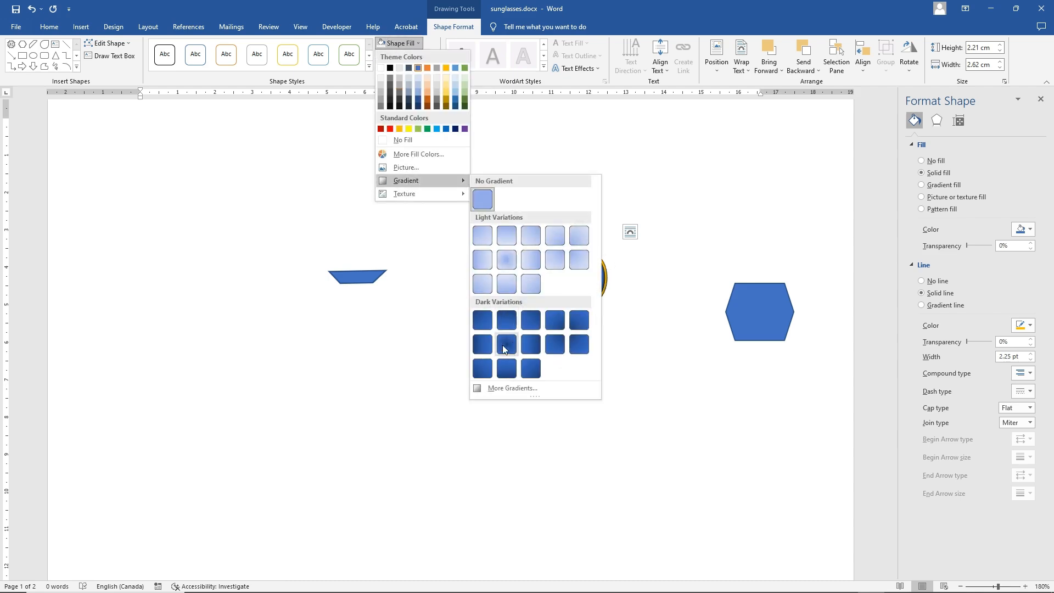
left_click(582, 172)
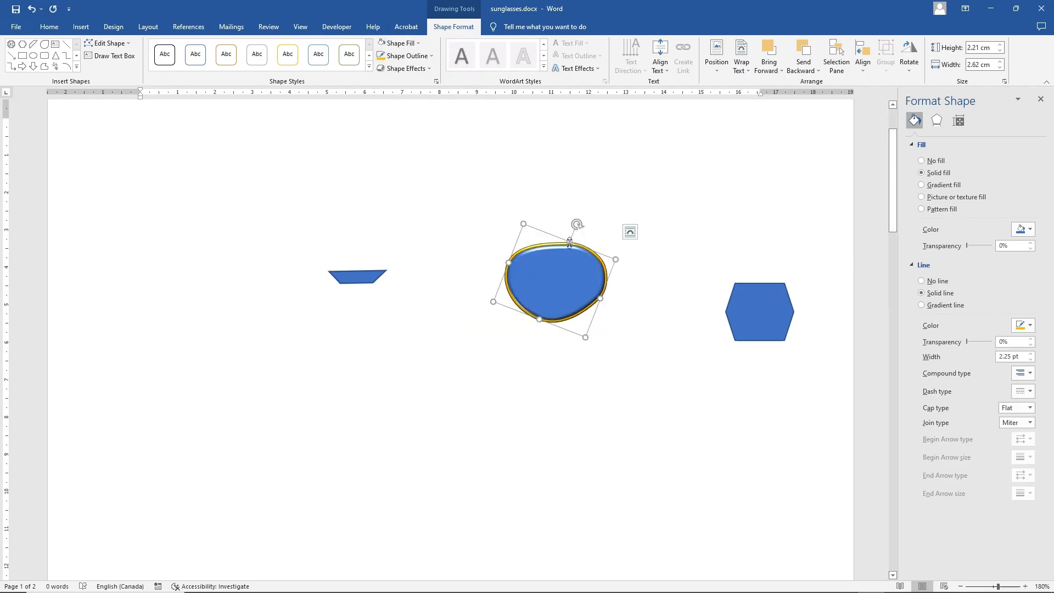
- Move the oval lens above the hexagon and fill it with the first dark-variation gradient, a linear diagonal one
left_click_drag(551, 270, 739, 196)
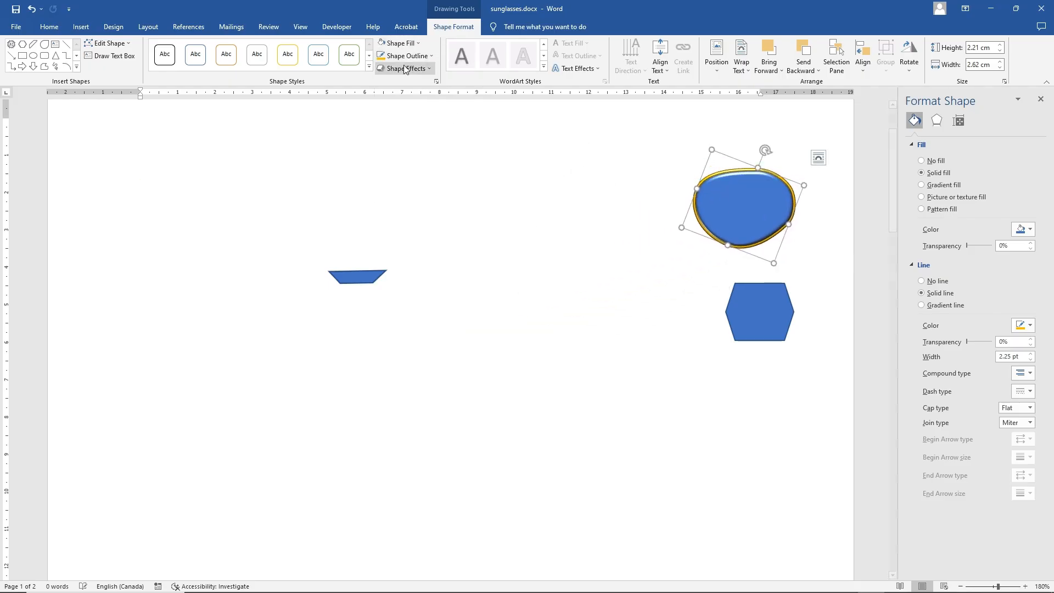
left_click(403, 44)
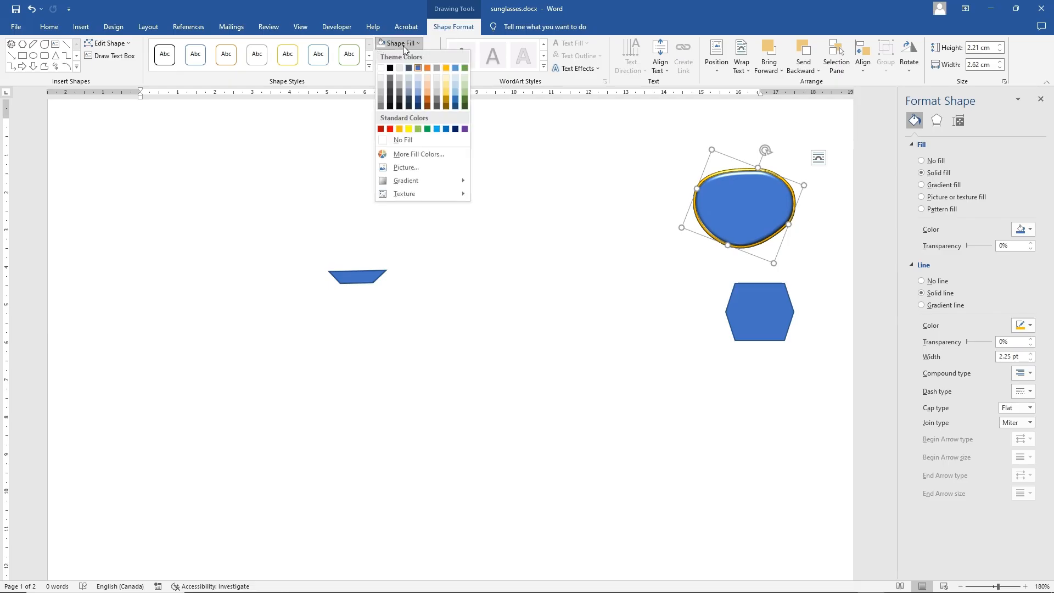
mouse_move(416, 180)
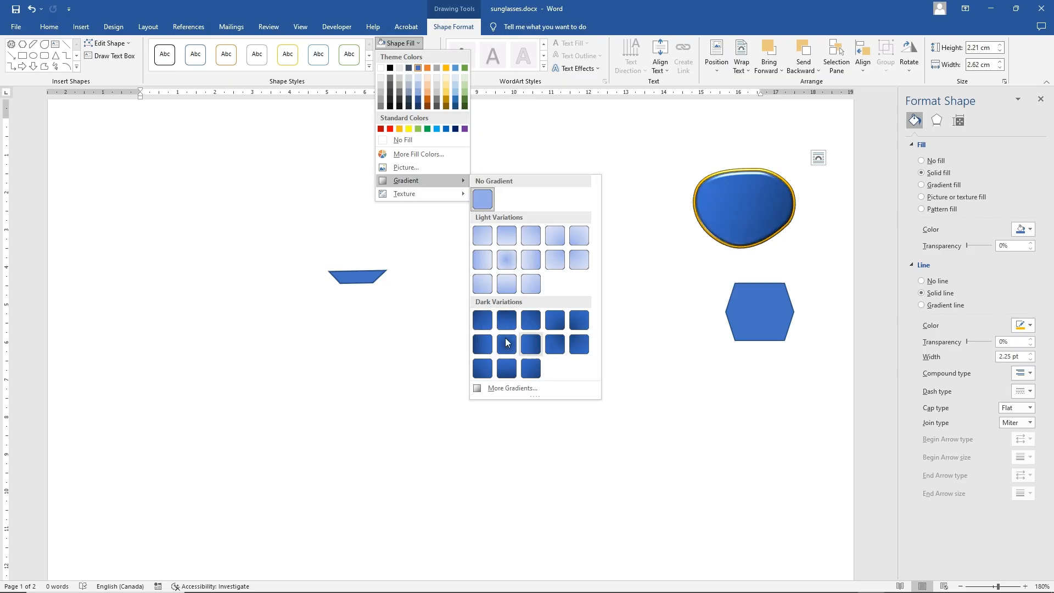
left_click(488, 328)
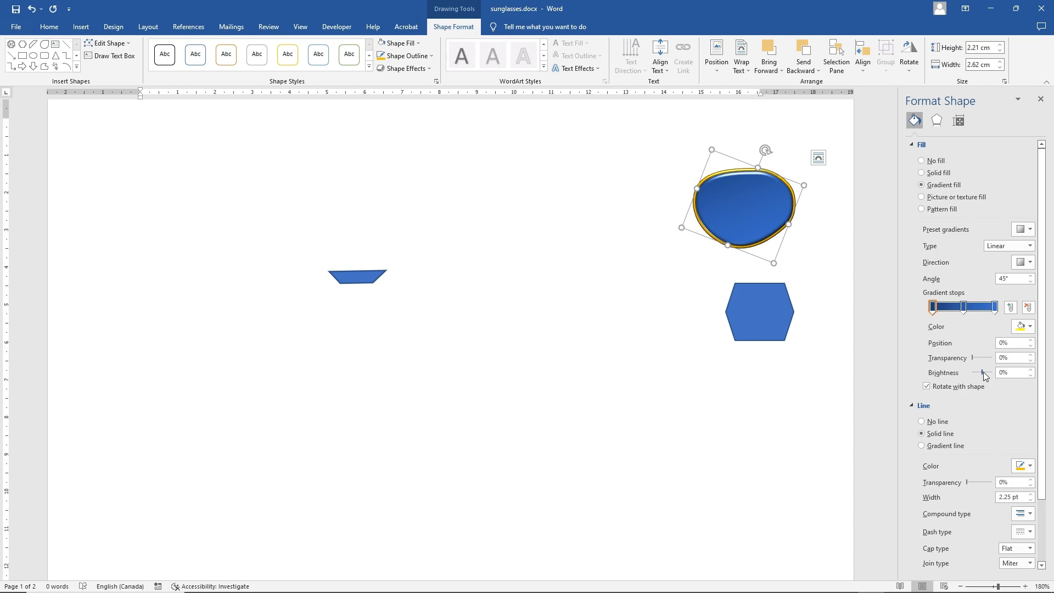
- Set the first gradient stop's brightness to -85% and reapply the first gradient variation to the lens
mouse_move(983, 372)
left_mouse_down()
mouse_move(994, 376)
mouse_move(975, 379)
left_mouse_up()
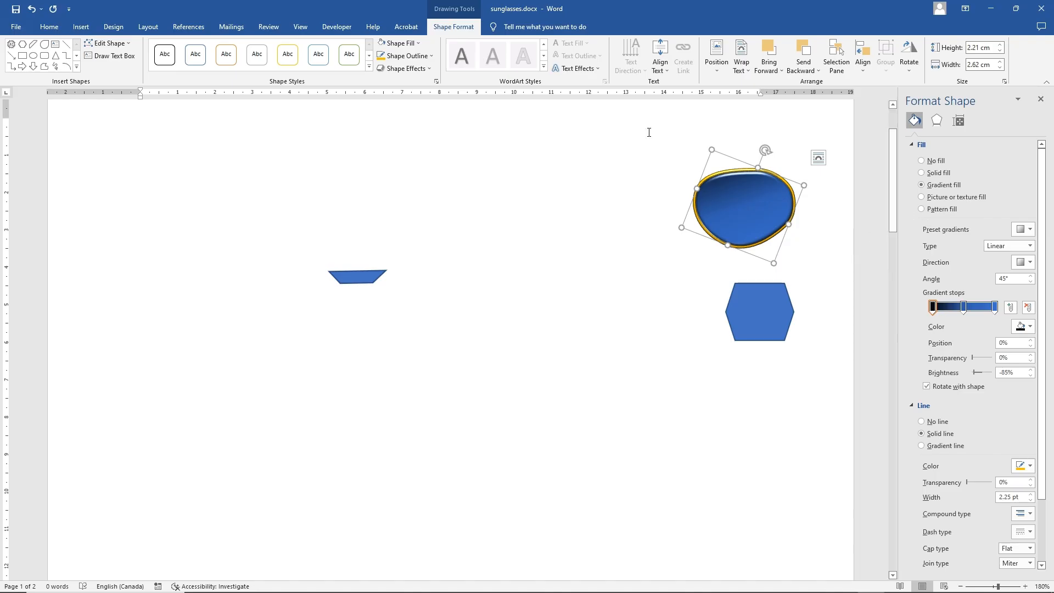
left_click(404, 44)
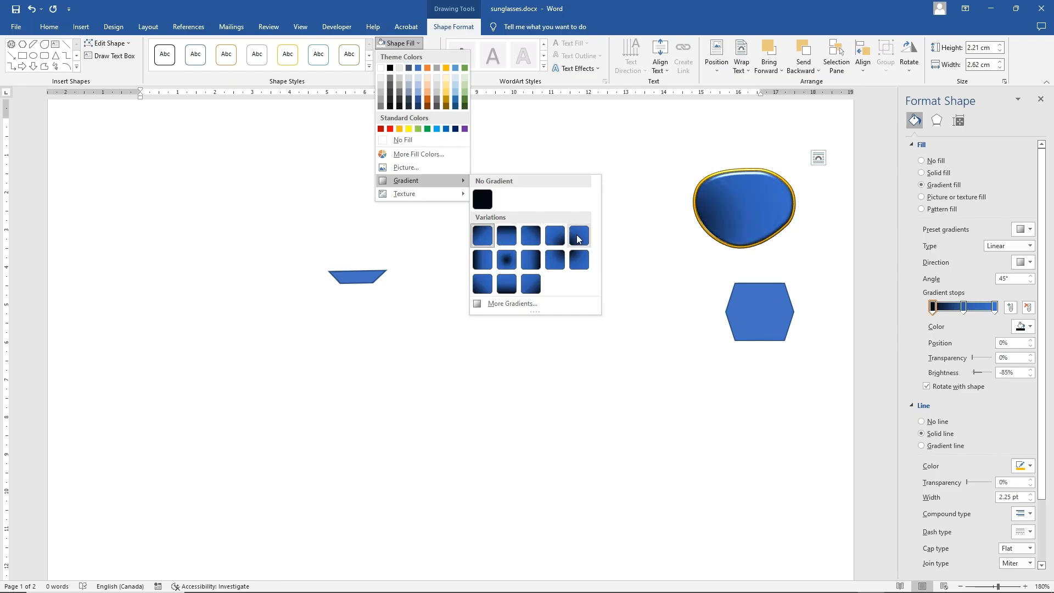
left_click(486, 236)
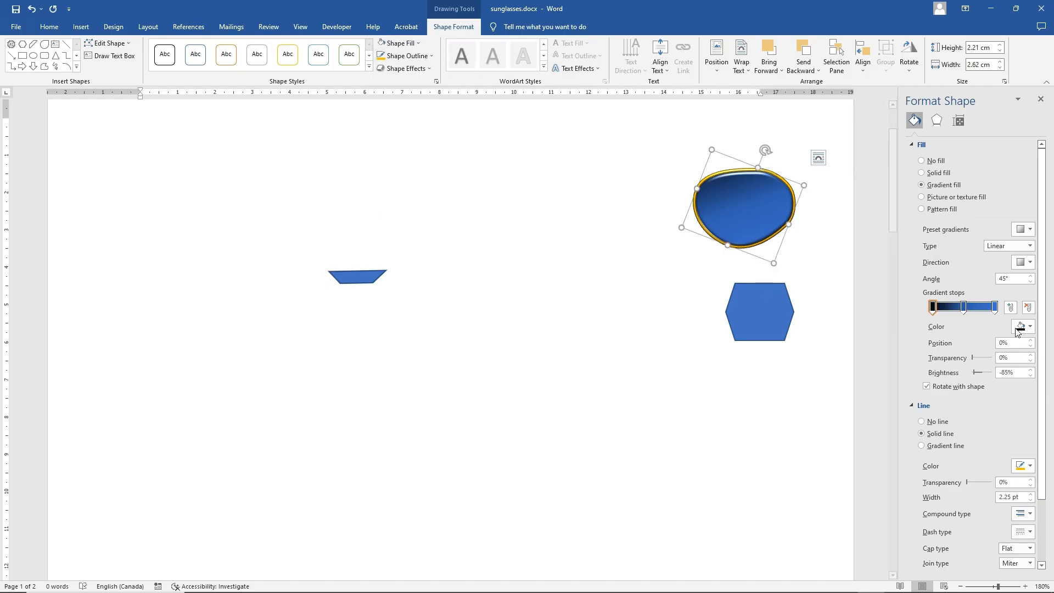
- Move the lens gradient's middle stop to the 58% position and select the black stop, leaving it at 0%
left_click_drag(964, 309, 971, 312)
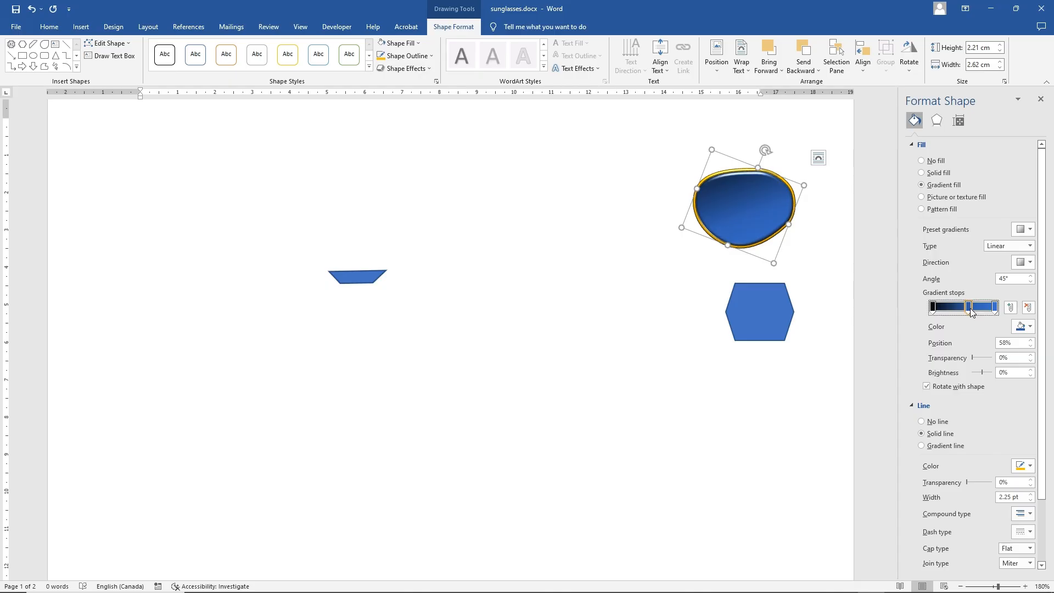
left_click(940, 309)
left_click_drag(941, 309, 932, 309)
- Try steeper gradient angles on the lens and set the angle to 70°
left_click(1031, 276)
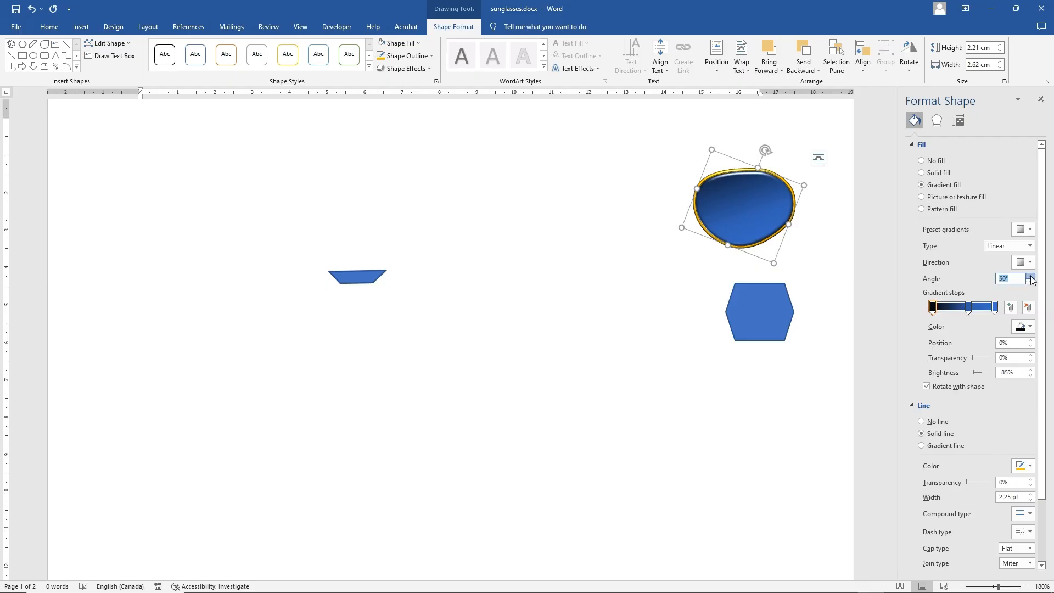
left_click(1031, 277)
left_click(1031, 276)
left_click(1031, 276)
left_click(1031, 276)
left_click(1031, 276)
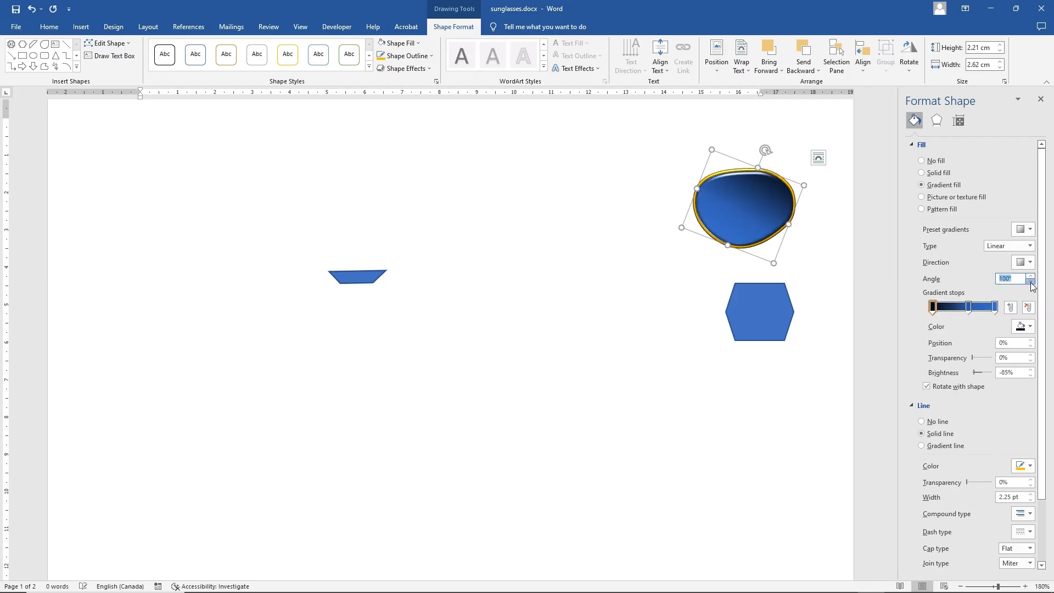
left_click(1031, 282)
left_click(1030, 282)
left_click(1031, 283)
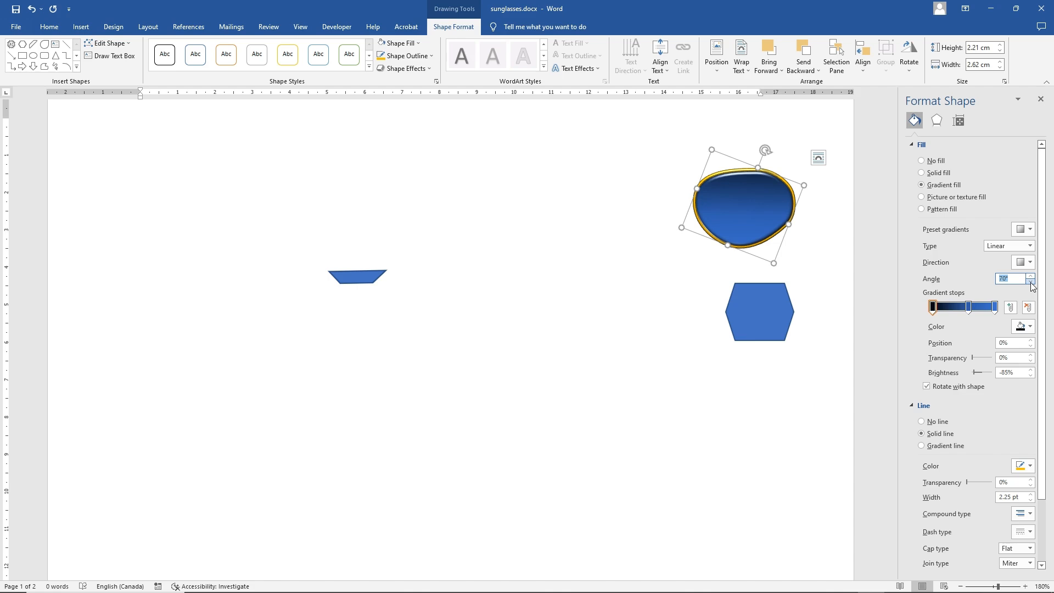
- Move the black gradient stop to the 26% position to extend the lens's dark upper area
left_click(969, 307)
left_click(933, 307)
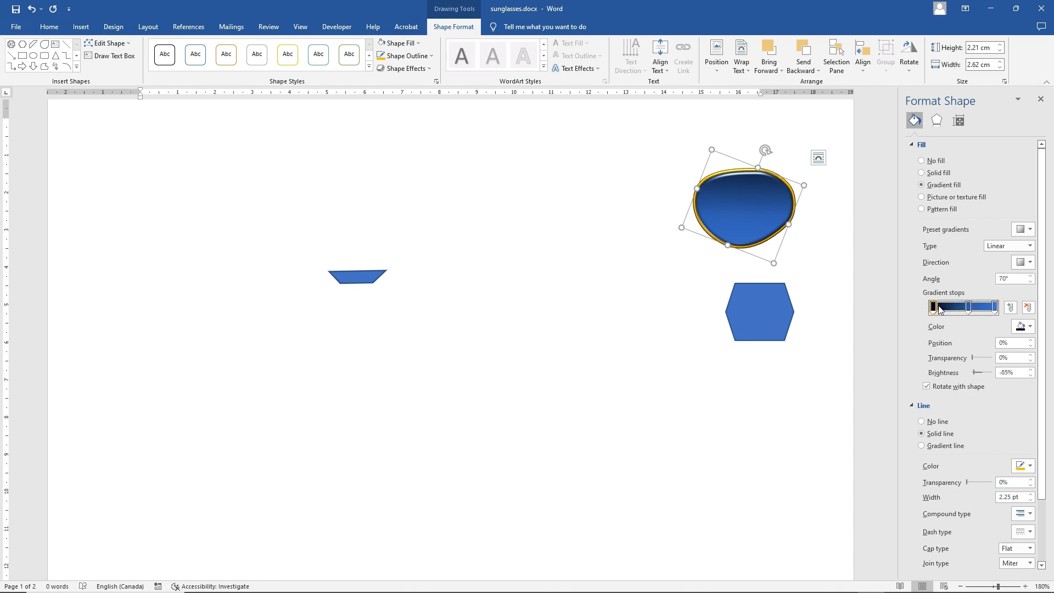
left_click_drag(939, 309, 953, 309)
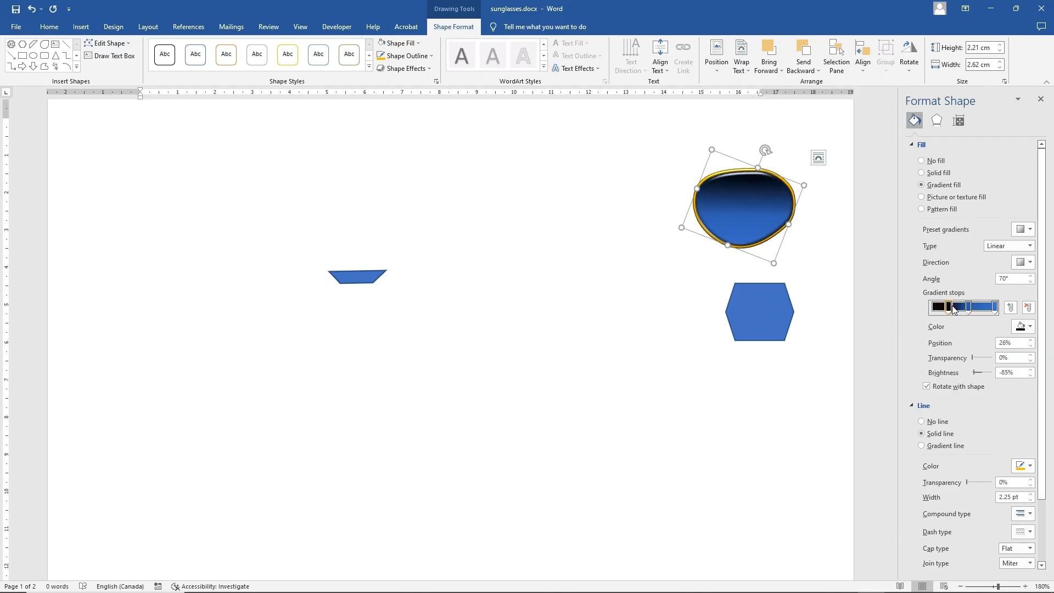
- Try nearby gradient angles on the lens and set the angle to 68°
left_click(1032, 284)
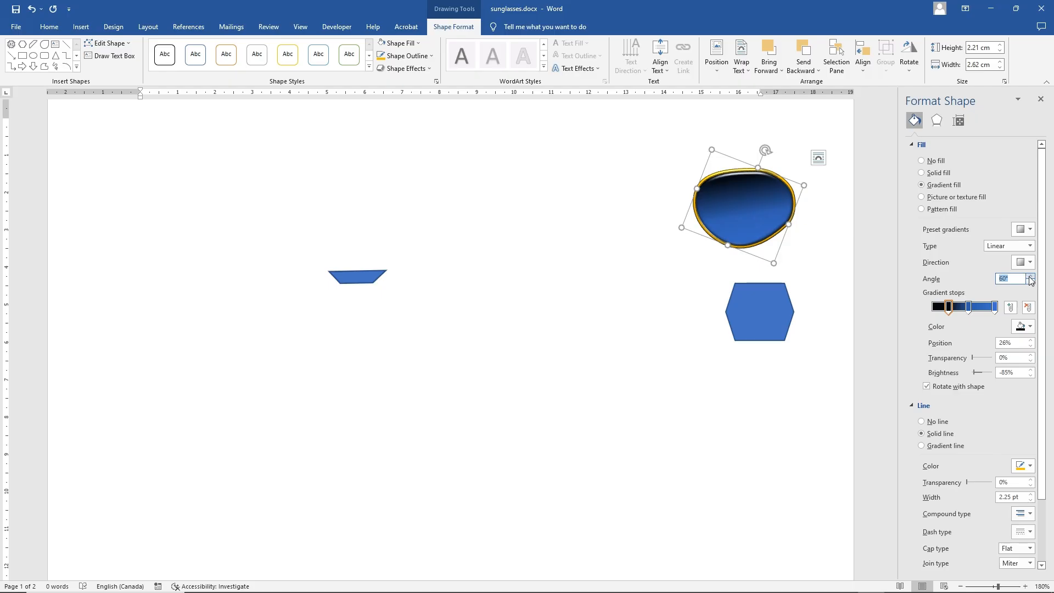
left_click(1032, 277)
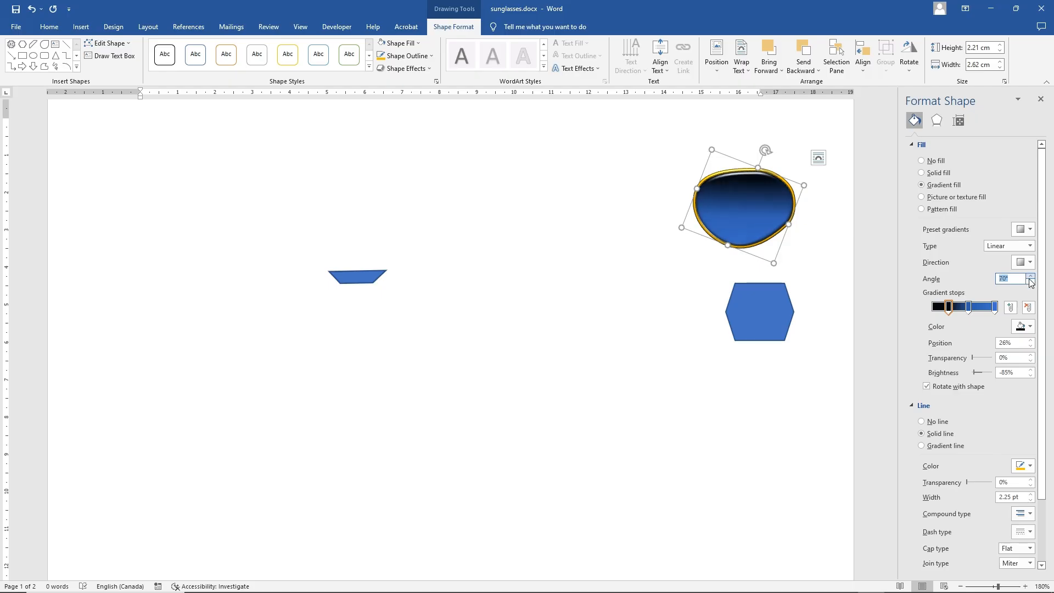
left_click(1030, 282)
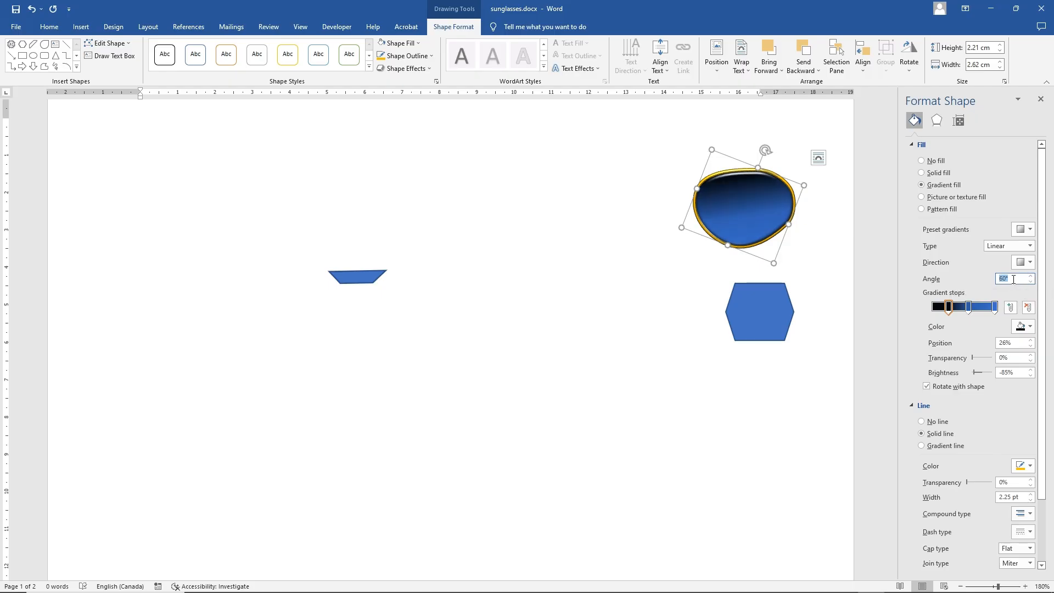
left_click(1013, 279)
key("BackSpace")
type("5")
key("BackSpace")
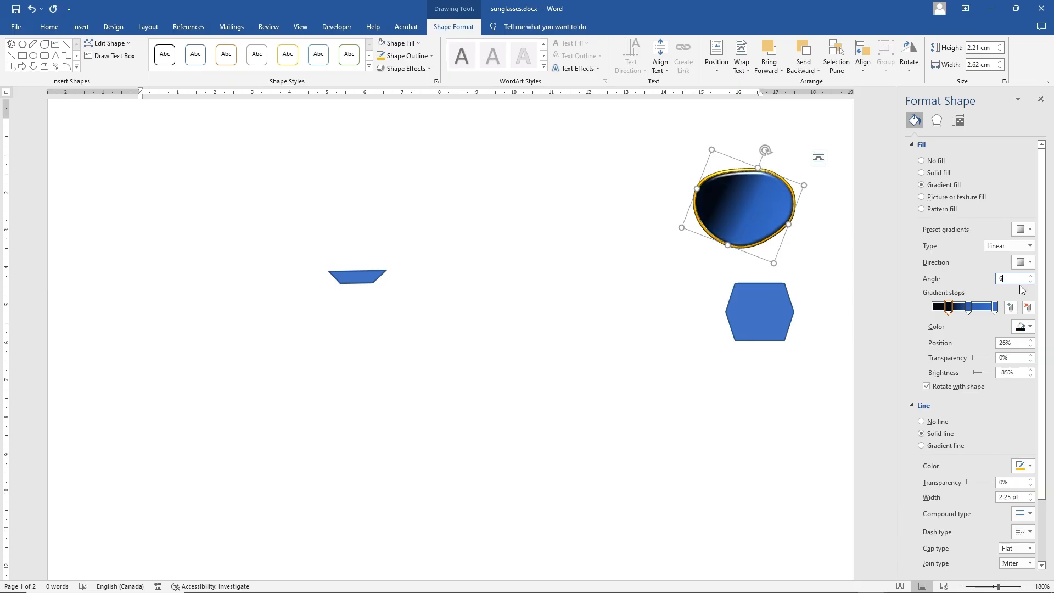
type("6")
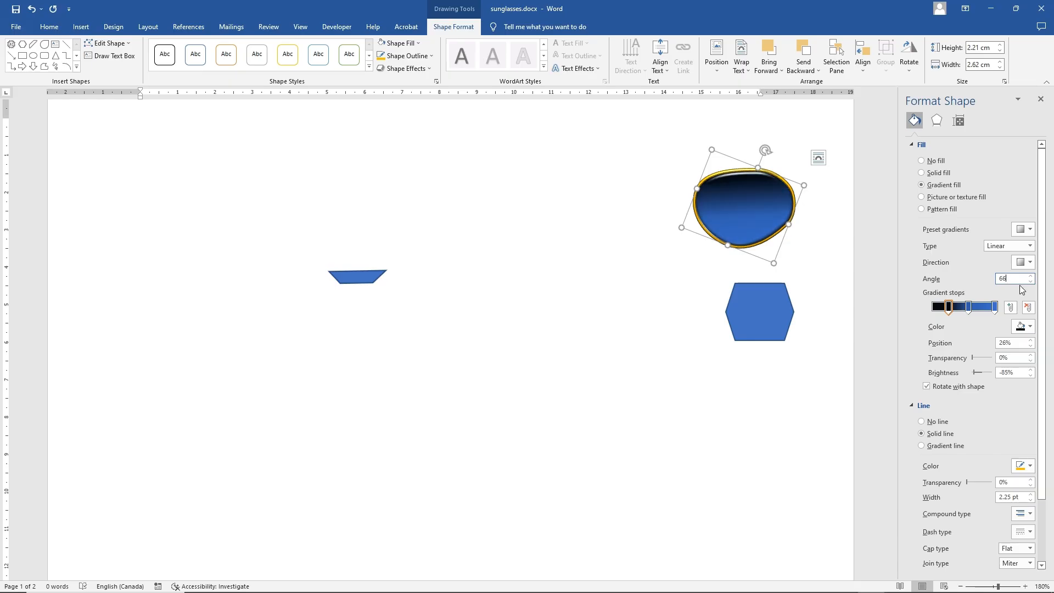
key("BackSpace")
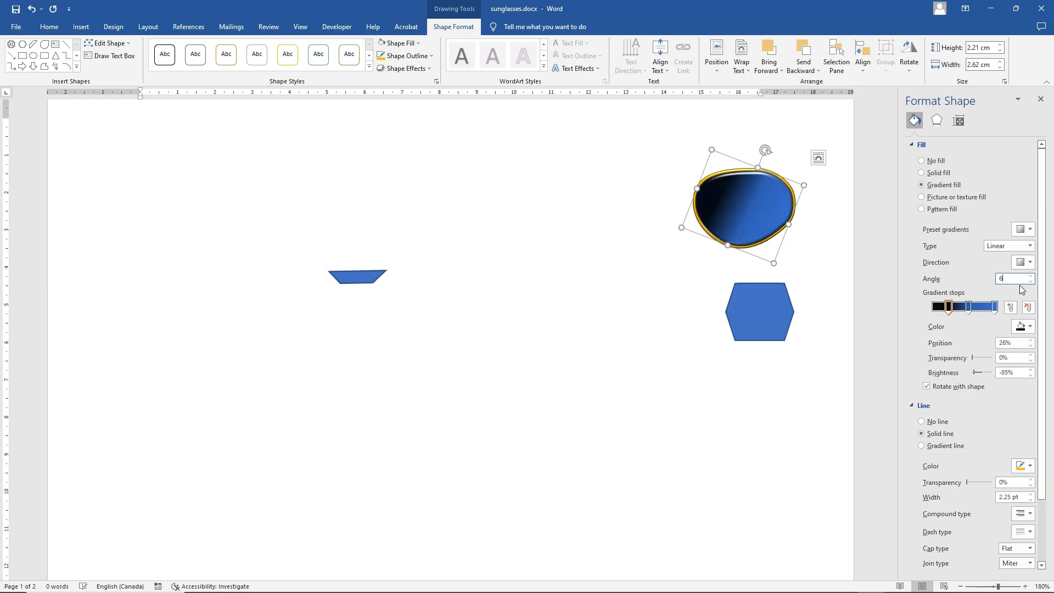
type("7")
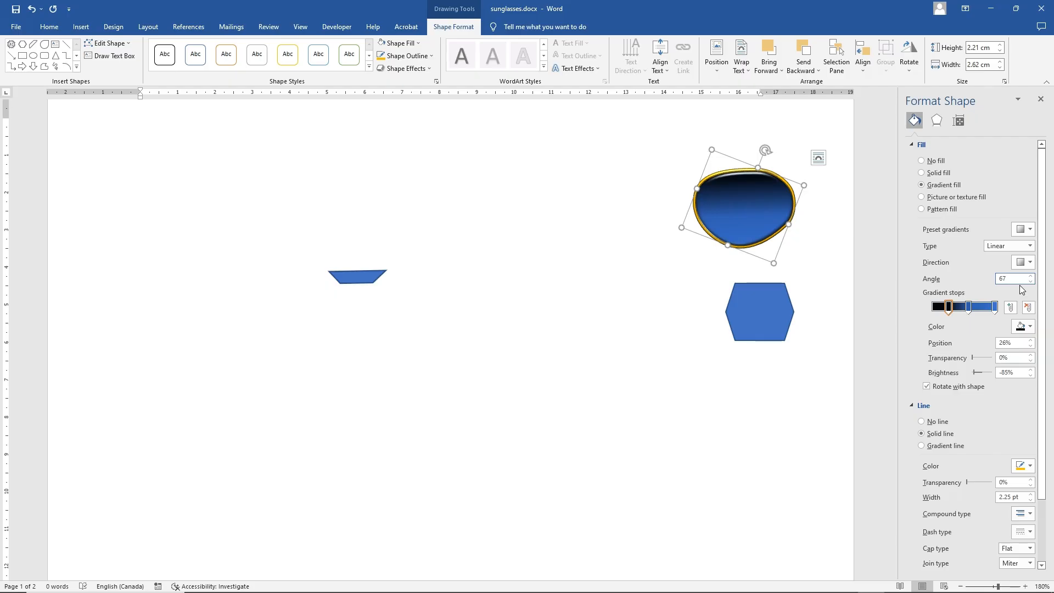
key("BackSpace")
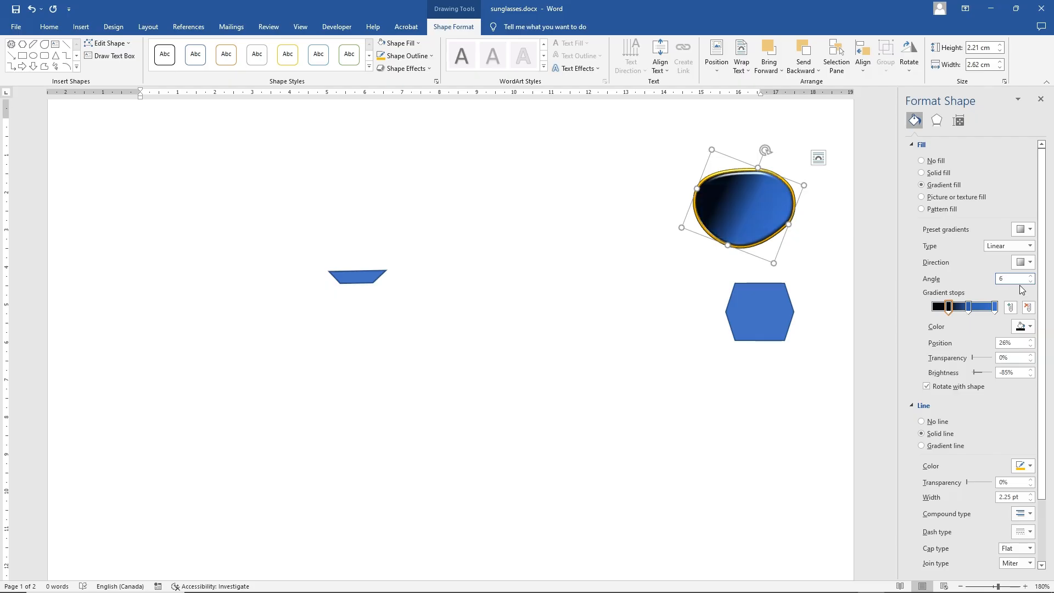
type("8")
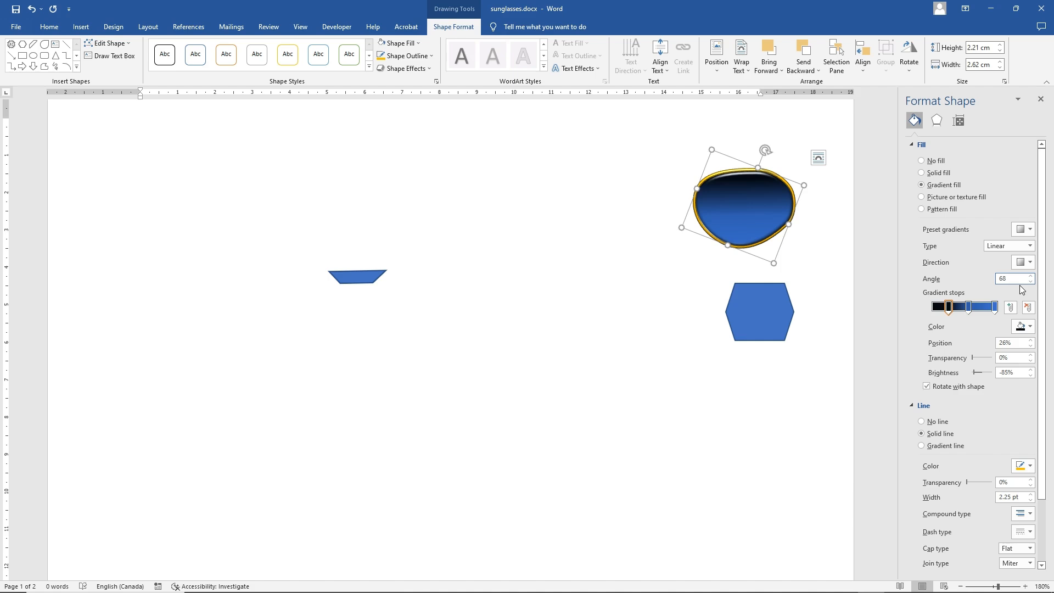
- Shift the lens's blue gradient stops toward the dark end and move the black stop to the 21% position
left_click_drag(996, 309, 947, 312)
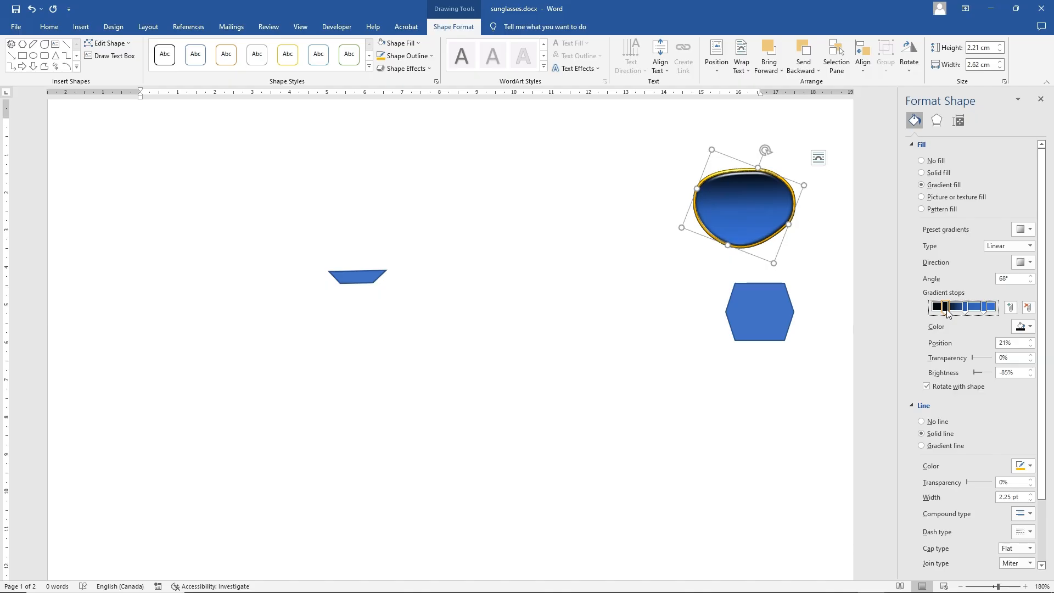
left_click_drag(947, 312, 948, 313)
left_click(664, 412)
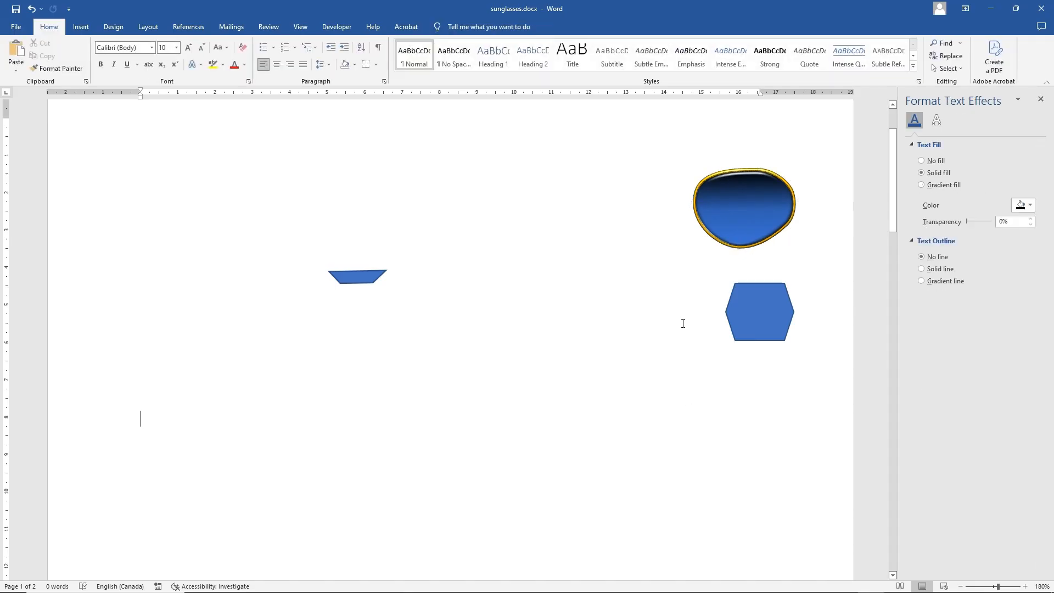
left_click(732, 215)
- Adjust the small blue trapezoid's slant and shrink it to about 0.93 cm high and 0.84 cm wide
left_click(351, 281)
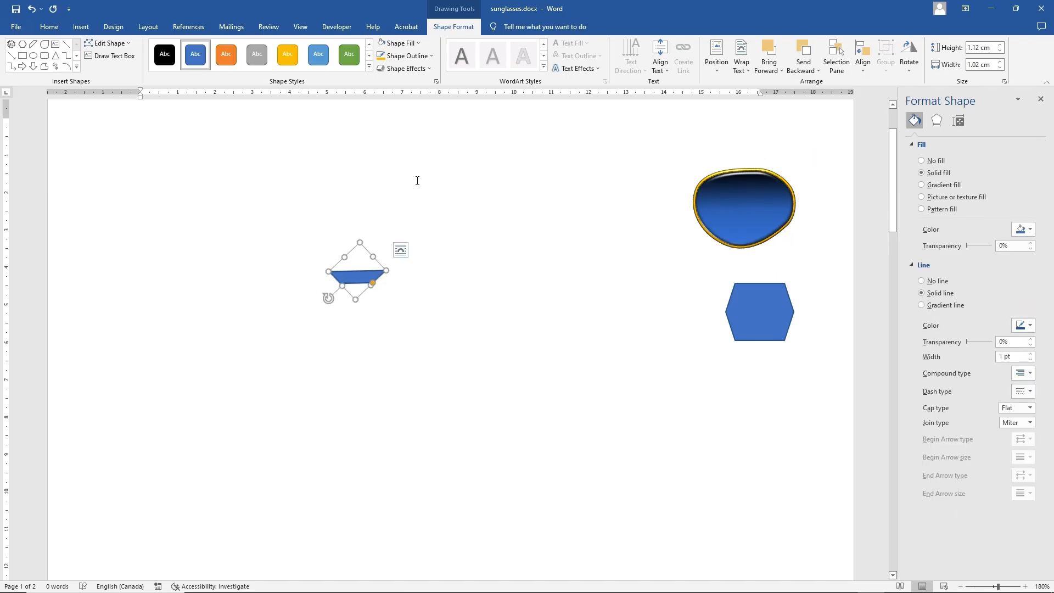
left_click(375, 287)
left_click(376, 282)
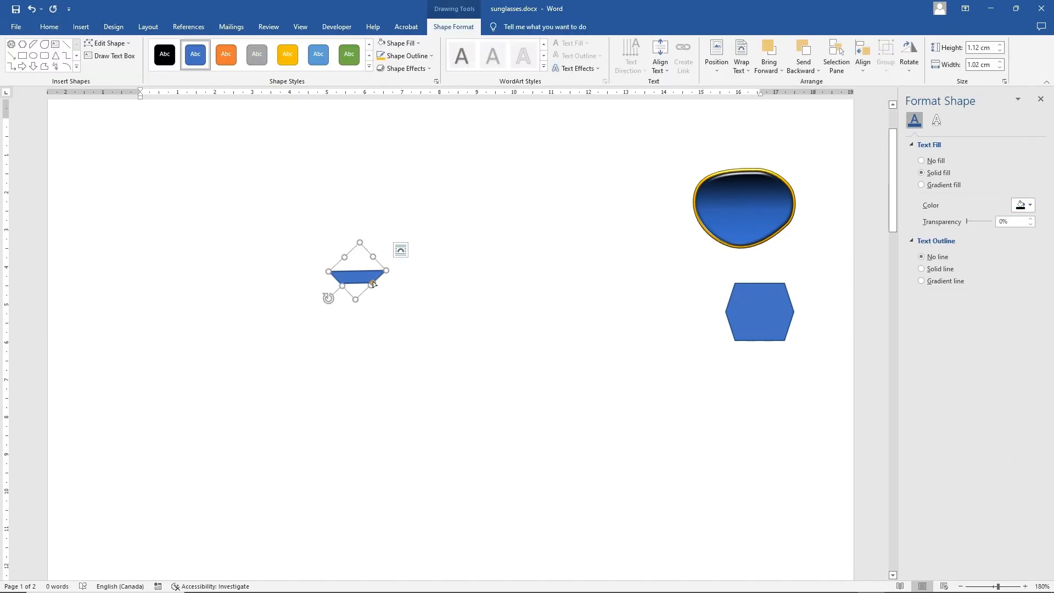
left_click_drag(378, 283, 375, 285)
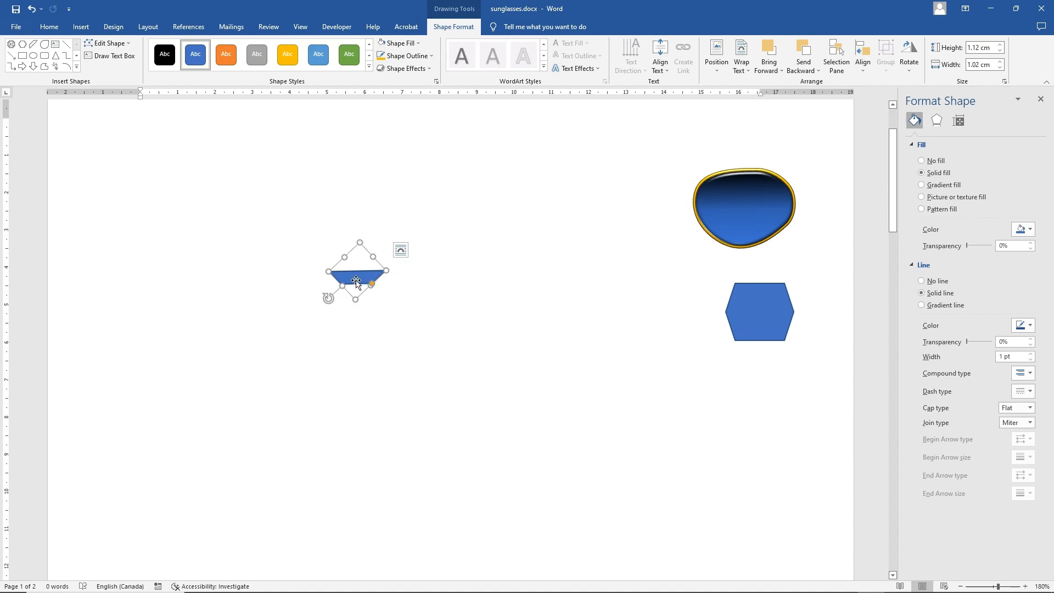
left_click_drag(387, 270, 368, 282)
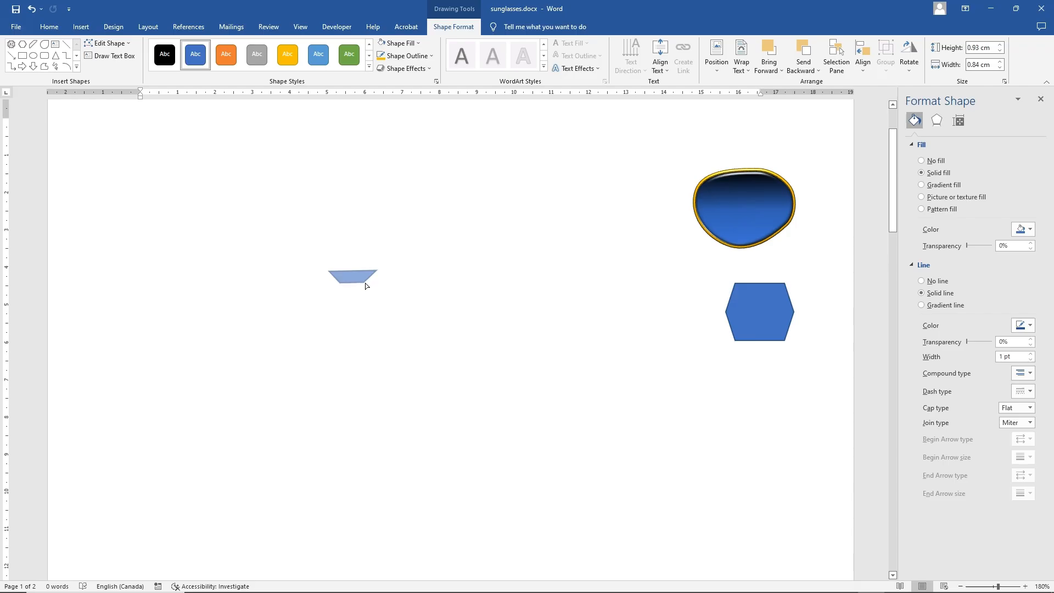
left_click_drag(369, 282, 365, 282)
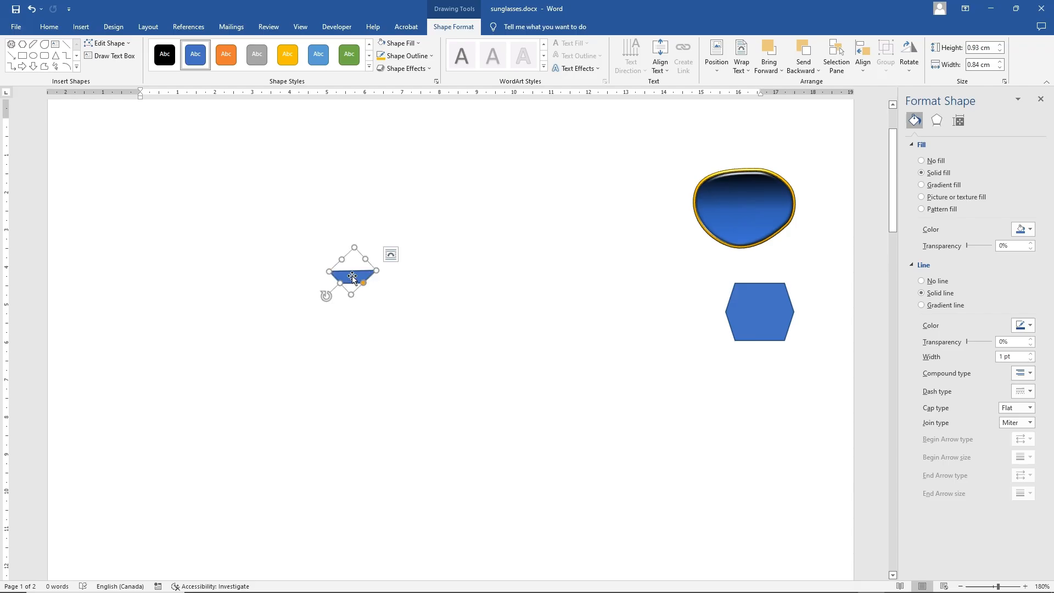
- Edit the trapezoid's points, pulling both upper corners inward to about 0.81 × 0.75 cm
right_click(352, 278)
left_click(384, 368)
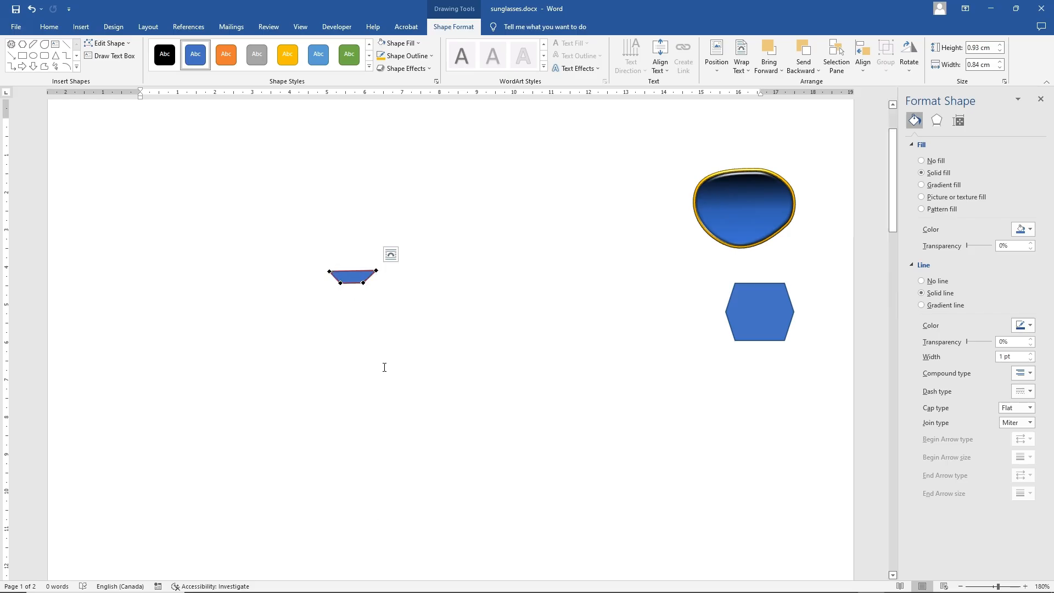
left_click(377, 271)
left_click_drag(368, 270, 357, 271)
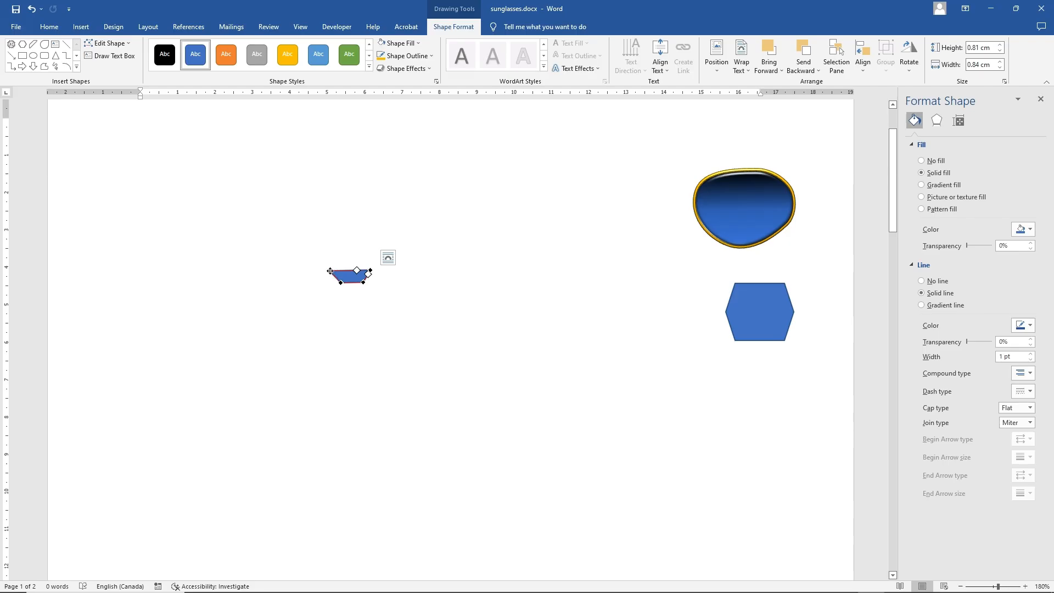
left_click_drag(329, 271, 336, 271)
left_click(355, 296)
- Fill the trapezoid with standard orange and give it a dark gold outline
left_click(354, 281)
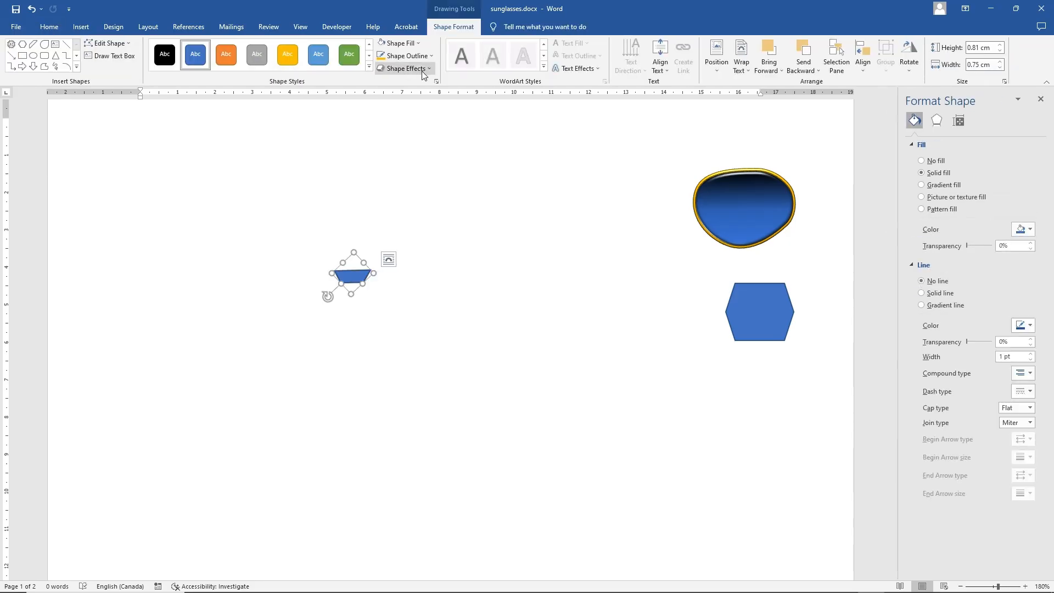
left_click(403, 56)
left_click(405, 45)
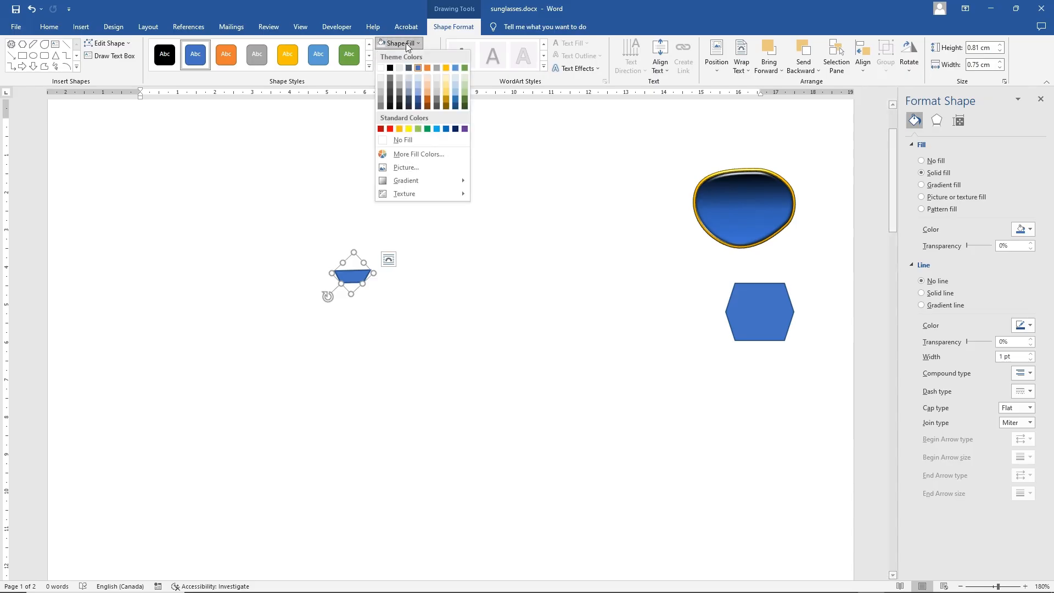
left_click(400, 129)
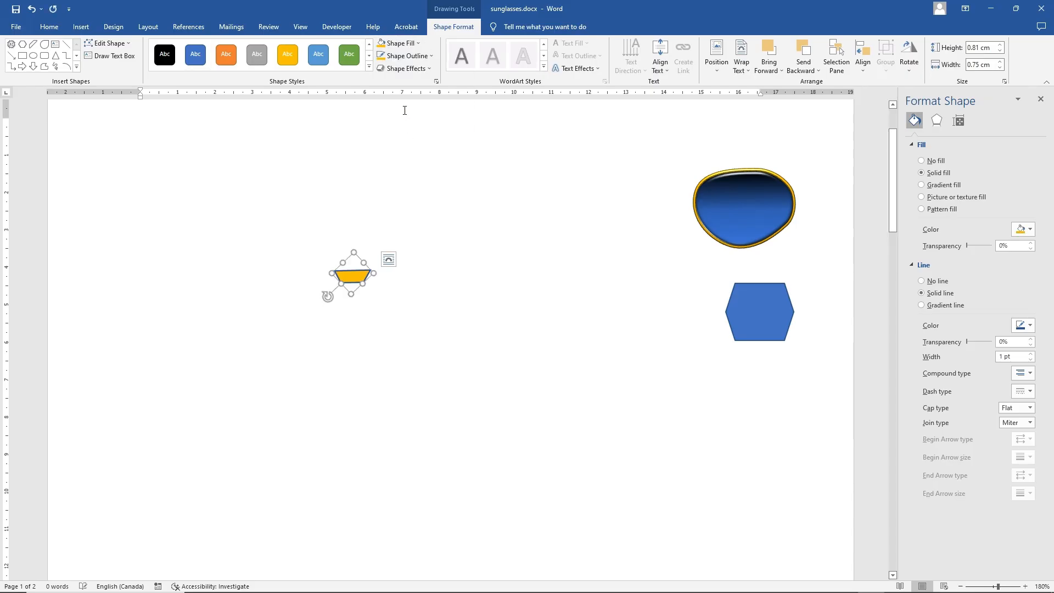
left_click(406, 56)
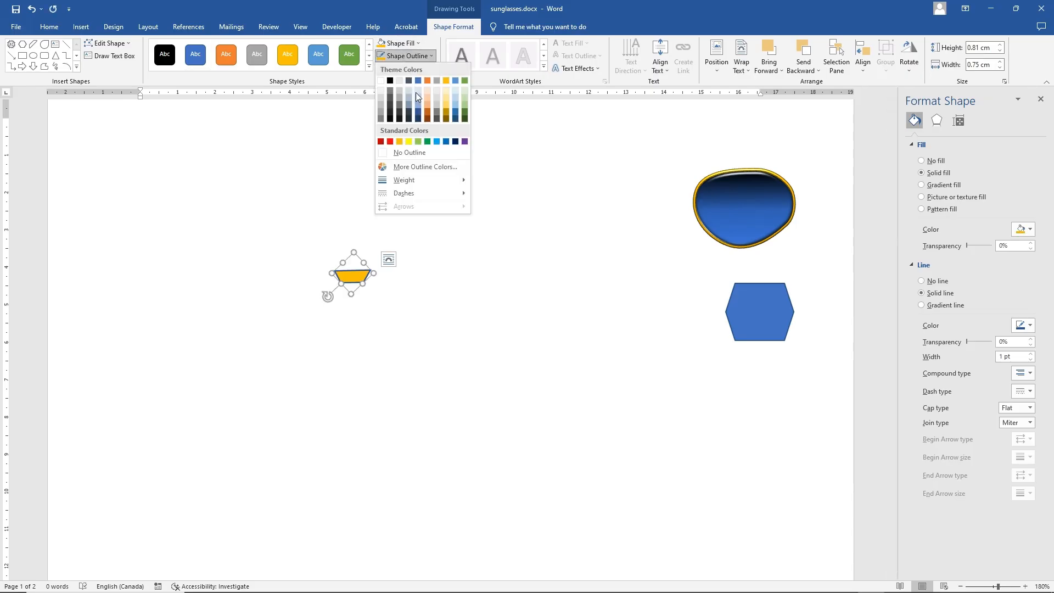
left_click(447, 115)
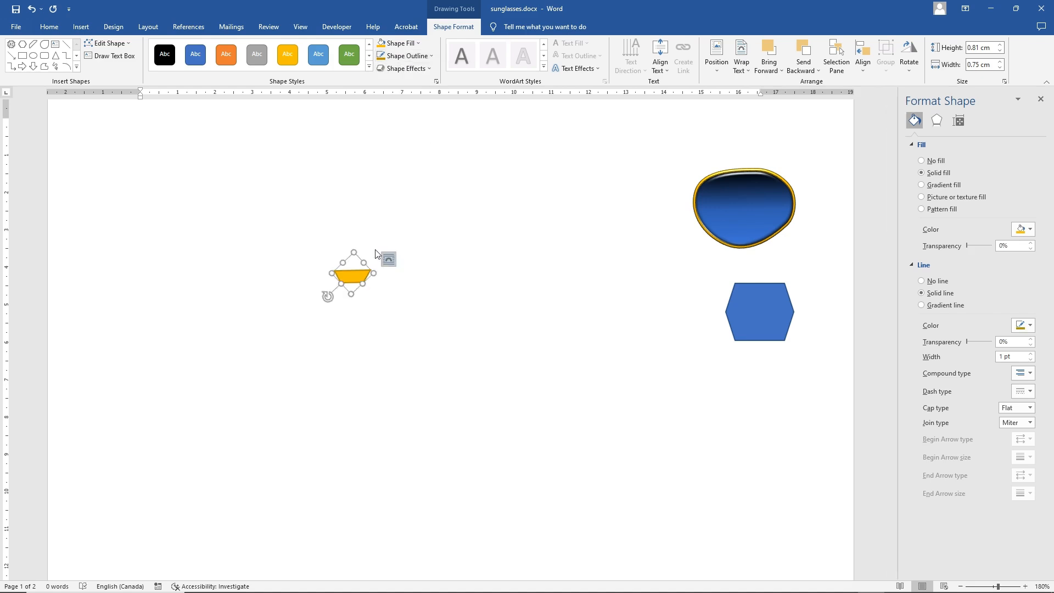
- Compare the bevel presets on the trapezoid and apply the first one
left_click(406, 68)
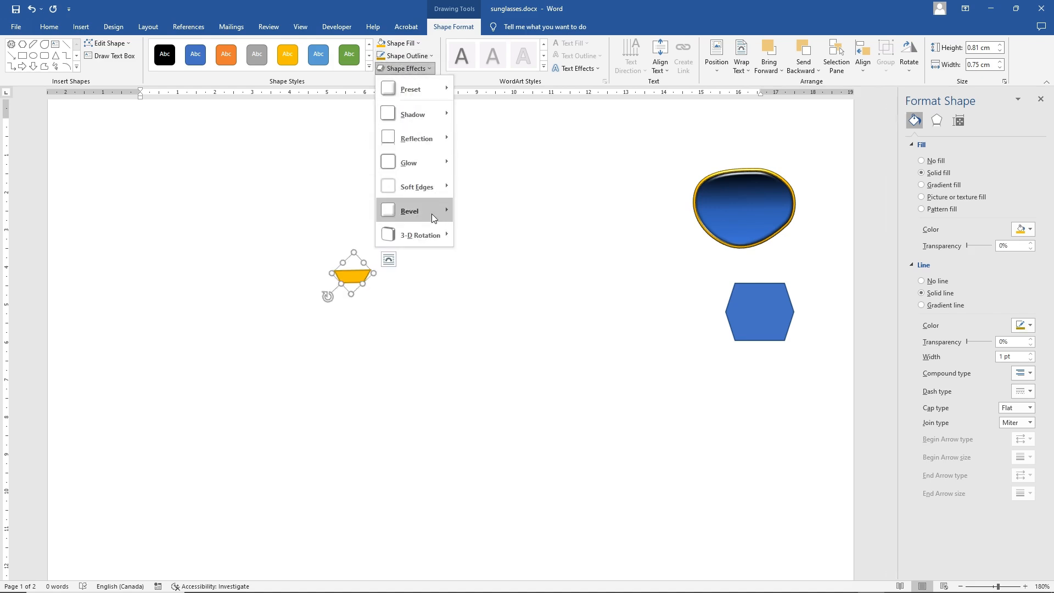
mouse_move(432, 213)
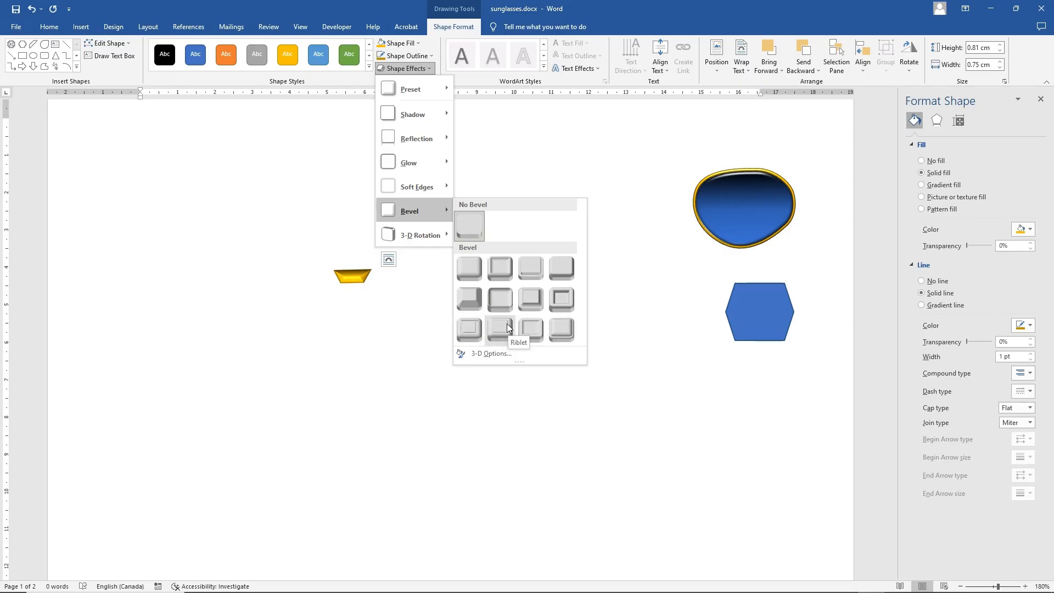
left_click(472, 267)
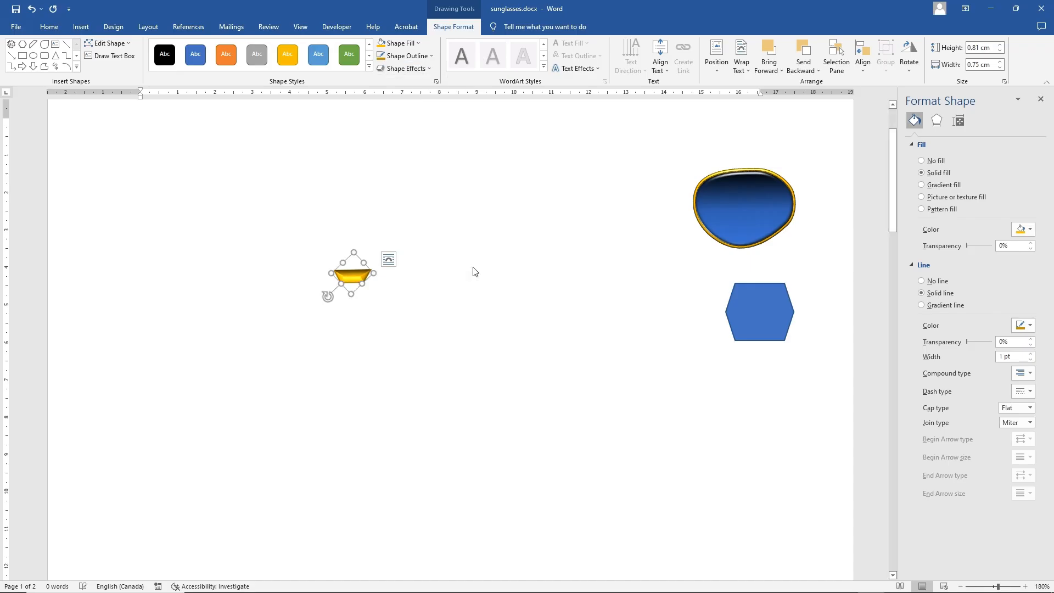
- Set the trapezoid's top bevel to 4 pt width and 2.5 pt height, and shrink the shape to about 0.44 × 0.47 cm
left_click(936, 120)
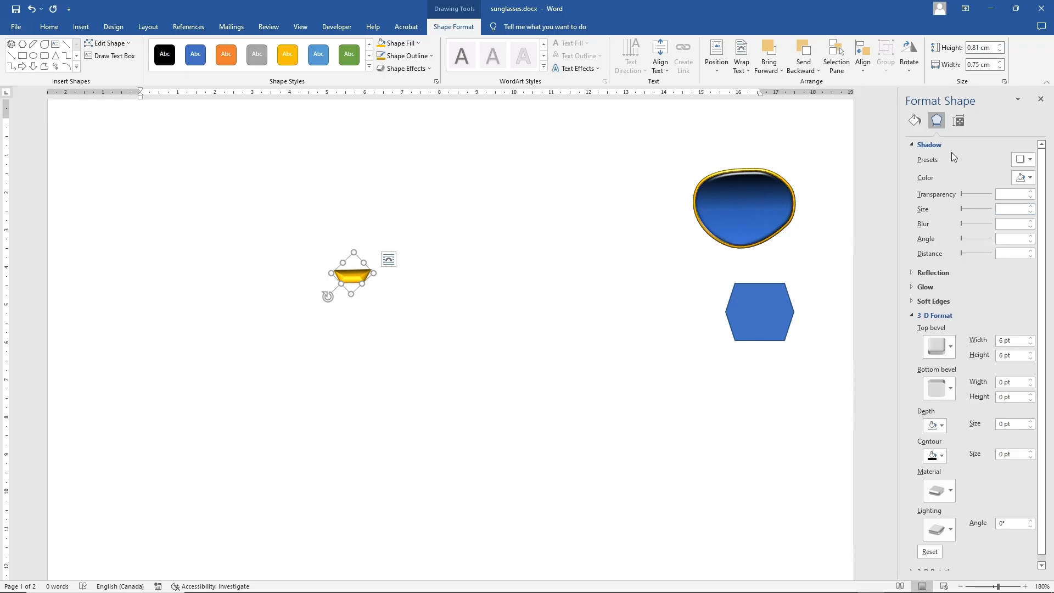
left_click(1031, 344)
left_click(1031, 343)
left_click(1031, 343)
left_click(1030, 358)
left_click(1030, 357)
left_click(1030, 358)
left_click(1030, 353)
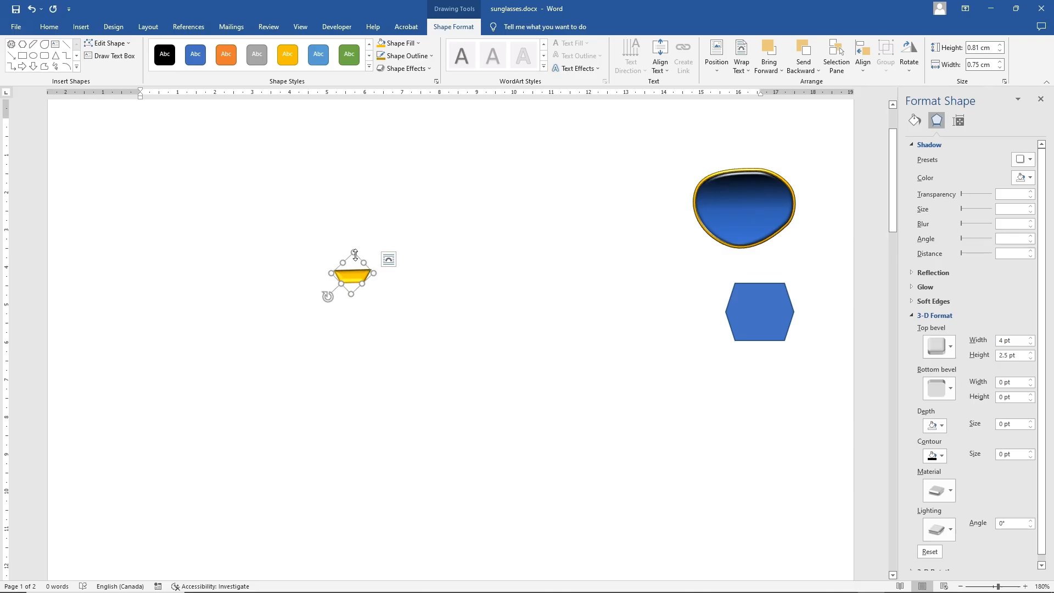
mouse_move(364, 262)
left_mouse_down()
mouse_move(348, 261)
mouse_move(351, 271)
left_mouse_up()
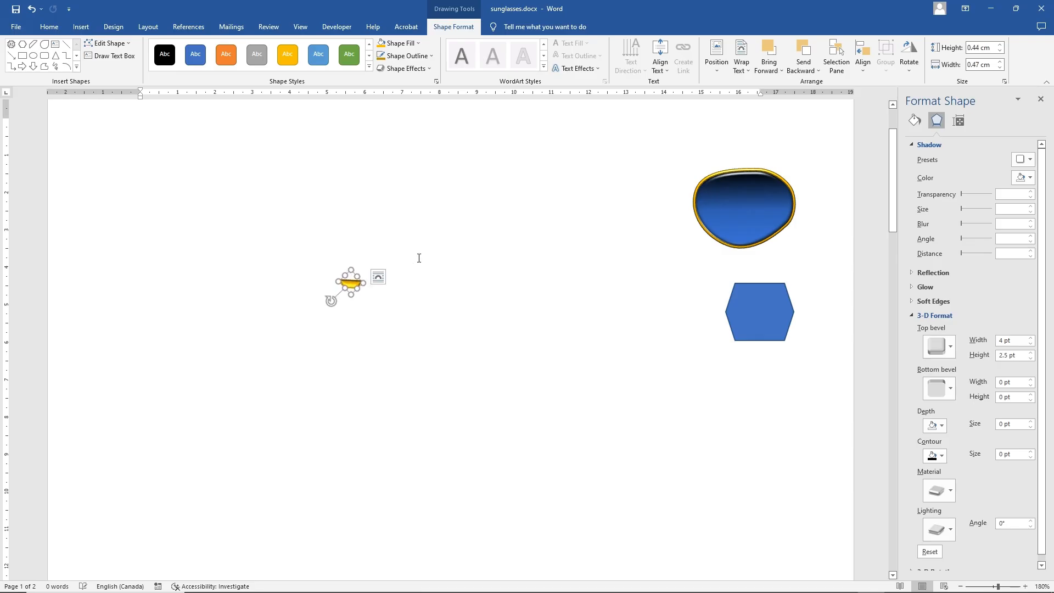
- Move the lens toward the middle of the page and enlarge it proportionally to nearly twice its size
left_click(757, 210)
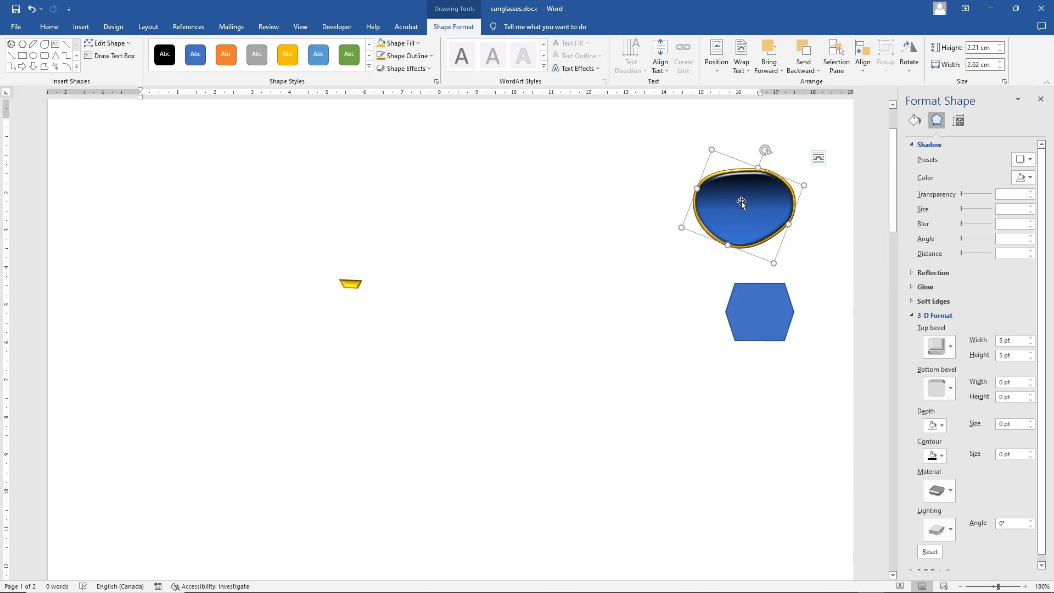
left_click_drag(741, 201, 503, 298)
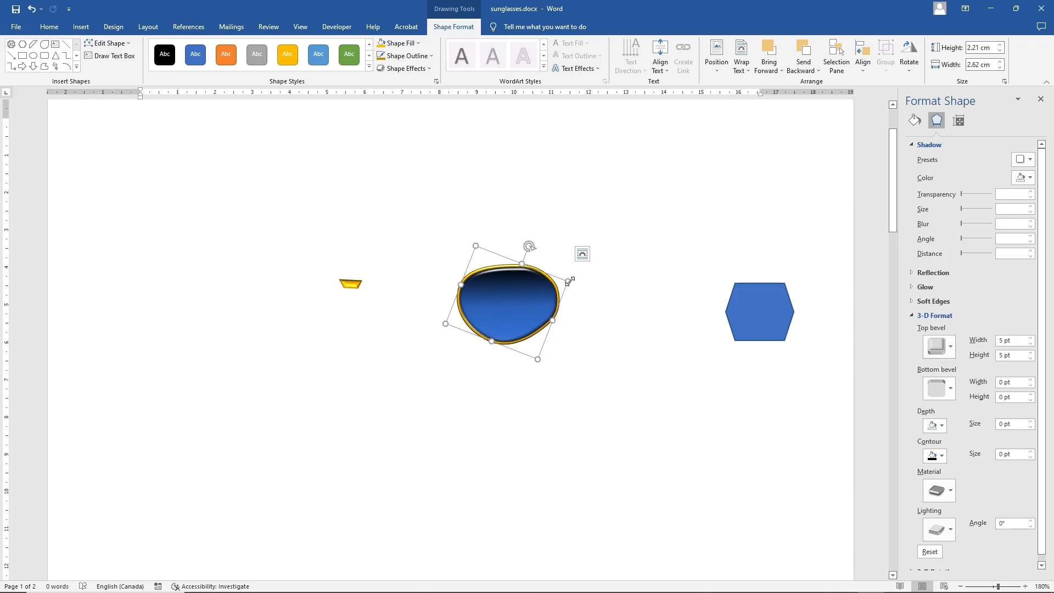
left_click_drag(570, 281, 678, 249)
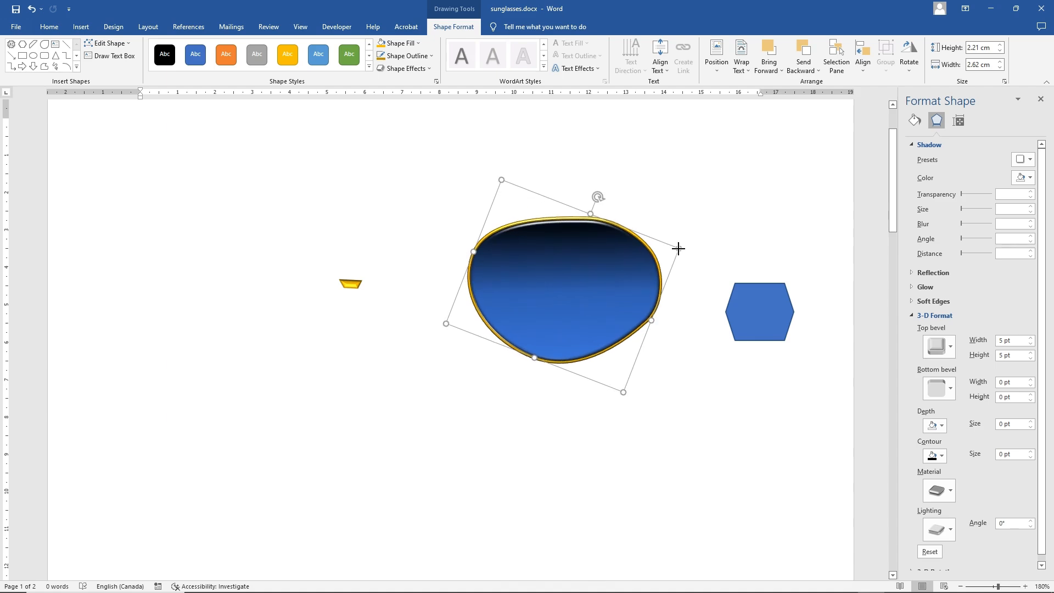
- Delete the spare blue hexagon, and enlarge the orange trapezoid to about 1.77 × 1.68 cm just left of the lens
left_click(757, 312)
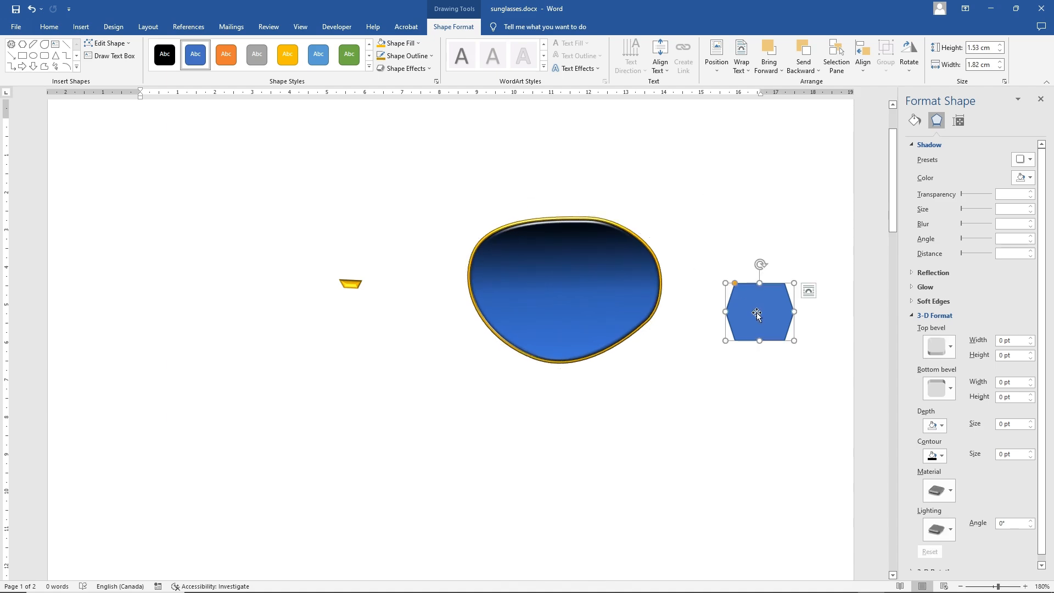
key("Delete")
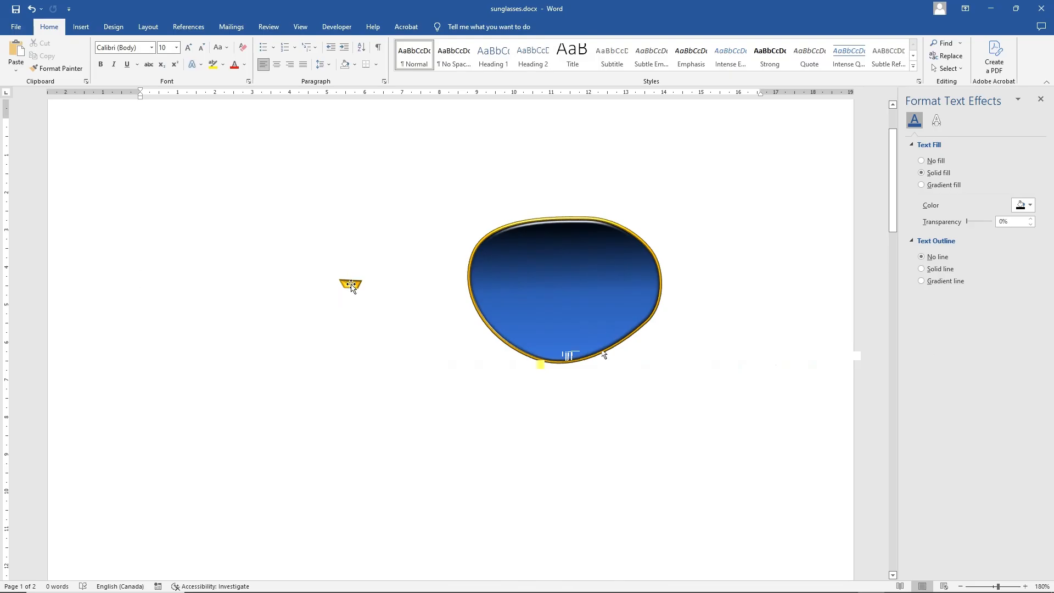
left_click_drag(351, 285, 367, 262)
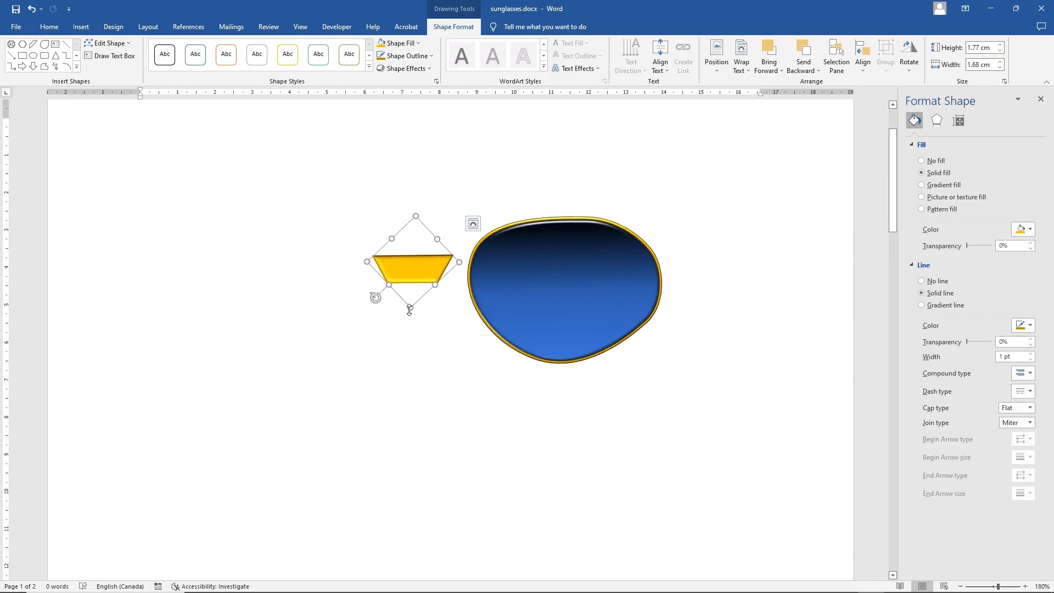
- Edit the orange trapezoid's points to make it slimmer, shrink it to about 1.09 × 1.12 cm and place it against the lens's upper-left edge
mouse_move(409, 310)
left_mouse_down()
mouse_move(412, 287)
mouse_move(410, 308)
left_mouse_up()
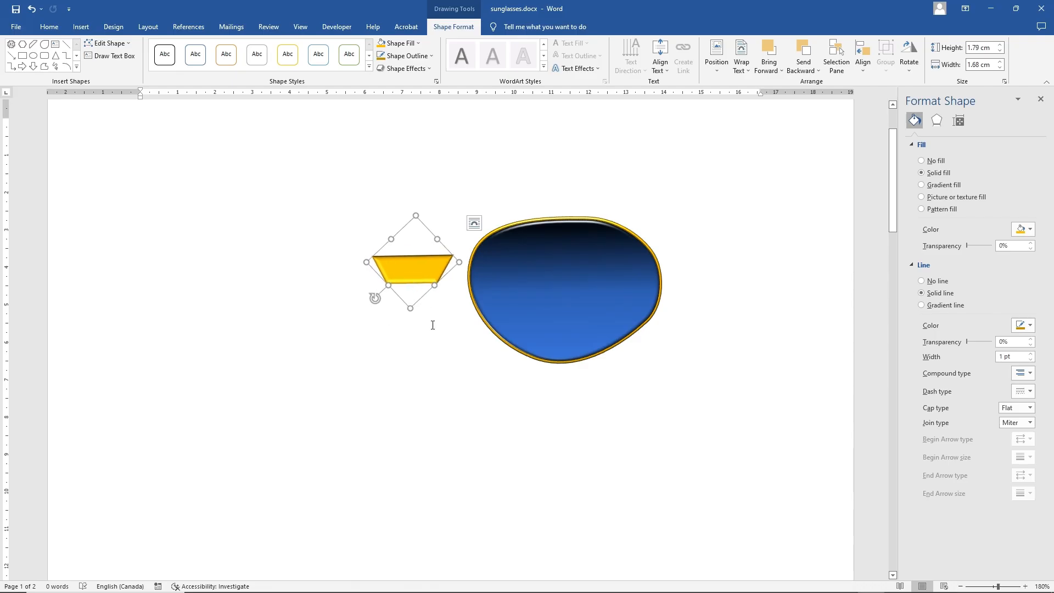
right_click(417, 269)
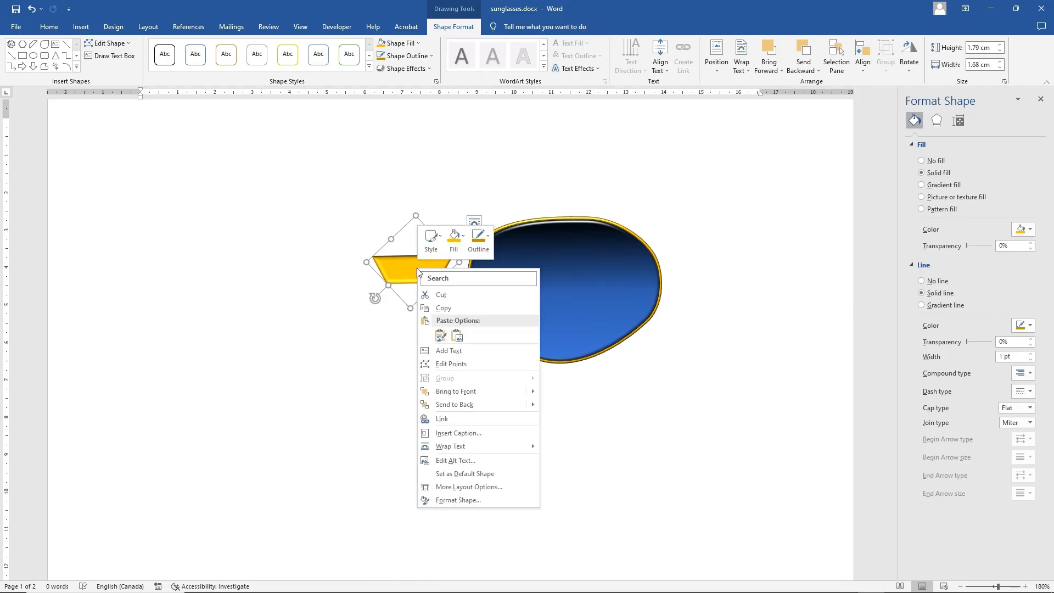
left_click(450, 363)
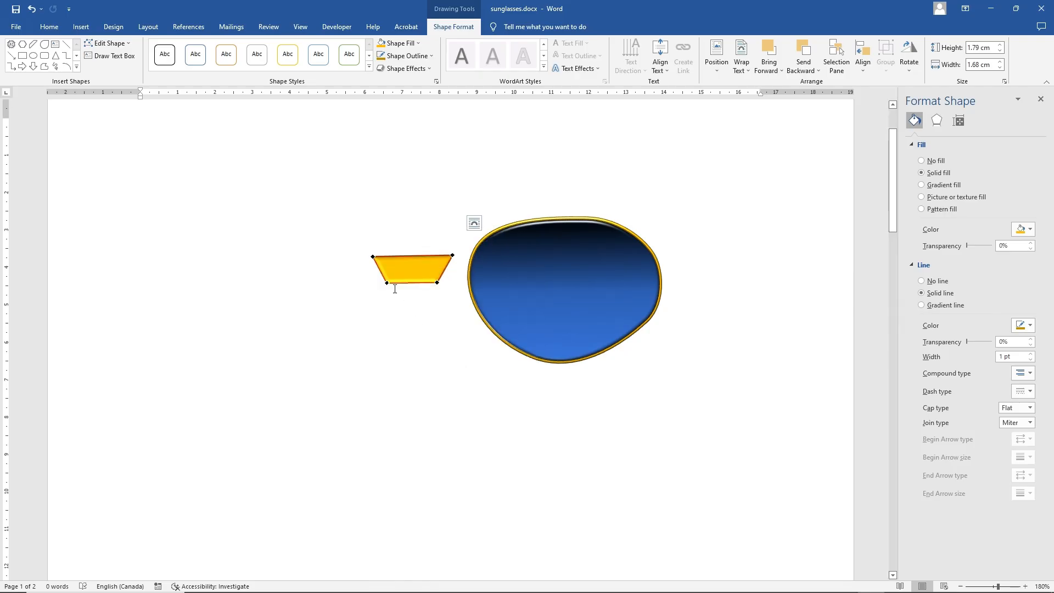
left_click_drag(386, 283, 434, 277)
left_click_drag(422, 253, 463, 252)
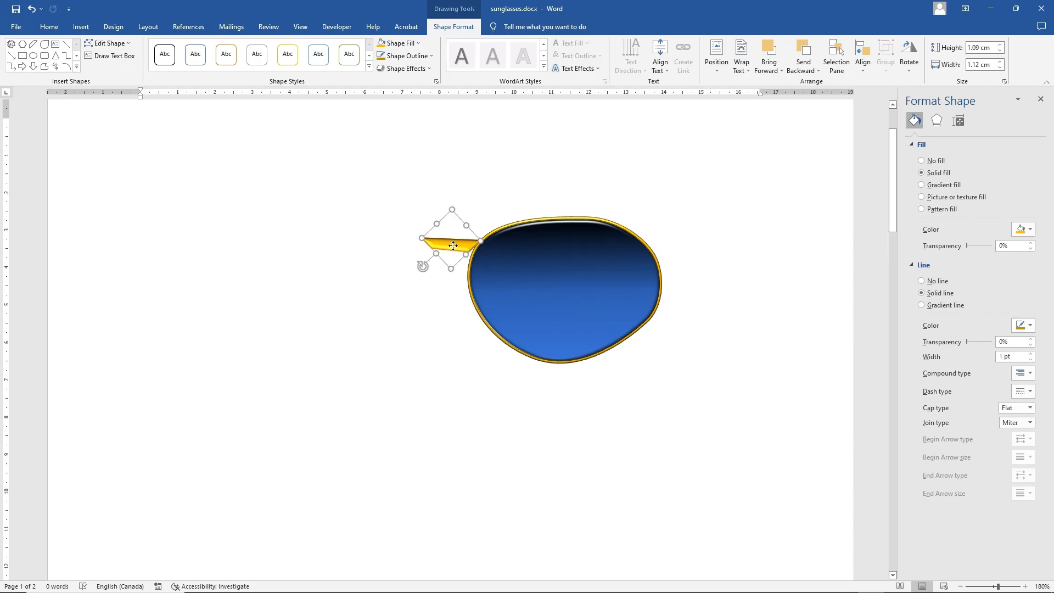
- Refine the trapezoid's lower corner through its edit points and position the slim bar as a bridge at the lens's left edge
right_click(462, 244)
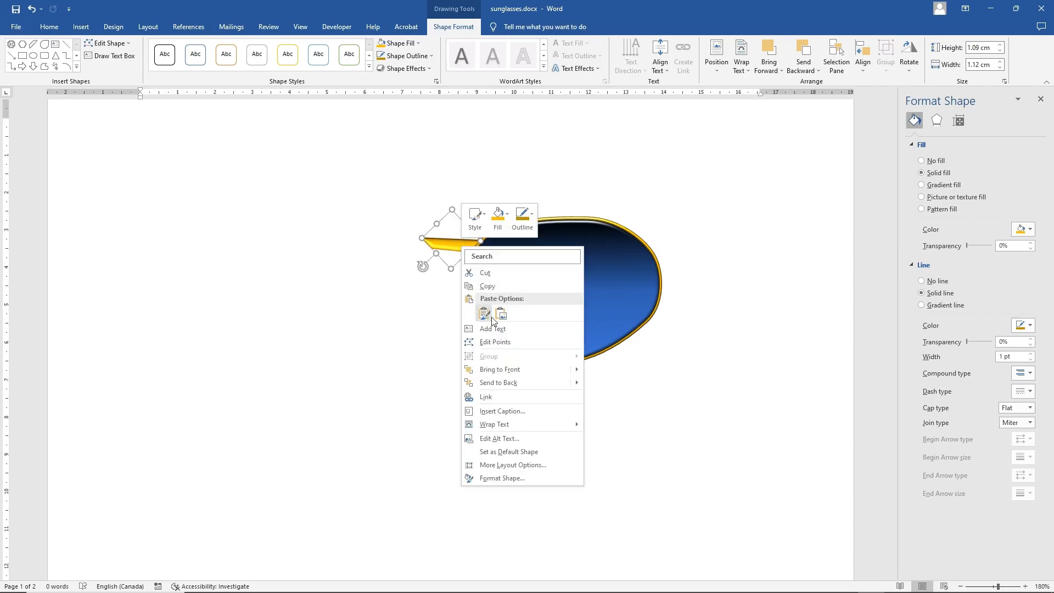
left_click(490, 342)
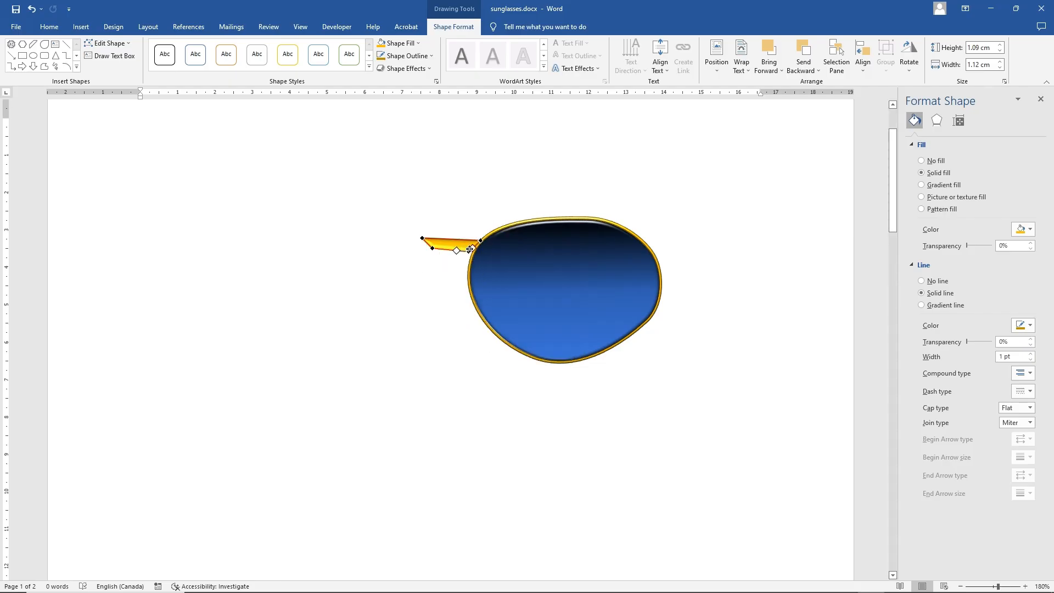
left_click(470, 249)
left_click(429, 369)
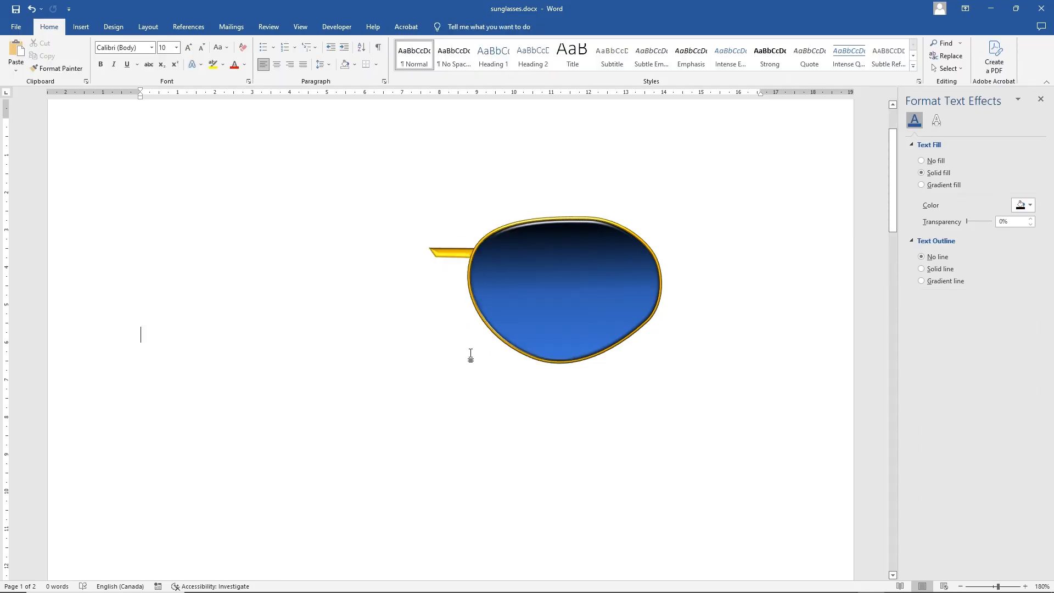
- Duplicate the blue lens and move the copy to the blank area below and left of the original
left_click(588, 293)
right_click(588, 293)
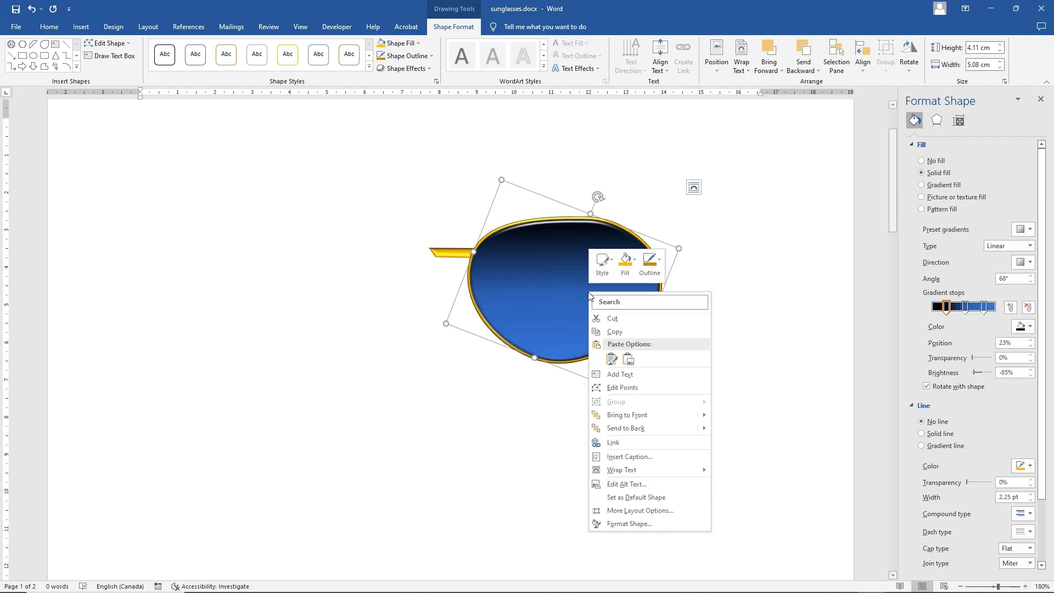
left_click(614, 332)
left_click(263, 325)
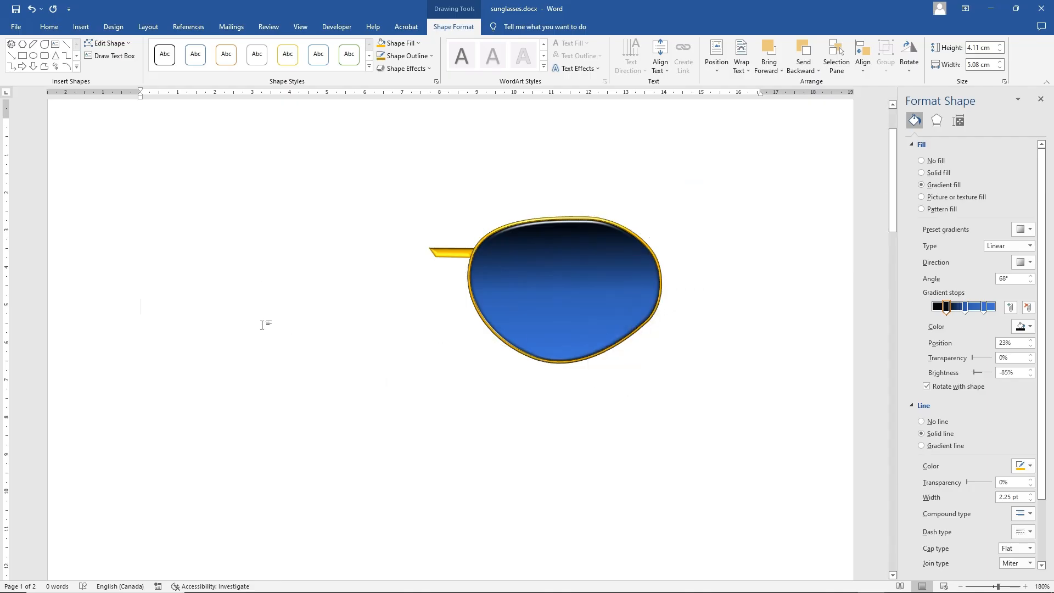
right_click(262, 324)
left_click(281, 389)
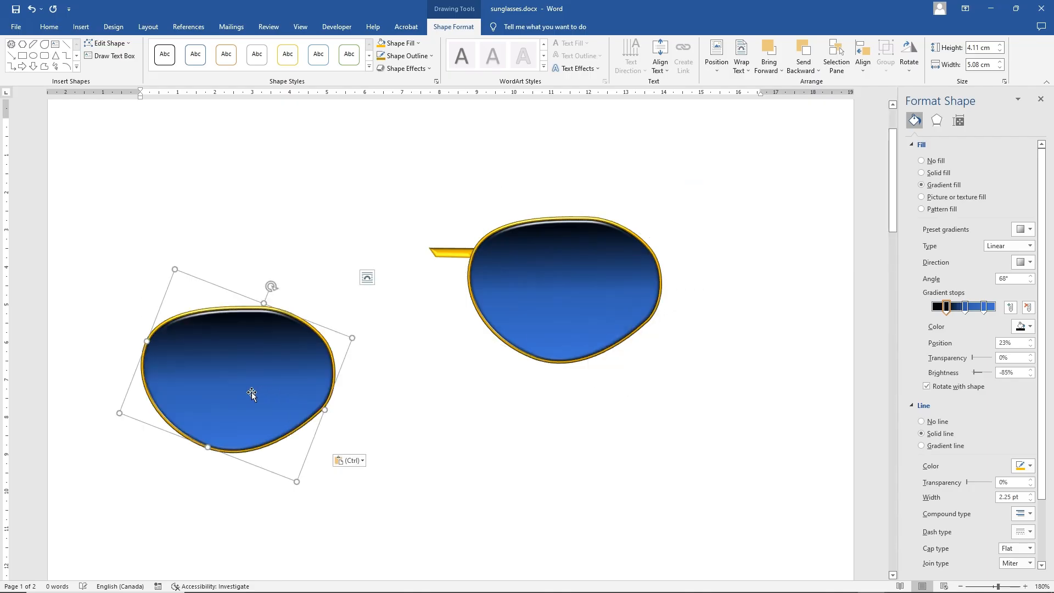
left_click_drag(252, 394, 440, 457)
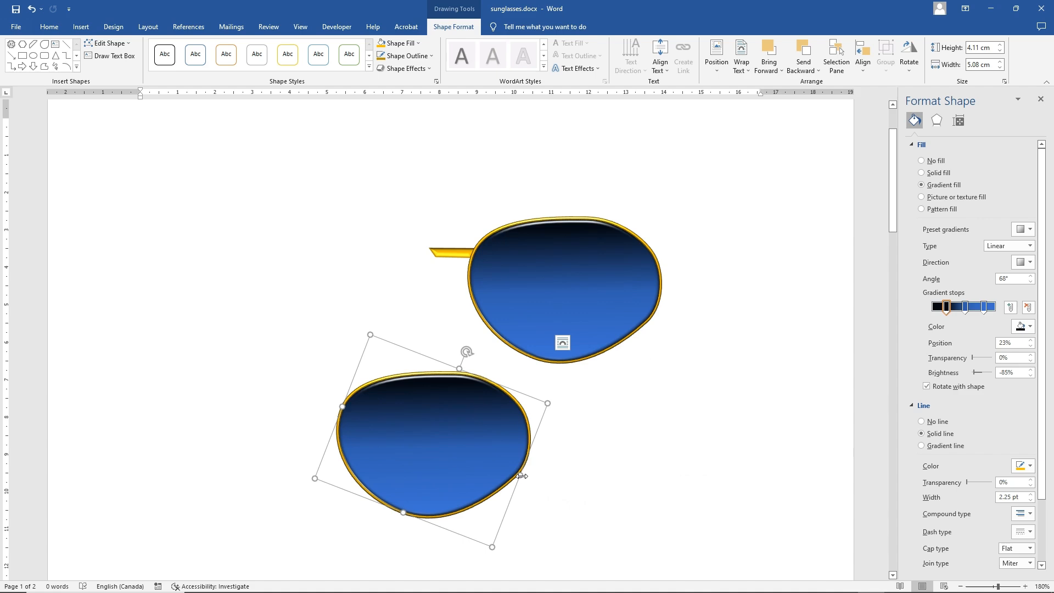
- Mirror the copied lens horizontally at about 5 cm width, rotate it counterclockwise until level and place it beside the original, left of the bridge
left_click_drag(521, 476, 125, 440)
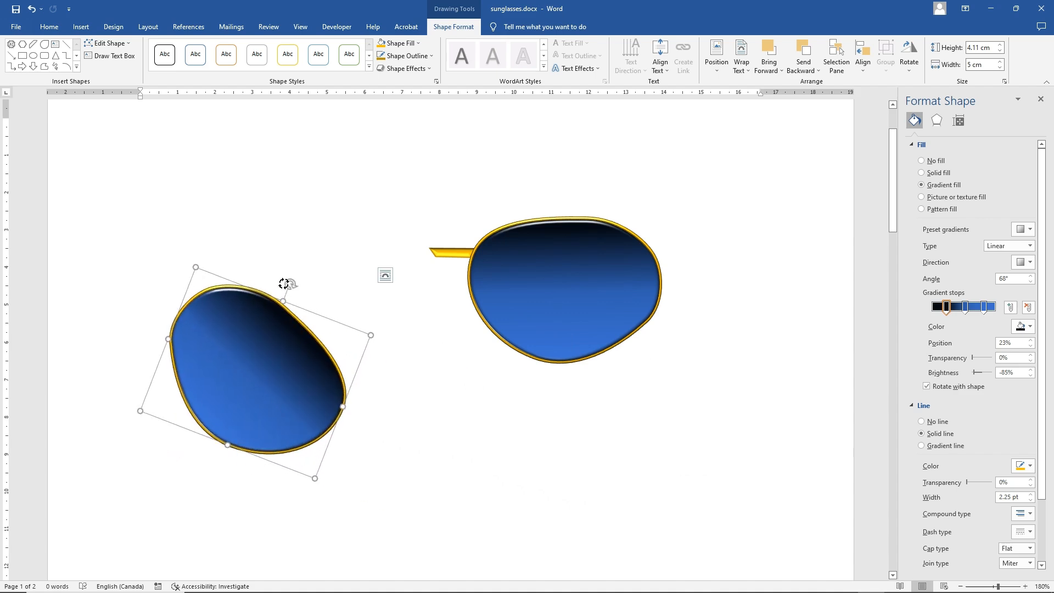
left_click_drag(284, 283, 216, 282)
left_click_drag(252, 341, 304, 276)
- Compare the two lenses' sizes and set the mirrored left lens's width to 5.08 cm
left_click(528, 285)
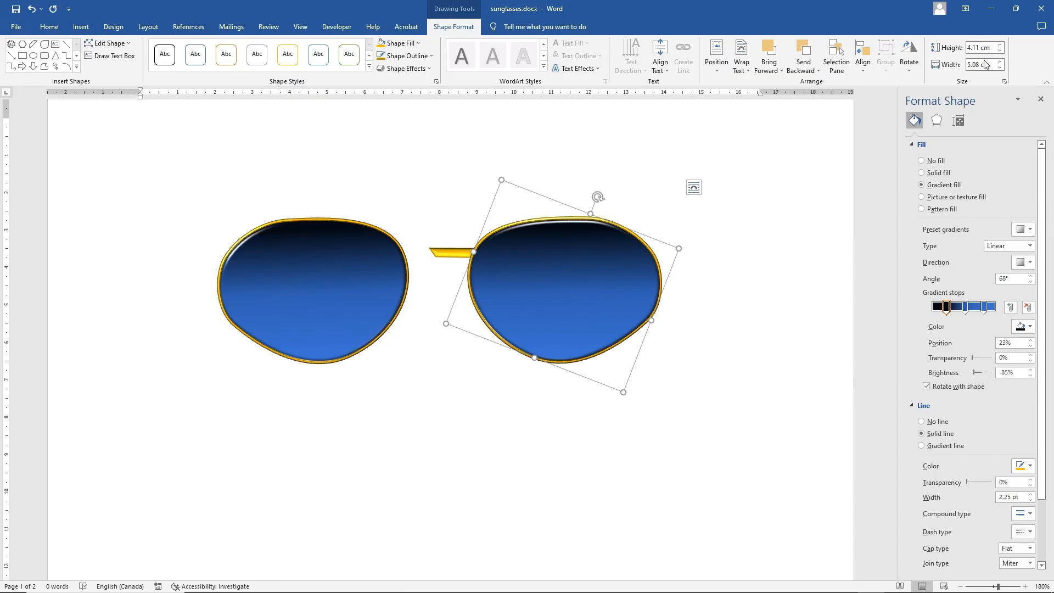
left_click(327, 285)
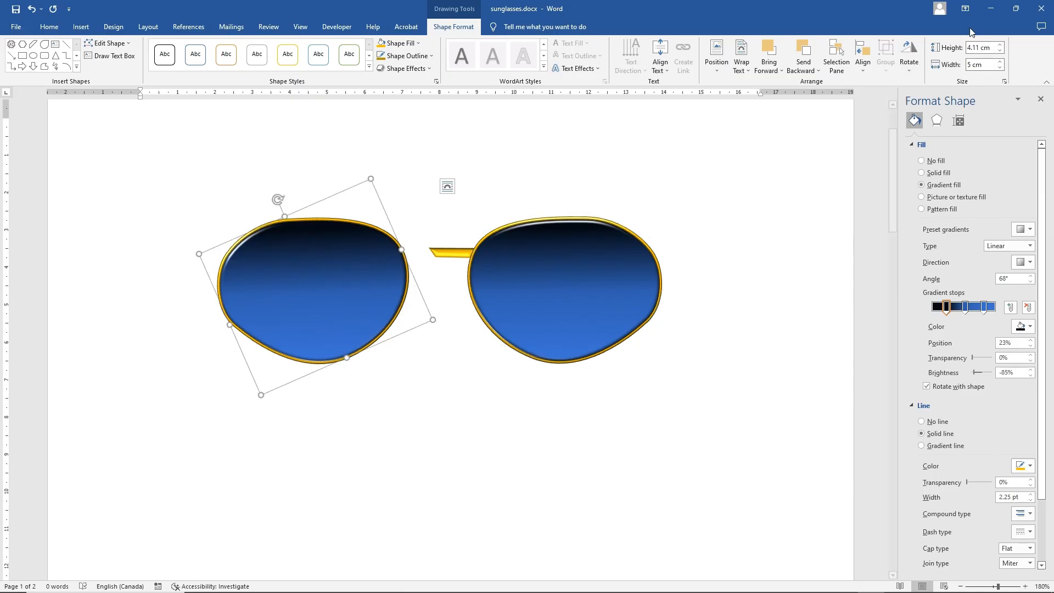
left_click(990, 62)
type("5.08")
key("Return")
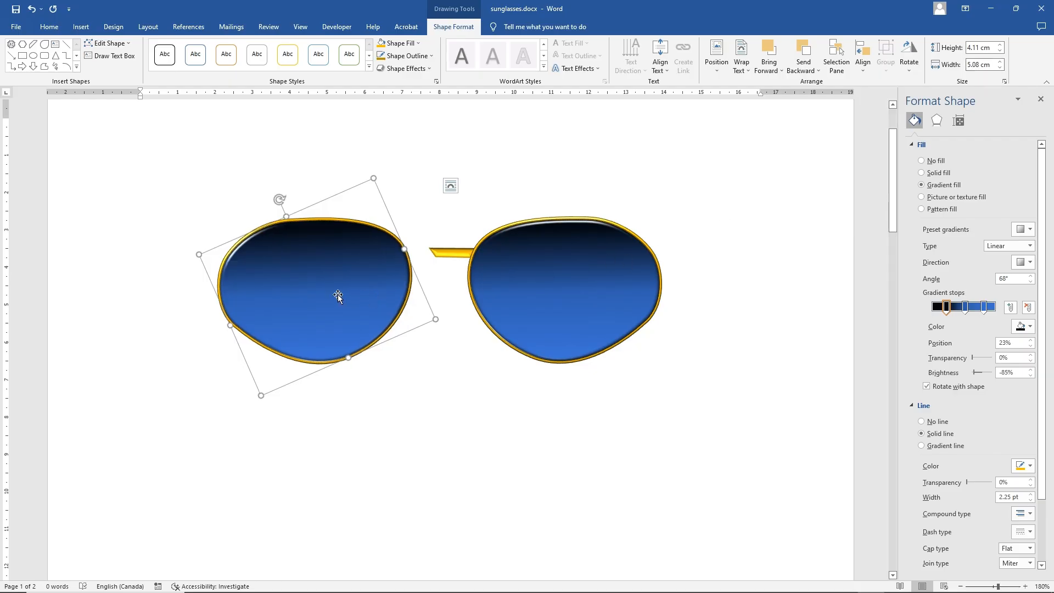
- Move the left lens against the free end of the bridge and align the tops of the two lenses
left_click_drag(339, 296, 367, 303)
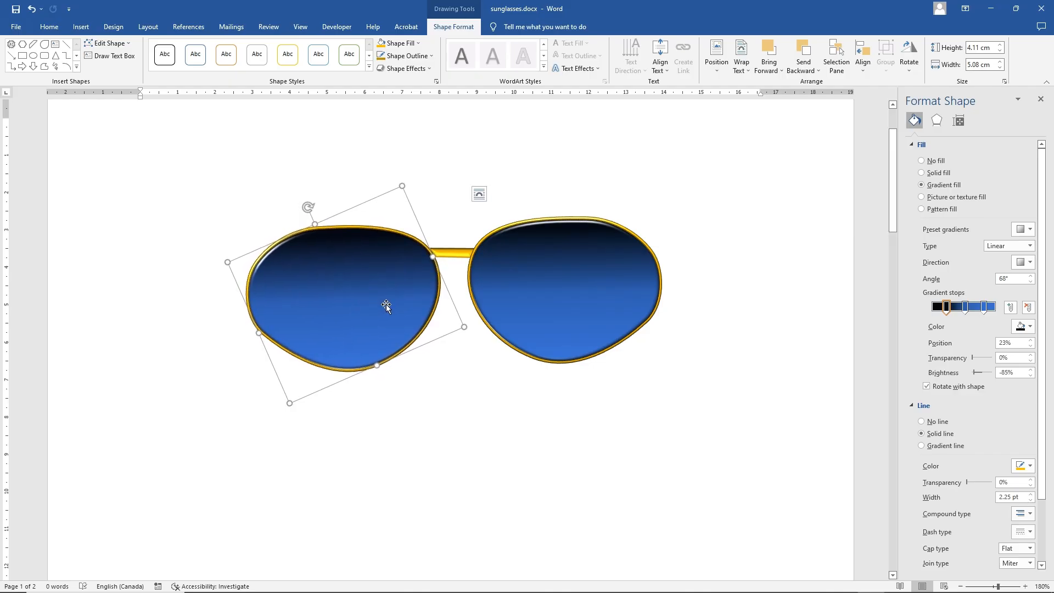
left_click(539, 289, "shift")
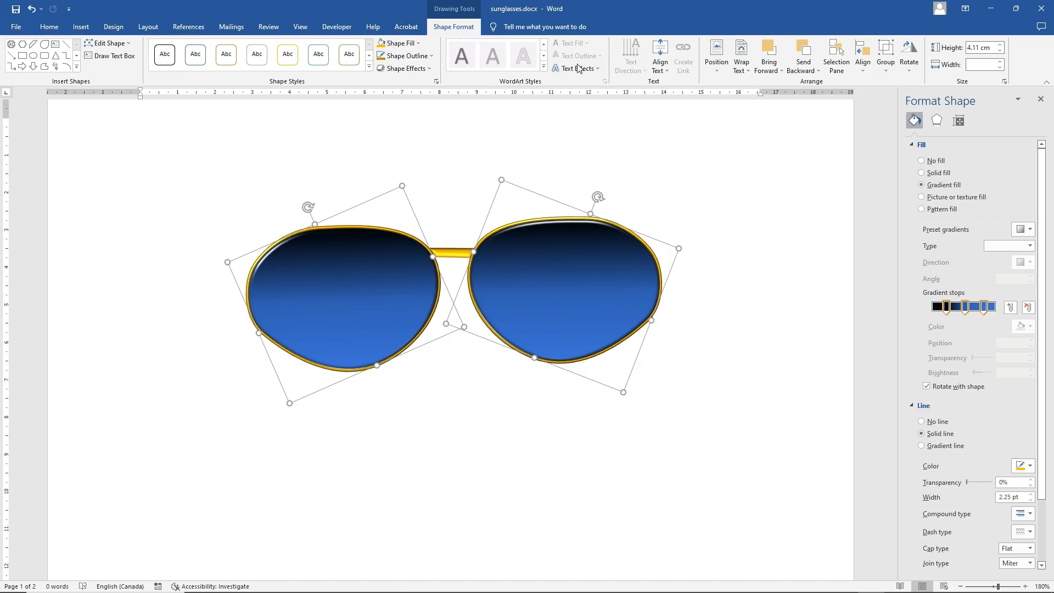
left_click(863, 57)
left_click(889, 137)
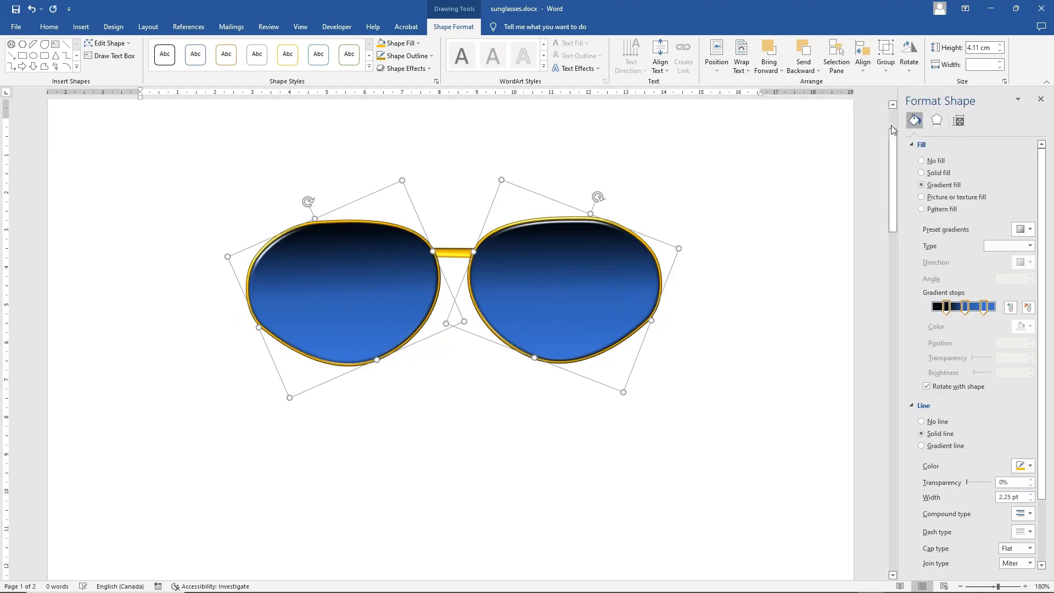
left_click(484, 448)
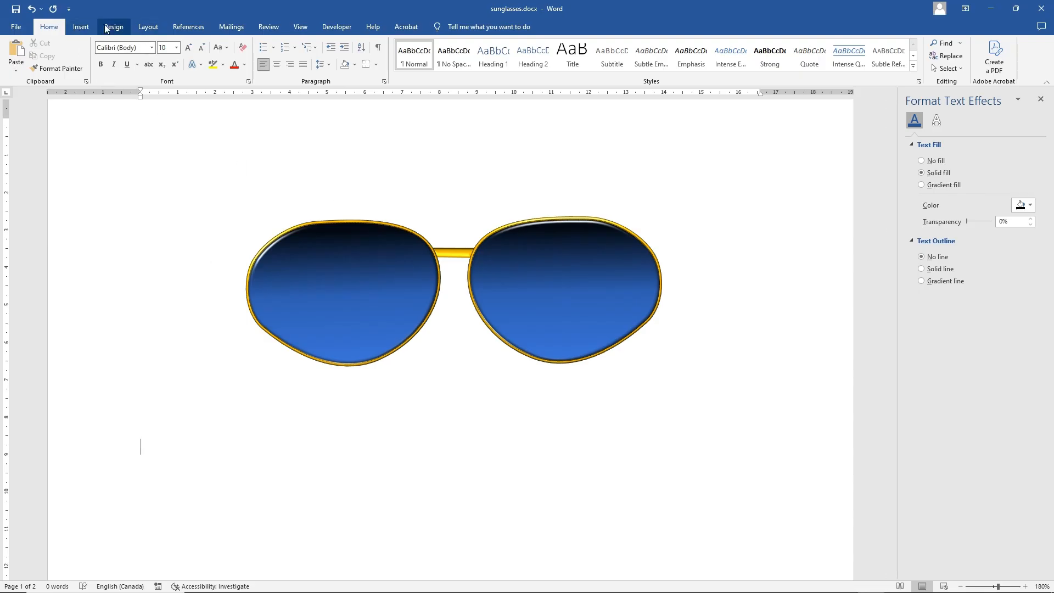
left_click(87, 29)
left_click(152, 60)
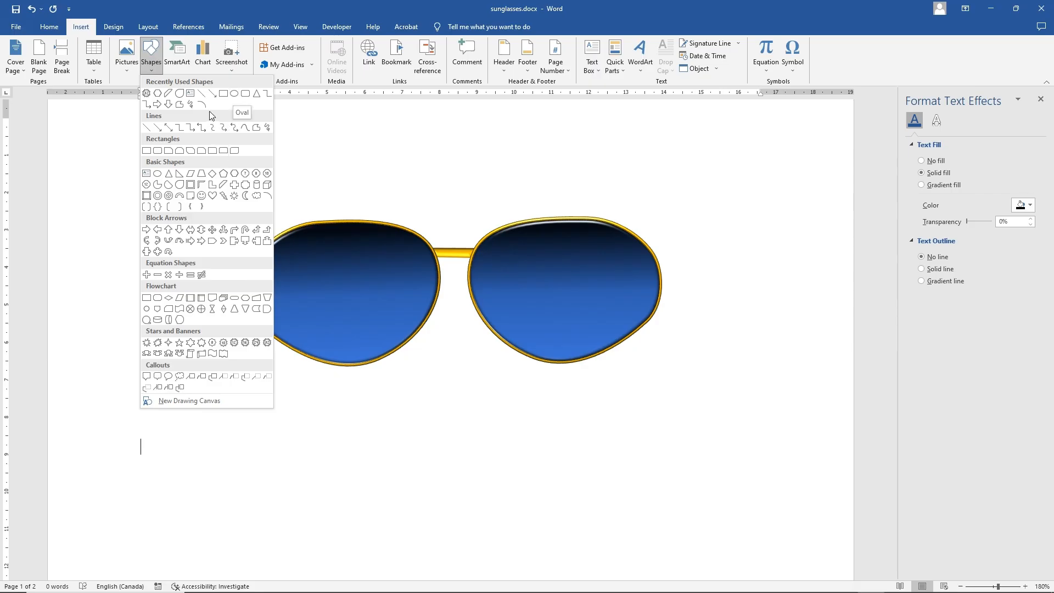
left_click(245, 99)
mouse_move(475, 365)
left_mouse_down()
mouse_move(475, 426)
mouse_move(467, 413)
left_mouse_up()
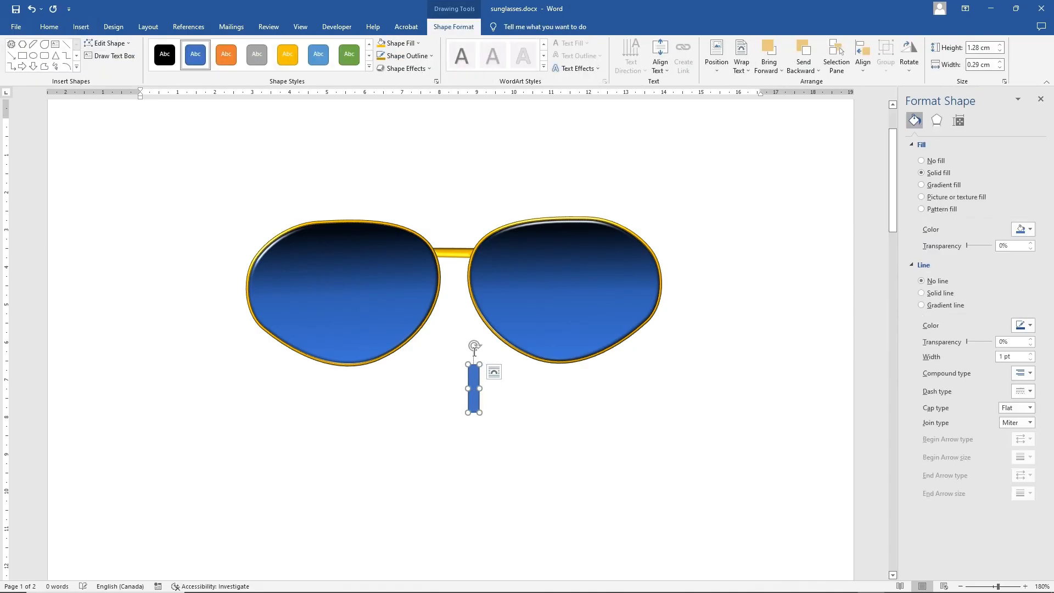
left_click_drag(474, 346, 459, 353)
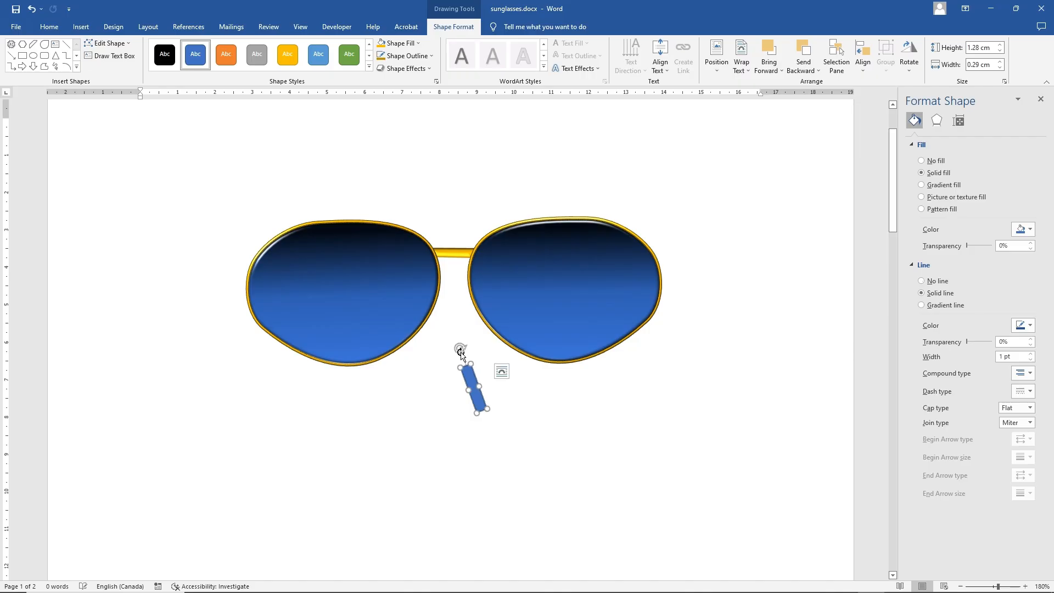
left_click_drag(476, 411, 470, 384)
left_click(439, 399)
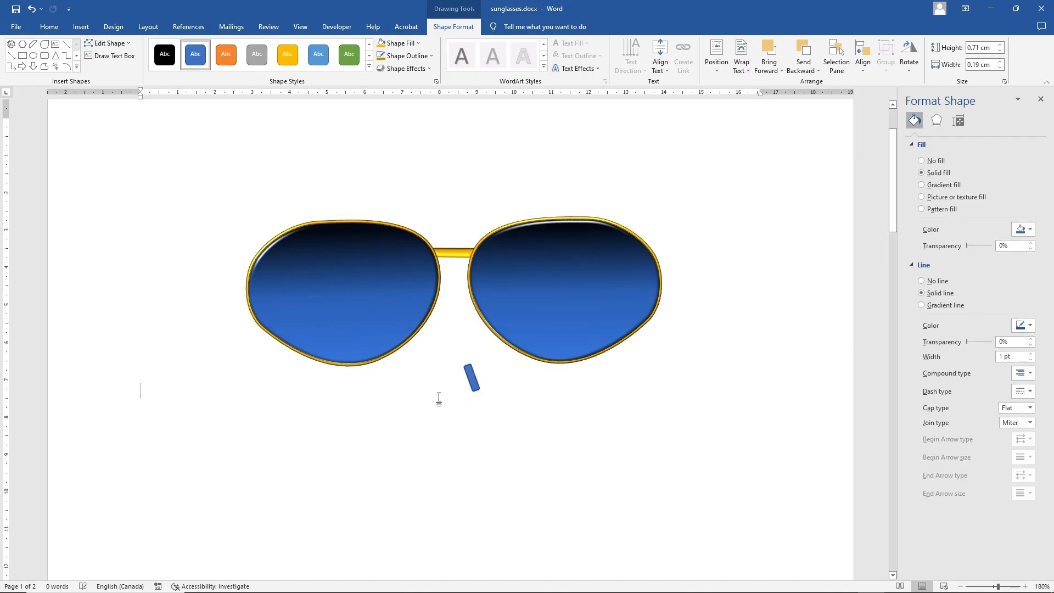
left_click(473, 380)
key("Delete")
- Draw a narrow vertical Chord shape, about 0.84 × 0.25 cm, just below the inner edge of the right lens
left_click(74, 29)
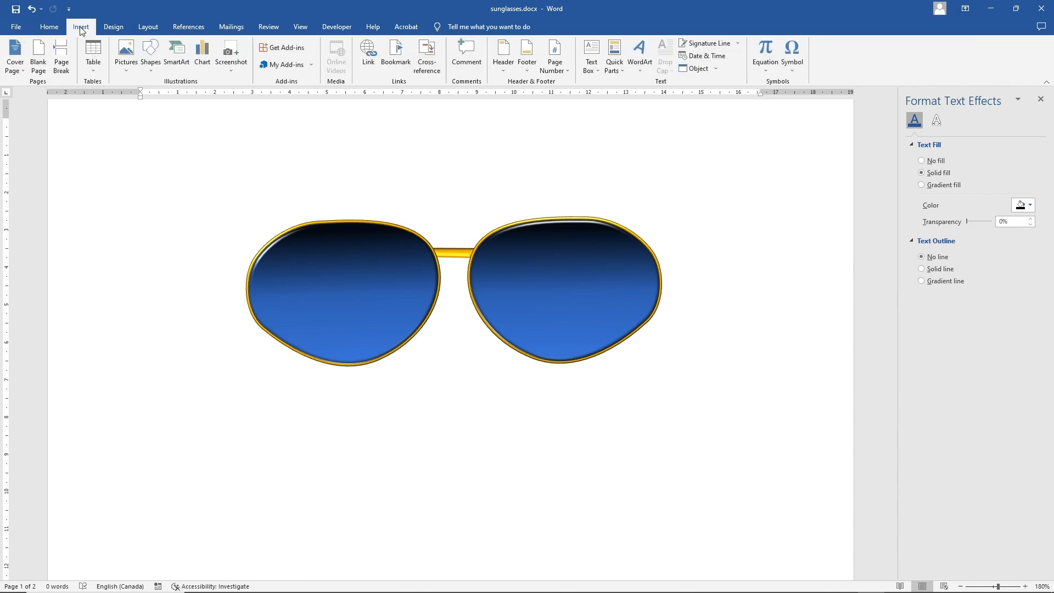
left_click(147, 52)
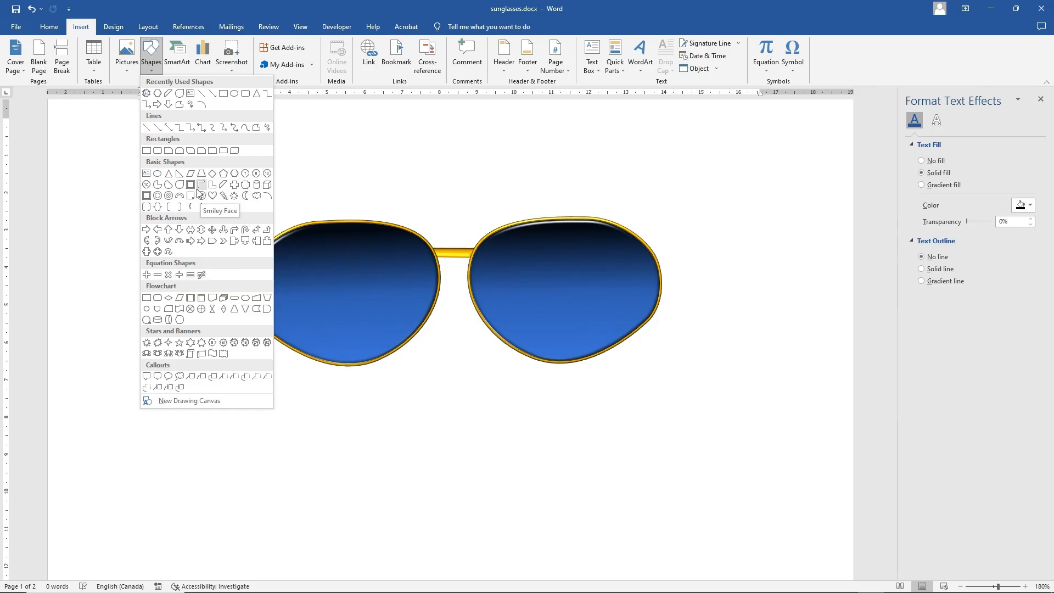
left_click(168, 185)
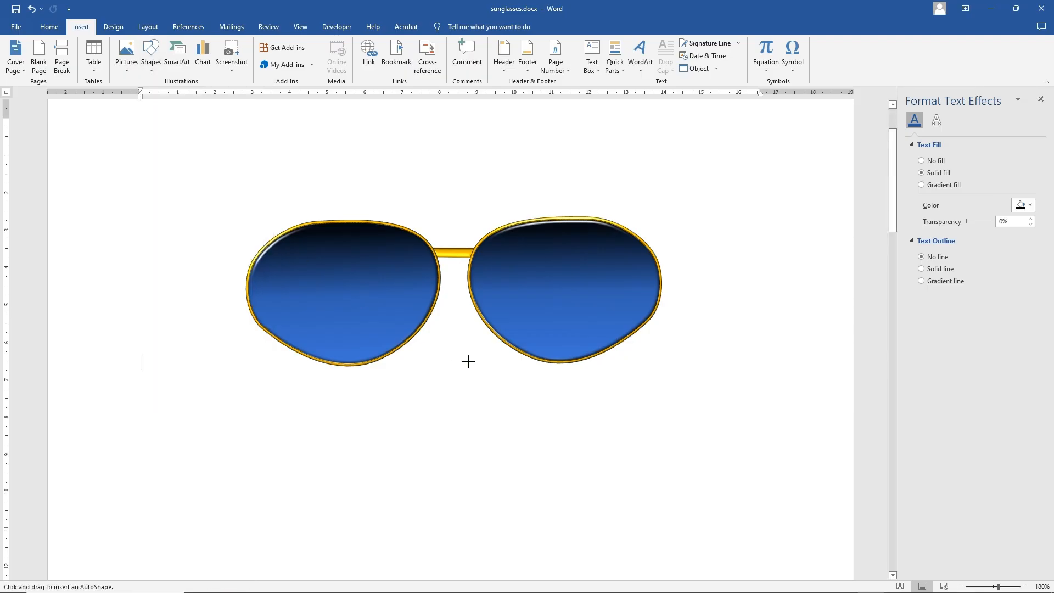
left_click_drag(484, 369, 495, 402)
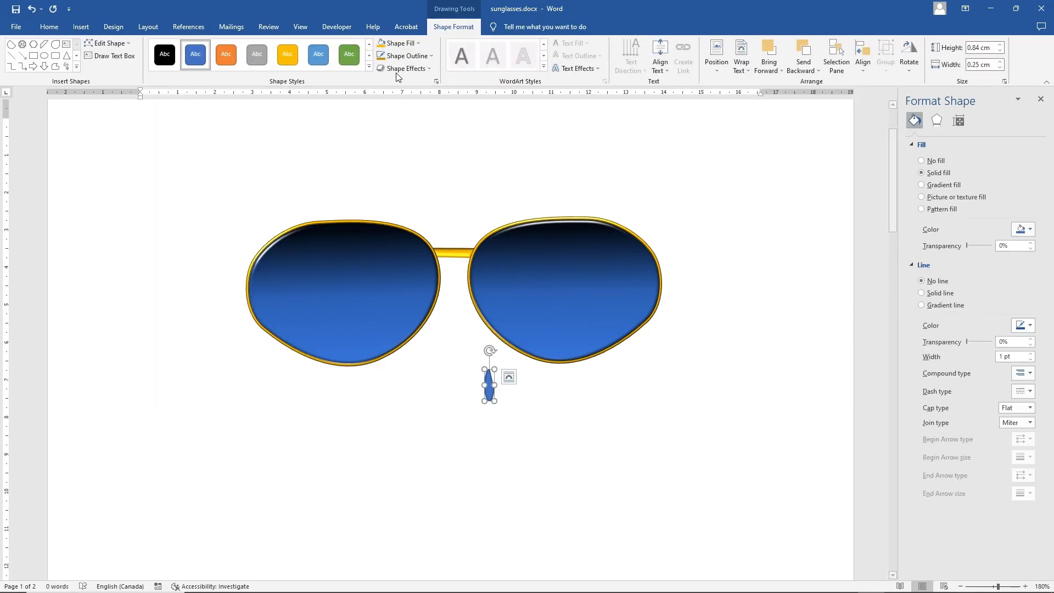
left_click(75, 27)
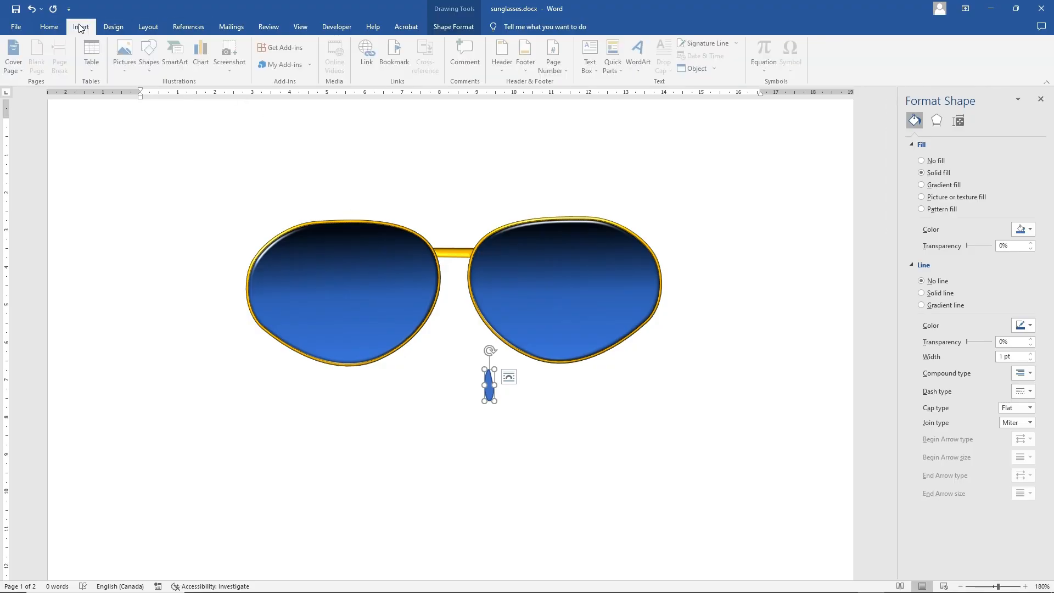
left_click(150, 57)
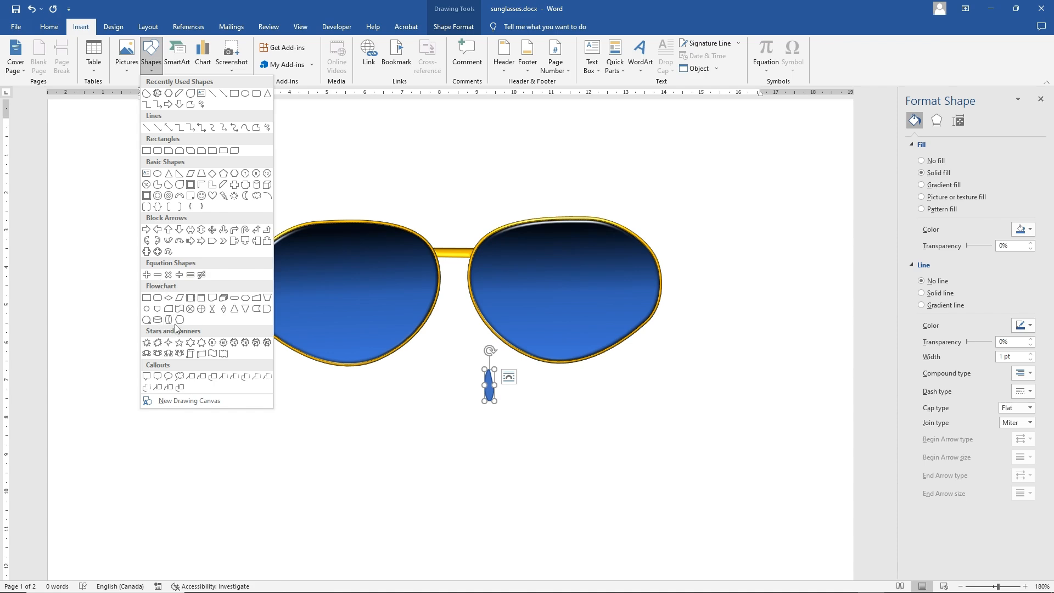
left_click(170, 188)
left_click_drag(170, 309, 187, 361)
left_click(265, 383)
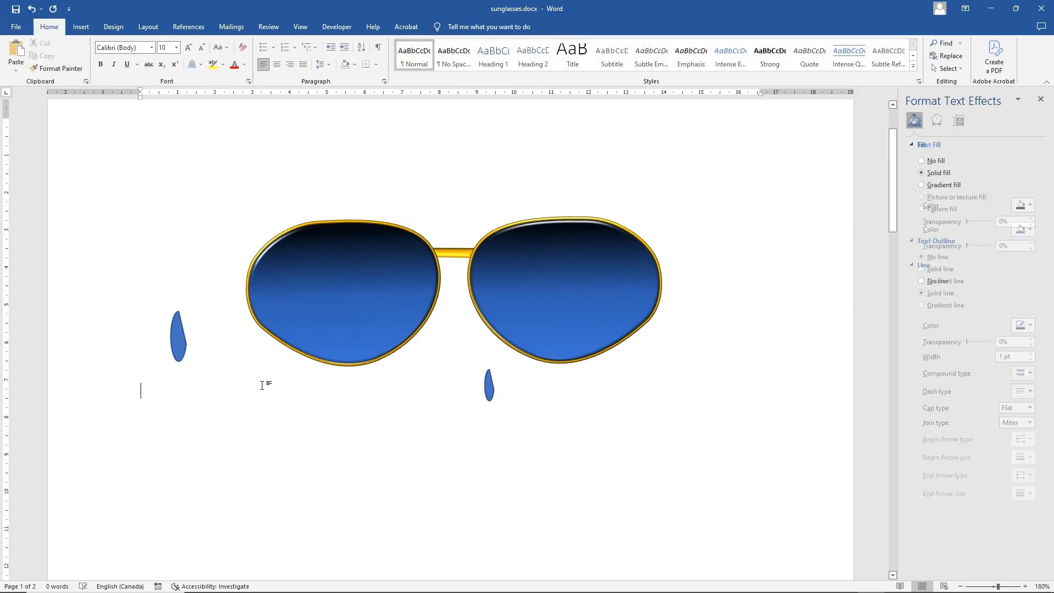
left_click(176, 344)
key("Delete")
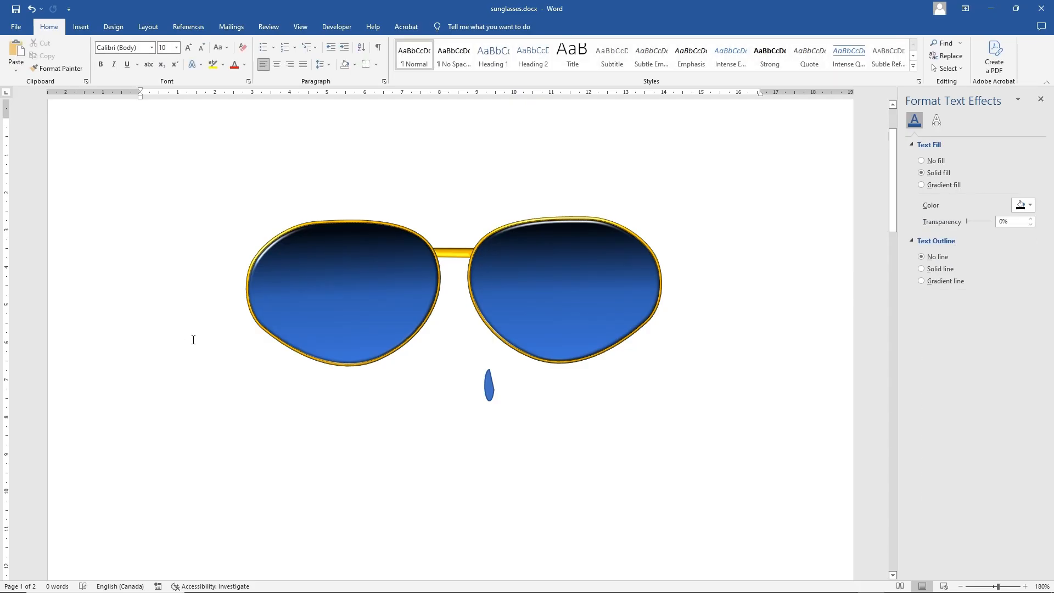
left_click(489, 390)
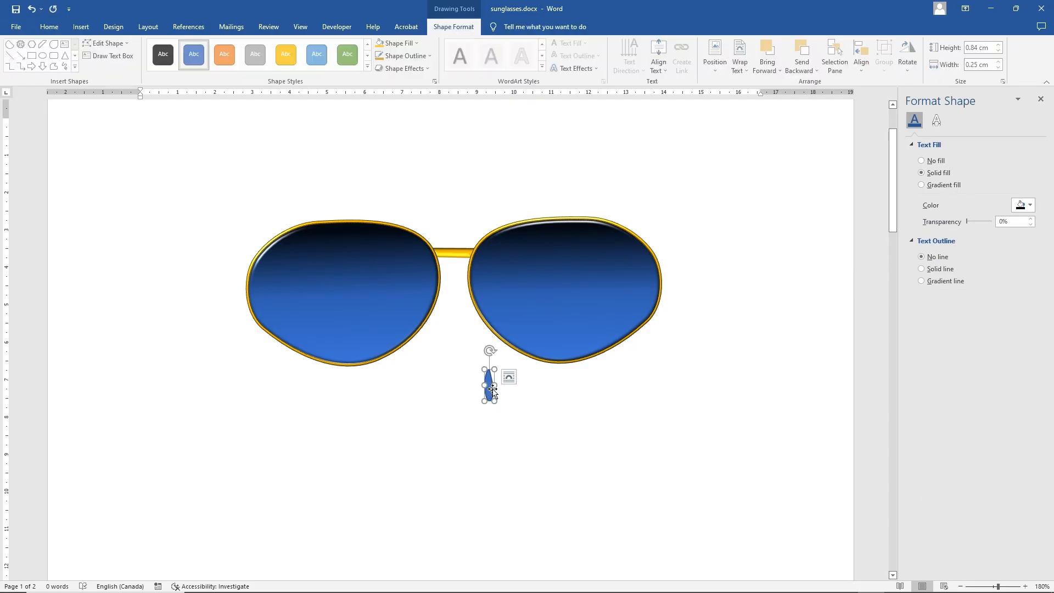
left_click(475, 431)
left_click(490, 388)
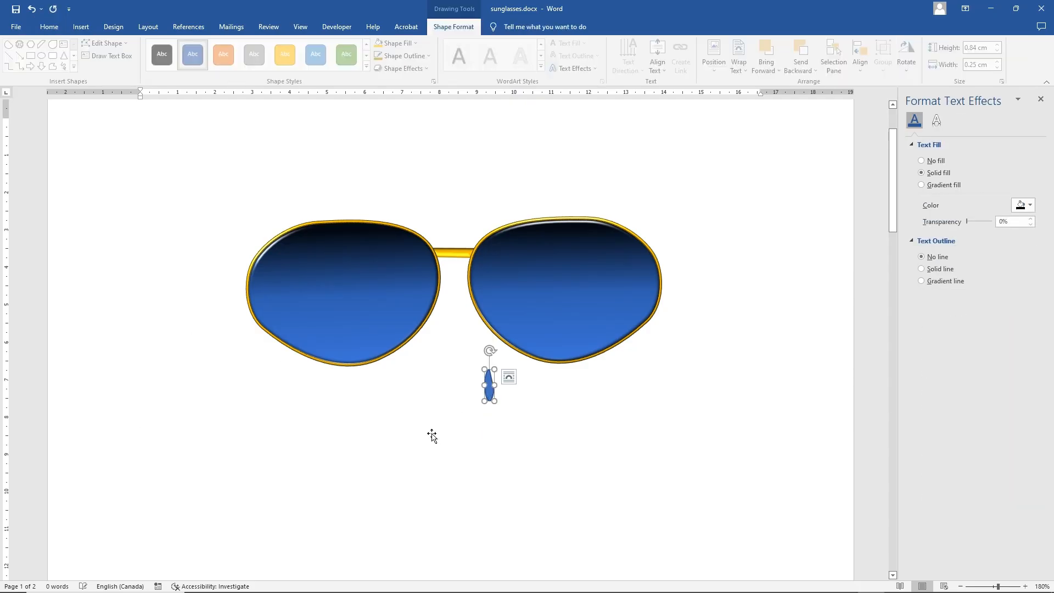
left_click(427, 432)
- Draw a larger vertical Chord shape, about 1.53 × 0.41 cm, place it below the gap between the lenses and delete the smaller chord
left_click(88, 26)
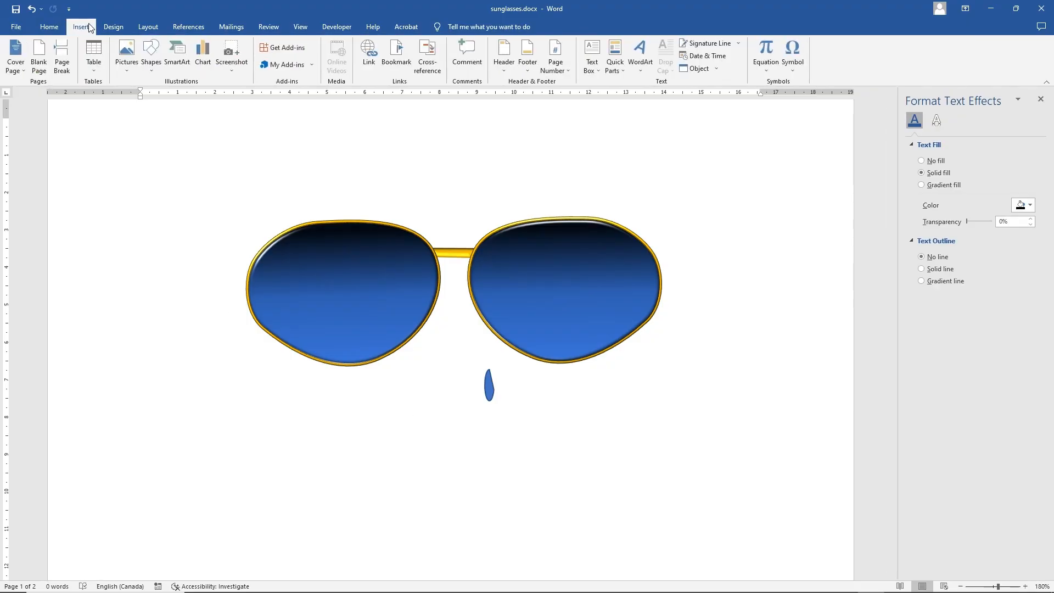
left_click(151, 54)
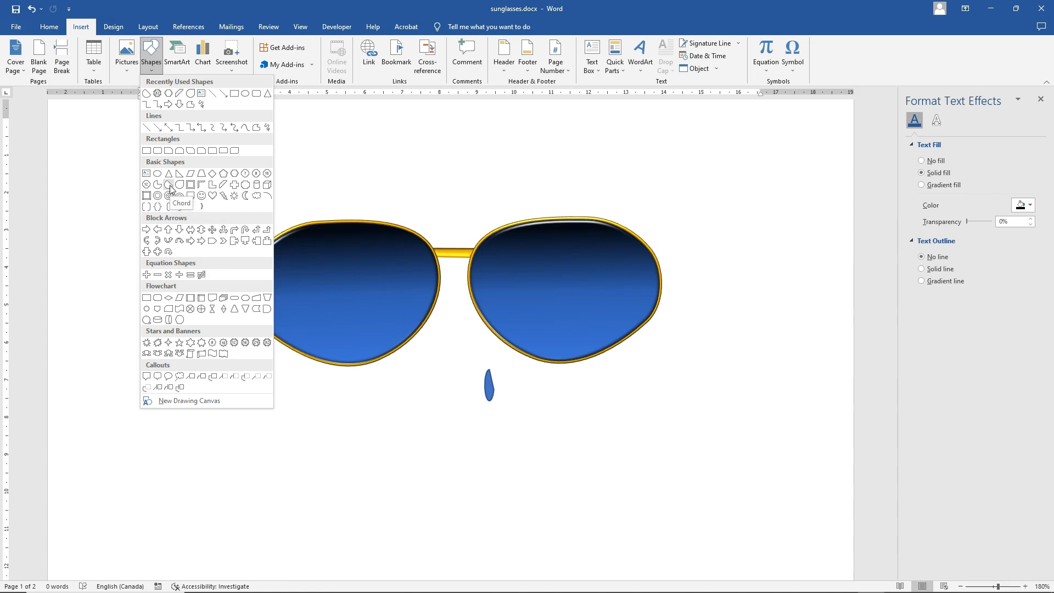
left_click(170, 188)
mouse_move(172, 315)
left_mouse_down()
mouse_move(192, 373)
mouse_move(198, 360)
mouse_move(183, 356)
left_mouse_up()
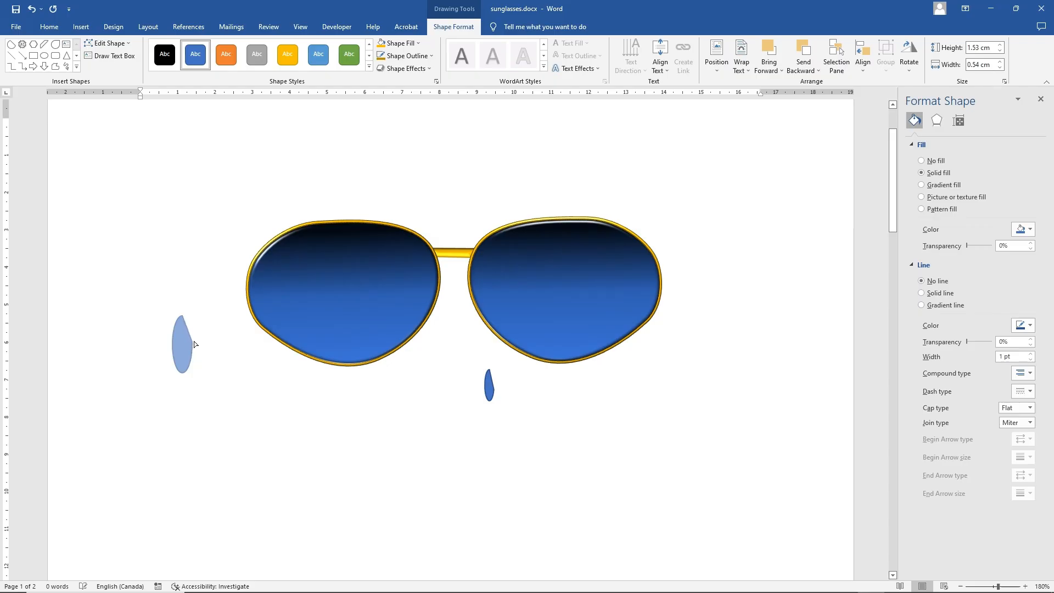
mouse_move(189, 347)
left_mouse_down()
mouse_move(175, 344)
mouse_move(187, 335)
left_mouse_up()
left_click_drag(186, 325, 437, 437)
left_click(494, 452)
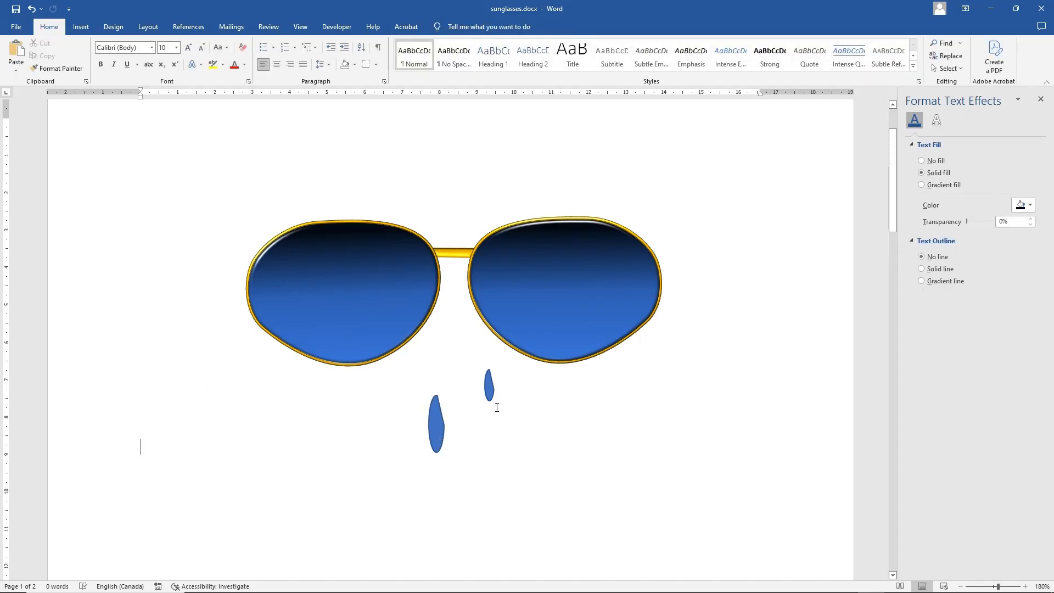
left_click(489, 391)
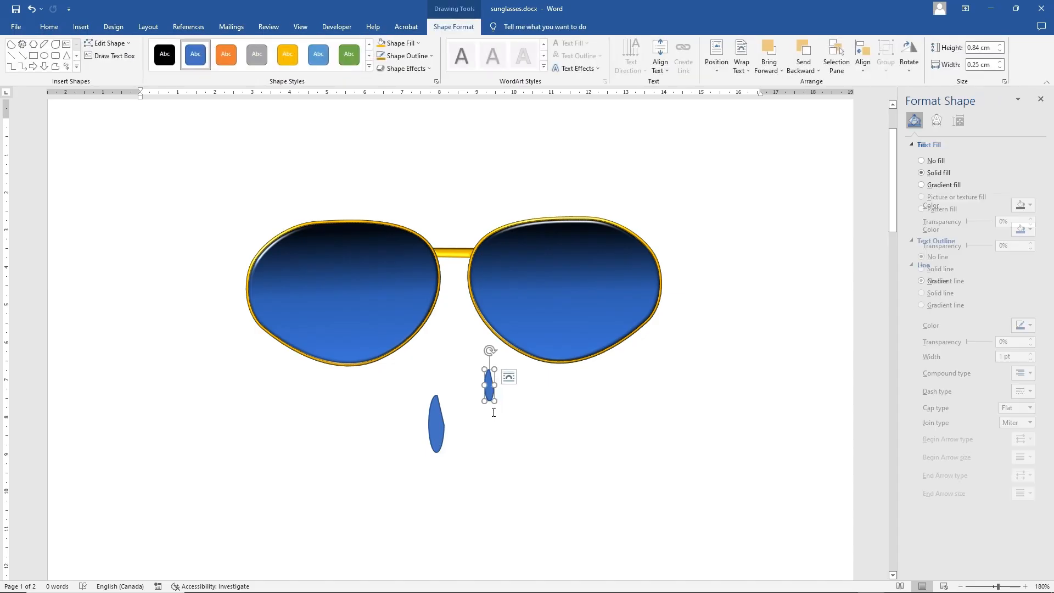
key("Delete")
- Give the remaining chord the gray shape style and change its fill to a light gray theme color
left_click(431, 429)
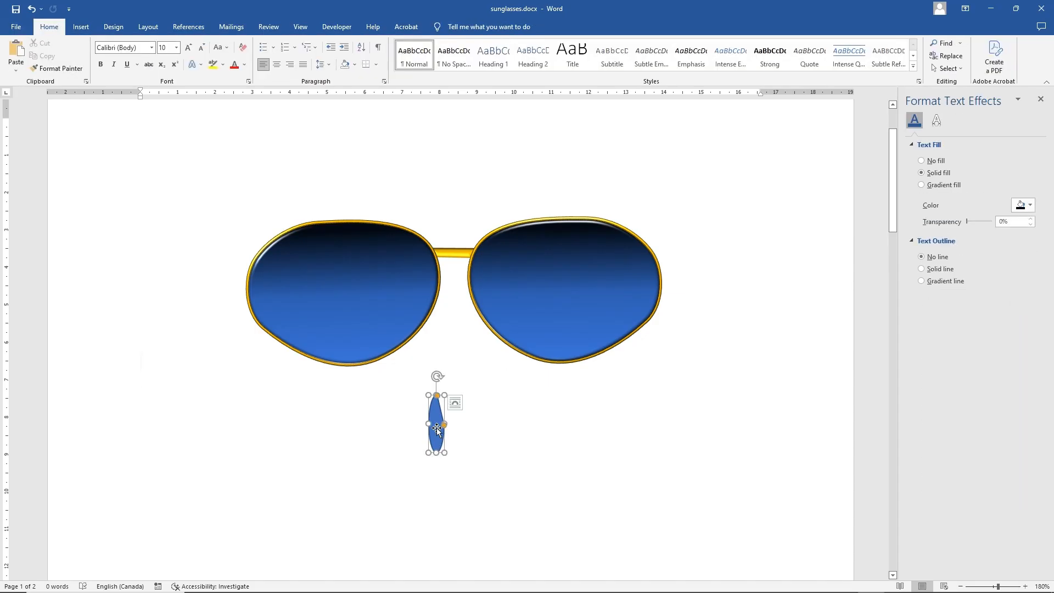
left_click(261, 58)
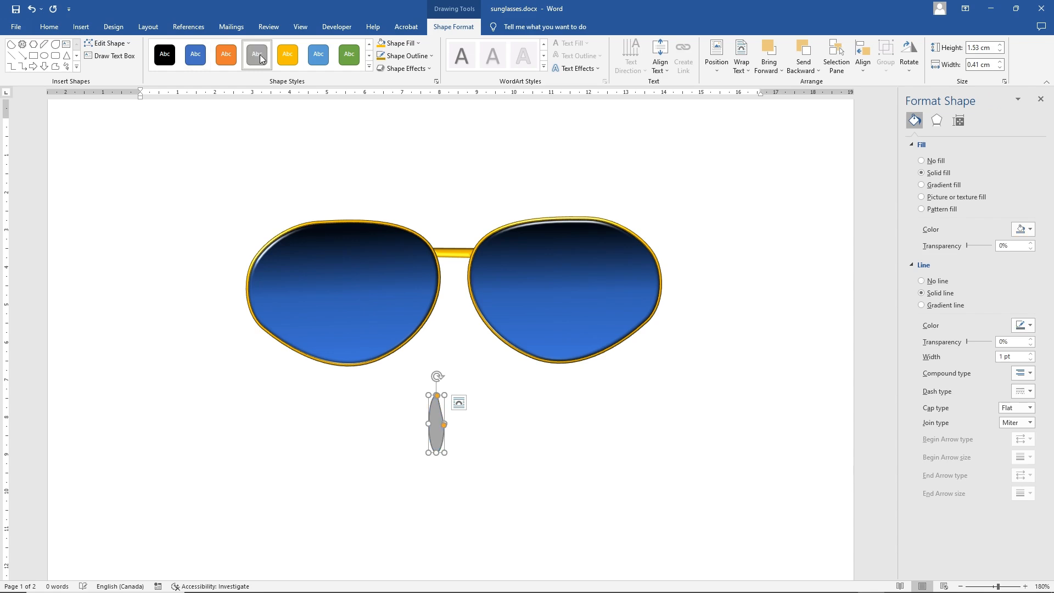
left_click(404, 46)
left_click(383, 82)
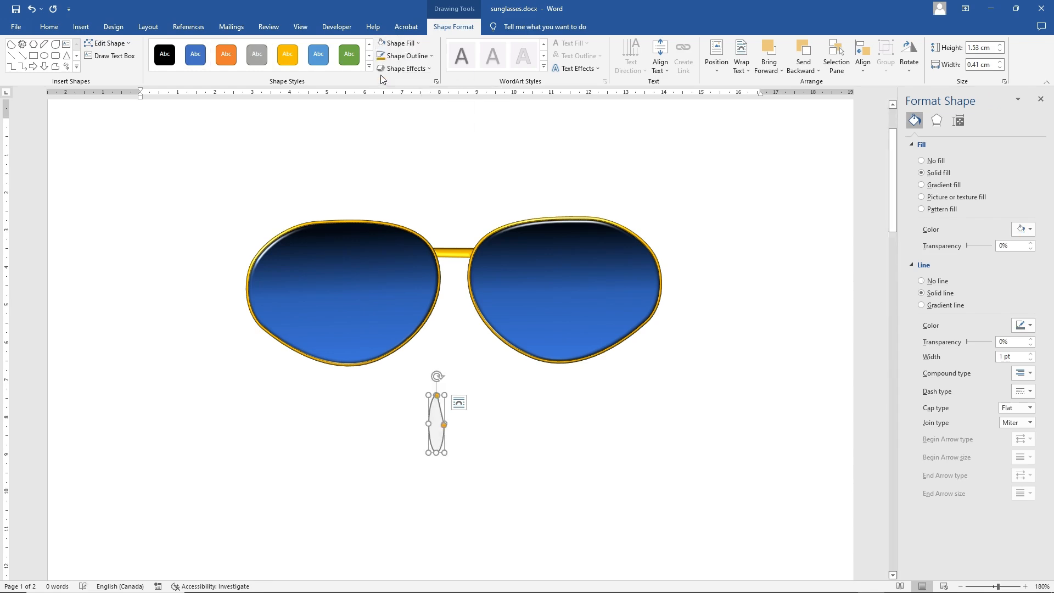
left_click(396, 43)
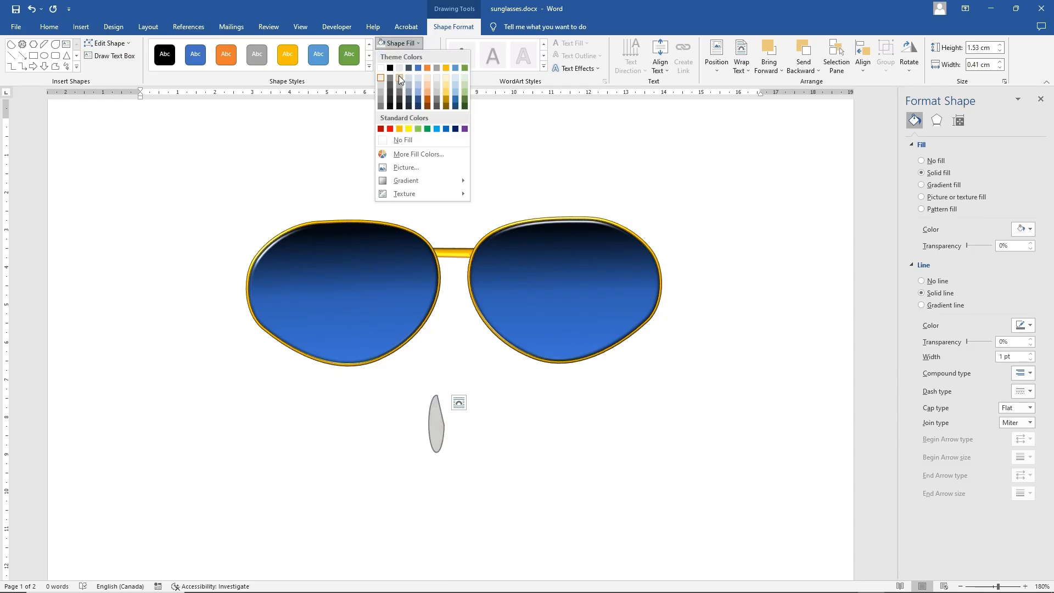
left_click(399, 68)
- Set the chord's outline to a light gray theme color with a weight of 0.25 pt
left_click(407, 55)
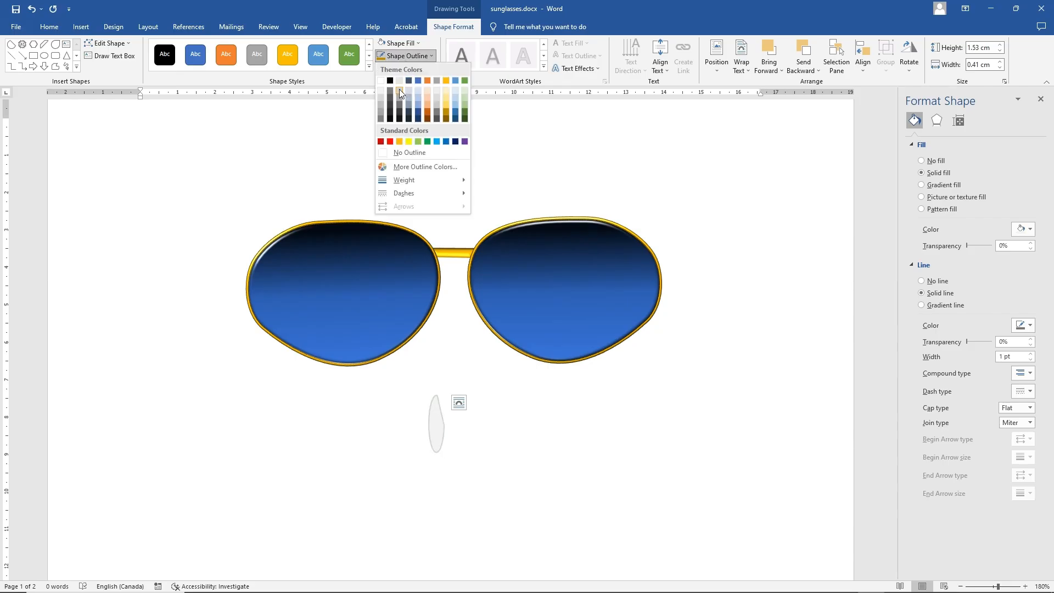
left_click(399, 90)
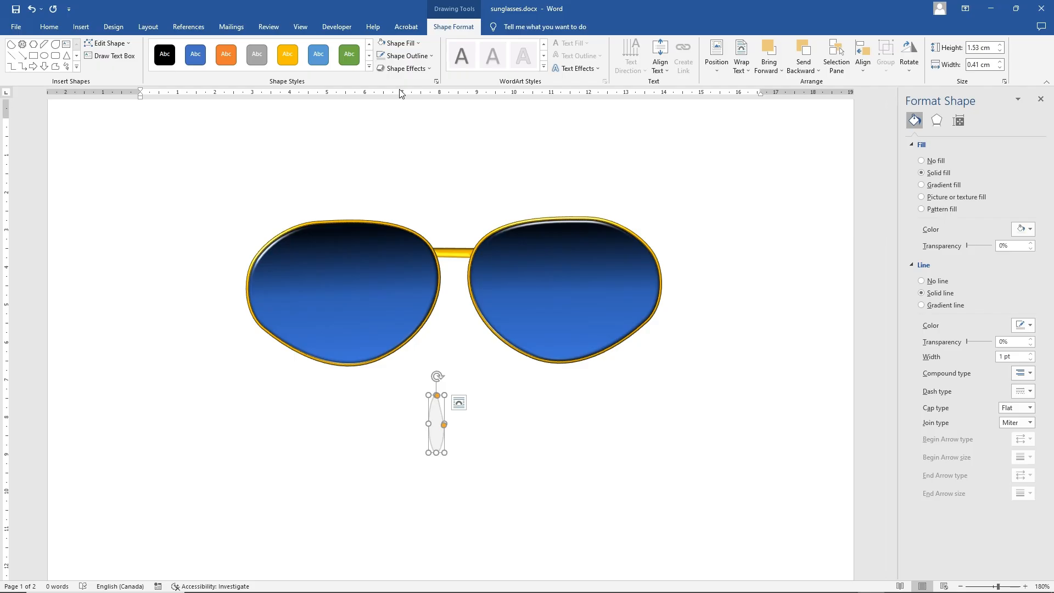
left_click(406, 57)
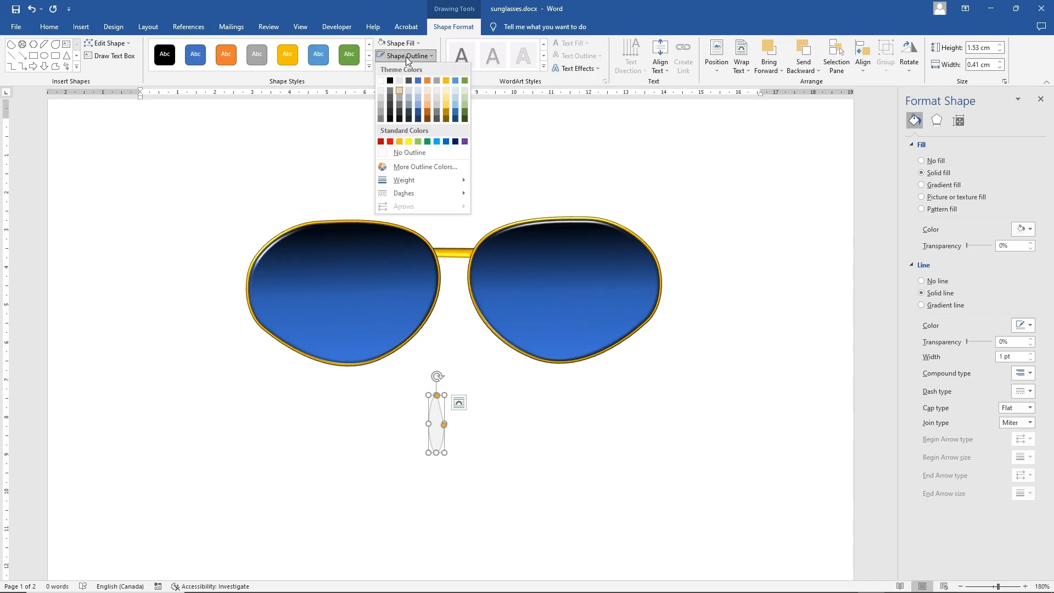
mouse_move(428, 180)
left_click(504, 184)
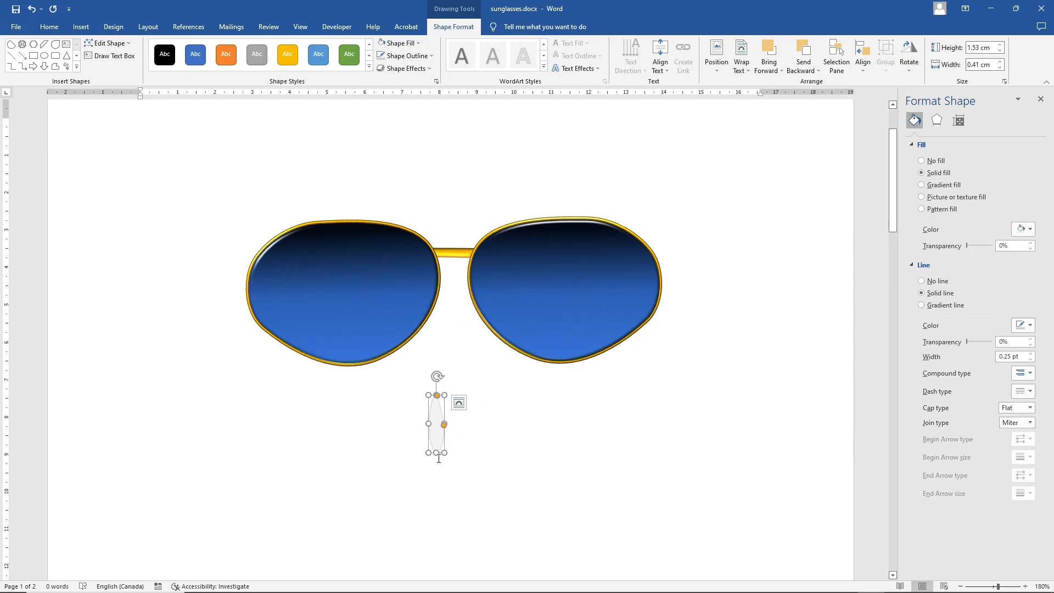
- Shrink the chord to about 0.95 × 0.21 cm and place it between the lenses near the right lens's inner edge
left_click_drag(444, 452, 458, 361)
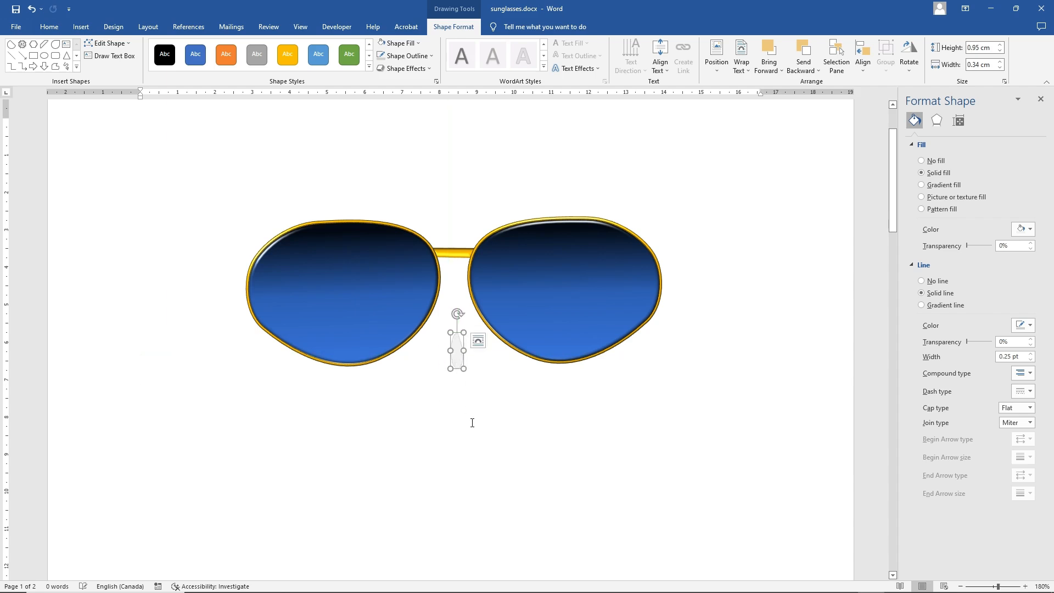
left_click(473, 425)
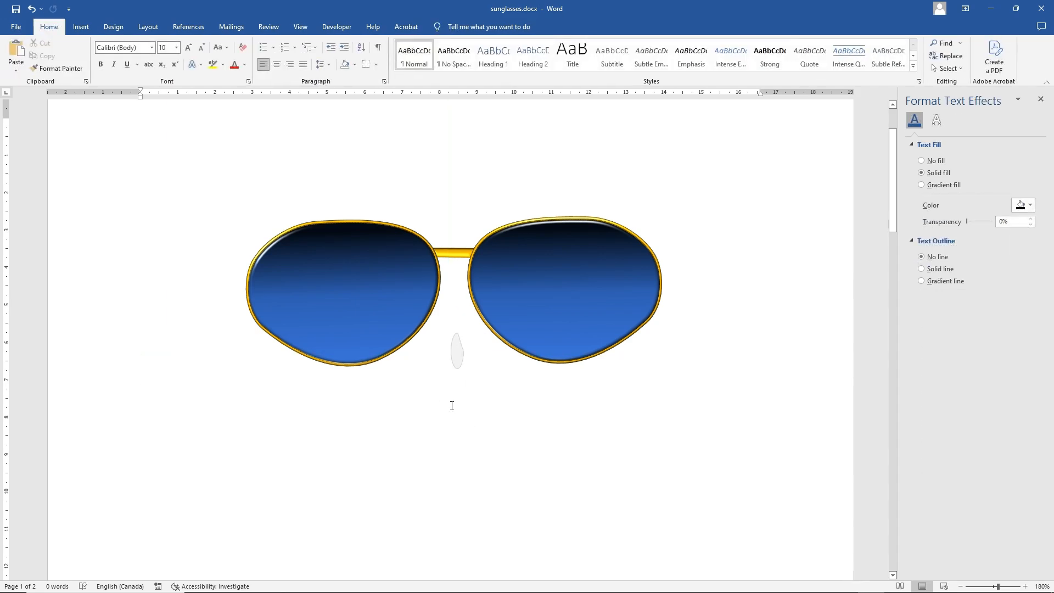
left_click(458, 359)
left_click_drag(451, 350, 466, 358)
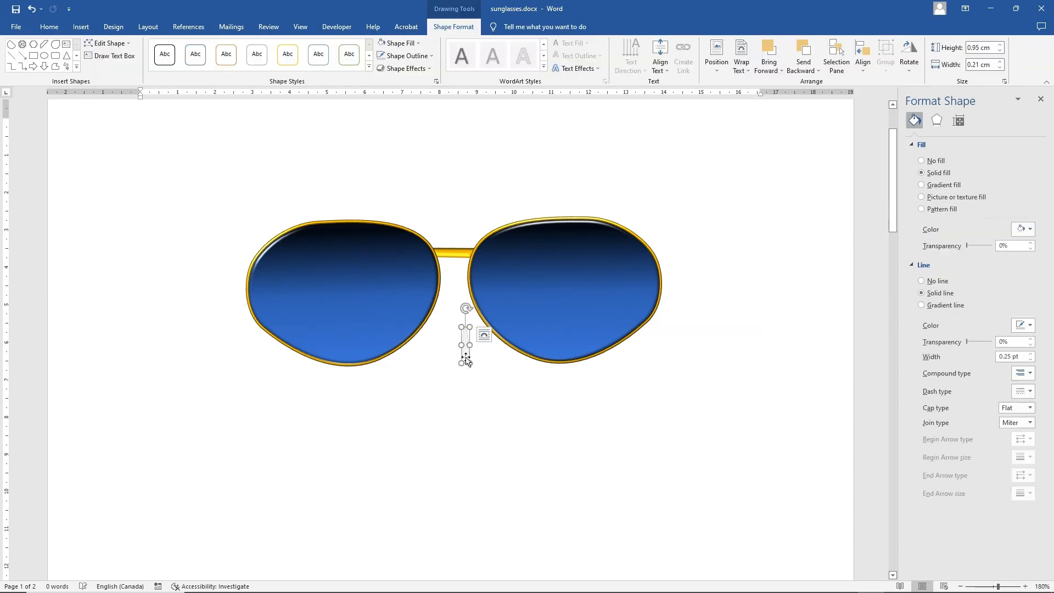
left_click(490, 390)
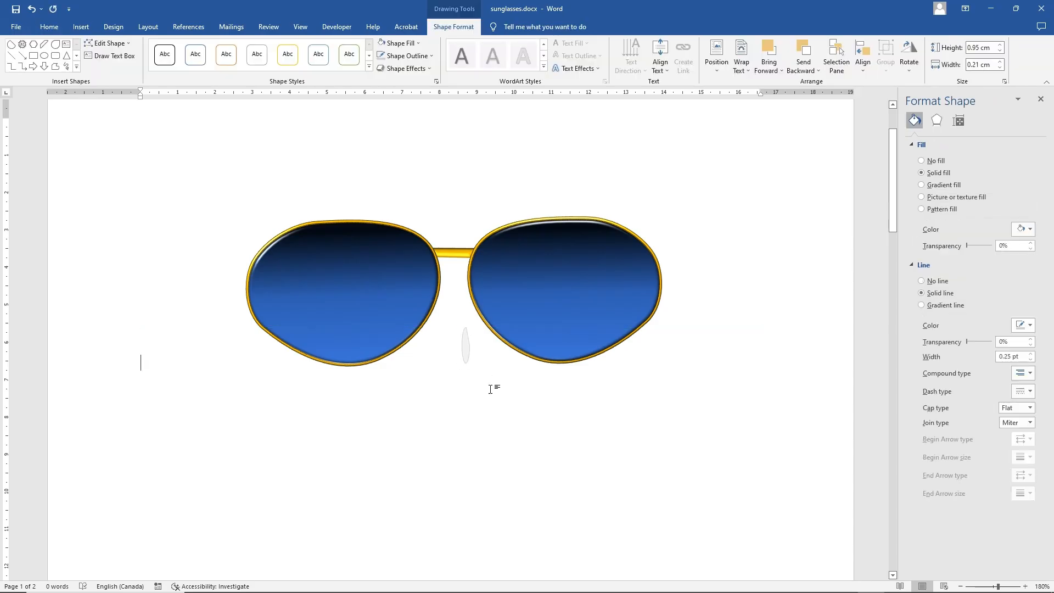
- Resize the nose pad to about 0.75 × 0.22 cm, tilt it slightly counterclockwise and set it against the right lens's inner edge
left_click(465, 357)
left_click_drag(470, 362, 469, 356)
left_click_drag(466, 308, 463, 265)
left_click(469, 356)
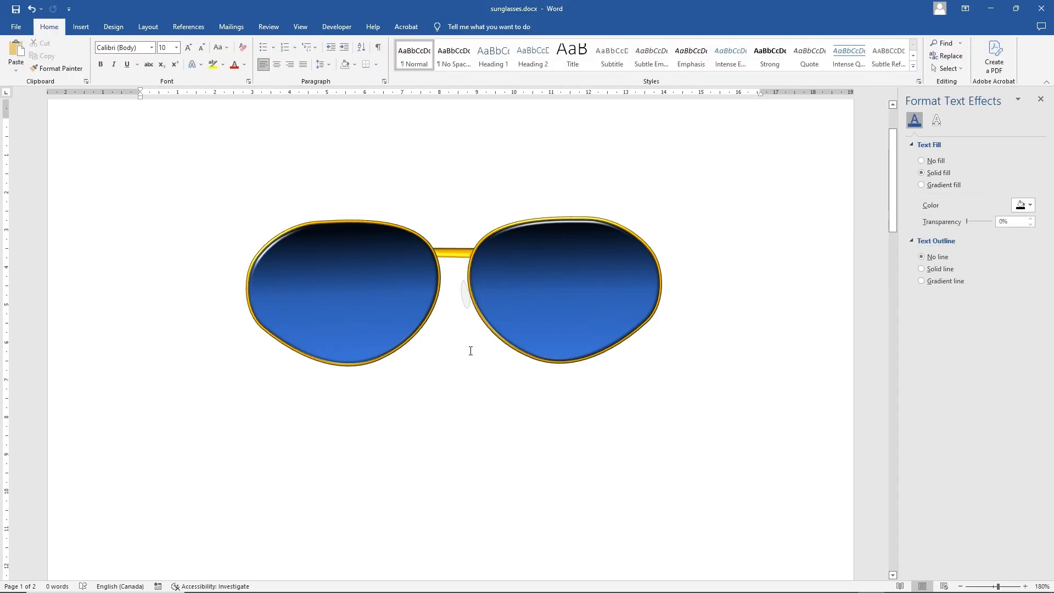
left_click(468, 306)
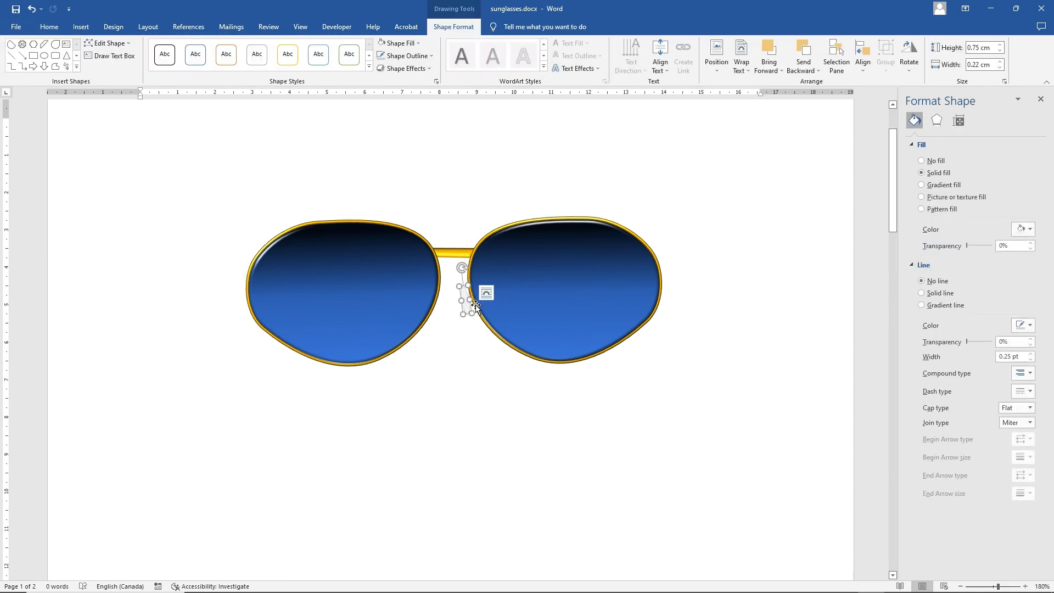
left_click(495, 376)
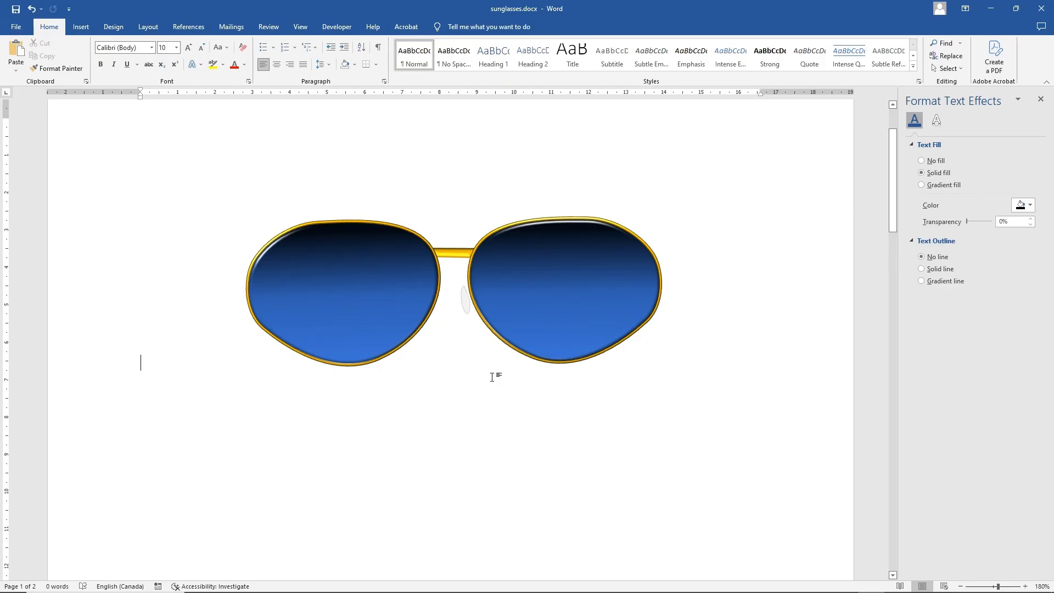
left_click(465, 306)
double_click(469, 309)
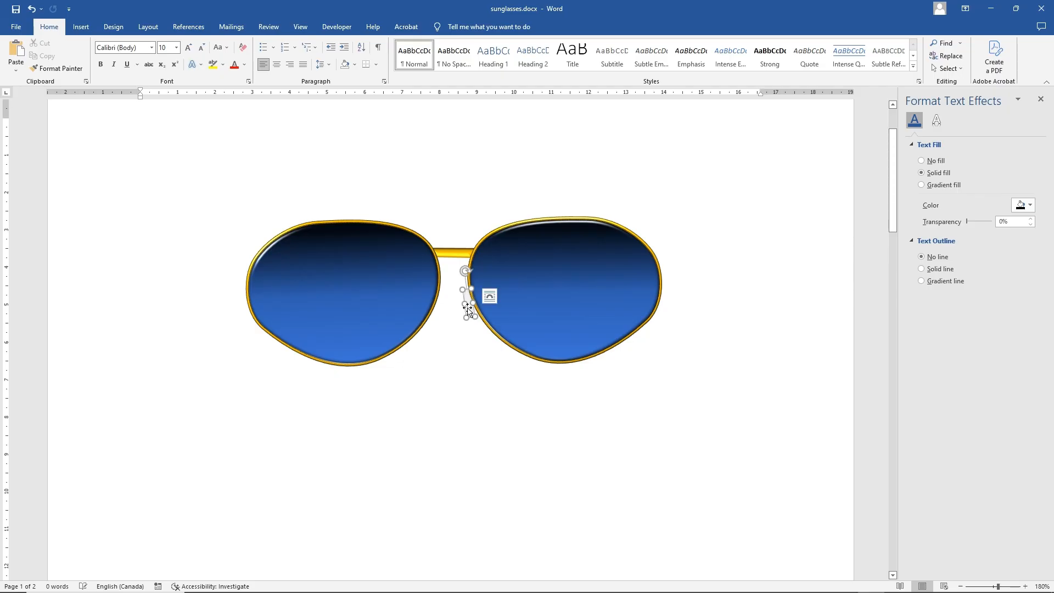
- Move the left lens slightly outward and stretch the bridge to about 1.26 × 1.19 cm so it reaches that lens
left_click(360, 306)
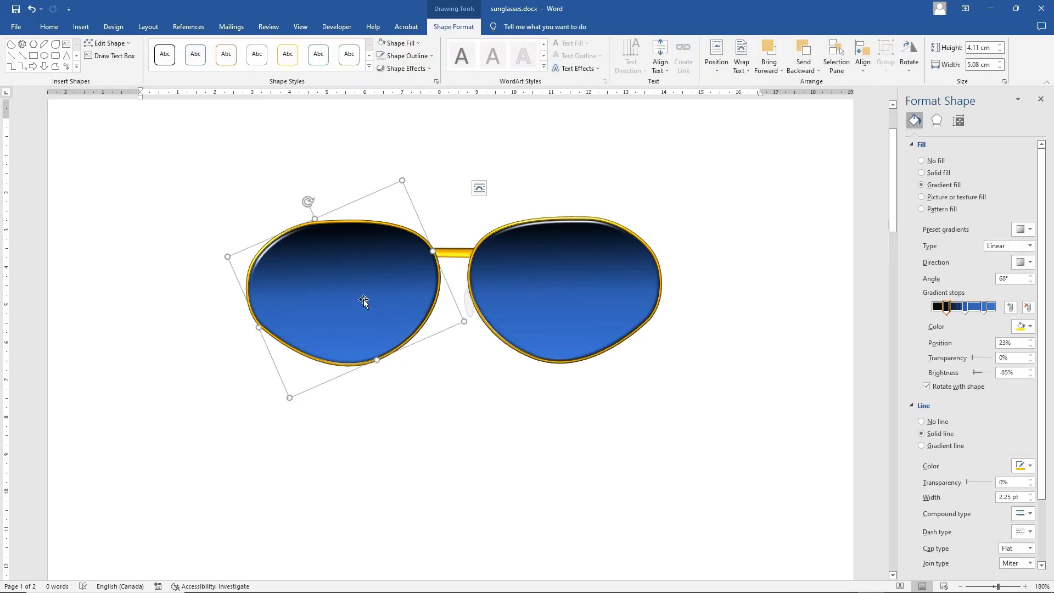
left_click_drag(362, 299, 344, 297)
left_click(449, 253)
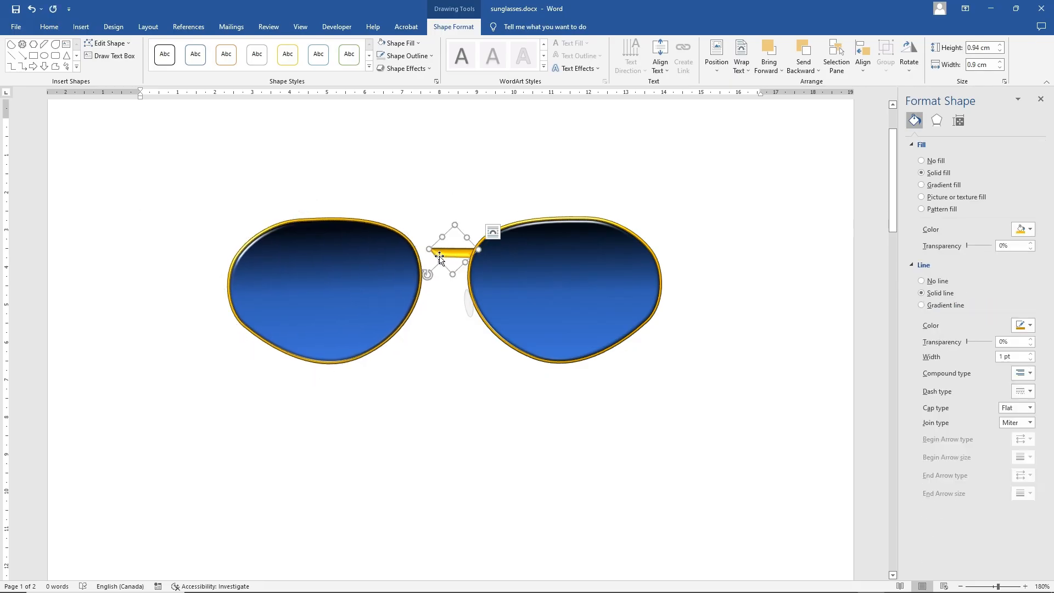
left_click_drag(428, 248, 442, 281)
- Edit the bridge's points to raise its lower corners and make the bar slimmer between the lenses
right_click(445, 254)
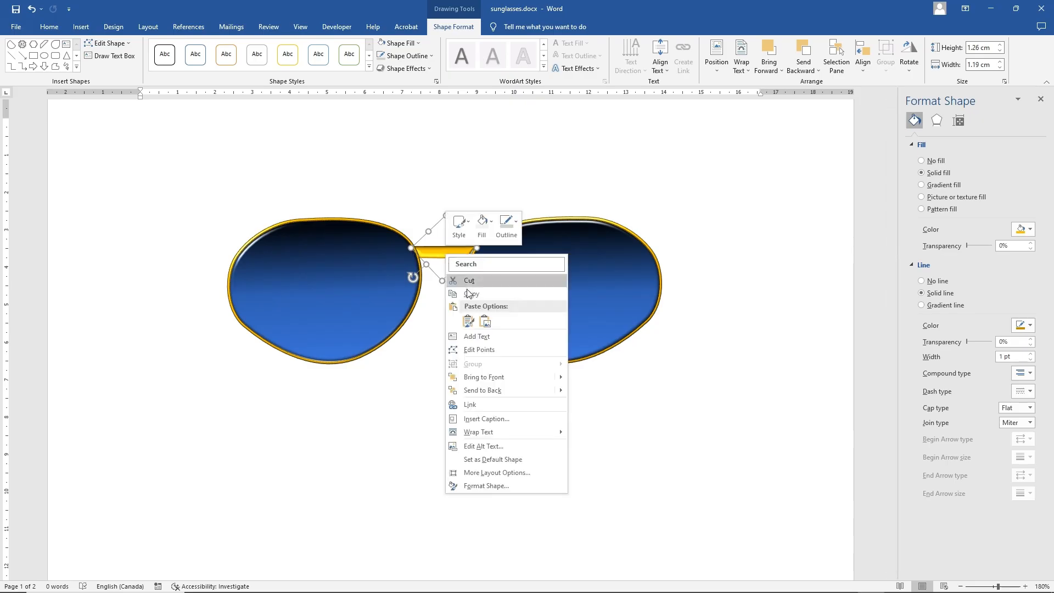
left_click(479, 349)
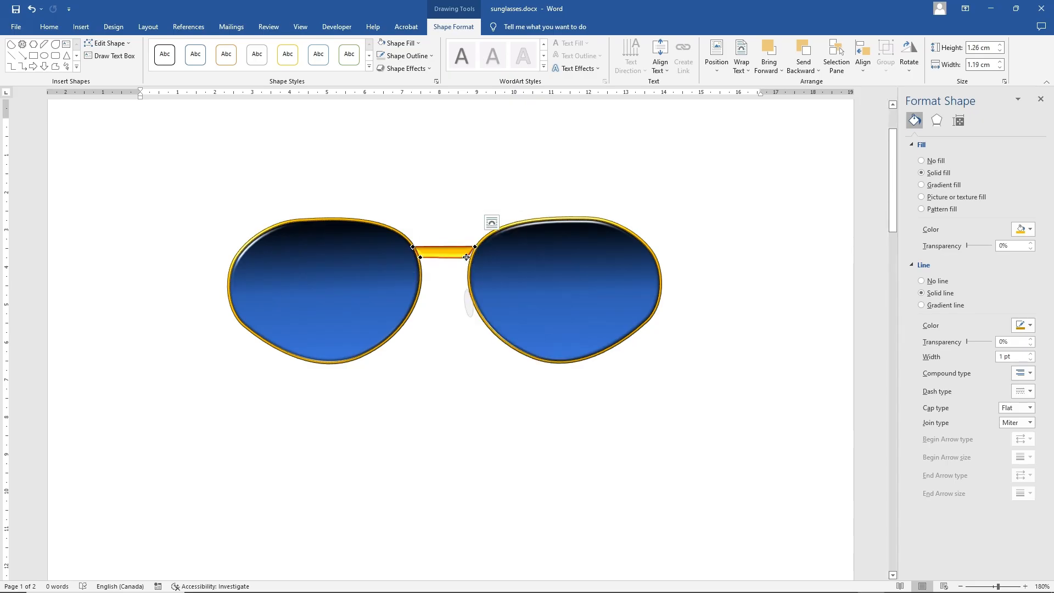
left_click(466, 257)
left_click_drag(471, 258, 415, 253)
- Enlarge the nose pad to about 1 × 0.27 cm, tilt it further counterclockwise and place it beside the right lens's inner edge
left_click(467, 294)
mouse_move(462, 290)
left_mouse_down()
mouse_move(459, 280)
mouse_move(462, 295)
left_mouse_up()
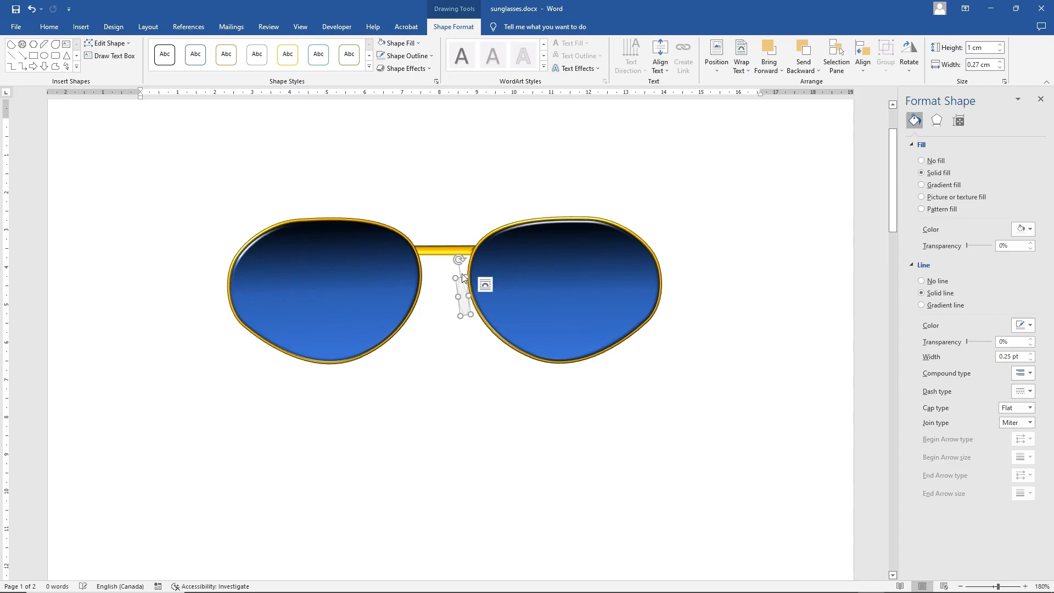
left_click_drag(459, 259, 454, 262)
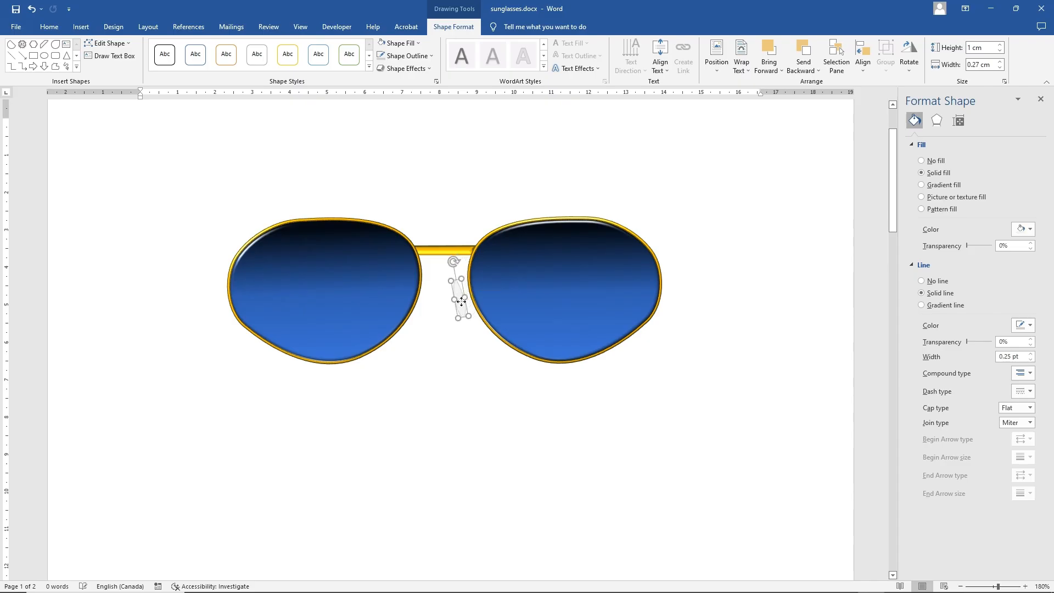
left_click_drag(461, 301, 463, 297)
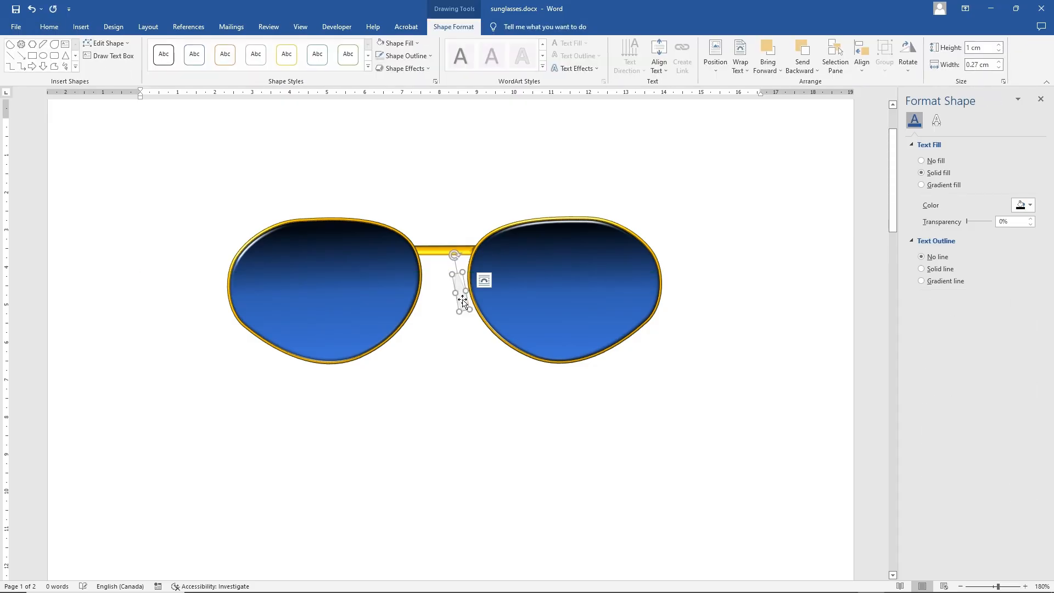
left_click(404, 68)
mouse_move(447, 222)
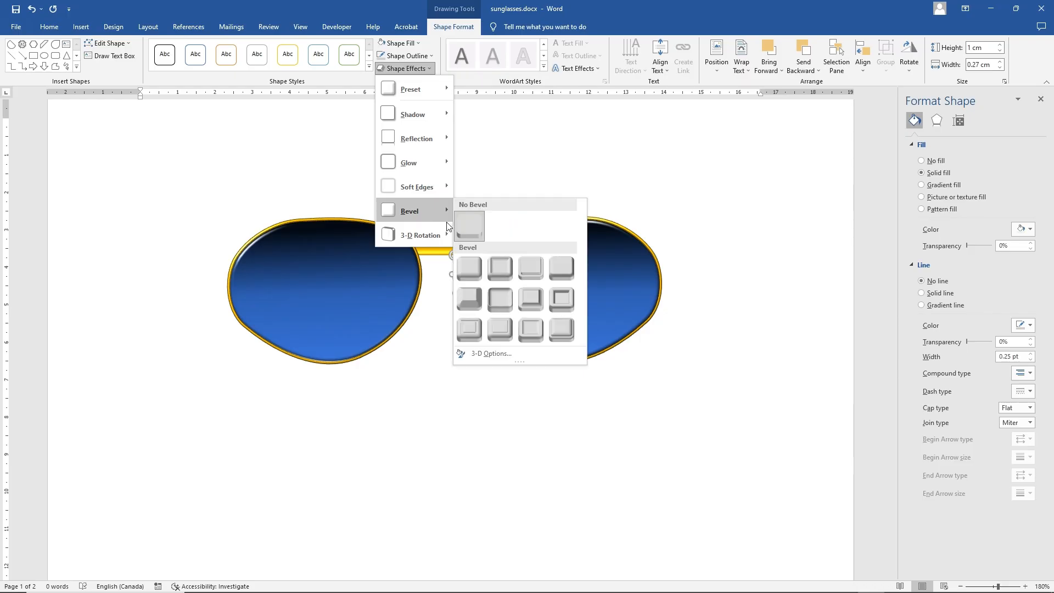
left_click(460, 339)
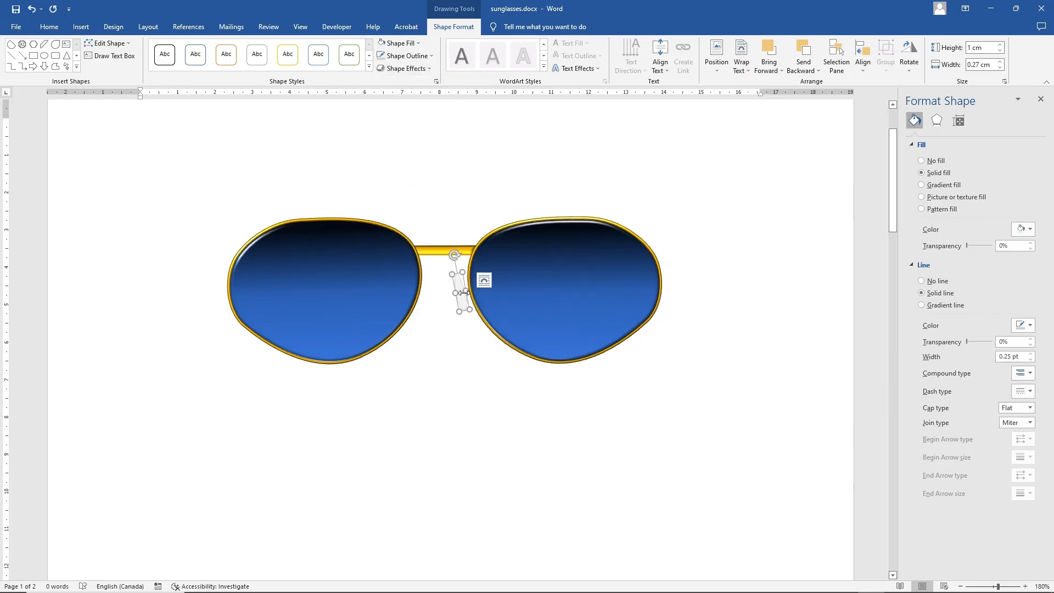
- Move the nose pad to the blank area outside the right lens and apply the Convex bevel to it
left_click_drag(463, 297, 730, 247)
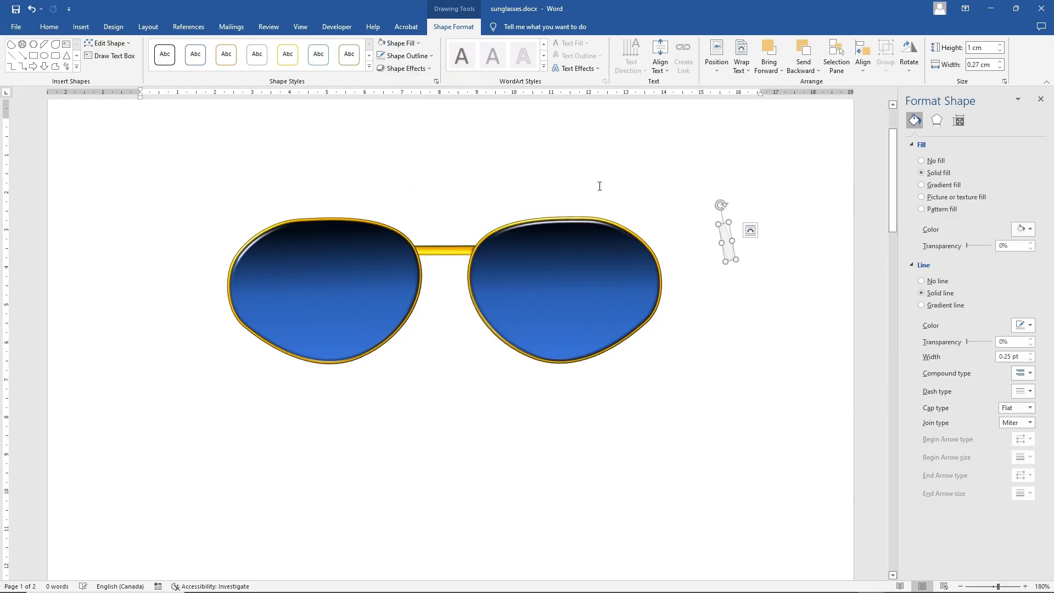
left_click(413, 68)
mouse_move(420, 209)
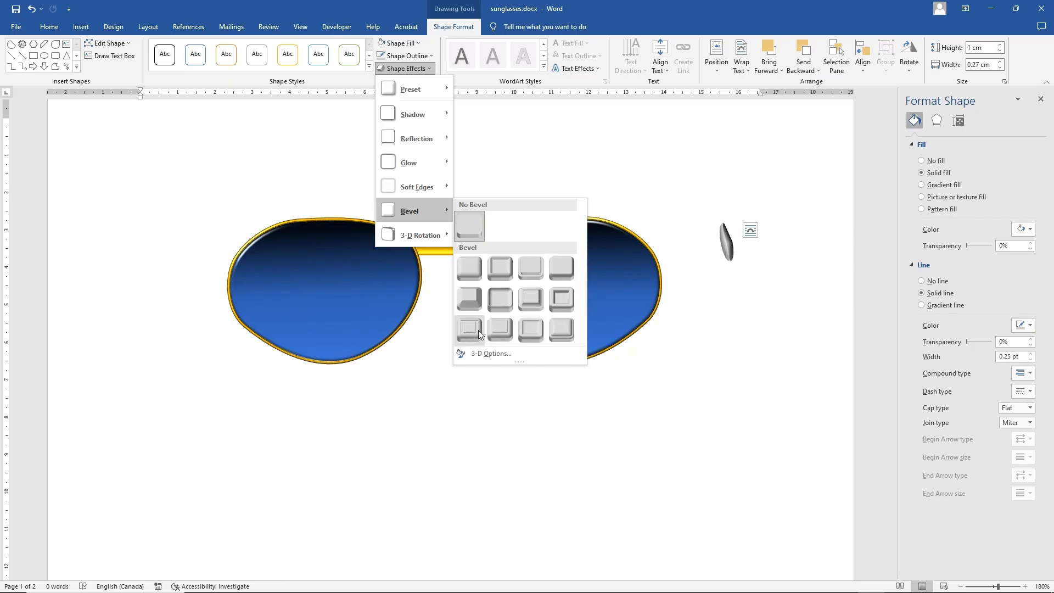
left_click(533, 298)
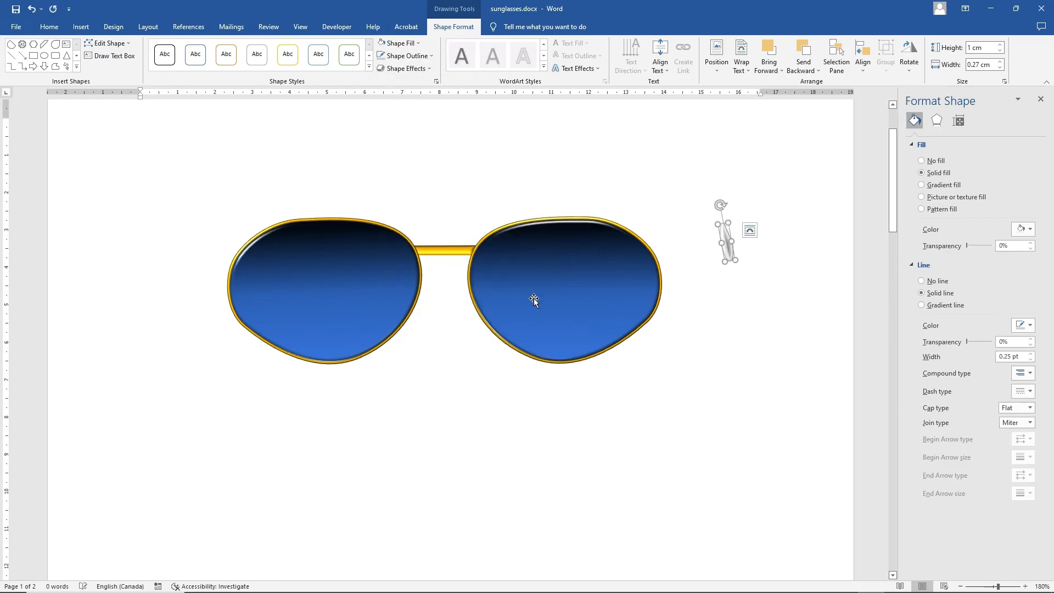
- Try two other neutral lighting presets on the nose pad and return to the first neutral preset
left_click(938, 121)
scroll(963, 389, "down", 1)
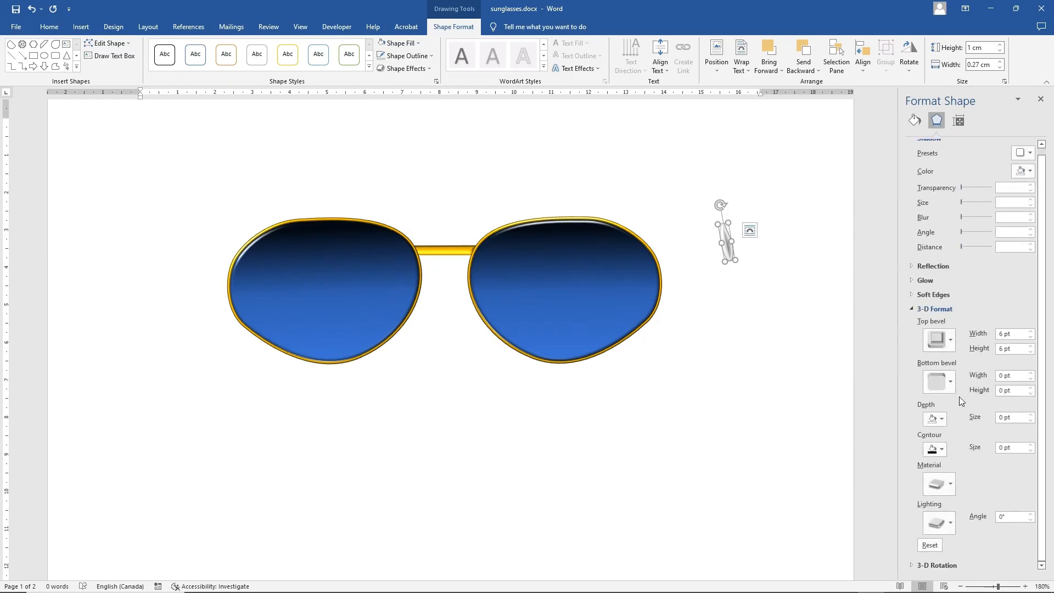
left_click(949, 523)
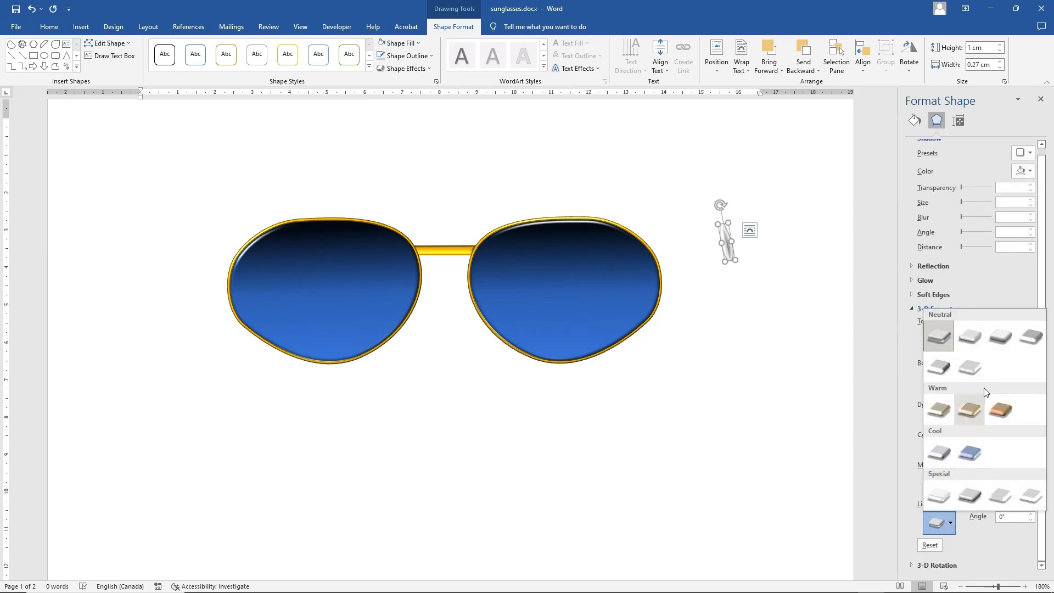
left_click(1032, 343)
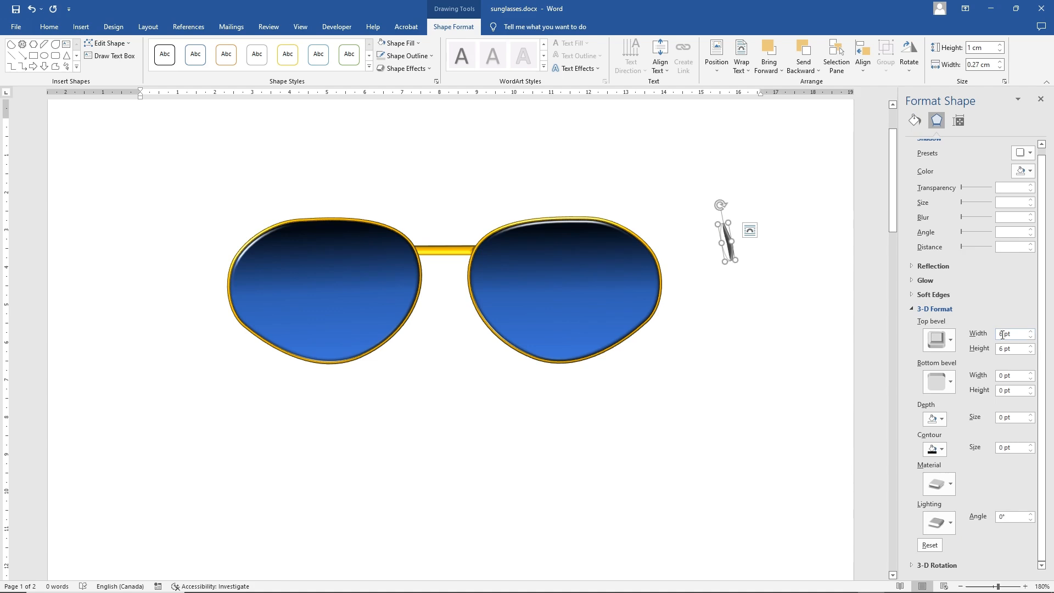
left_click(947, 523)
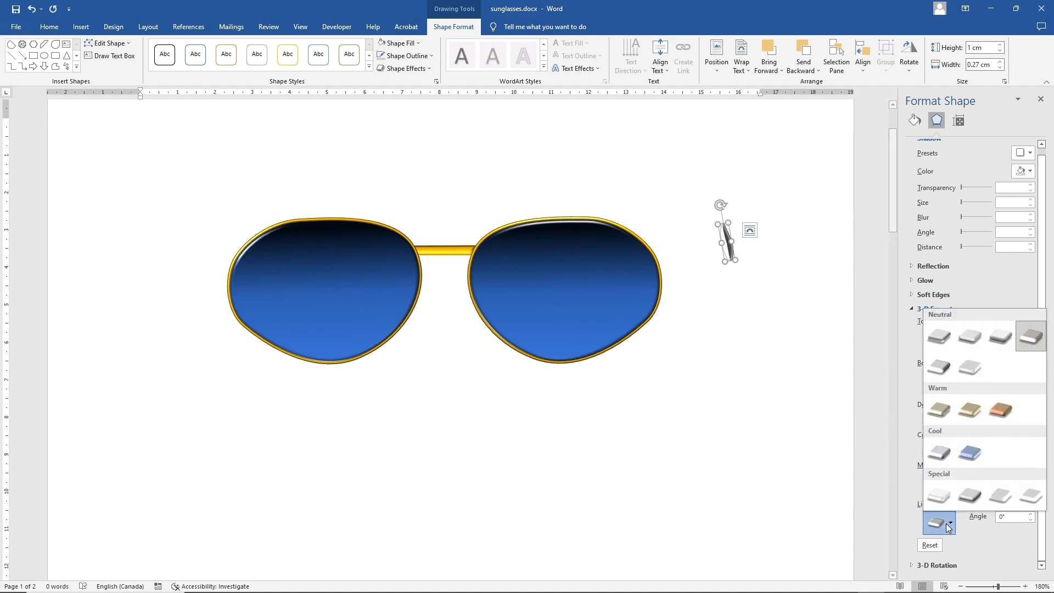
left_click(939, 367)
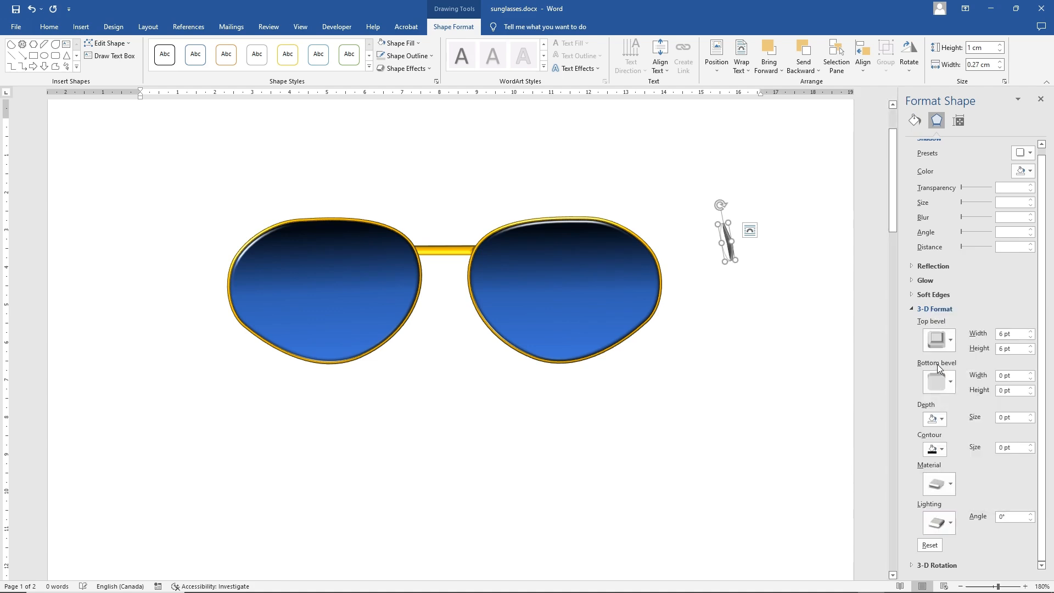
left_click(951, 517)
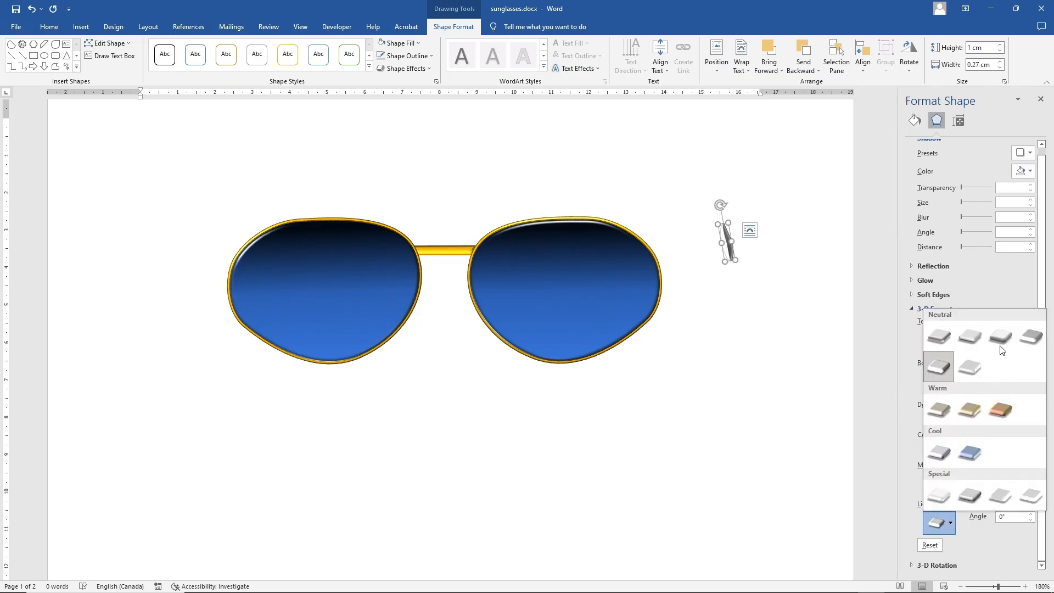
left_click(937, 339)
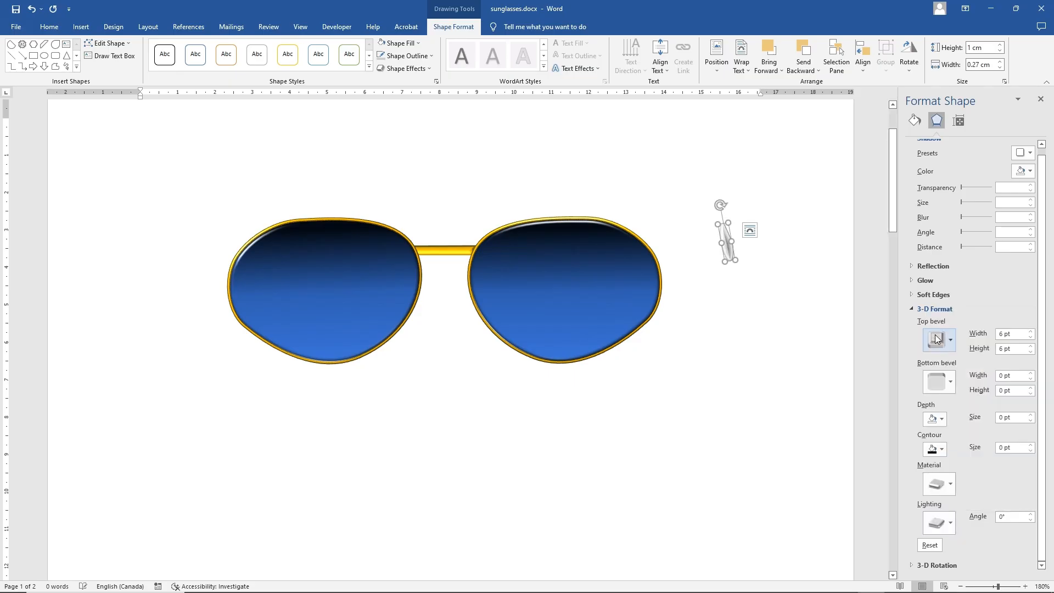
- Set the lighting angle of the nose pad's 3-D format to 210°
left_click(1031, 515)
left_click(1032, 514)
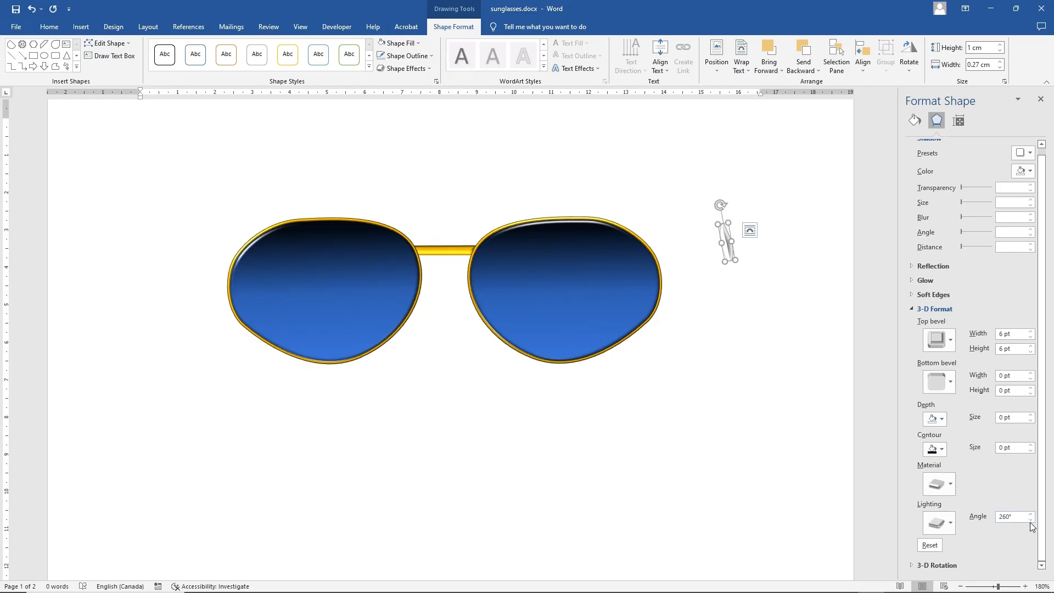
left_click(1031, 520)
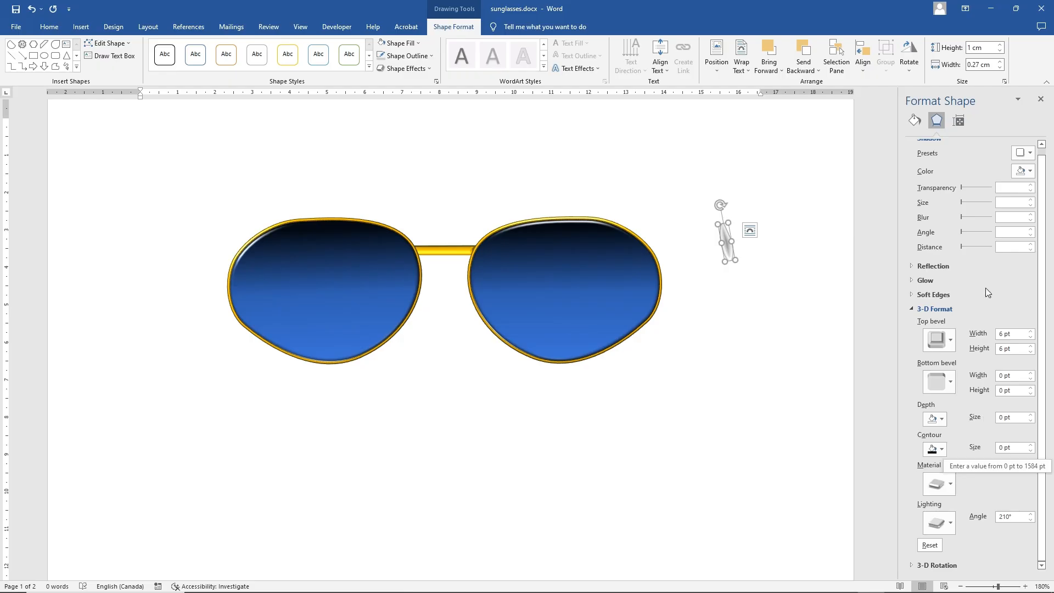
- Set the nose pad's shadow color to white
left_click(1031, 171)
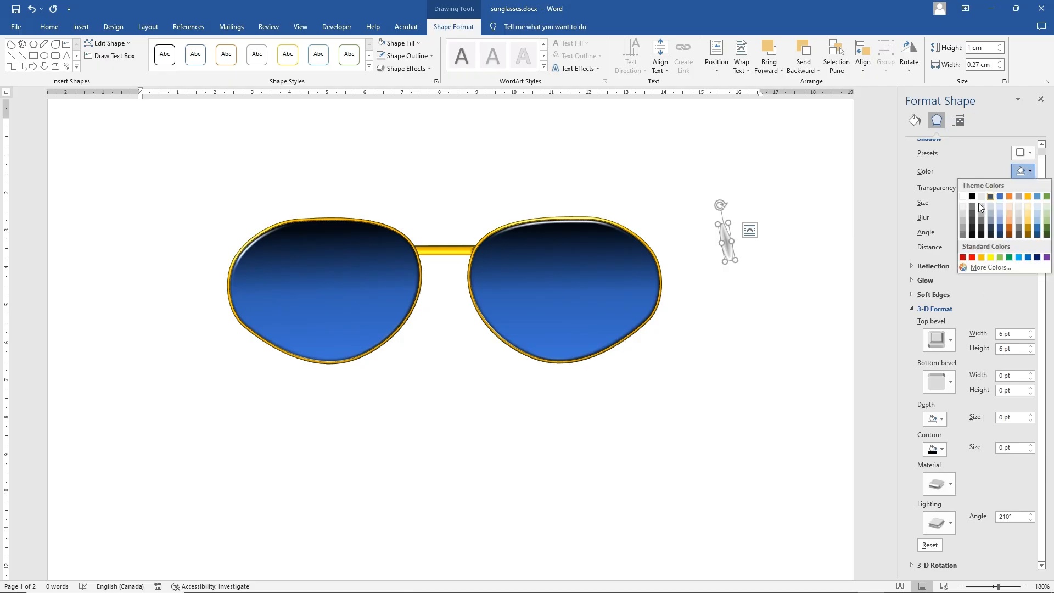
left_click(964, 207)
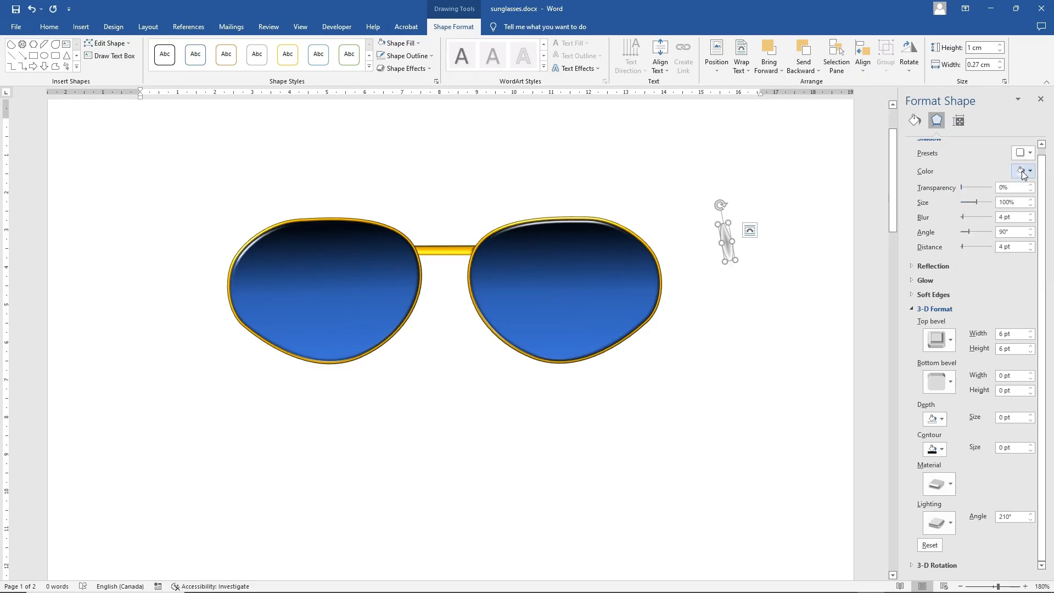
left_click(1031, 171)
left_click(964, 196)
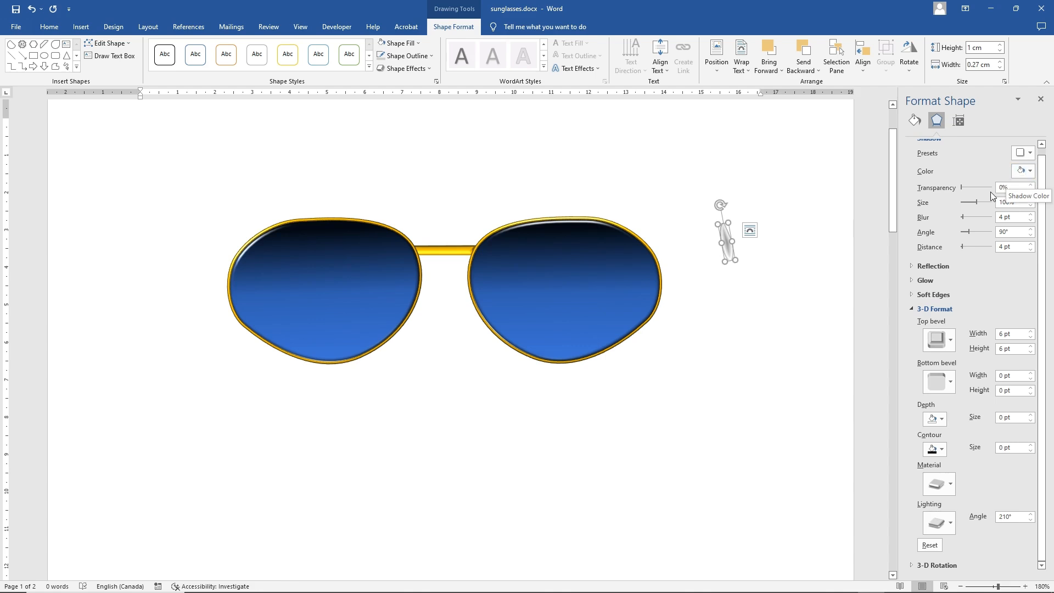
scroll(999, 187, "up", 1)
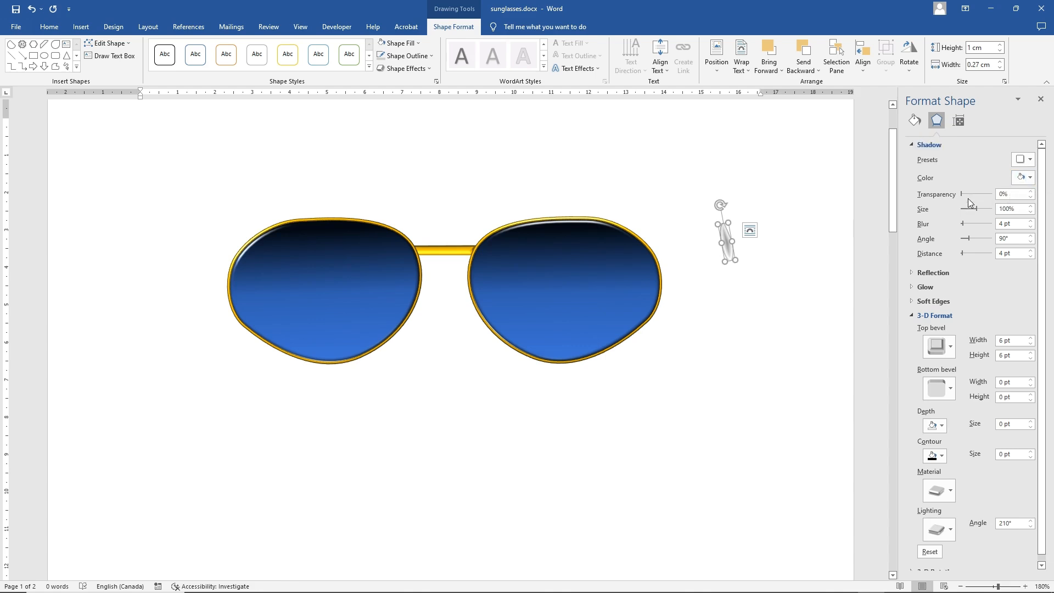
- Set the nose pad's solid fill transparency to 36%
left_click(914, 119)
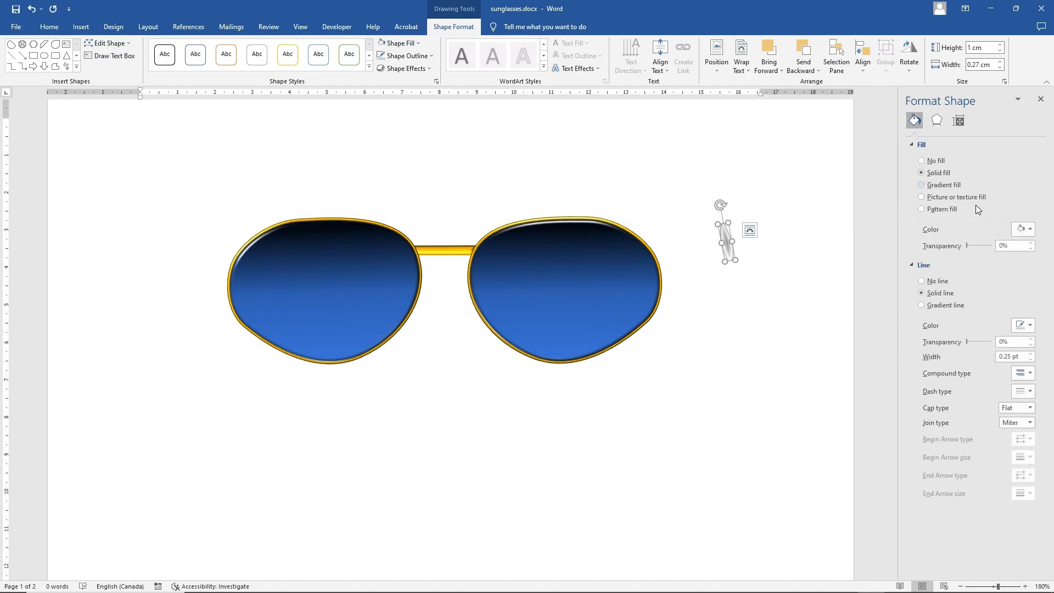
left_click(1031, 230)
left_click(1030, 230)
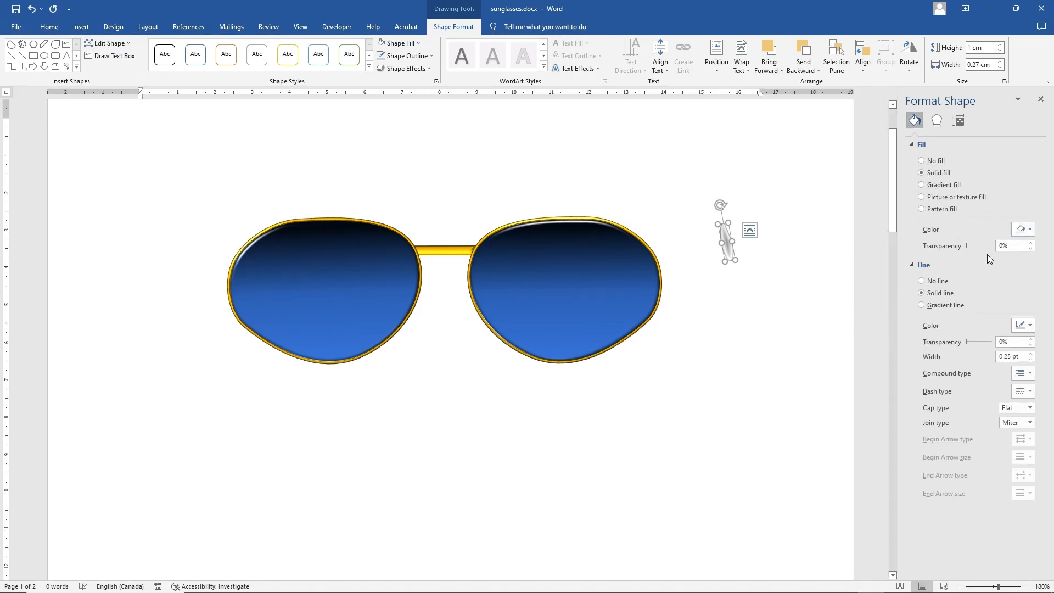
left_click_drag(966, 246, 974, 242)
left_click(717, 323)
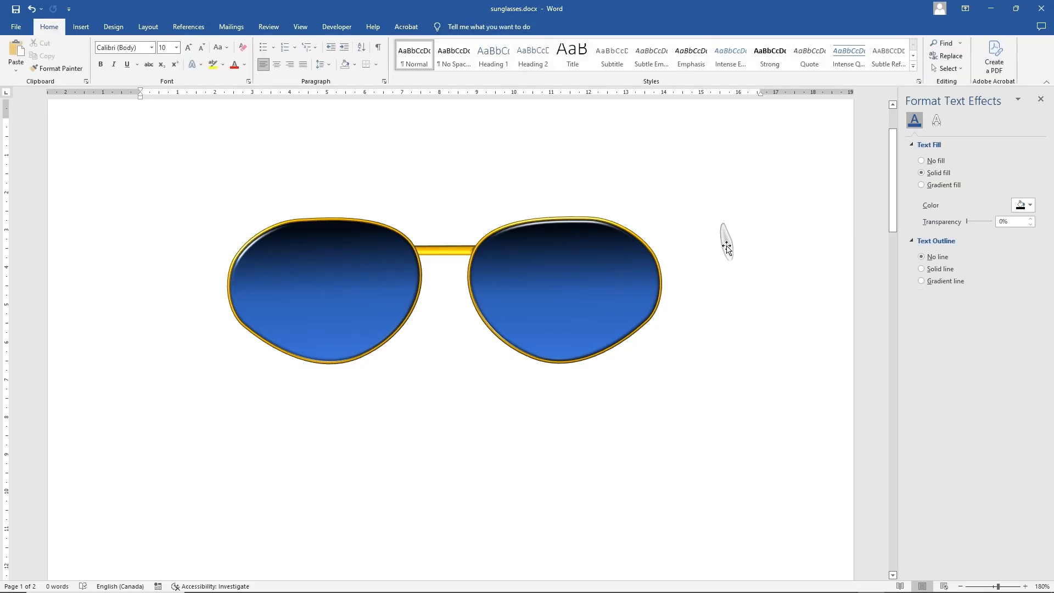
- Place the nose pad beside the right lens's inner edge, below the bridge, and paste a copy of it into the document
left_click_drag(724, 244, 752, 286)
left_click(757, 326)
left_click_drag(749, 275, 462, 300)
right_click(463, 305)
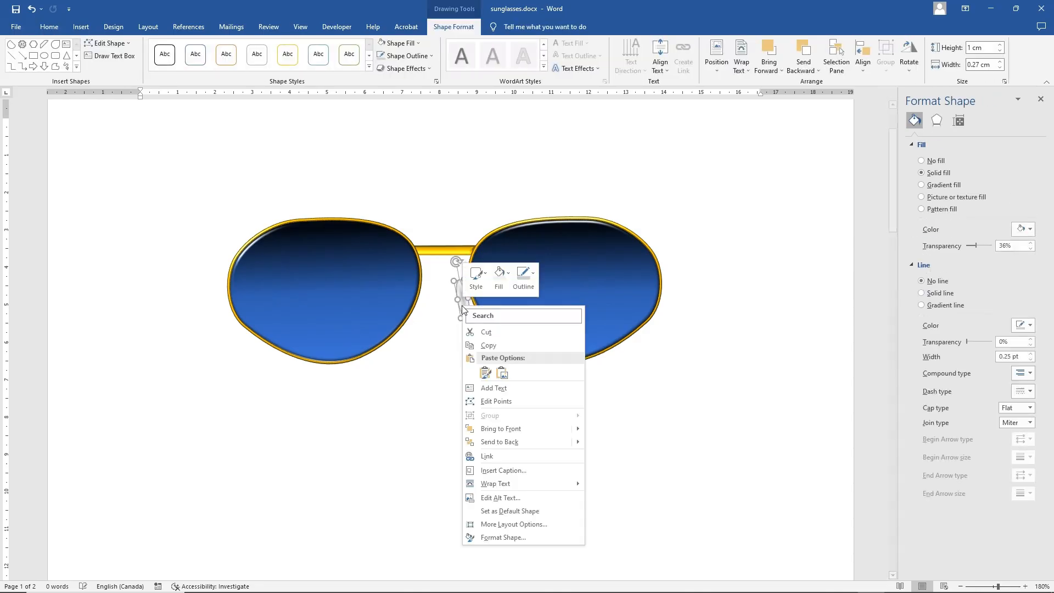
left_click(492, 346)
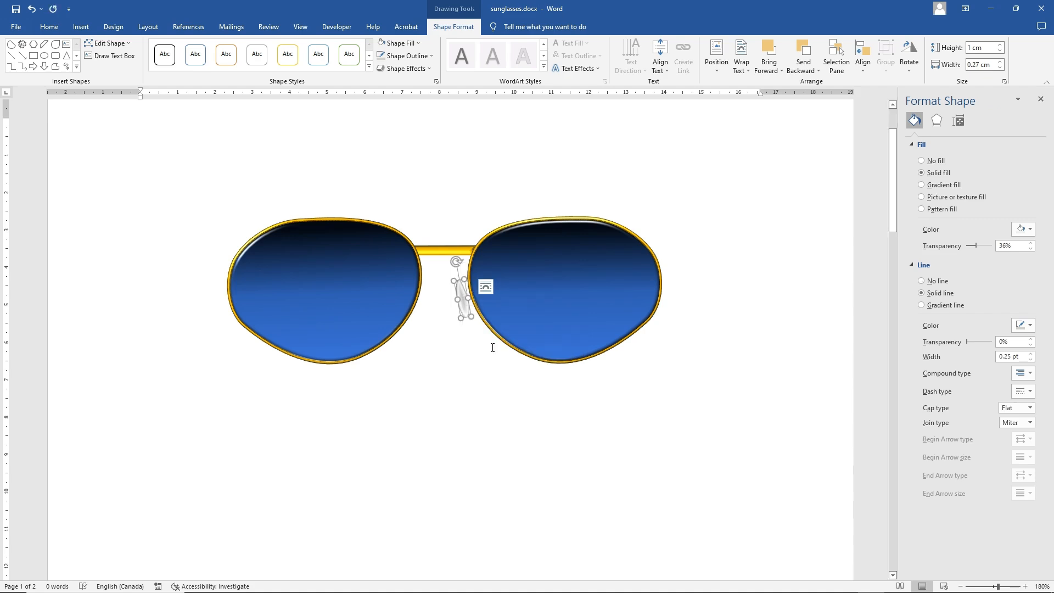
right_click(720, 373)
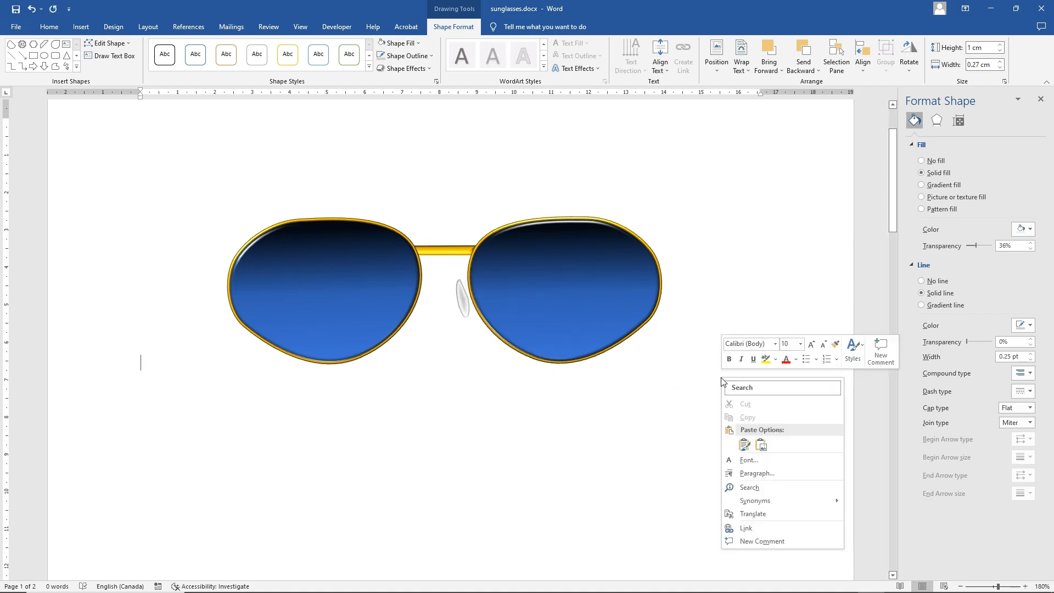
left_click(746, 446)
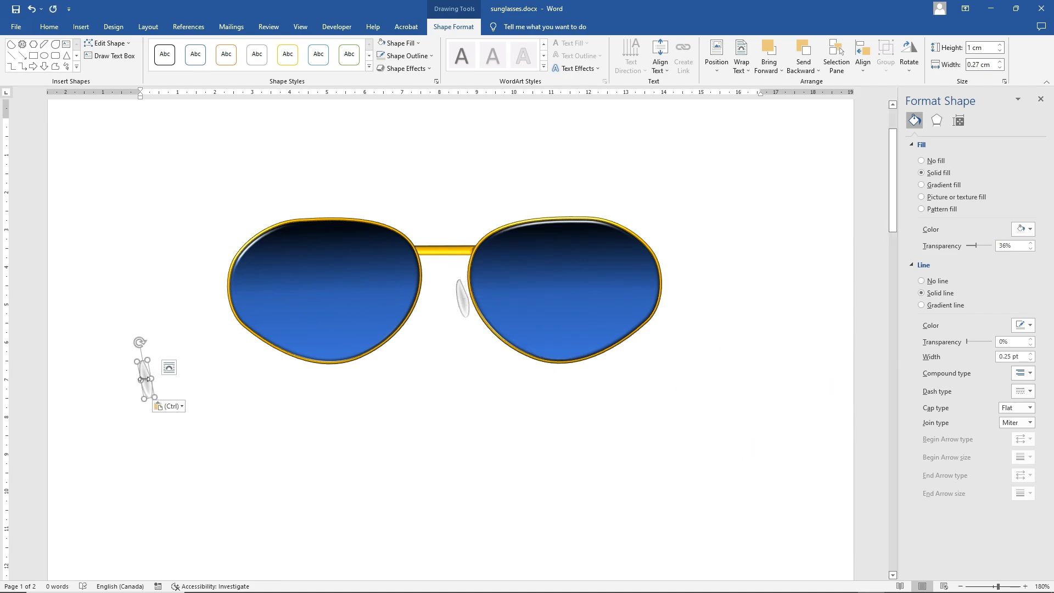
- Flip the copied nose pad horizontally at about 0.29 cm wide and move it, rotated upright, beside the left lens's lower inner edge
left_click_drag(142, 380, 160, 378)
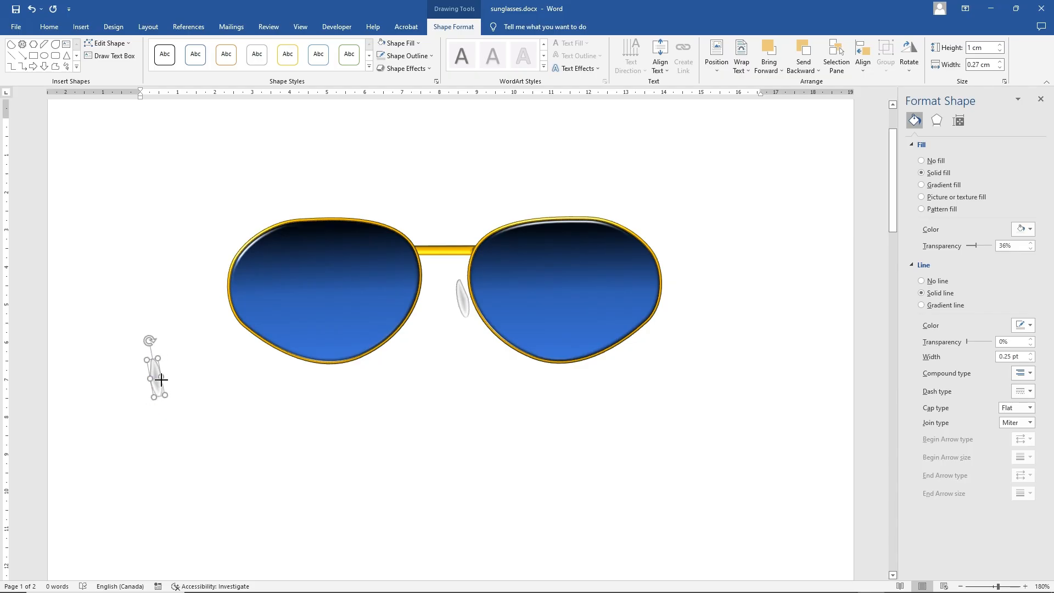
left_click_drag(150, 340, 157, 340)
left_click_drag(157, 379, 433, 325)
left_click(428, 383)
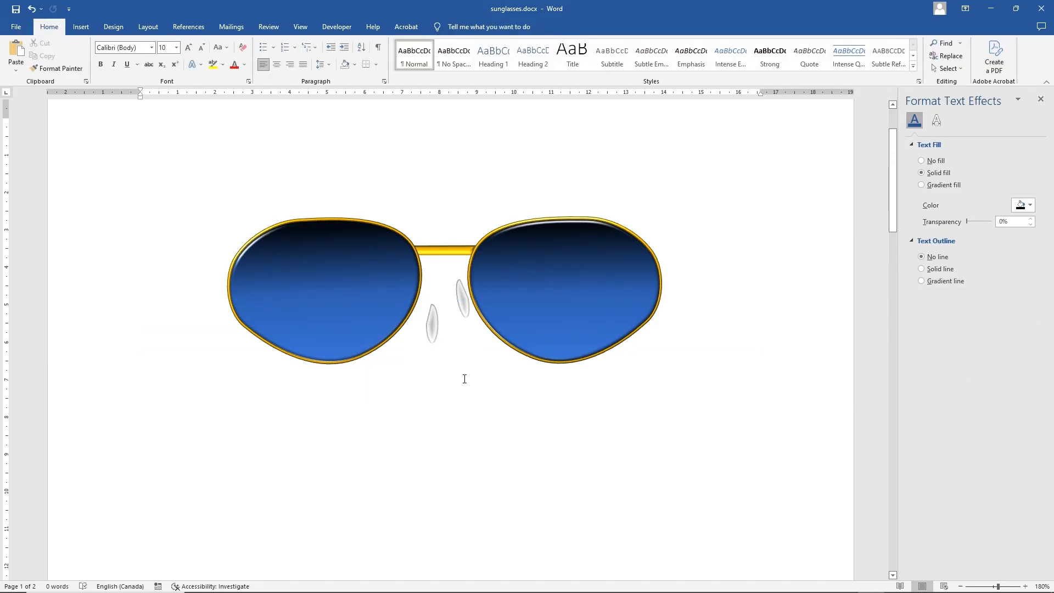
- Set the copied nose pad's fill transparency to 54% and fit it, tilted clockwise, beside the left lens's inner edge, level with the other pad
left_click(433, 332)
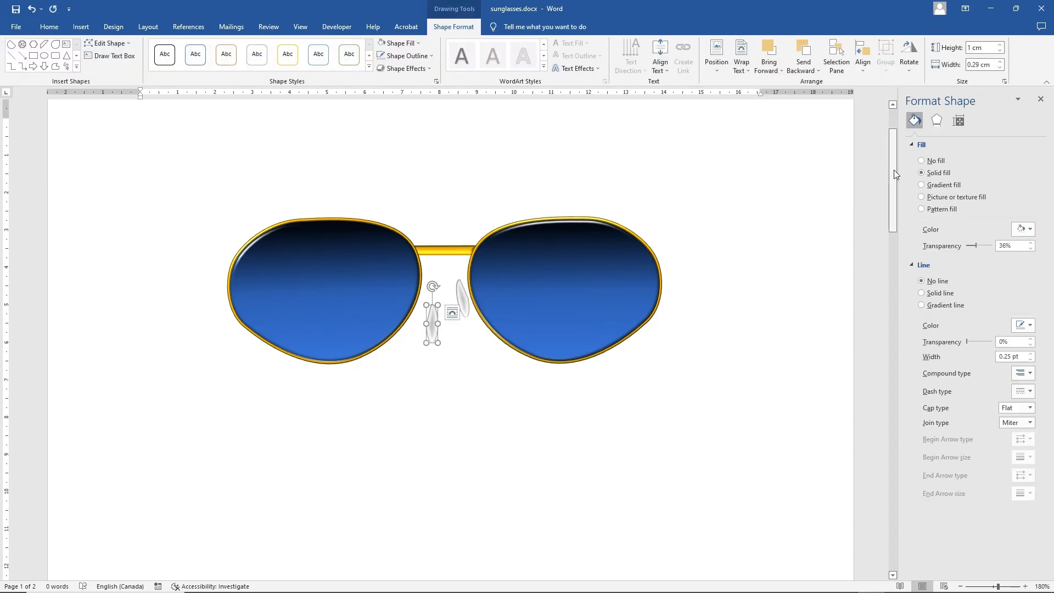
left_click_drag(976, 245, 979, 243)
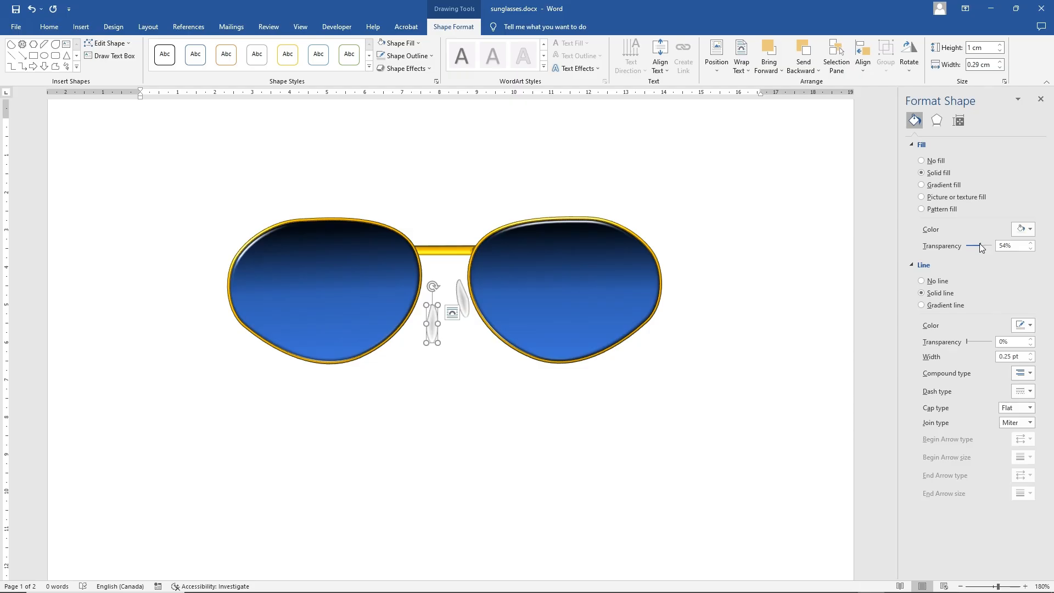
left_click_drag(432, 328, 424, 302)
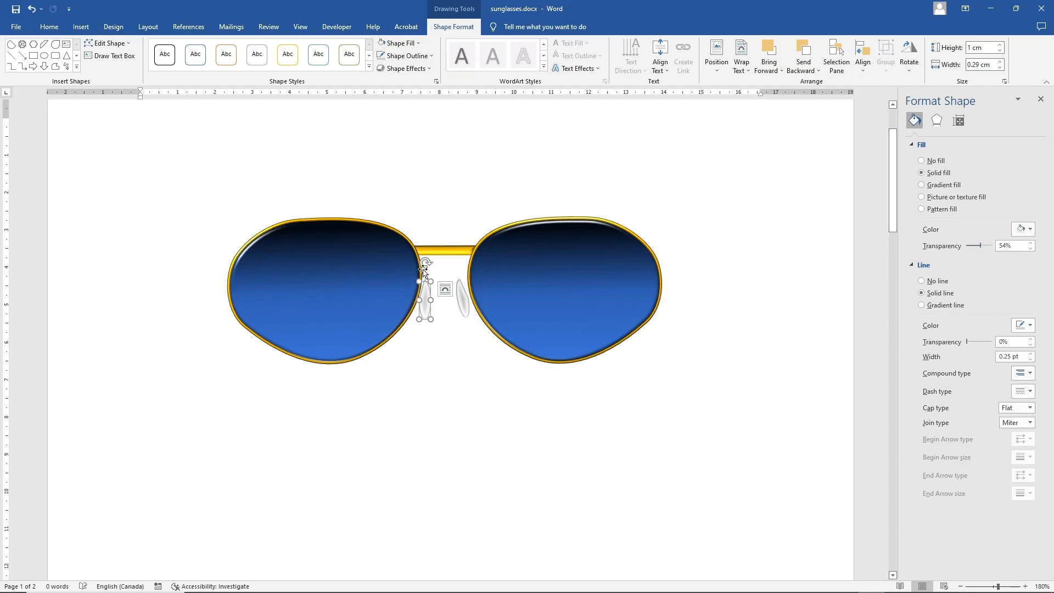
left_click_drag(426, 262, 434, 265)
left_click(439, 327)
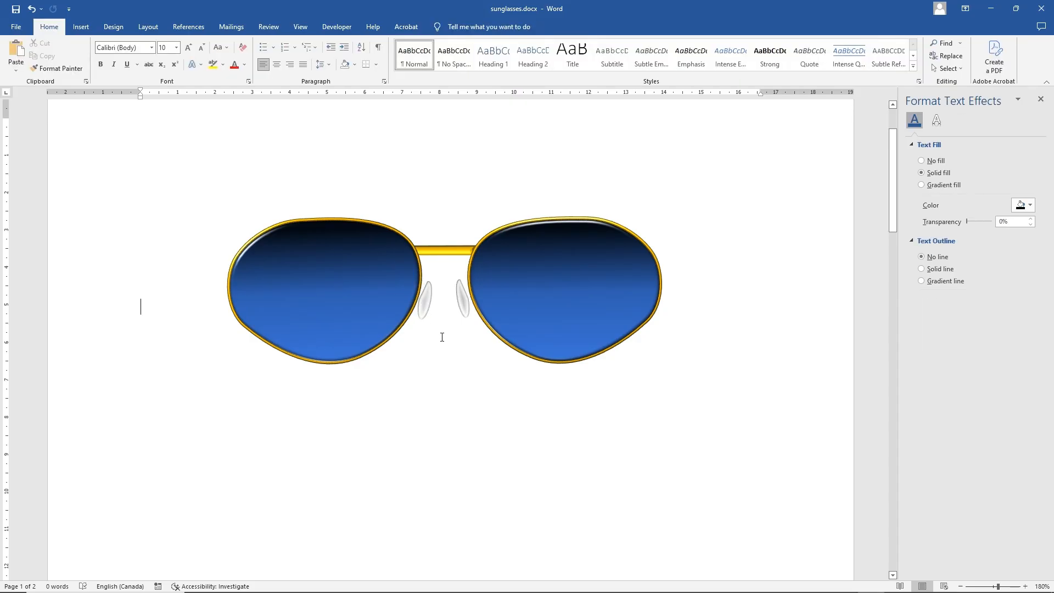
key("ctrl+z")
- Draw a small hooked line with the Curve tool, about 0.52 × 0.19 cm, in the blank area above the bridge
left_click(81, 27)
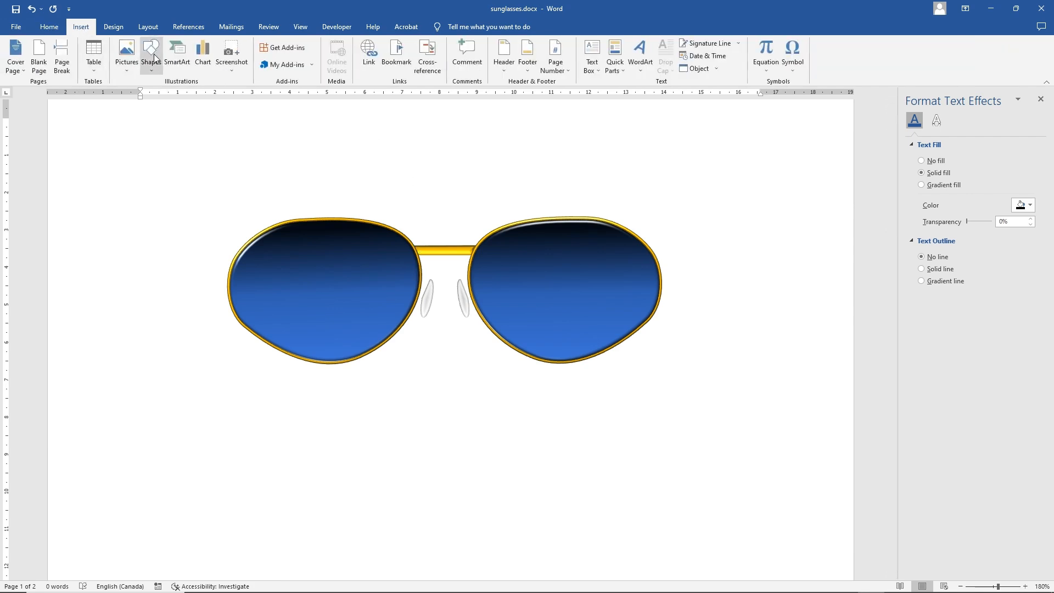
left_click(154, 55)
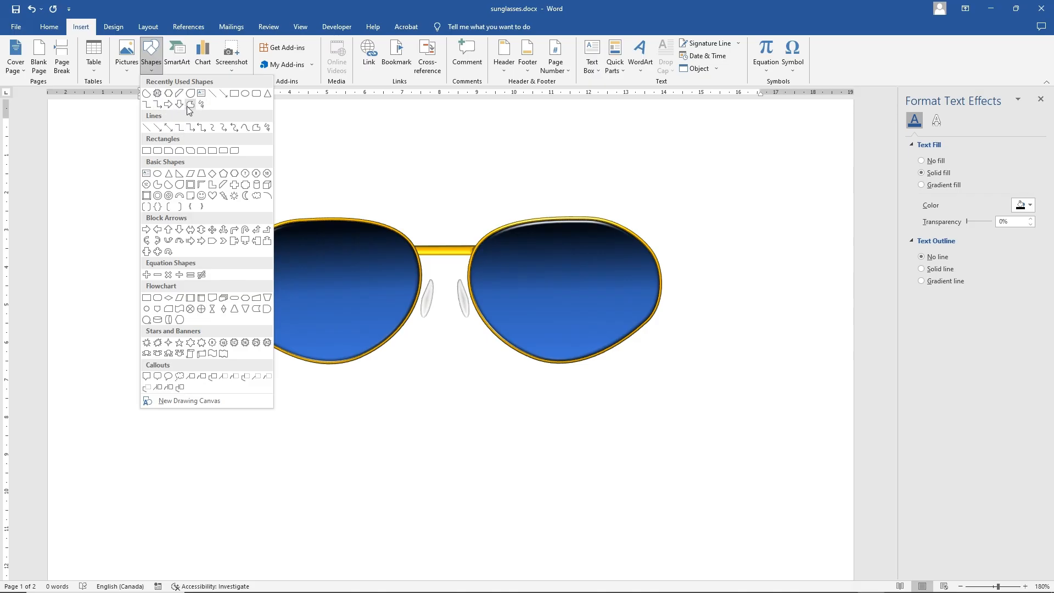
left_click(246, 129)
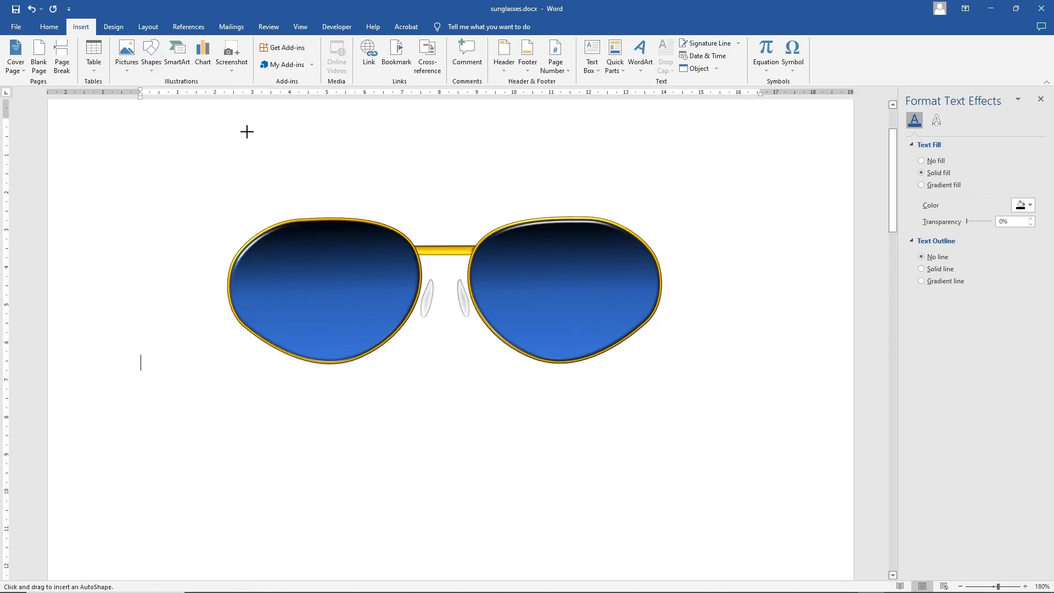
left_click(459, 190)
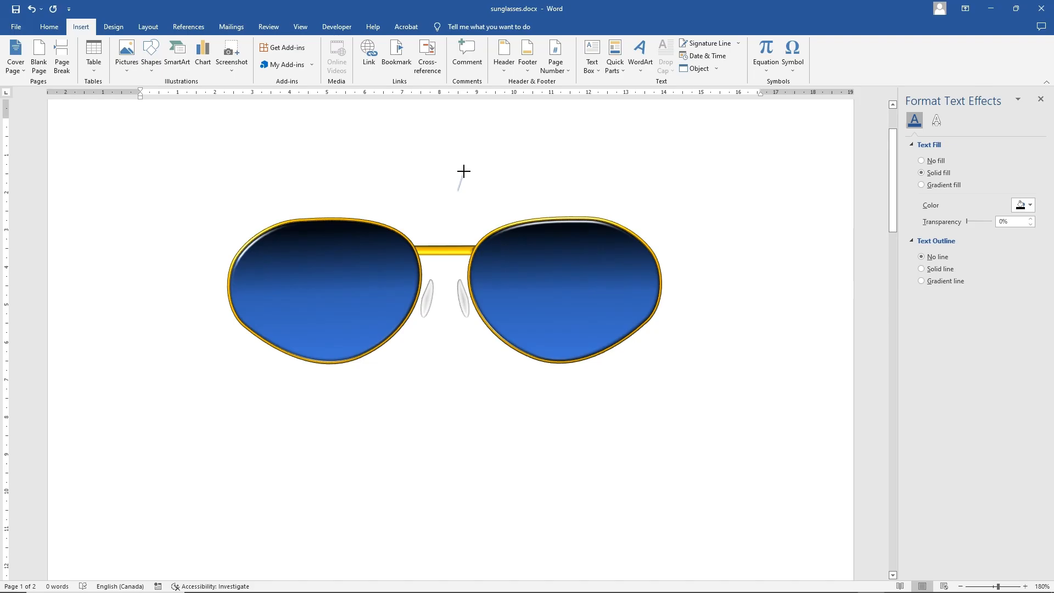
left_click(464, 171)
double_click(465, 183)
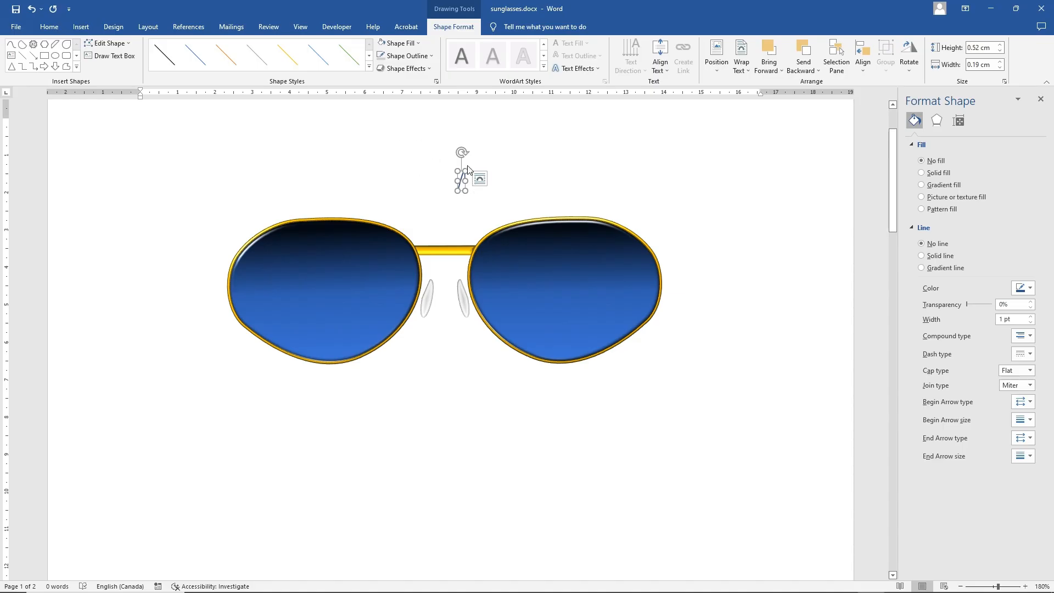
- Apply the gold 0.5 pt preset line style to the small curve above the bridge
left_click(479, 179)
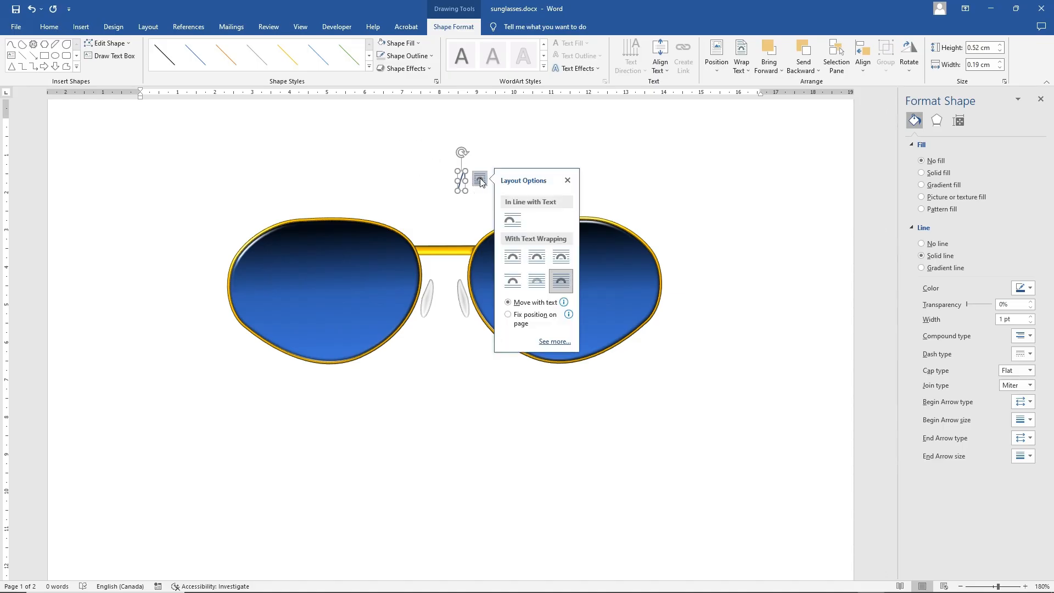
left_click(381, 175)
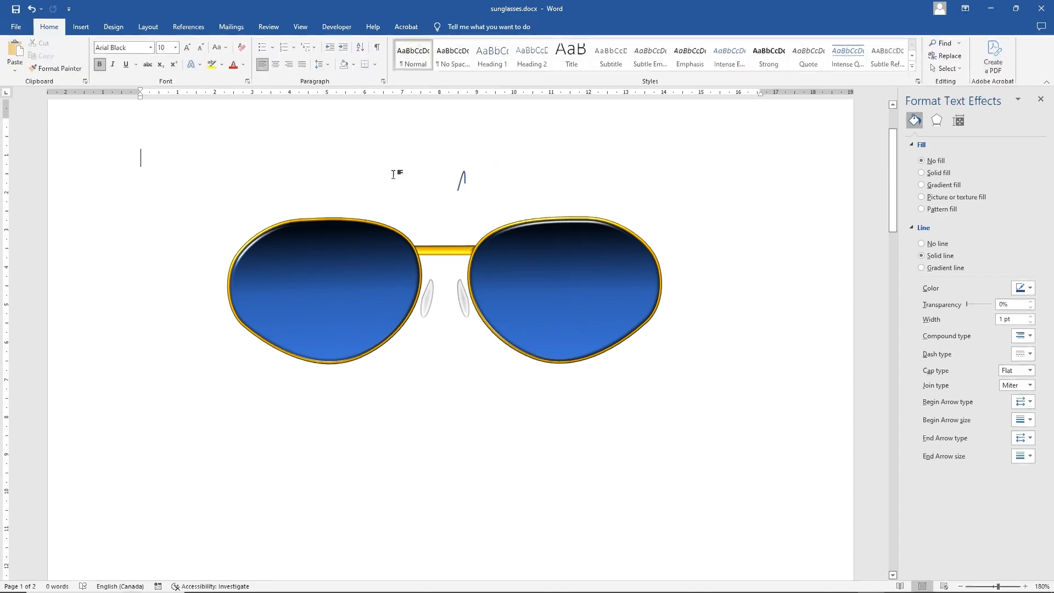
left_click(462, 178)
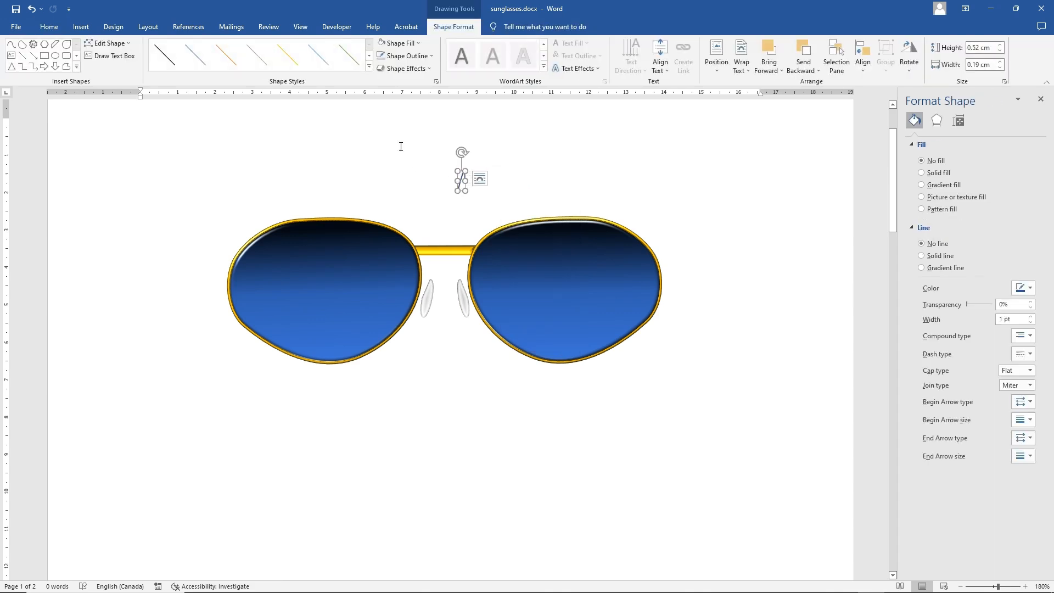
left_click(295, 62)
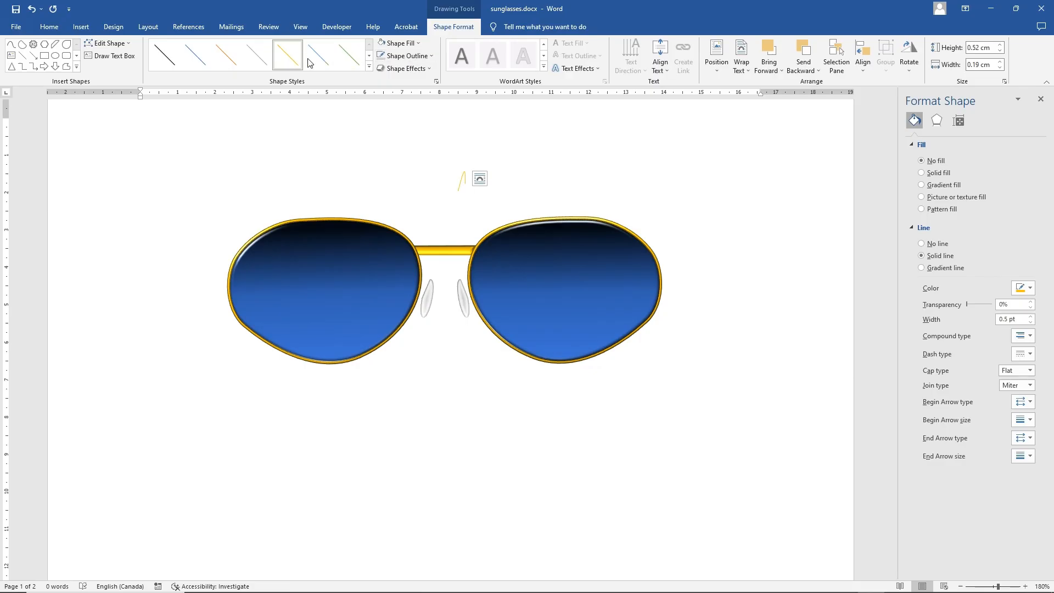
- Try a dark gold fill on the small curve above the bridge, undo it, and keep the curve at No Fill
left_click(401, 45)
left_click(401, 47)
left_click(401, 47)
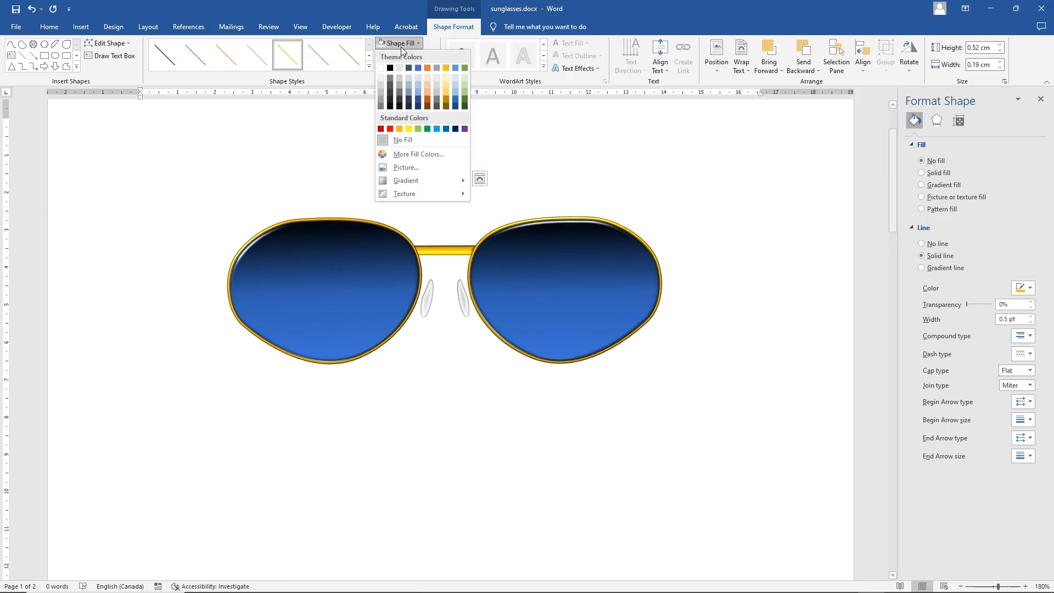
left_click(446, 105)
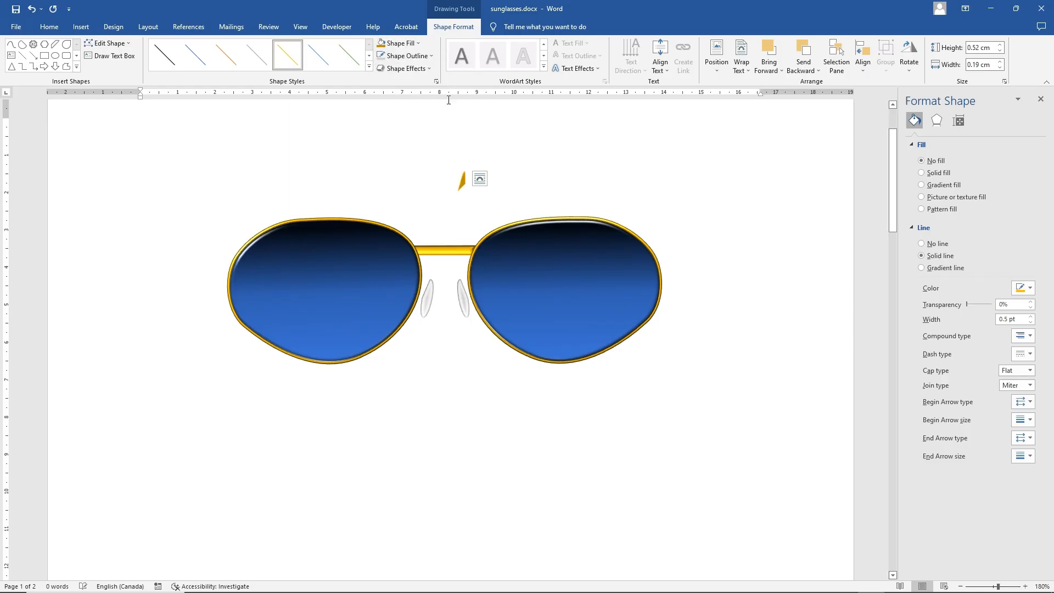
left_click(445, 183)
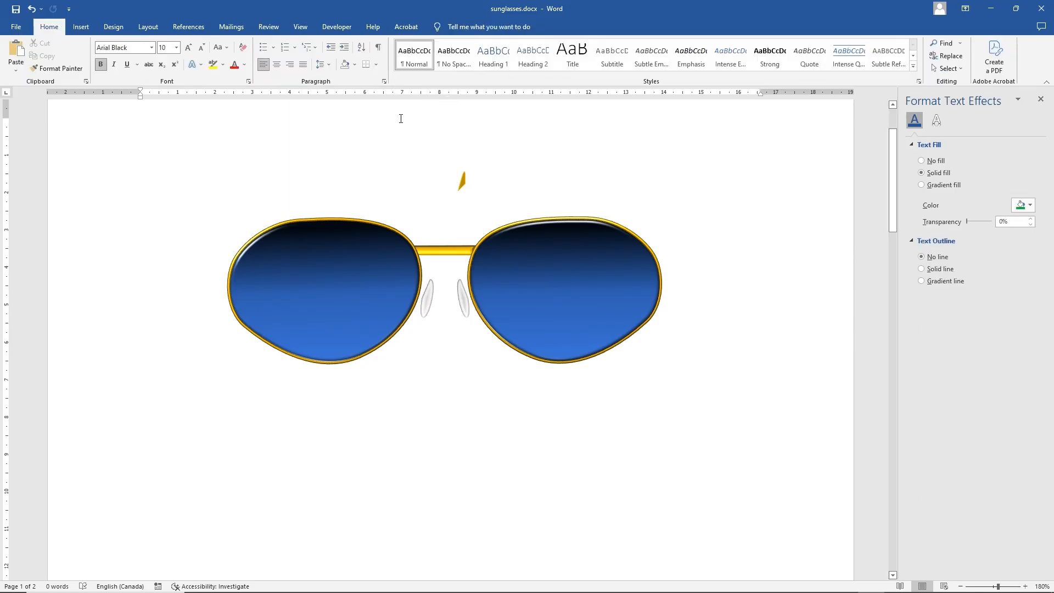
left_click(33, 10)
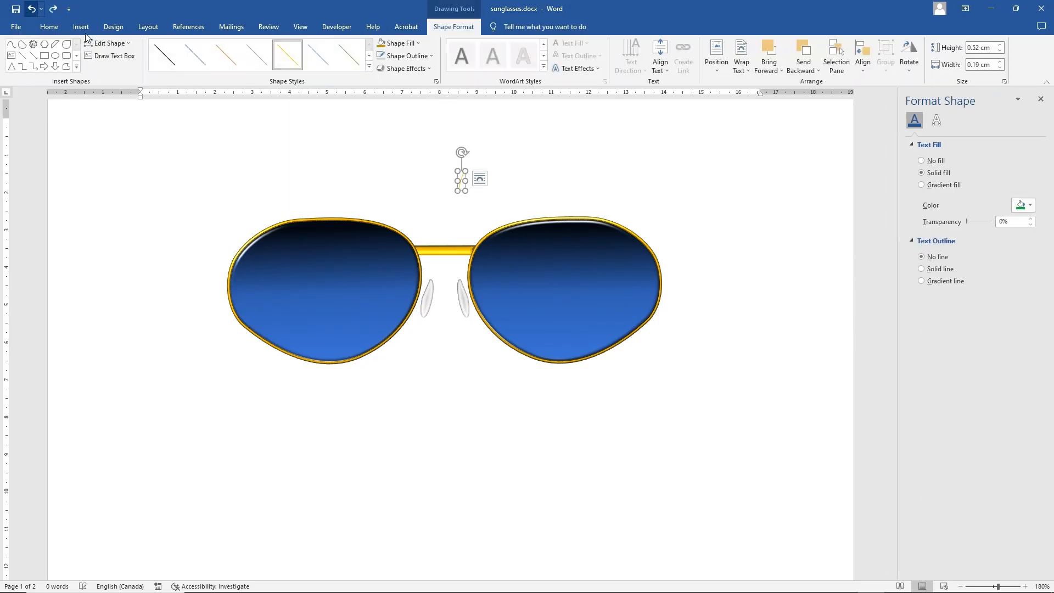
left_click(392, 45)
left_click(417, 142)
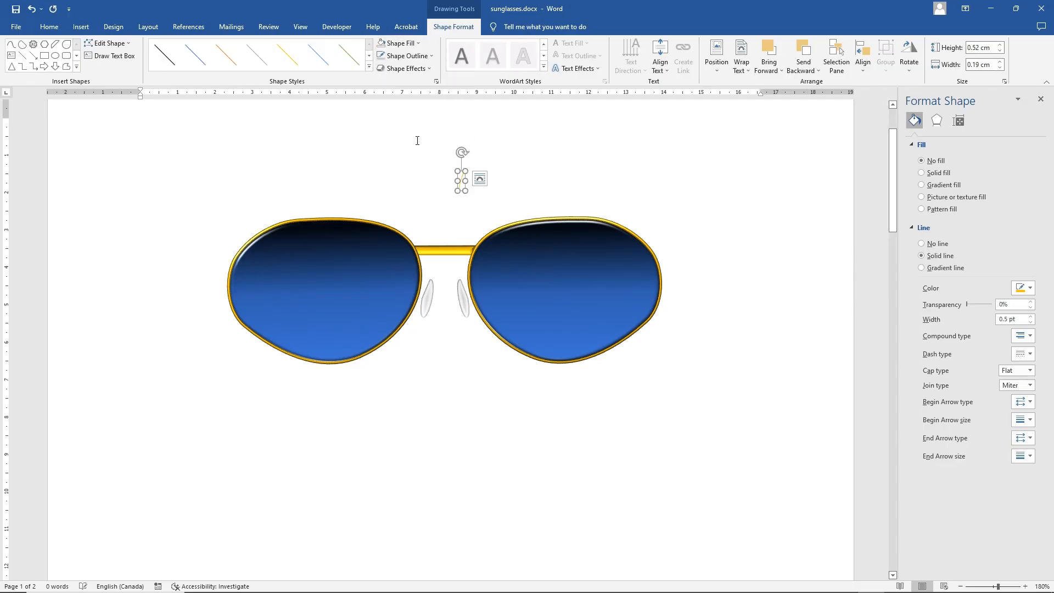
- Give the small curve a darker gold outline, move it to the blank area below the nose pads, and set its weight to 1½ pt
left_click(406, 56)
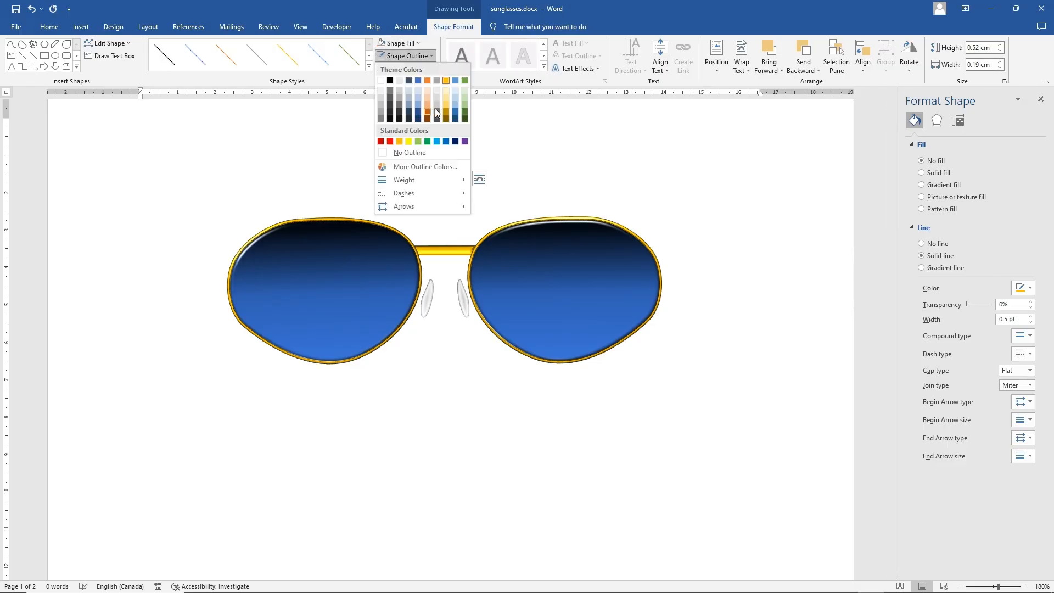
left_click(444, 134)
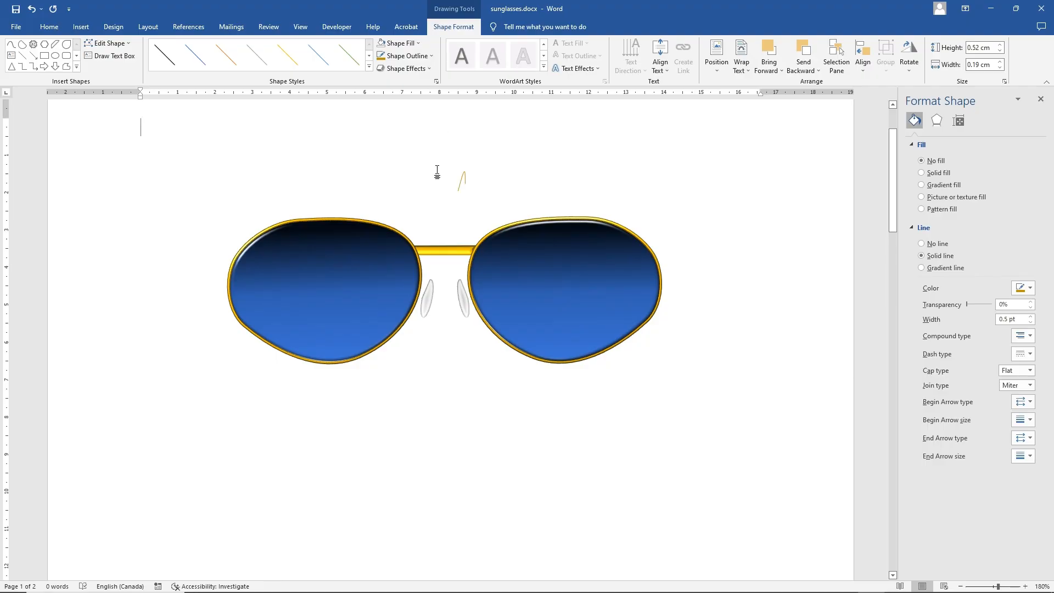
left_click(462, 181)
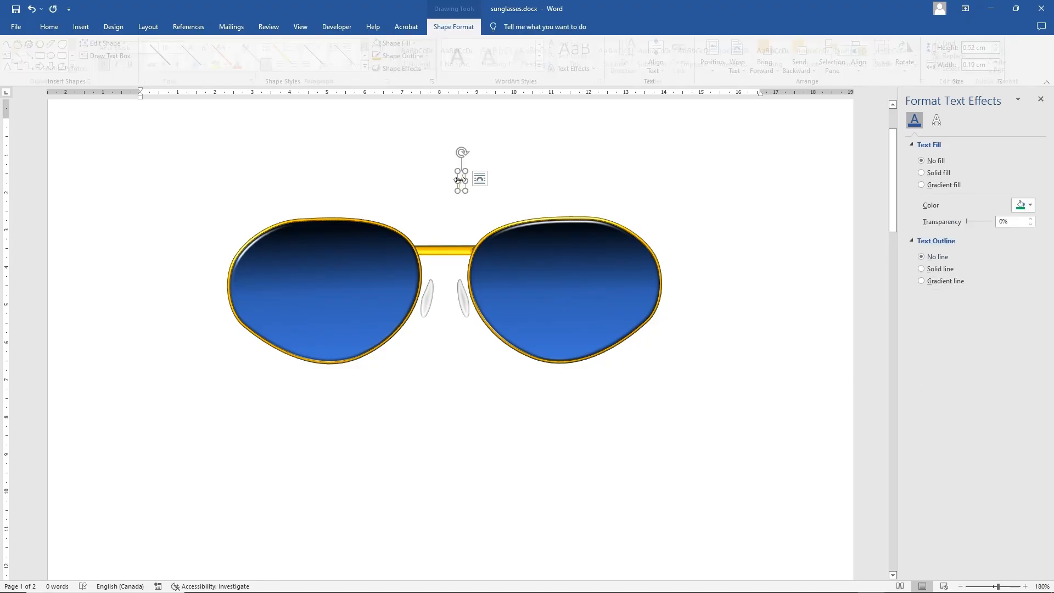
left_click_drag(458, 184, 447, 372)
left_click(422, 60)
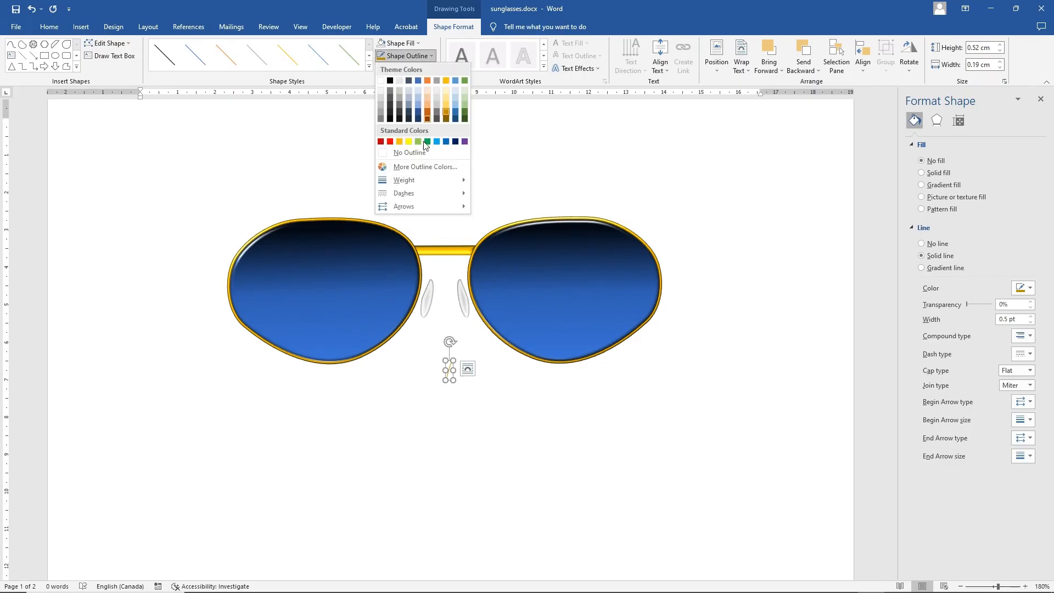
mouse_move(417, 181)
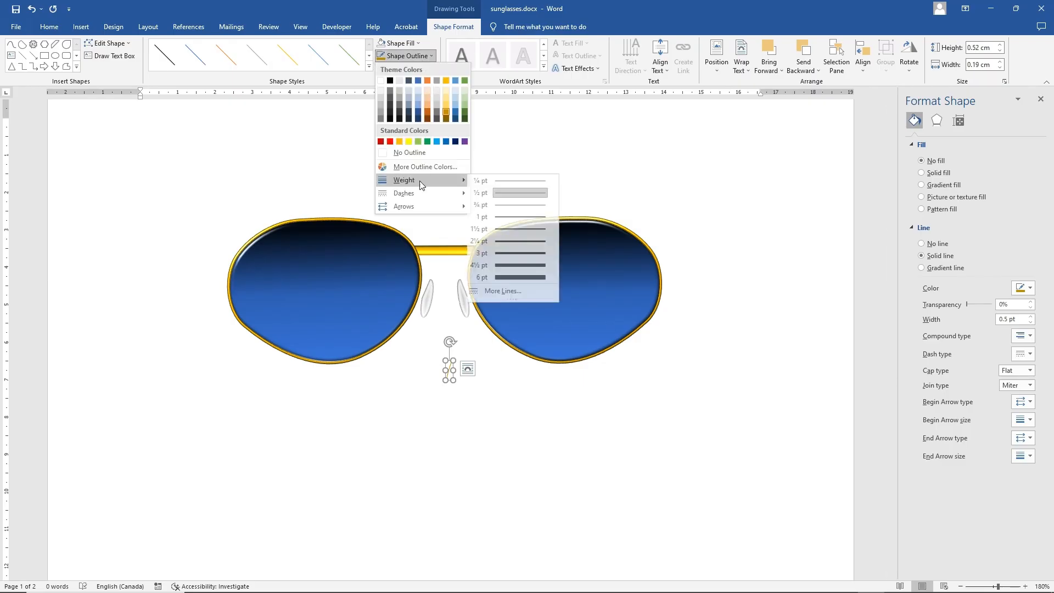
left_click(515, 227)
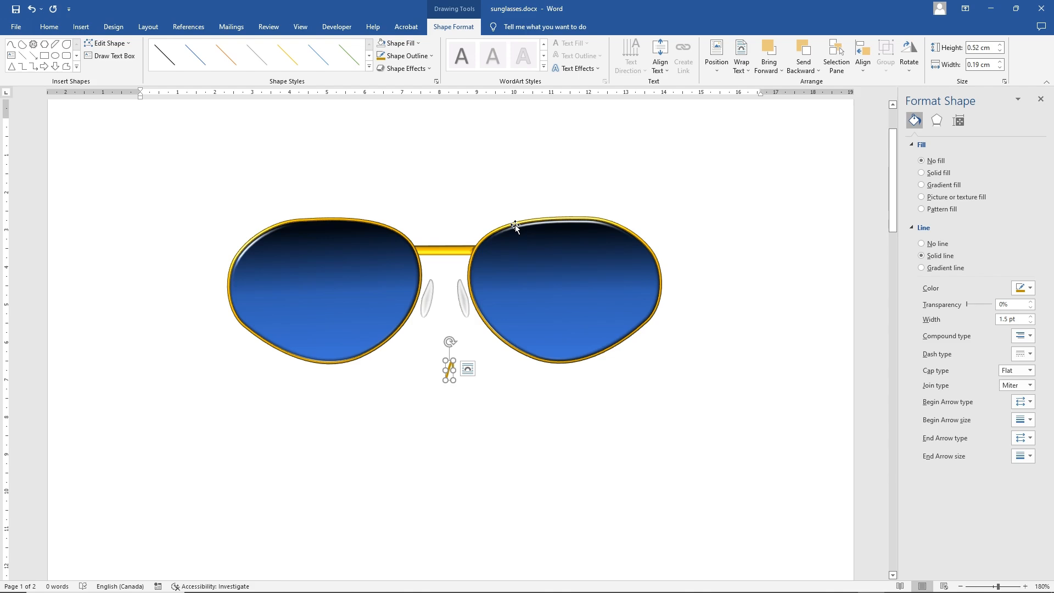
- Recolour the curve's outline lighter gold and place it between the right nose pad and the right lens's inner edge
left_click(403, 55)
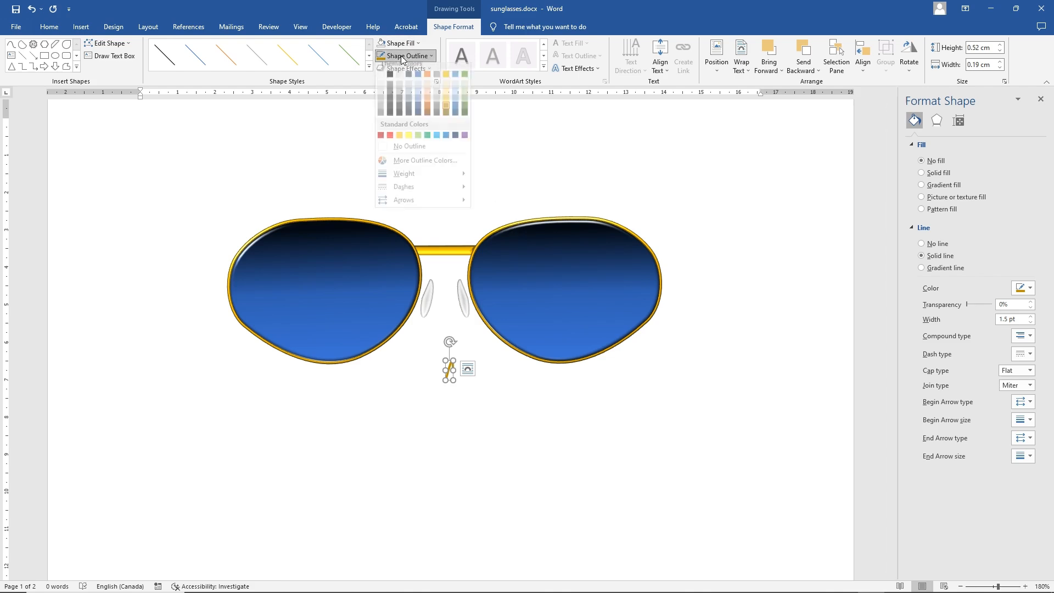
left_click(446, 105)
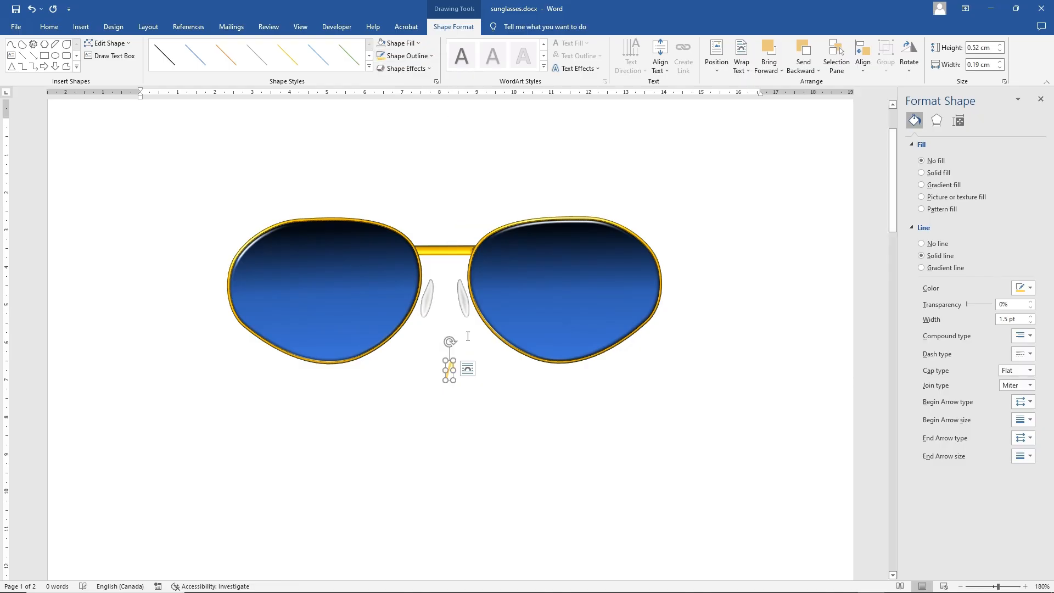
left_click_drag(449, 369, 469, 284)
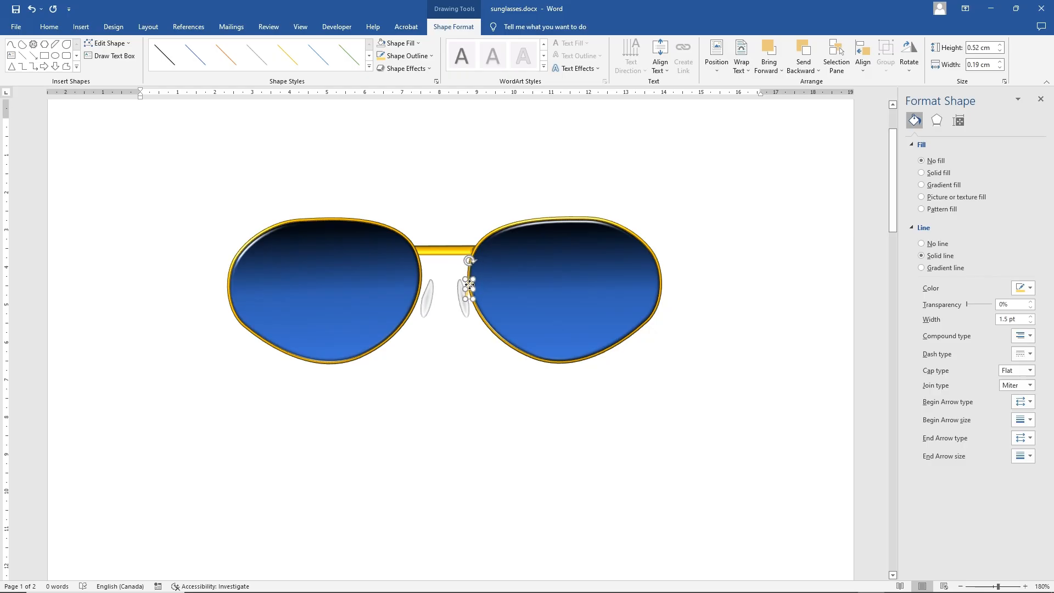
left_click_drag(469, 285, 467, 284)
left_click(463, 350)
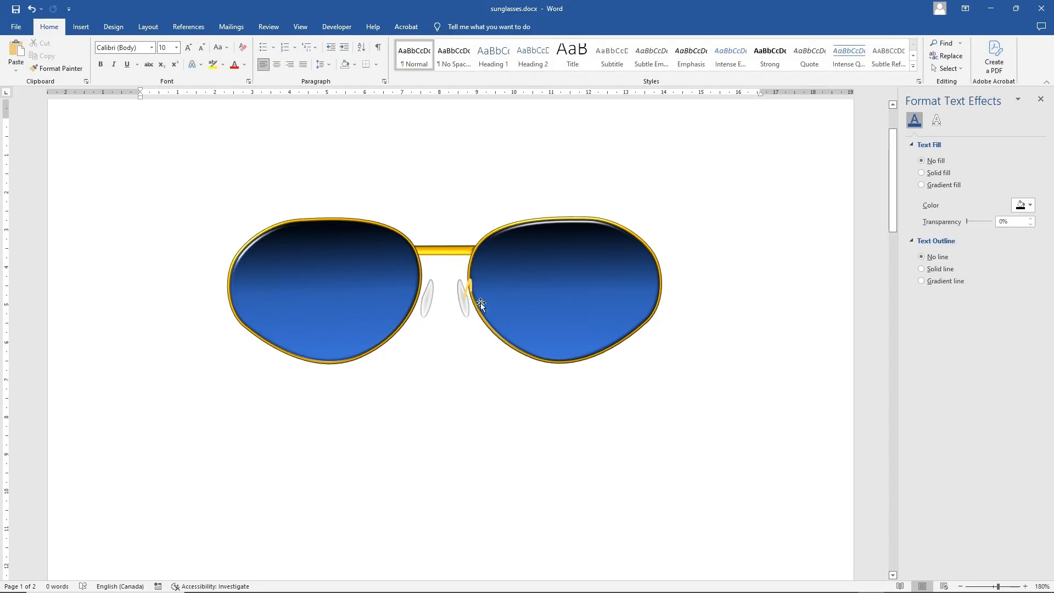
- Send the gold connector curve to the back, behind the right nose pad and lens
left_click(470, 286)
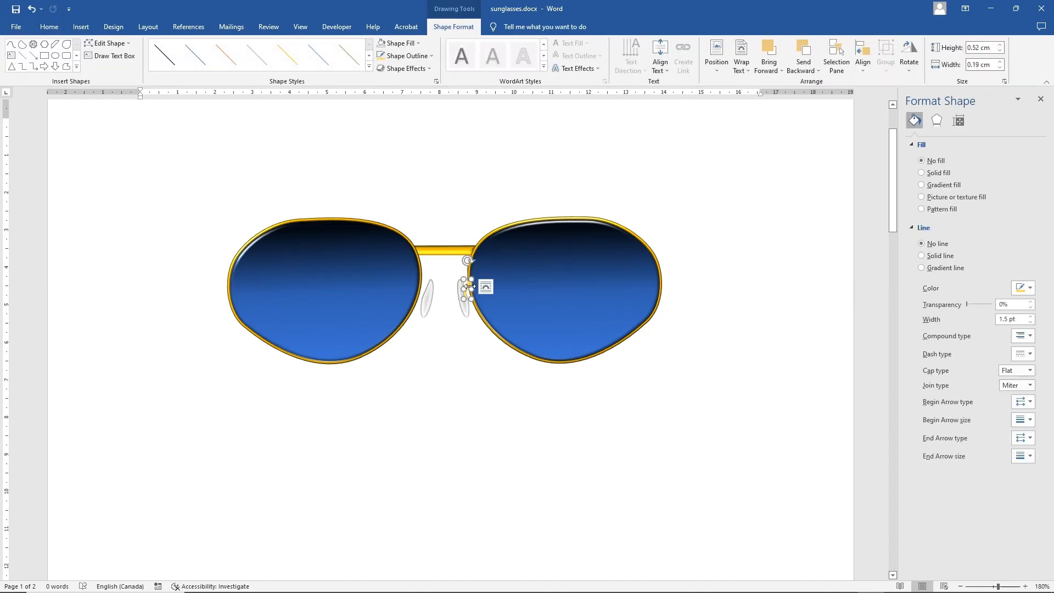
right_click(470, 285)
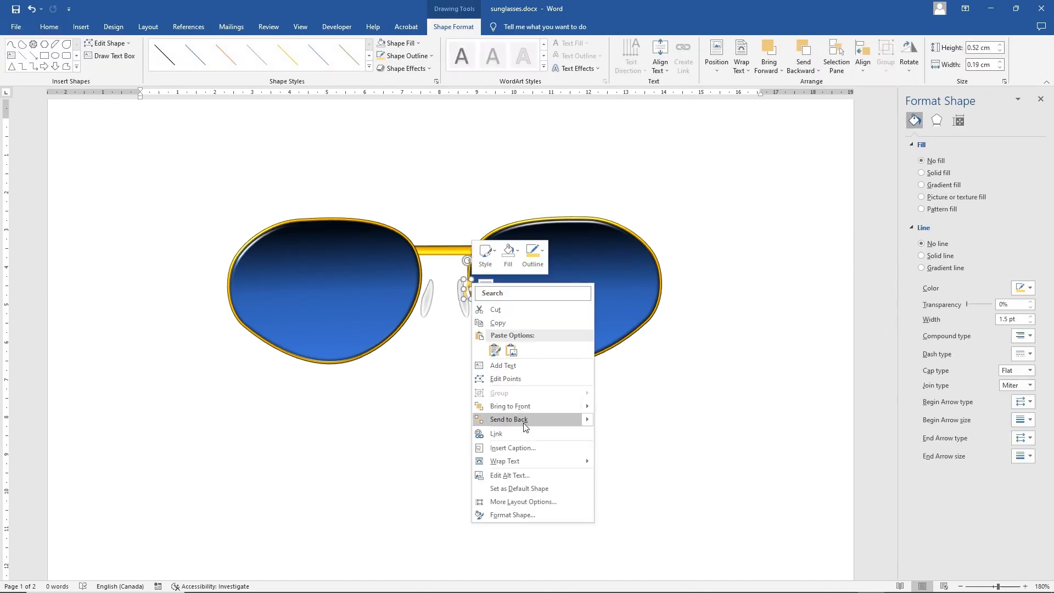
left_click(516, 410)
left_click(484, 369)
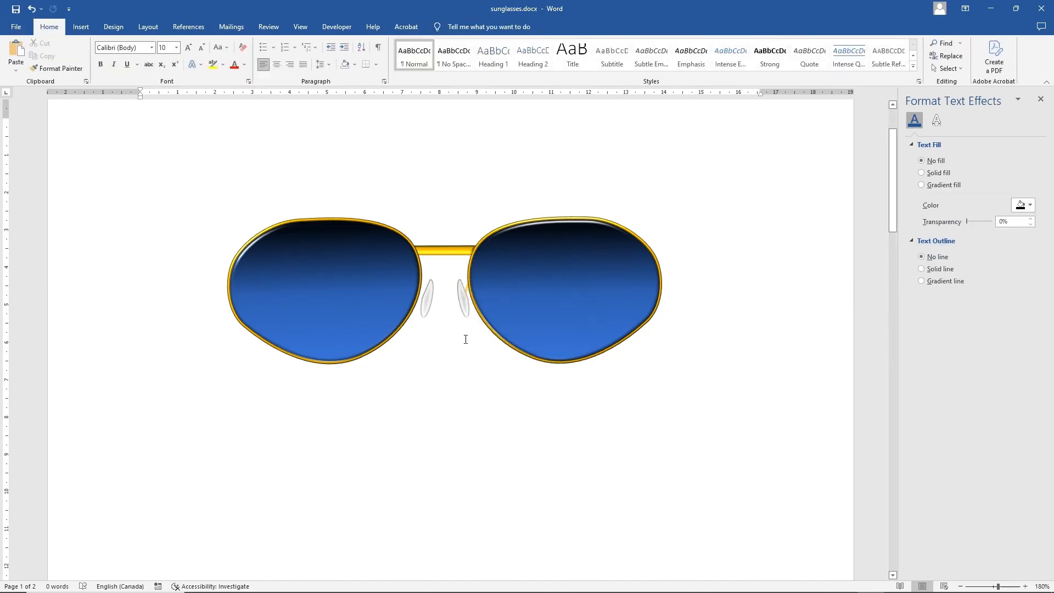
- Set the right nose pad's fill transparency to 54%
left_click(466, 289)
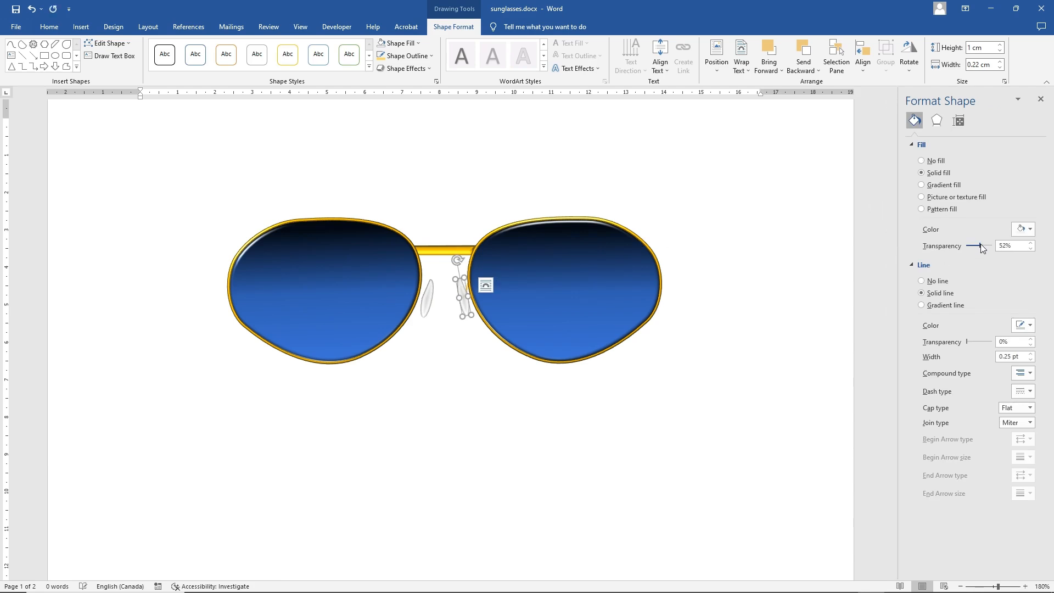
left_click_drag(980, 244, 981, 244)
left_click(617, 395)
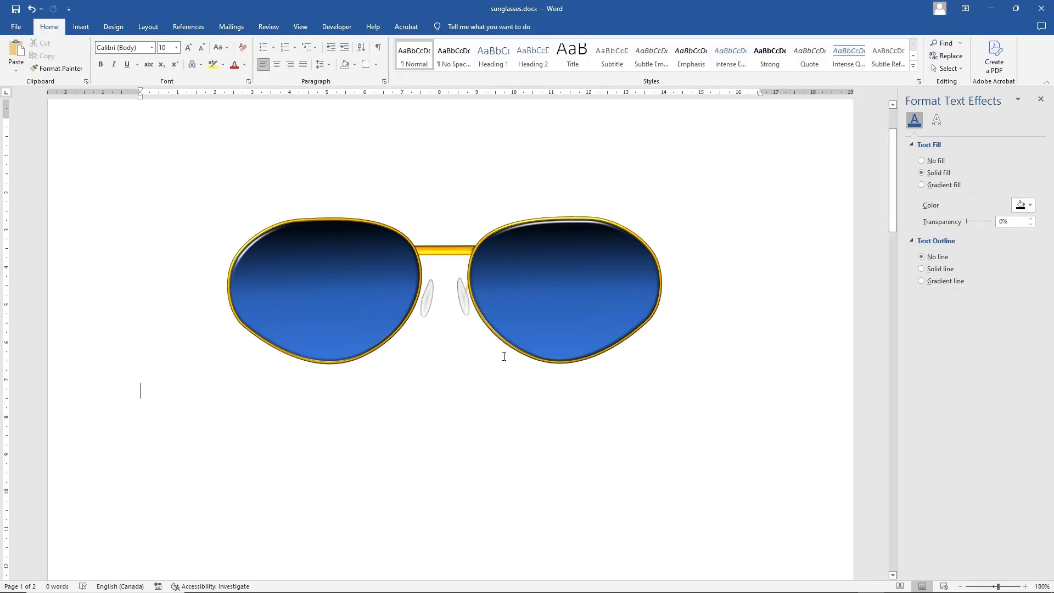
- Move the right nose pad slightly inward and down, away from the connector curve behind it
left_click(467, 288)
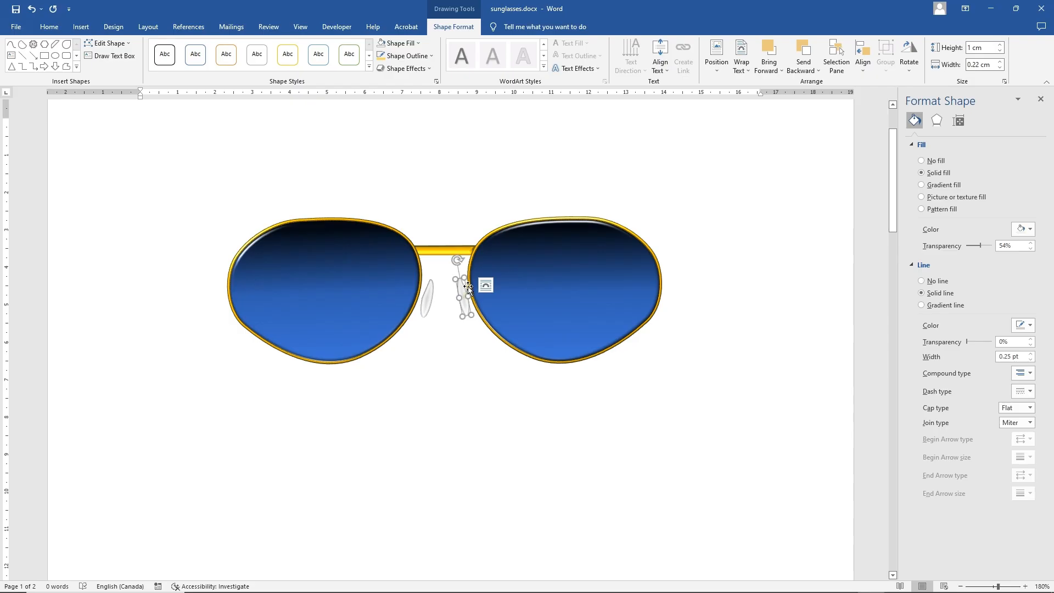
left_click(461, 349)
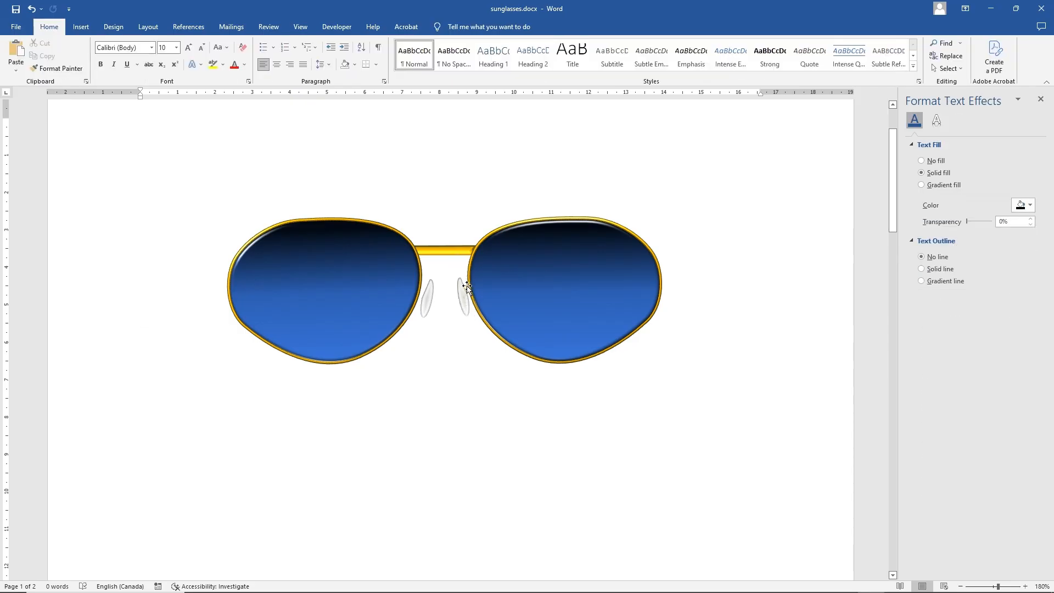
left_click(466, 296)
left_click(473, 333)
left_click(466, 286)
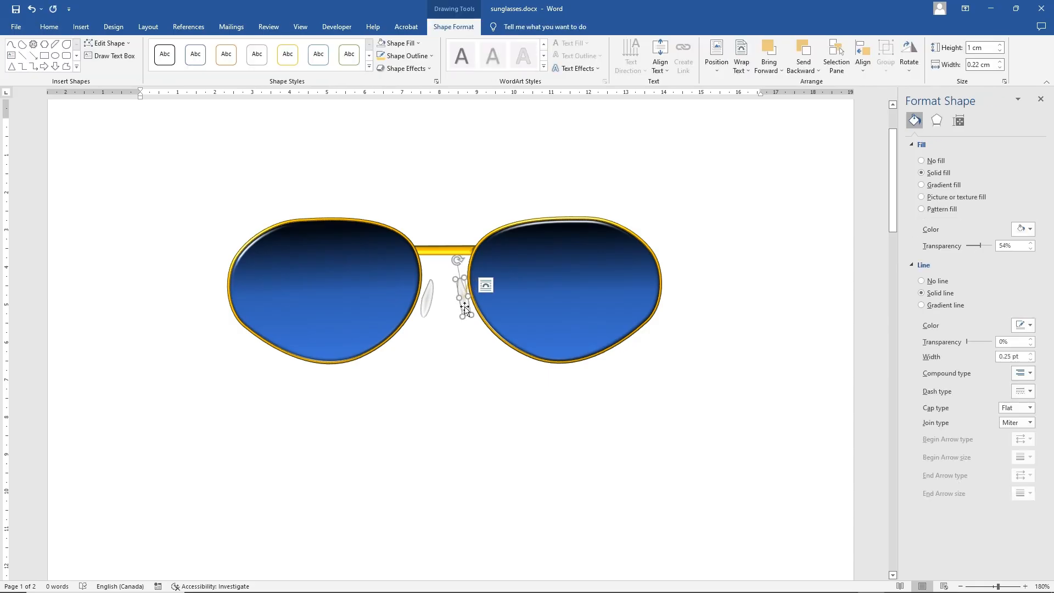
left_click_drag(463, 306, 455, 310)
- Recolour the connector curve's outline dark gold and move the right nose pad back over its lower end
left_click(466, 291)
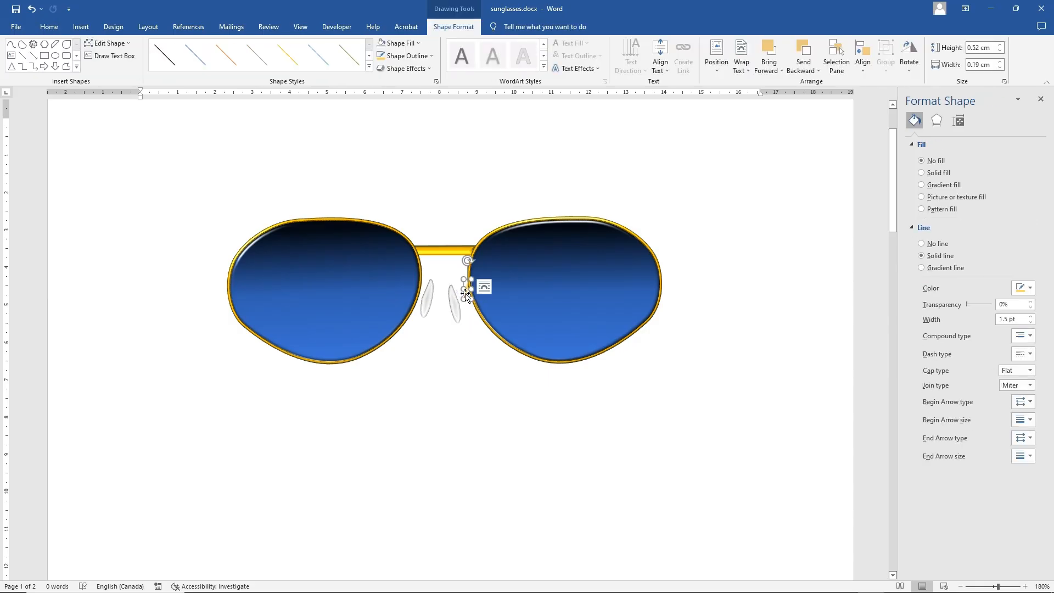
left_click(417, 56)
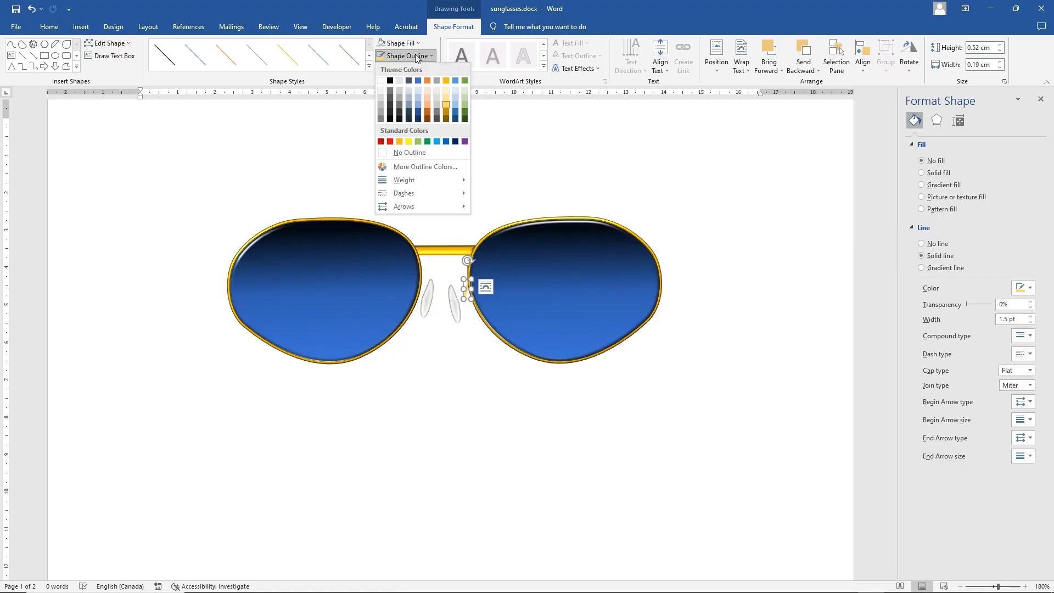
left_click(447, 111)
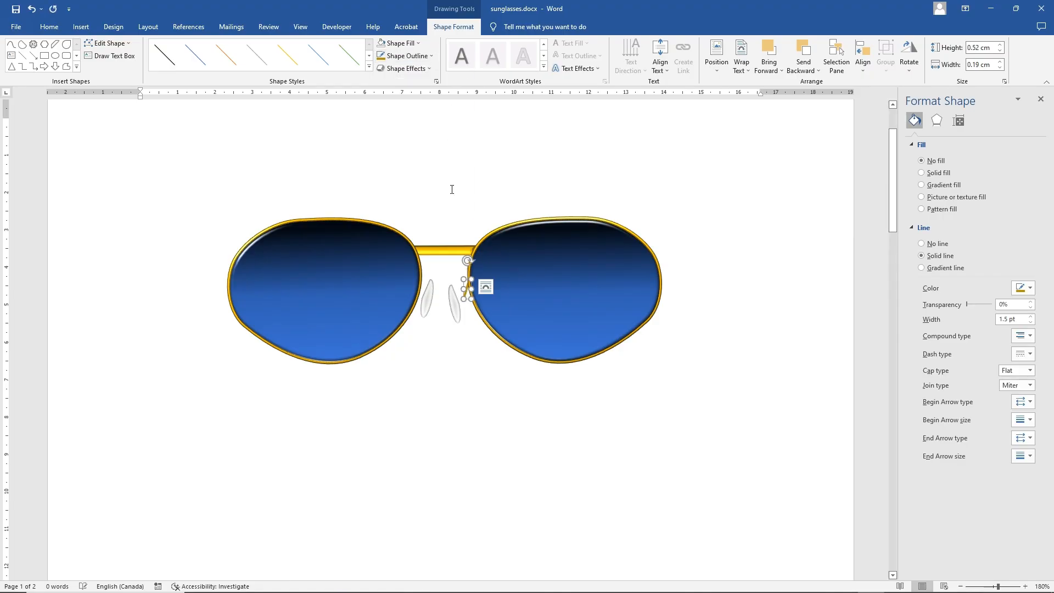
left_click_drag(455, 301, 468, 293)
left_click(467, 365)
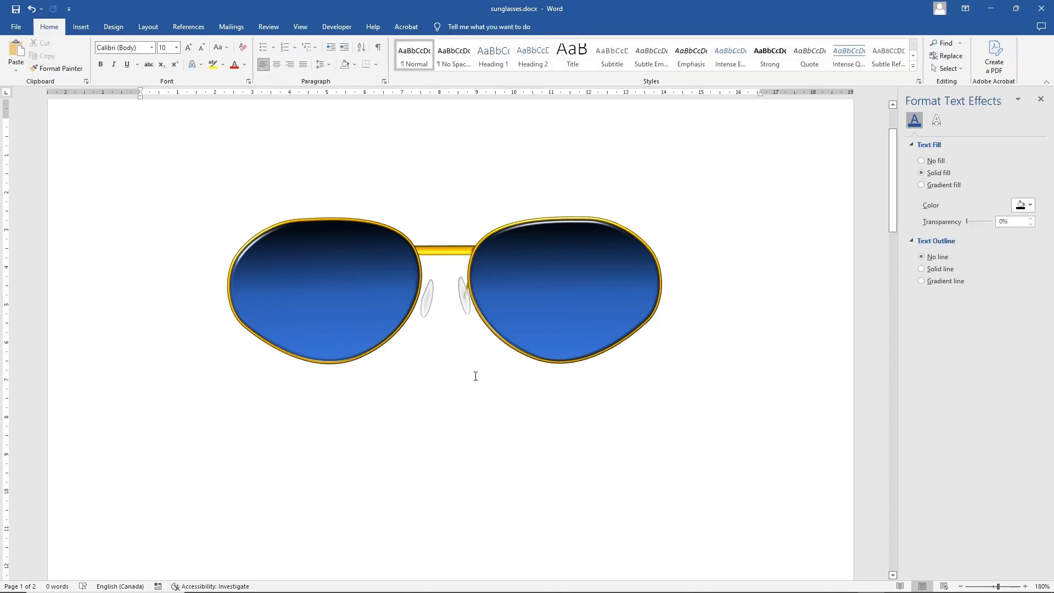
- Move the right nose pad straight down, clear of the connector curve
left_click(467, 302)
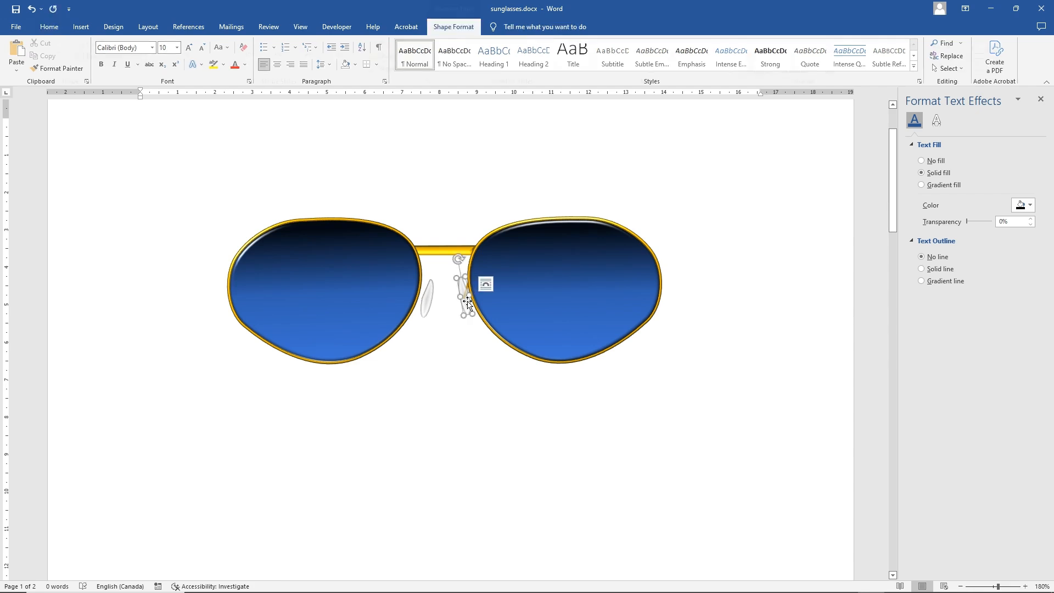
left_click(427, 302)
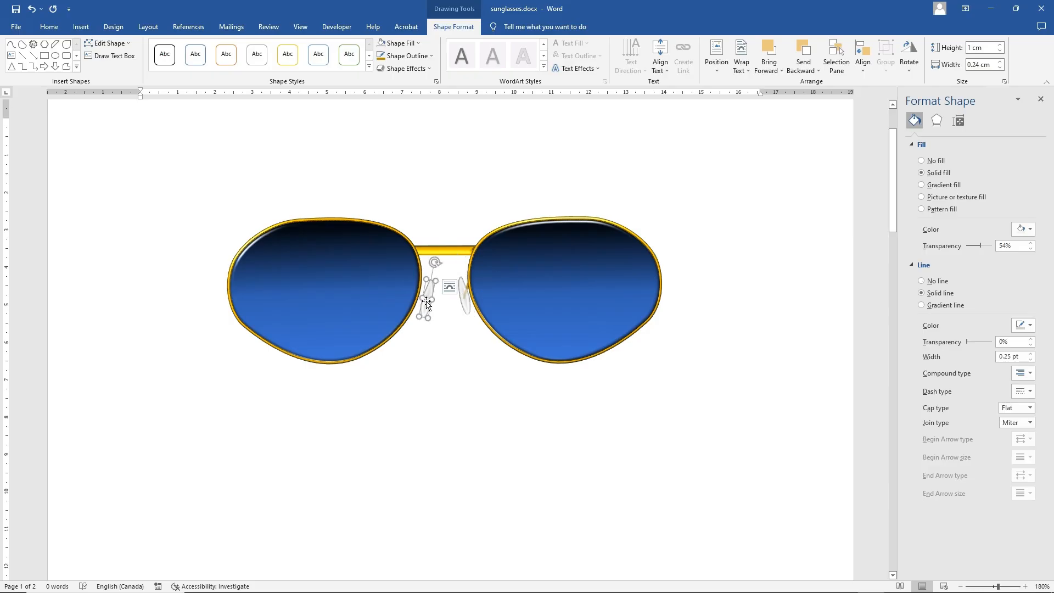
left_click(454, 353)
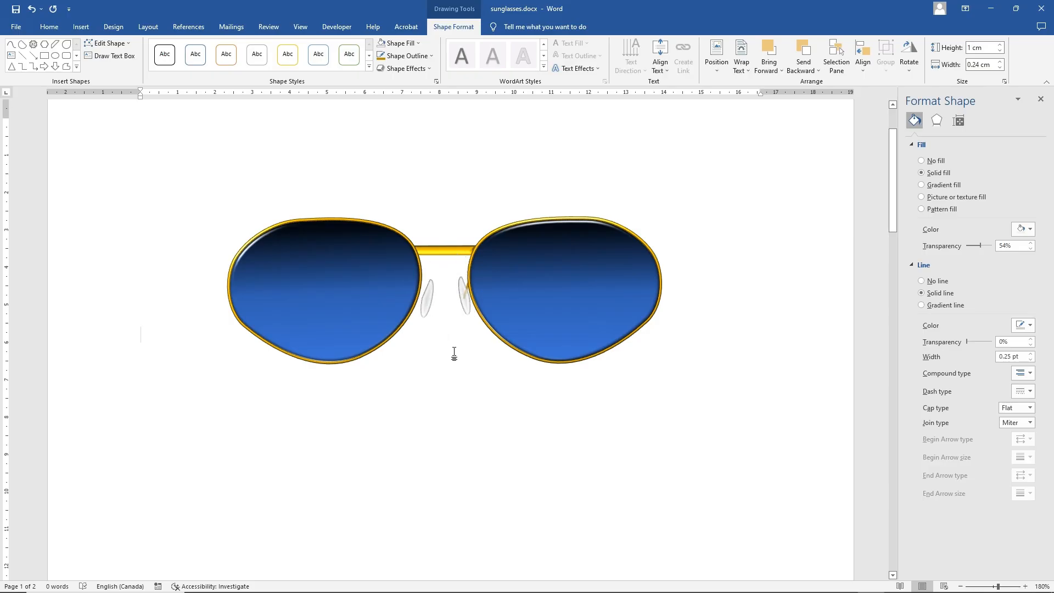
left_click(463, 289)
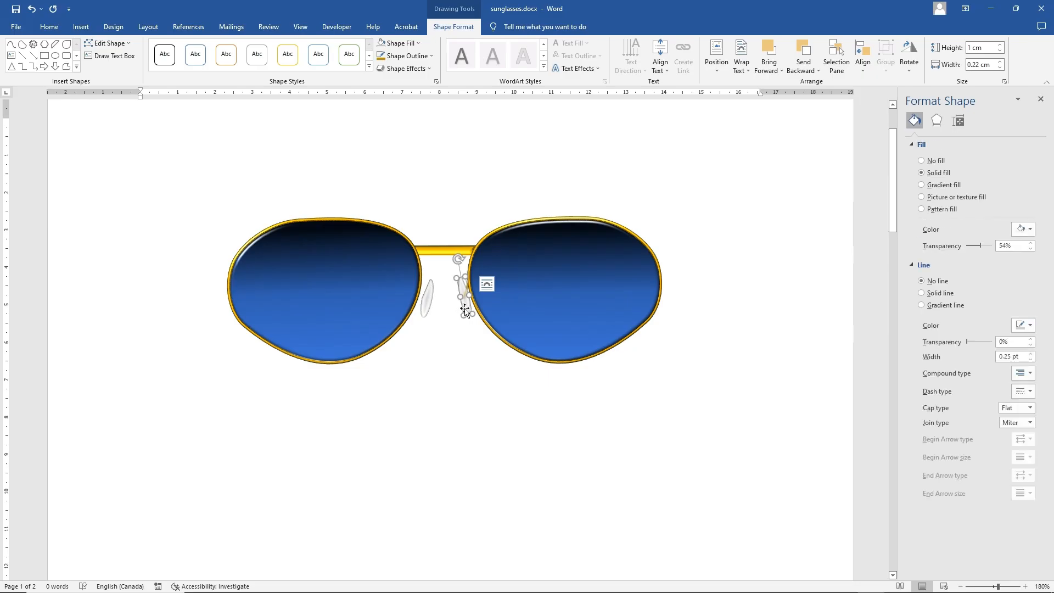
left_click_drag(467, 306, 466, 330)
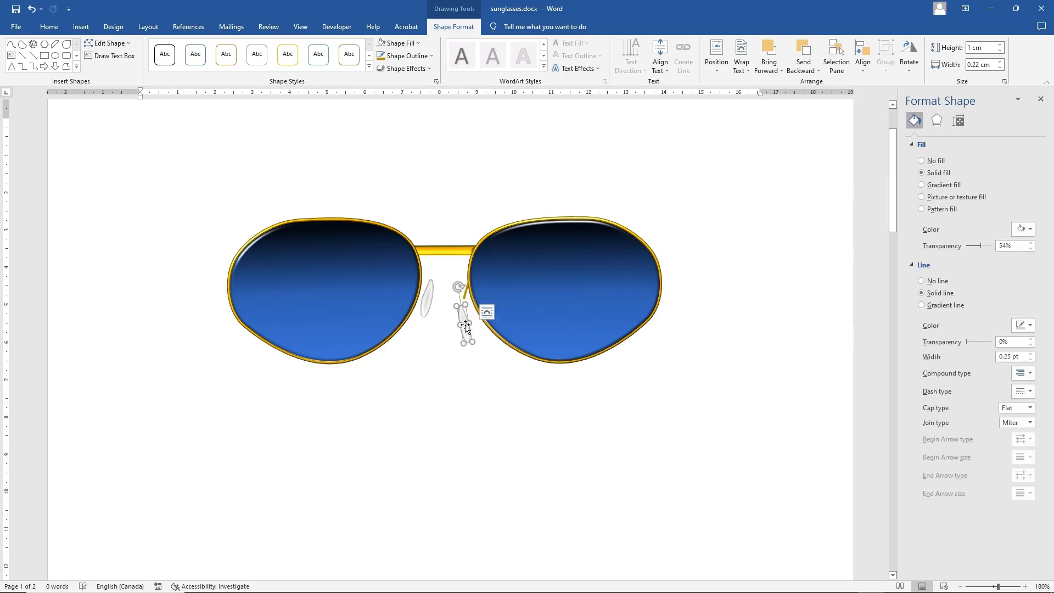
- Copy the dark gold connector curve and paste the duplicate into the blank area below the lenses, keeping its source formatting
left_click(466, 293)
right_click(464, 295)
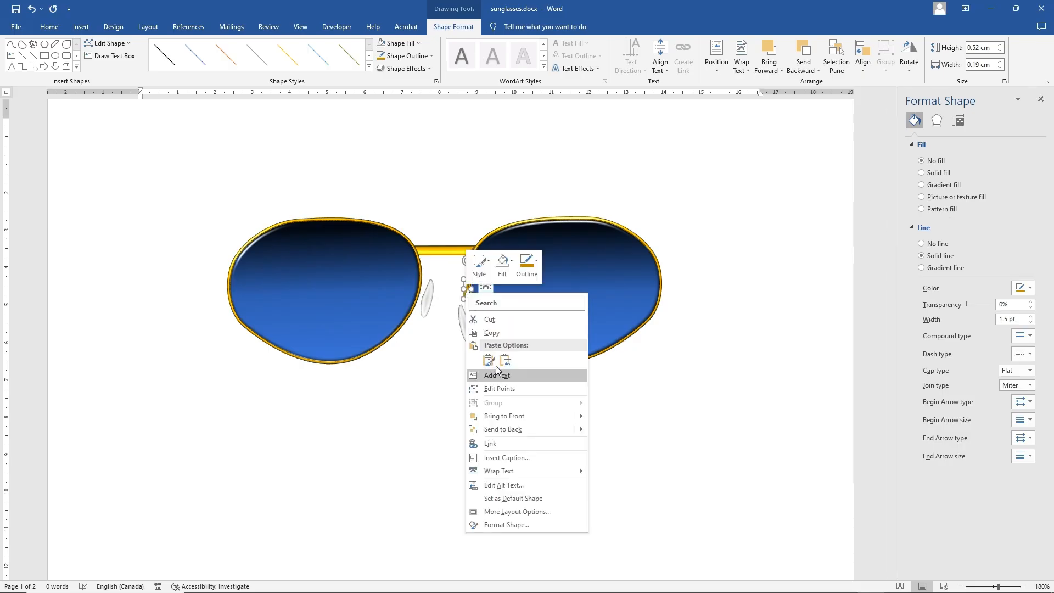
left_click(497, 336)
right_click(402, 388)
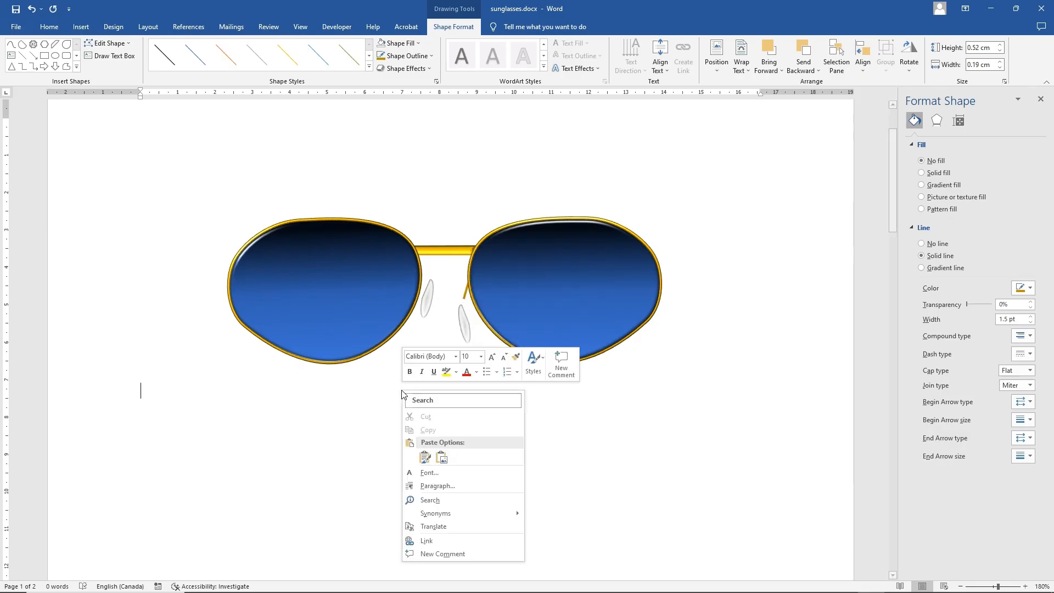
left_click(427, 458)
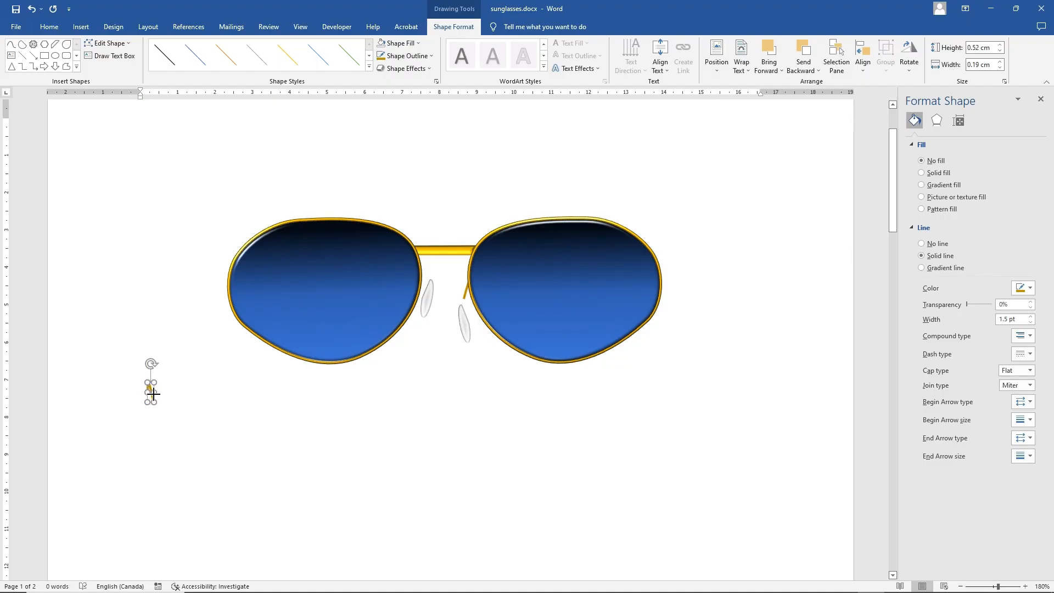
- Move the duplicate connector curve to the left lens's inner rim and bring the left nose pad in front of it
left_click(177, 392)
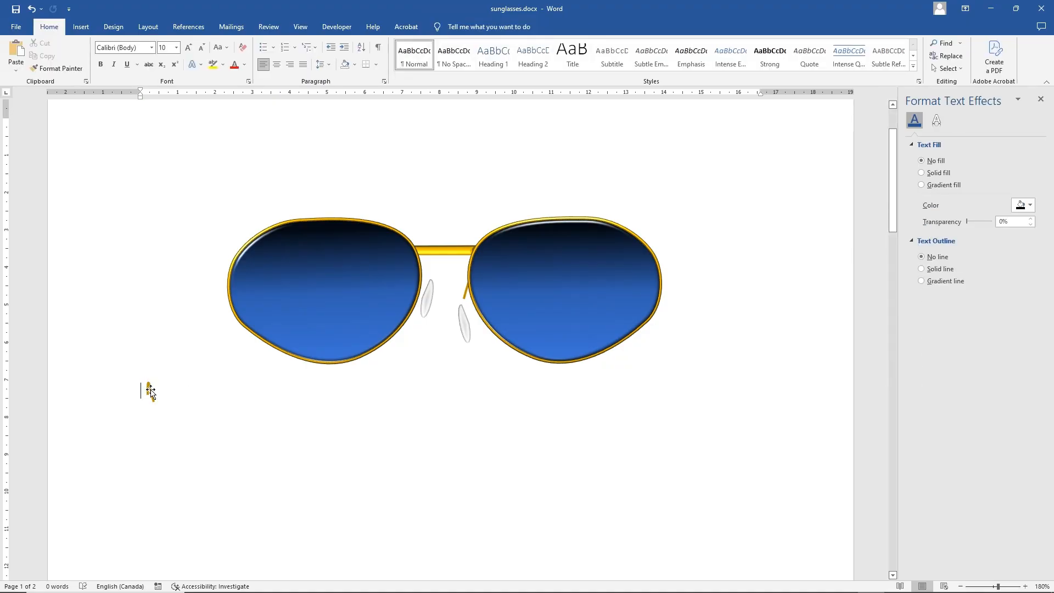
left_click_drag(151, 391, 420, 287)
left_click(436, 364)
right_click(429, 290)
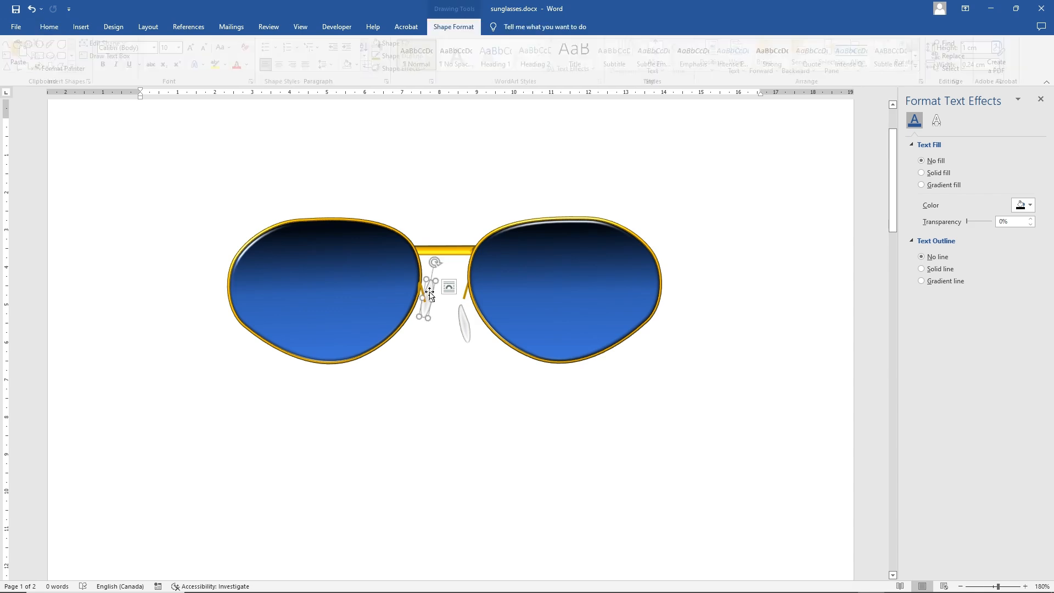
left_click(474, 416)
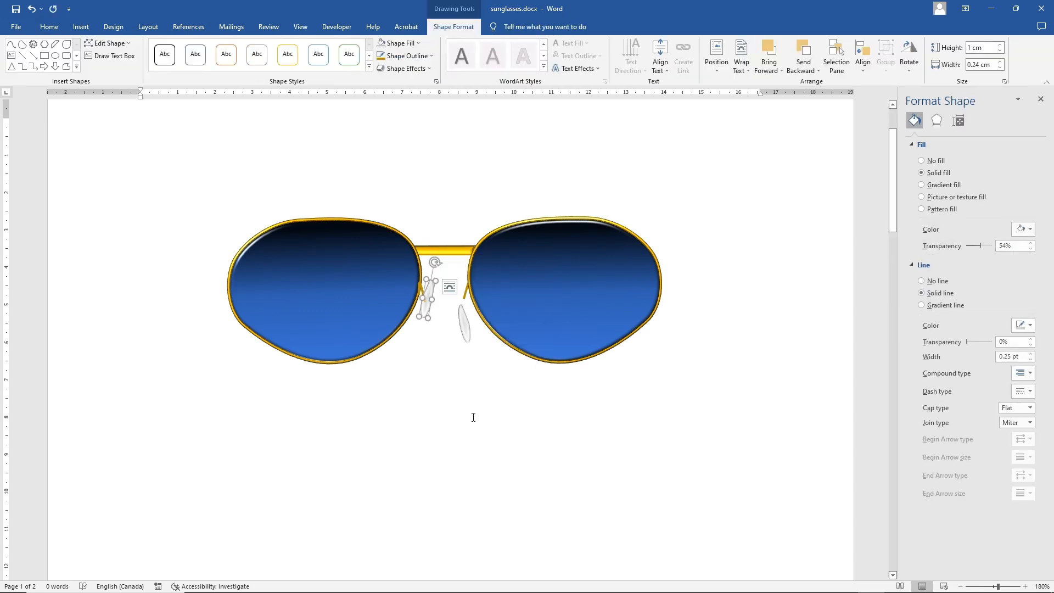
left_click(416, 399)
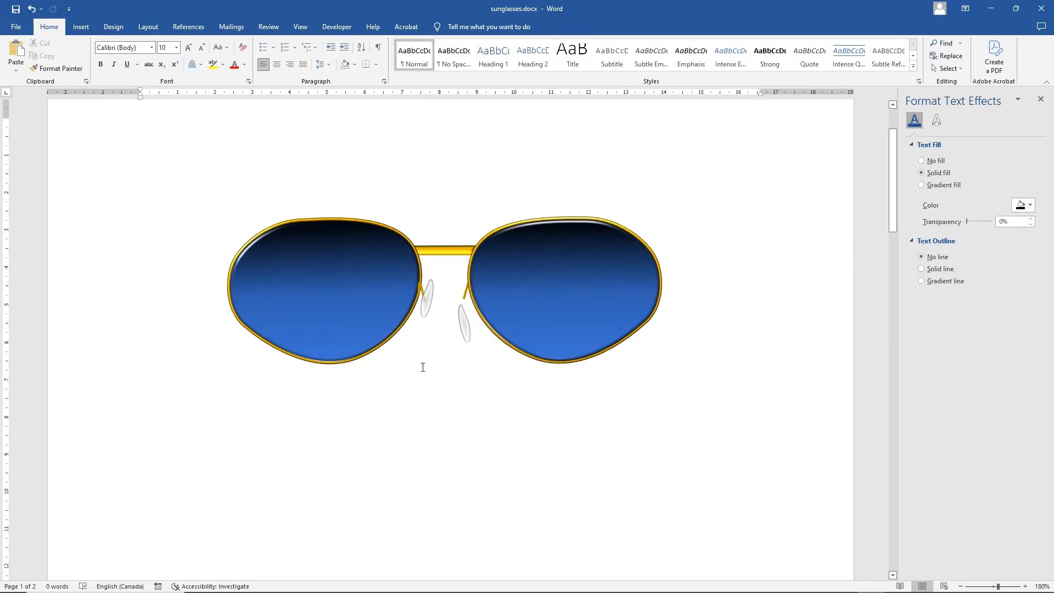
- Raise both nose pads over their connector curves and align the two pads by their top edges
left_click(429, 291)
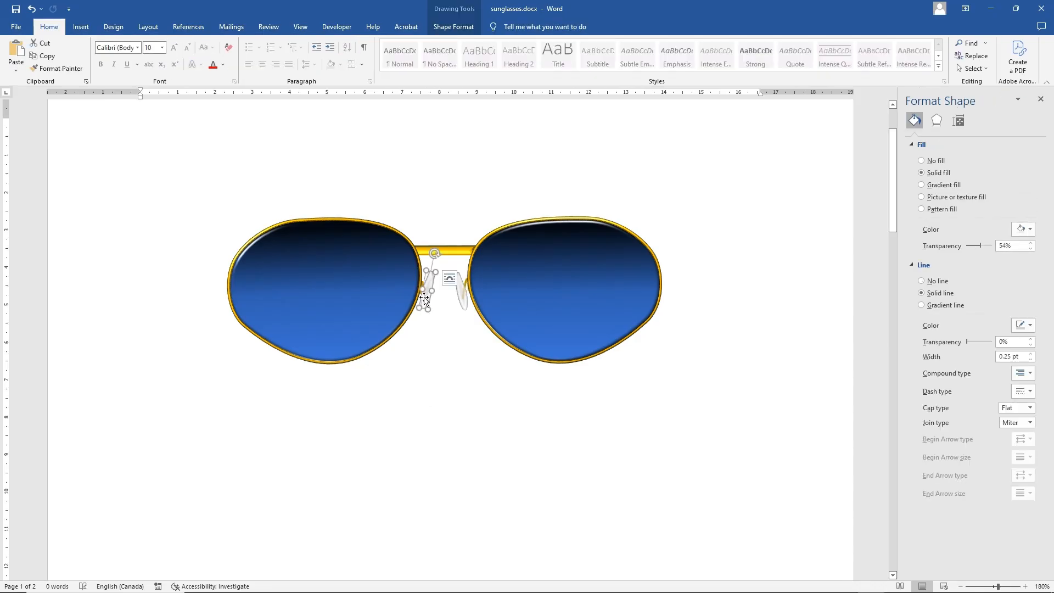
left_click(458, 290, "shift")
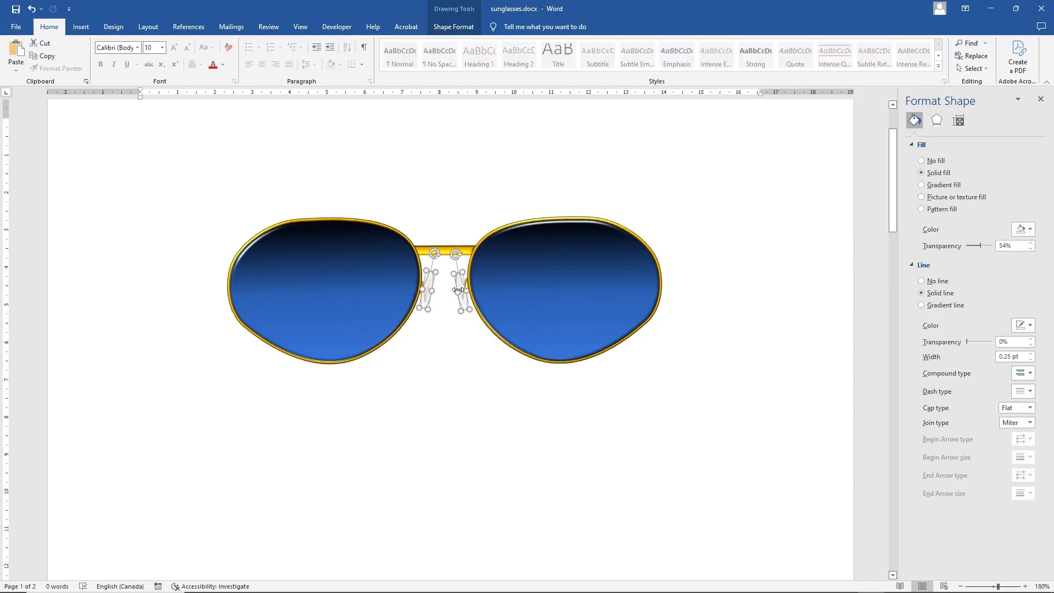
left_click(460, 23)
left_click(870, 59)
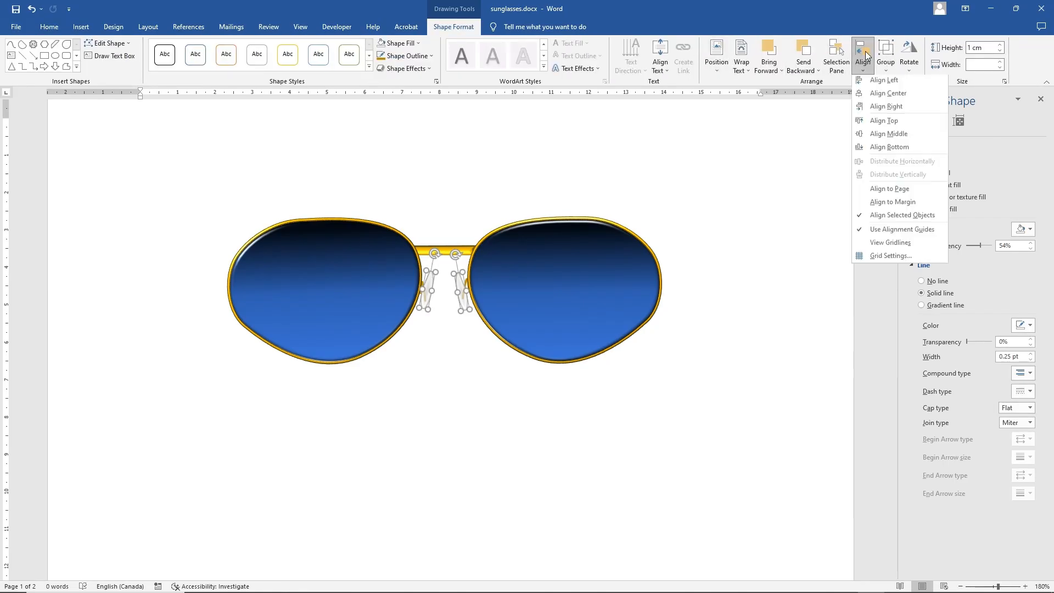
left_click(902, 123)
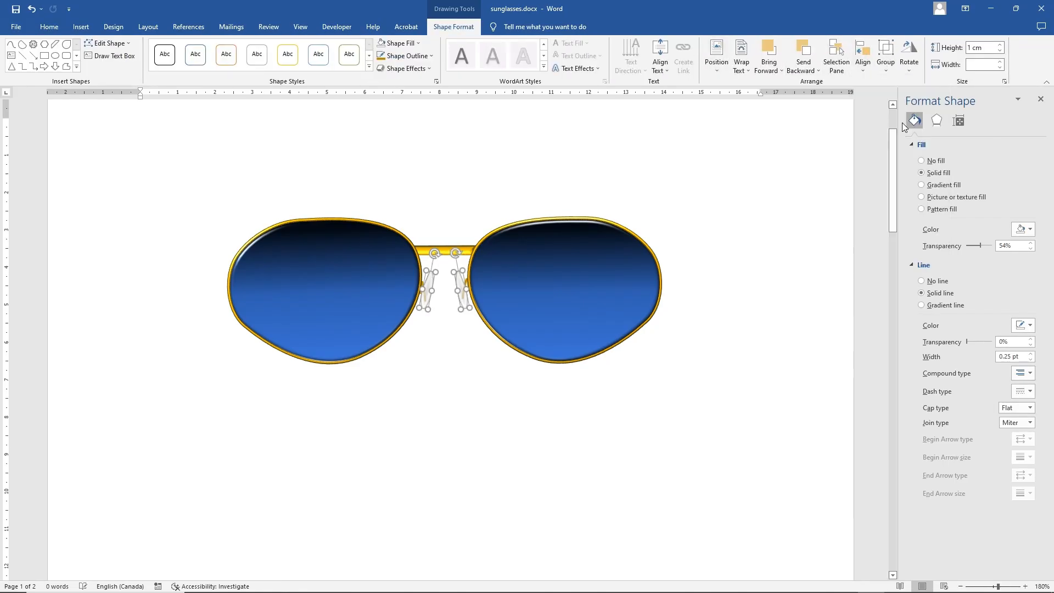
left_click(505, 197)
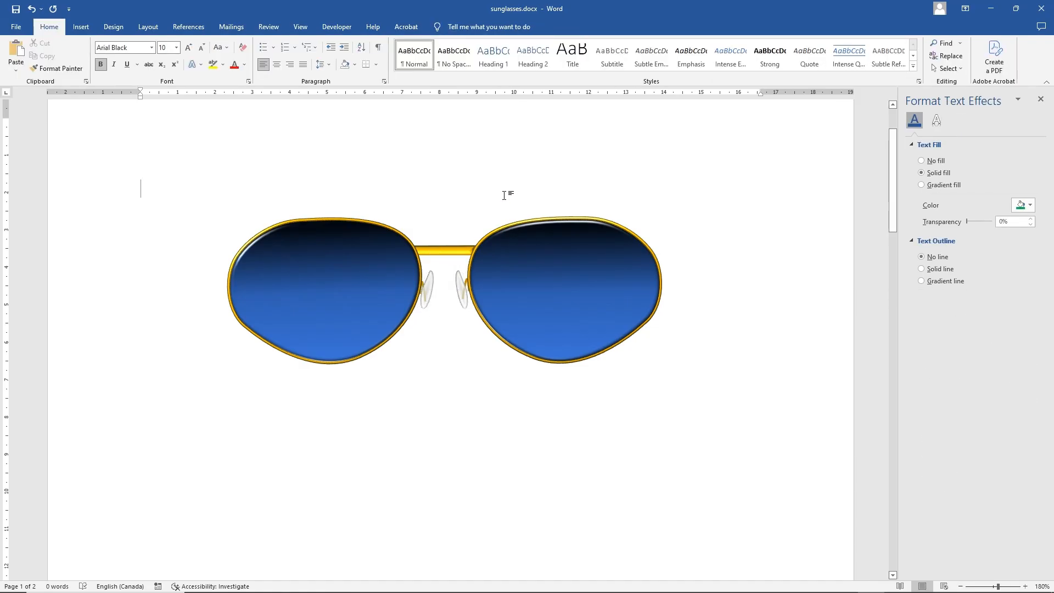
- Draw a Flowchart Manual Operation trapezoid beyond the right lens, rotate it onto its side and resize it to about 0.15 by 0.42 cm
left_click(80, 26)
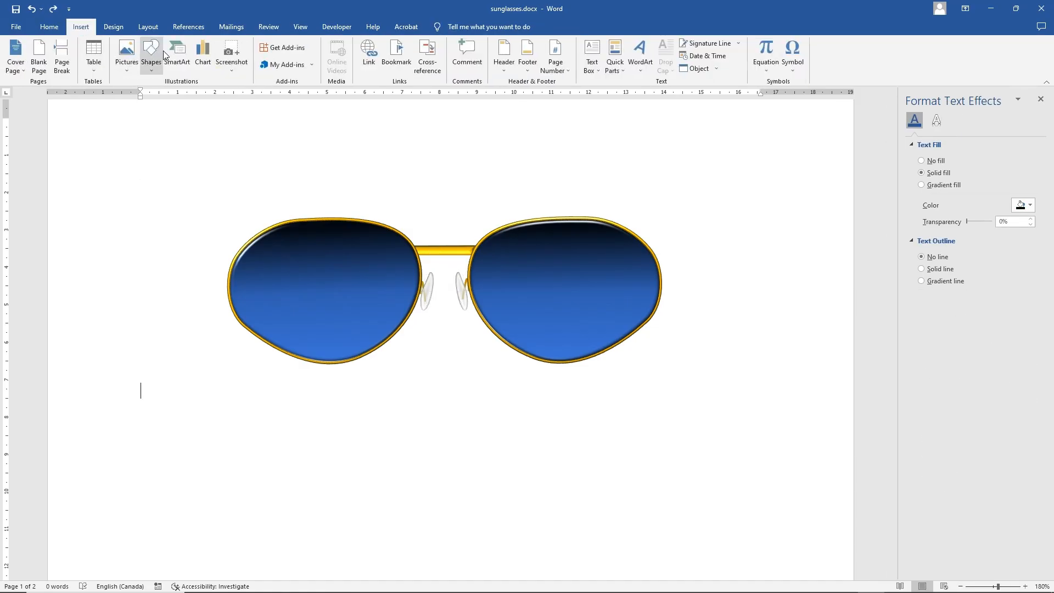
left_click(151, 55)
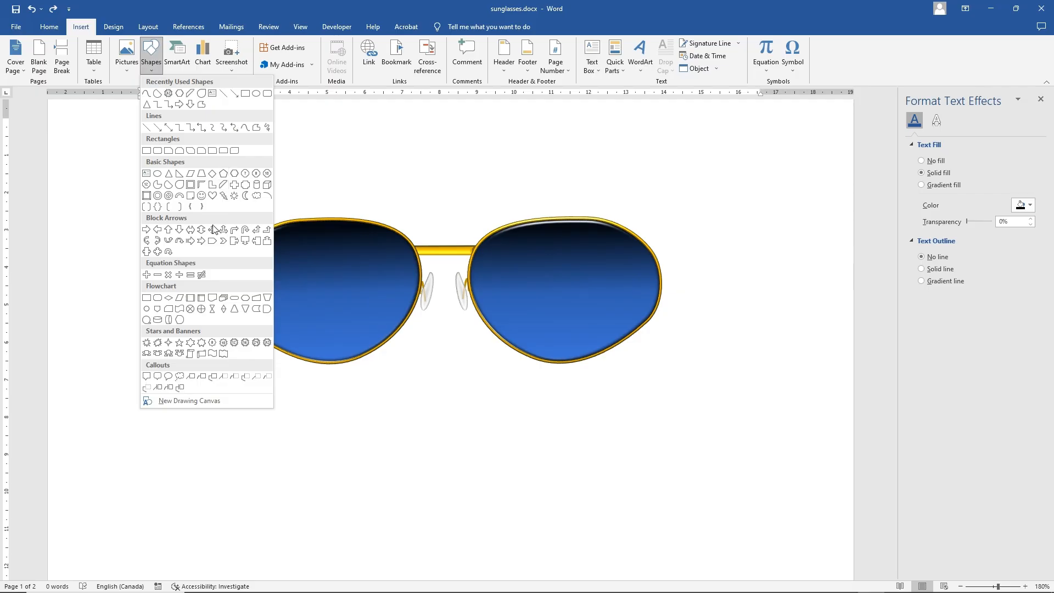
left_click(269, 299)
left_click_drag(697, 268, 721, 292)
left_click_drag(709, 249, 710, 278)
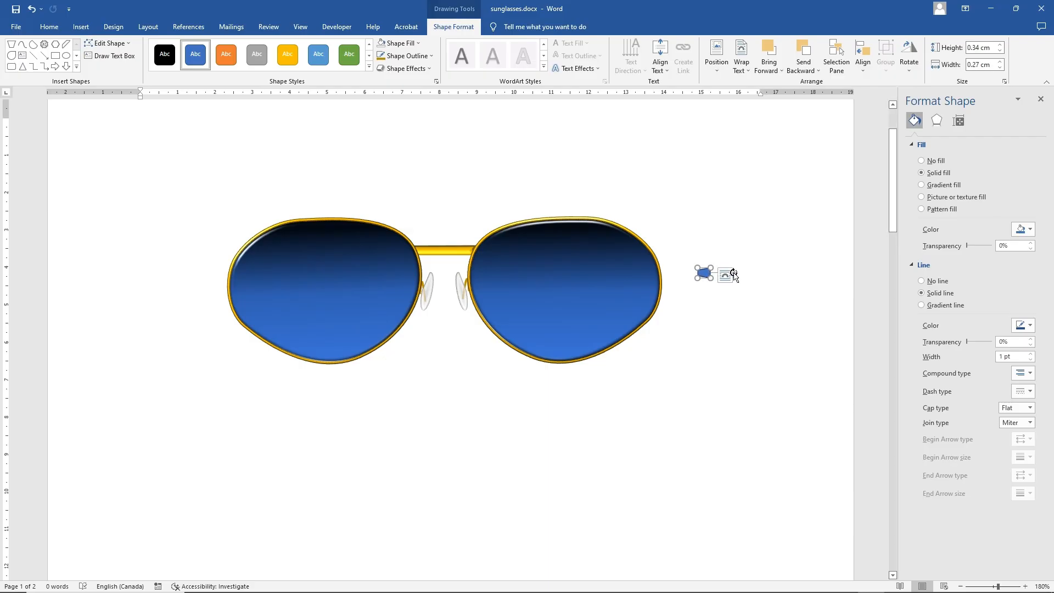
mouse_move(696, 279)
left_mouse_down()
mouse_move(701, 294)
mouse_move(661, 247)
mouse_move(662, 283)
mouse_move(705, 283)
left_mouse_up()
- Outline the small trapezoid in Gold, Accent 4, Lighter 40% and fill it with the standard orange
left_click(407, 43)
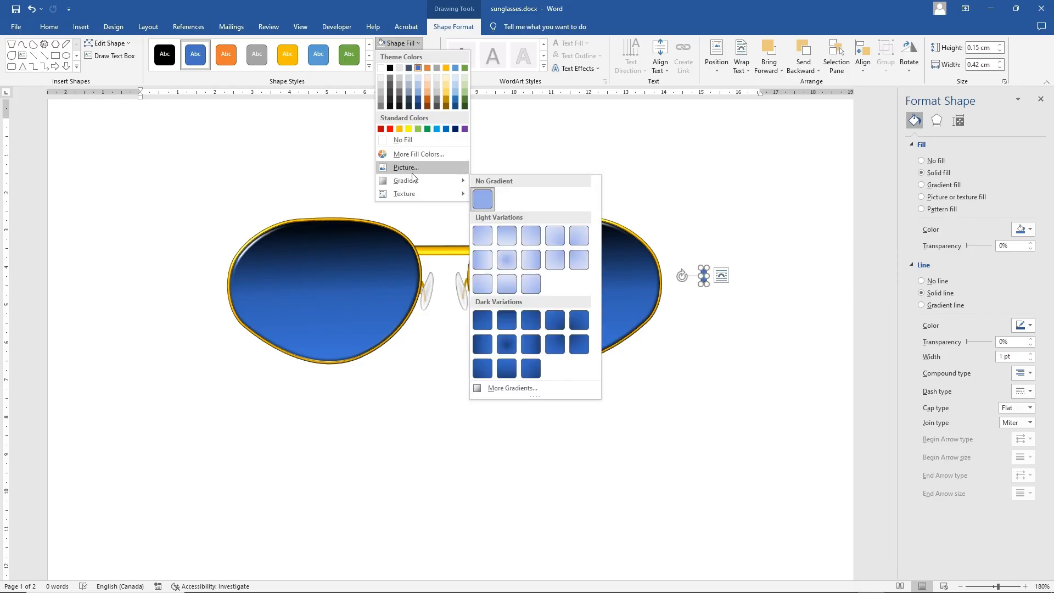
left_click(325, 129)
left_click(414, 58)
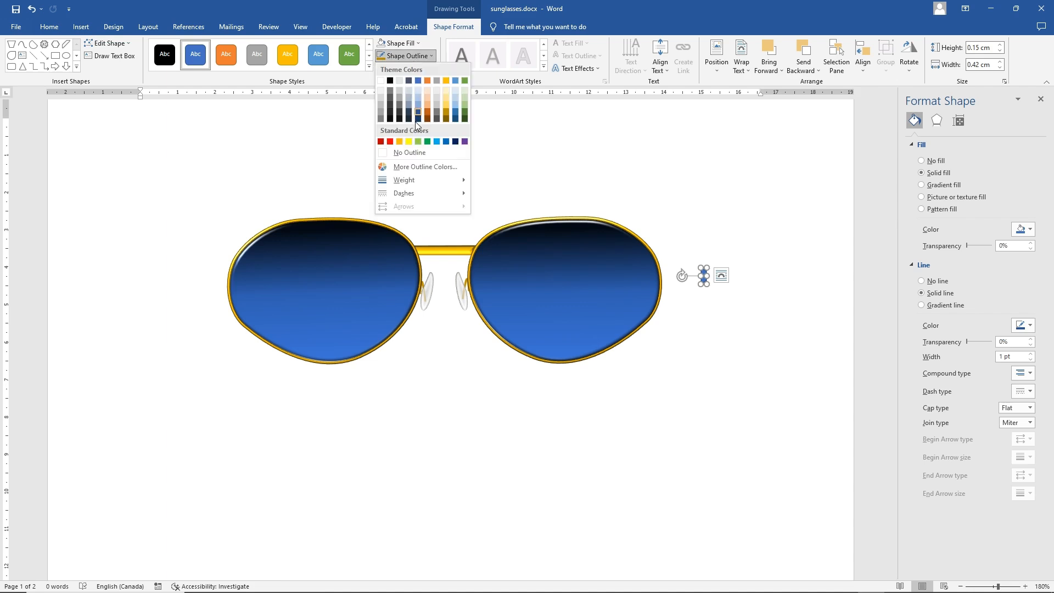
left_click(448, 110)
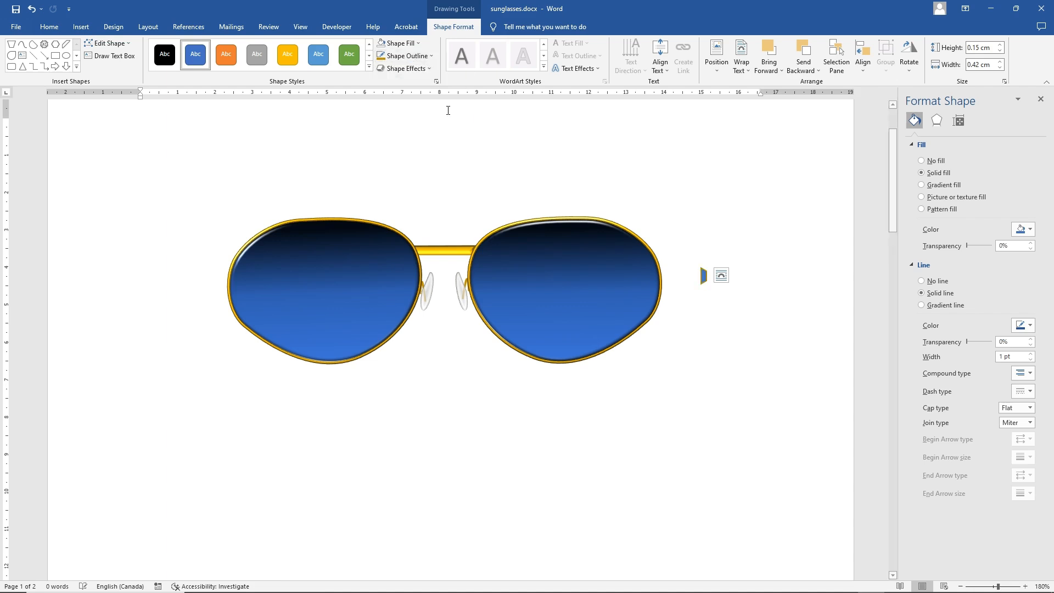
left_click(406, 57)
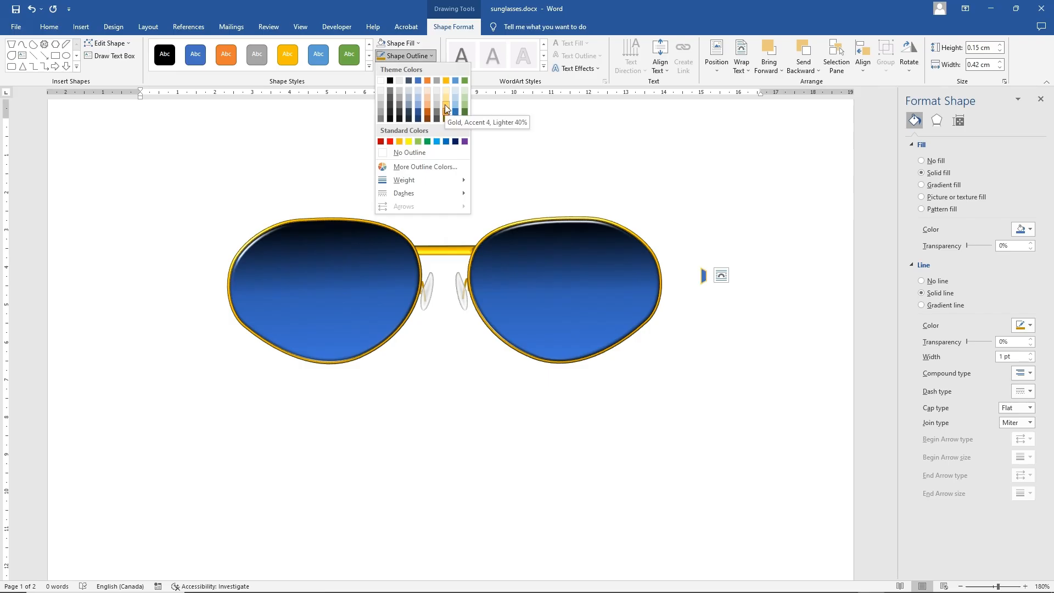
left_click(446, 107)
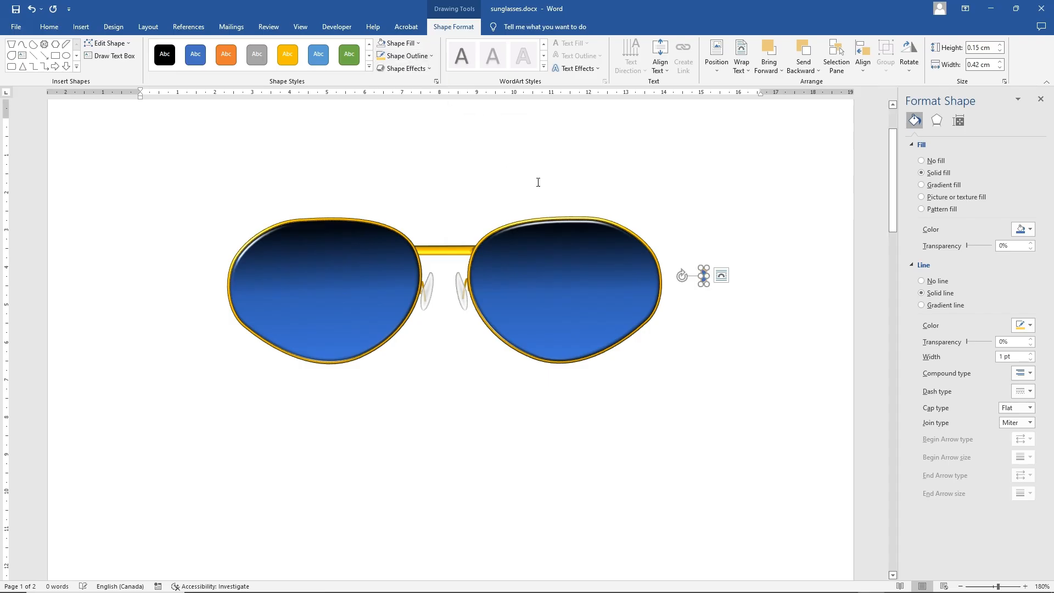
left_click(412, 44)
left_click(399, 129)
left_click(616, 170)
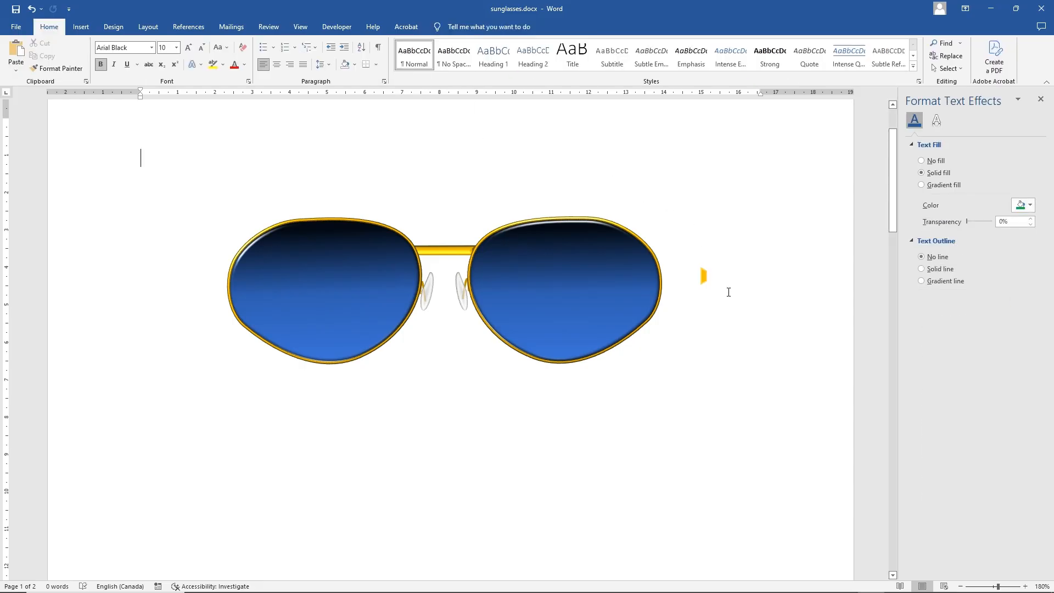
- Apply the Soft Round bevel to the orange trapezoid
left_click(703, 275)
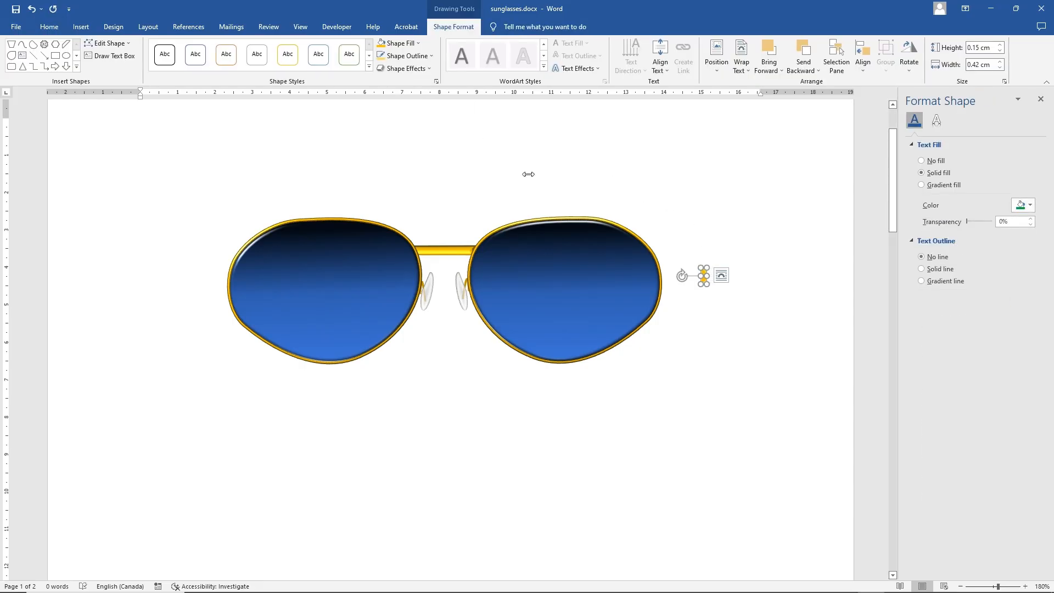
left_click(412, 70)
mouse_move(419, 208)
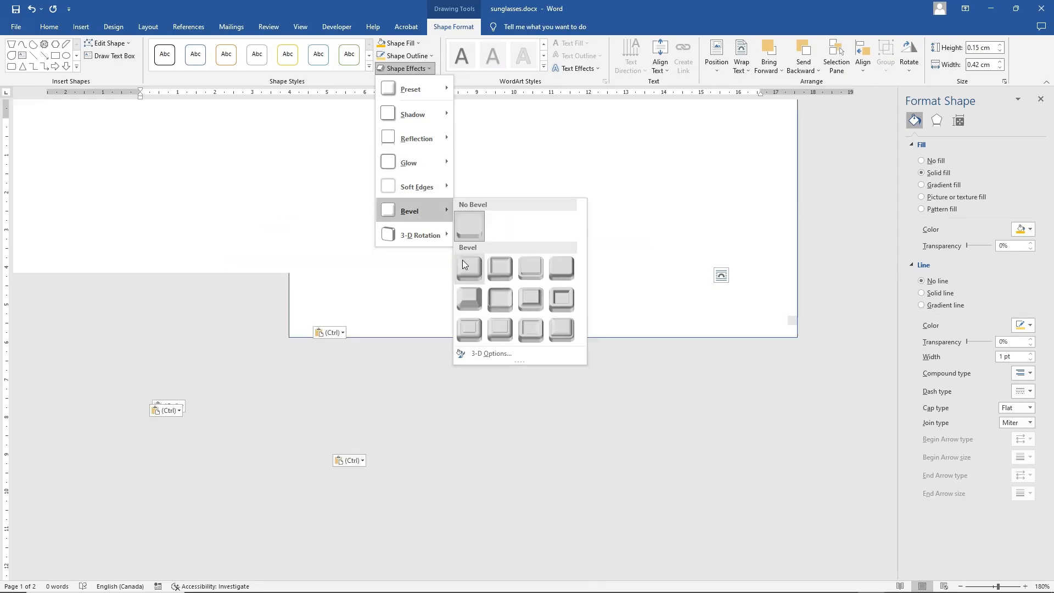
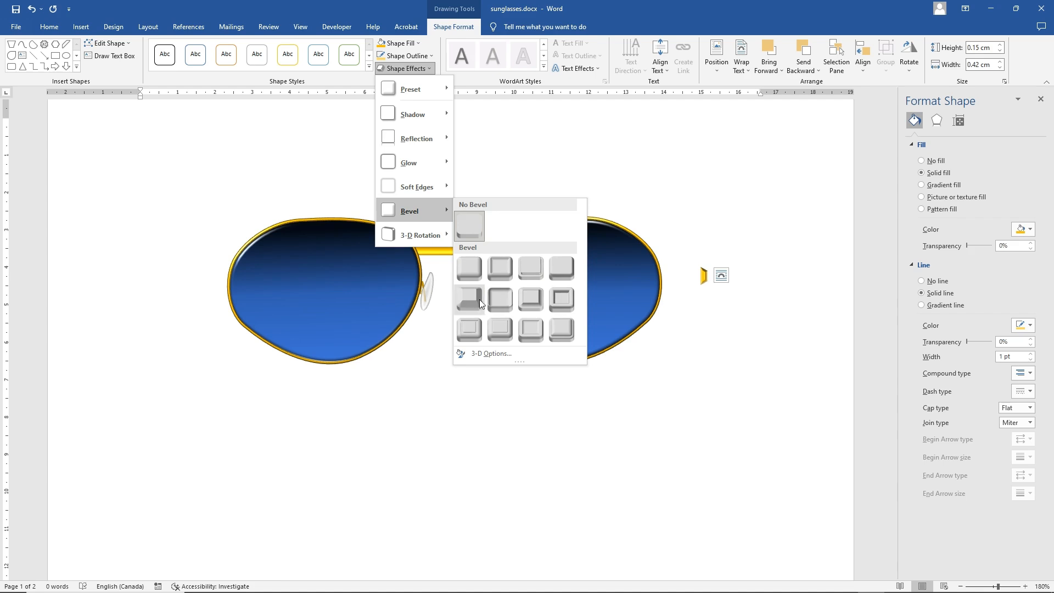
left_click(499, 299)
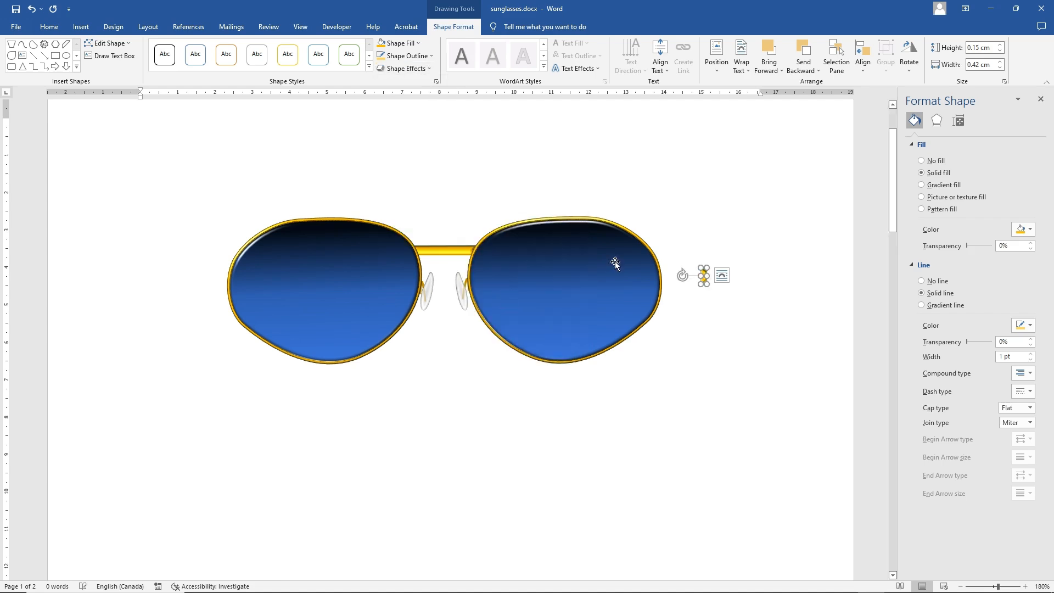
- Remove the trapezoid's outline and place the shape against the right lens's outer rim as a hinge
left_click(706, 212)
left_click_drag(703, 282, 665, 279)
left_click(712, 254)
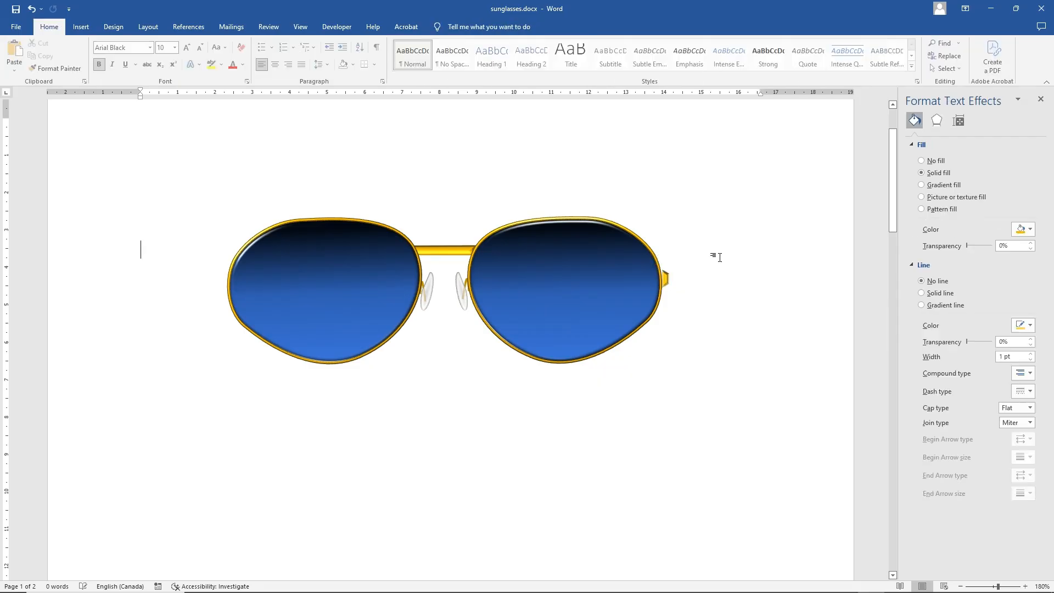
- Set the 3-D lighting angle of the hinge trapezoid to 210°
left_click(666, 280)
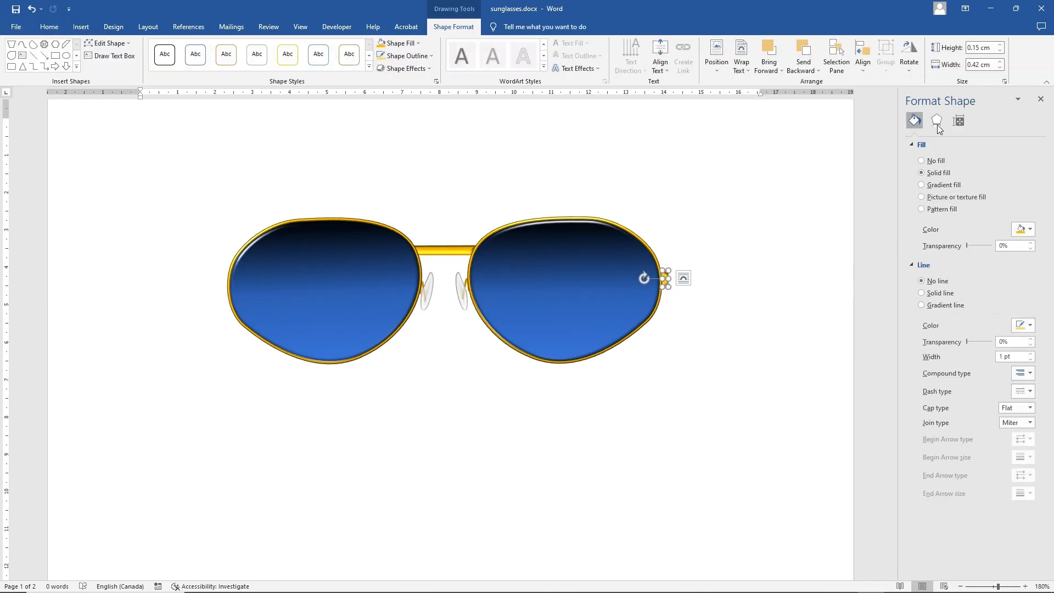
left_click(937, 122)
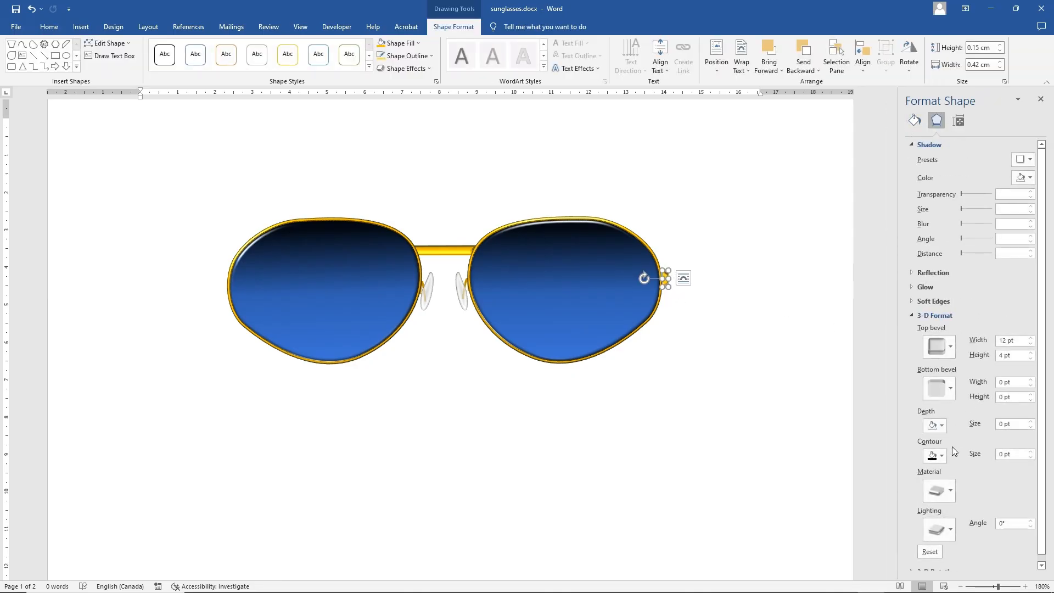
left_click(1030, 520)
left_click(1031, 520)
left_click(722, 452)
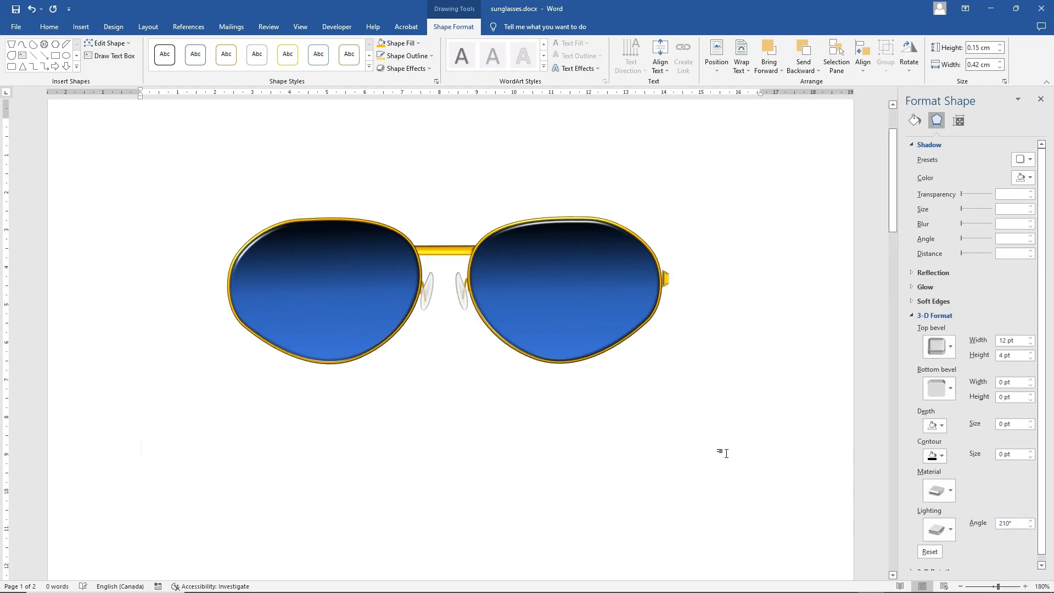
- Nudge the hinge trapezoid closer to the right lens's rim and reduce its height to 0.13 cm
left_click(667, 280)
left_click_drag(670, 281, 666, 280)
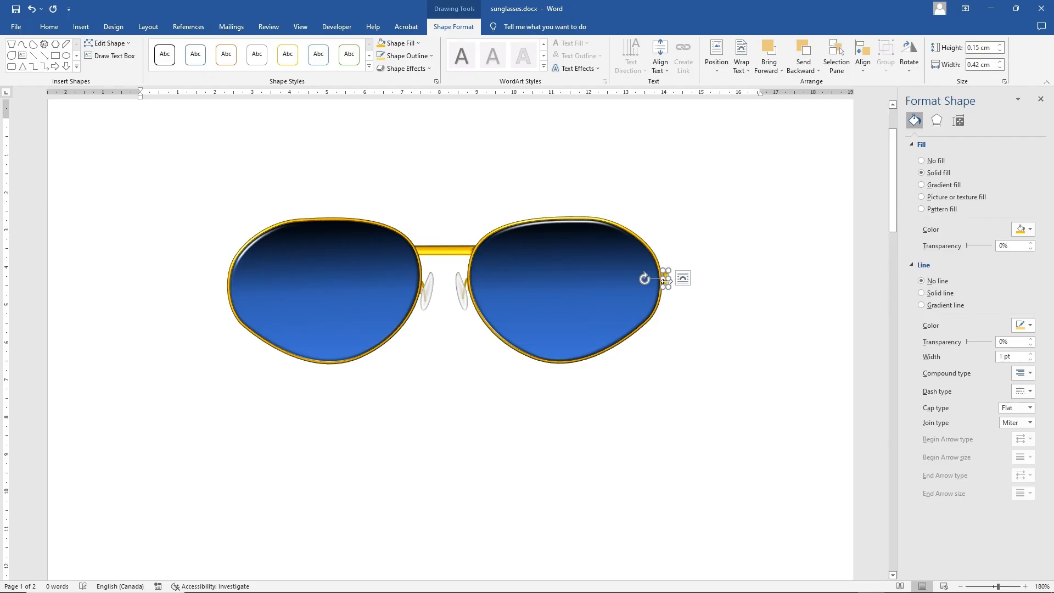
left_click(690, 306)
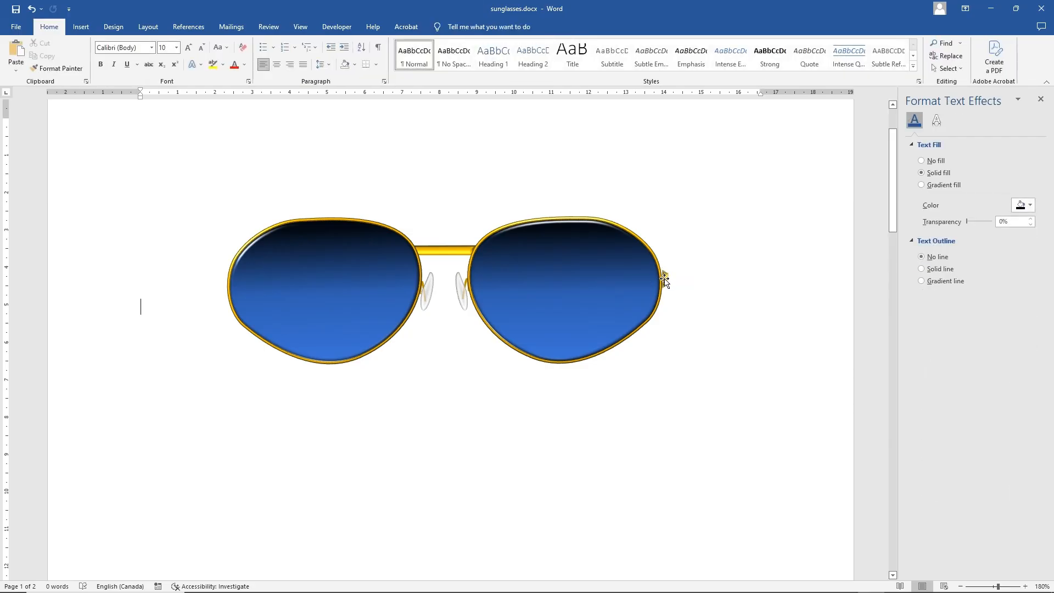
- Open the alignment options for the hinge trapezoid at the right lens's outer rim
left_click(666, 280)
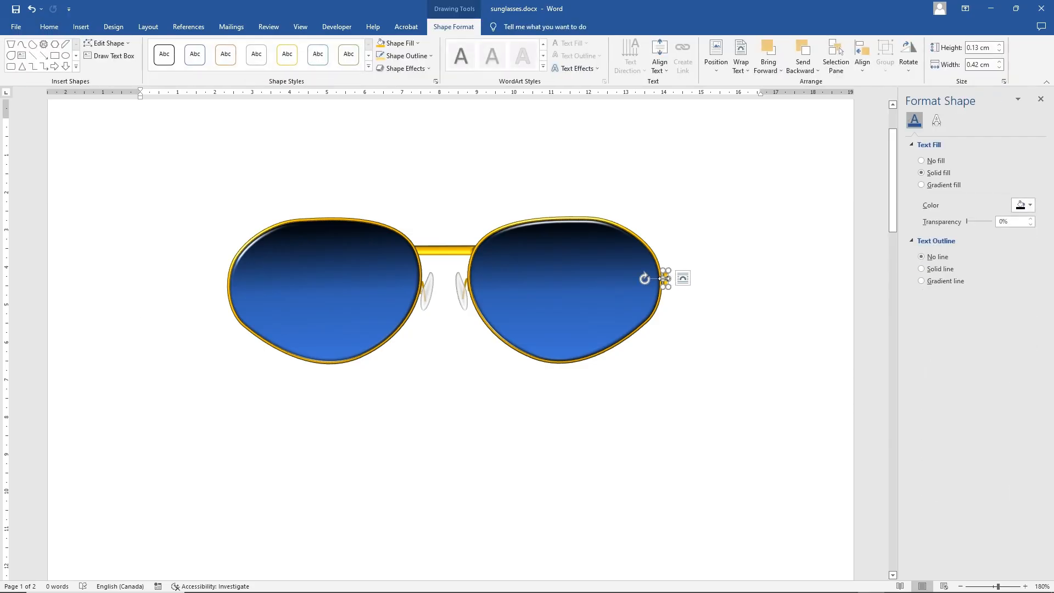
left_click(870, 62)
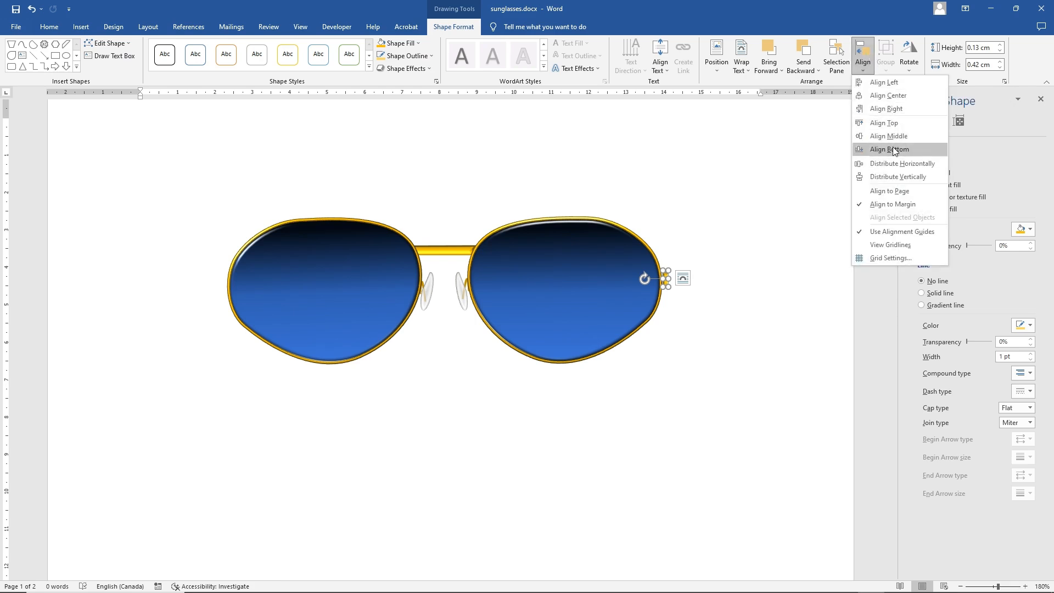
- Set the rotation of the small gold hinge piece on the right lens's outer edge to 269° in its layout settings
left_click(707, 222)
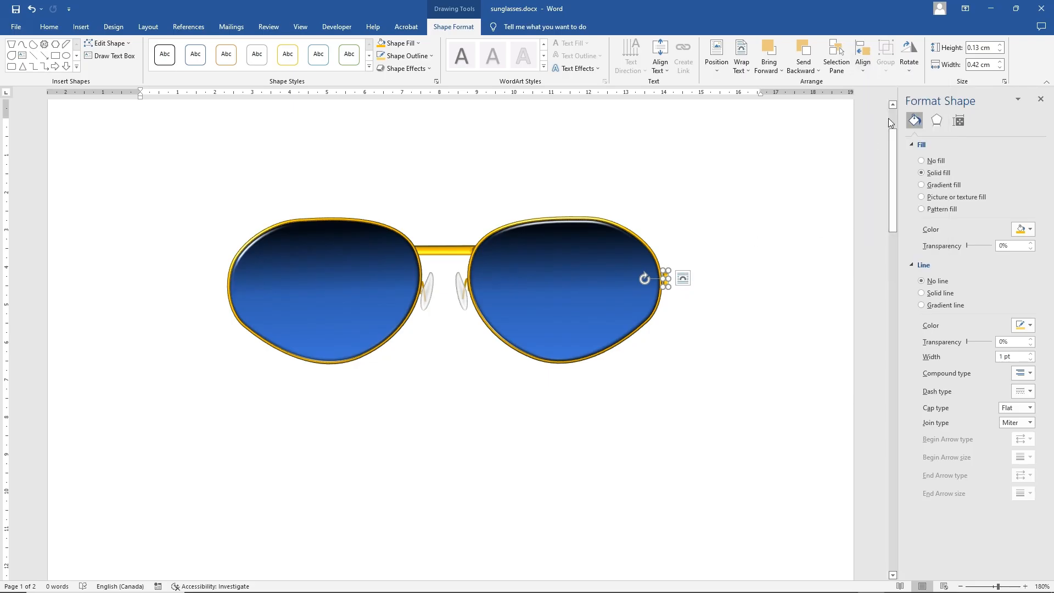
left_click(1004, 81)
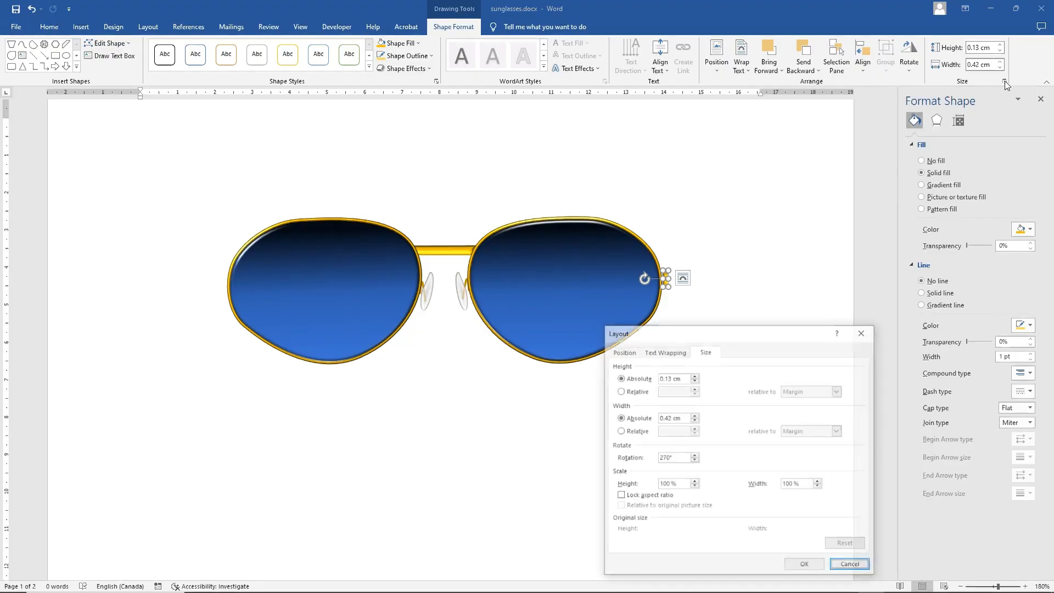
left_click(622, 351)
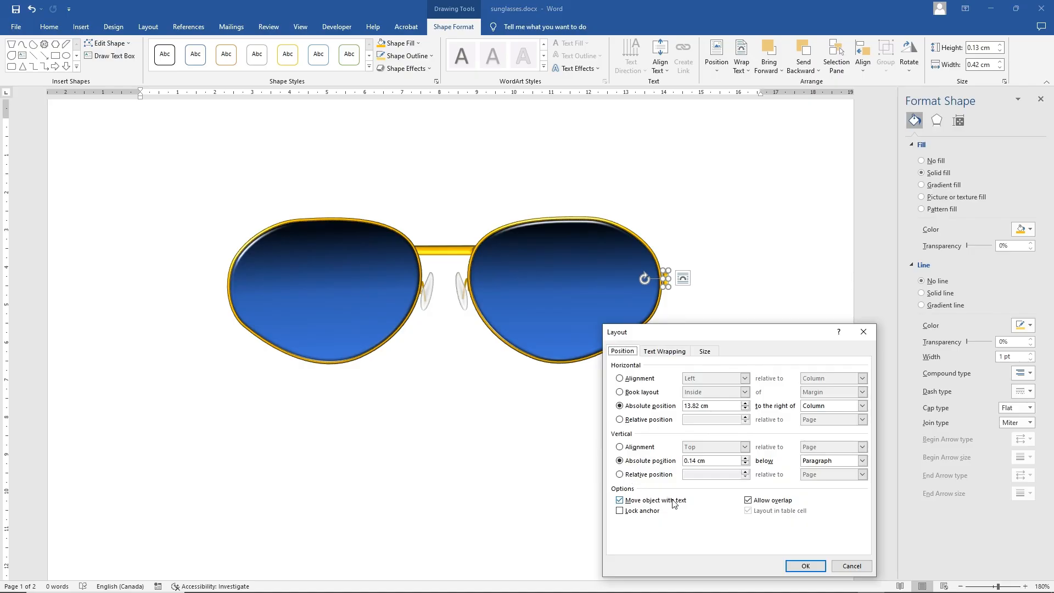
left_click(666, 352)
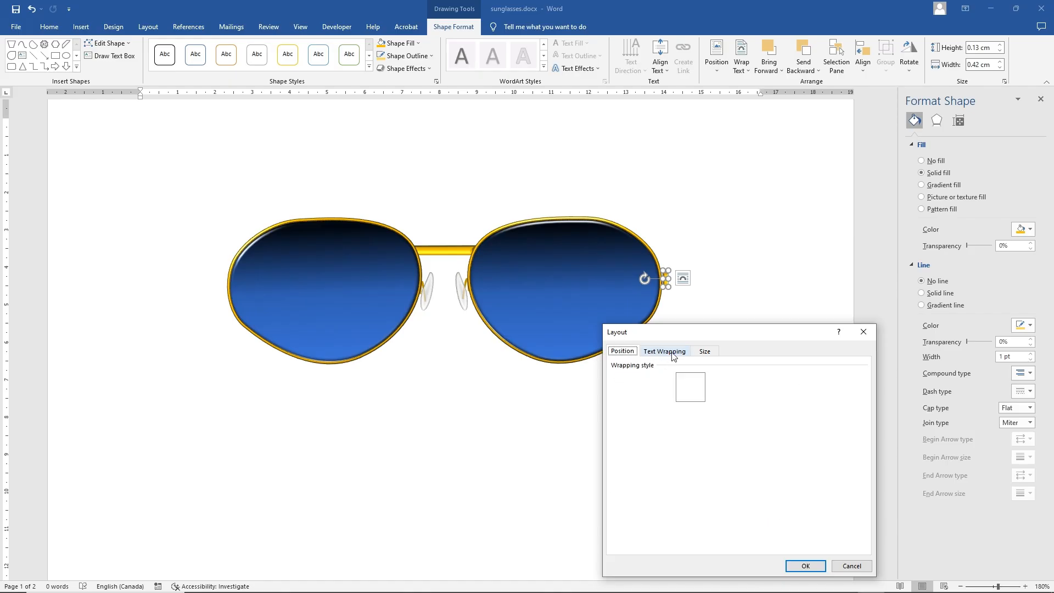
left_click(702, 350)
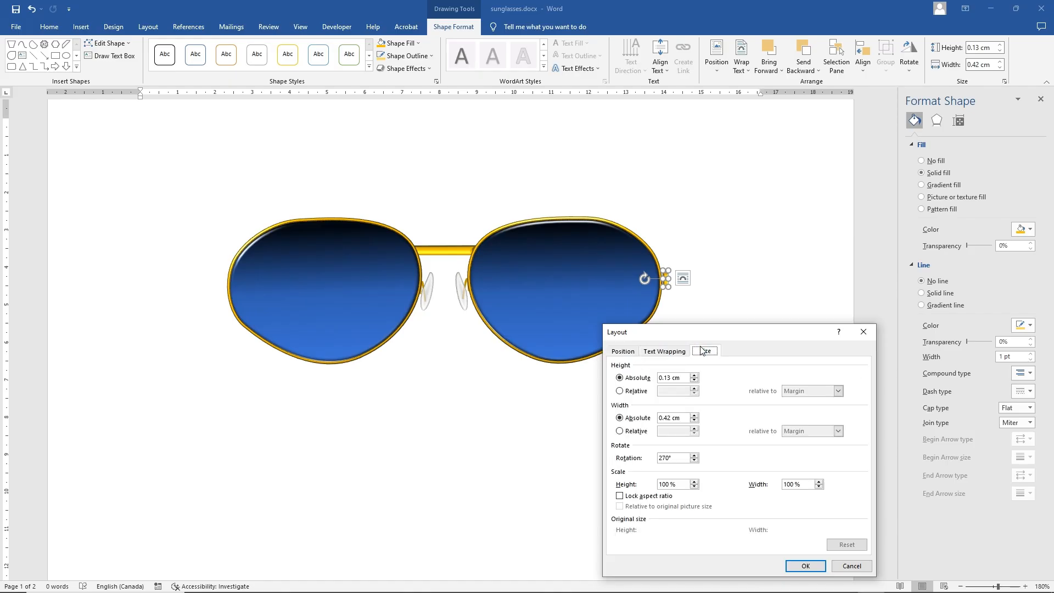
left_click(694, 461)
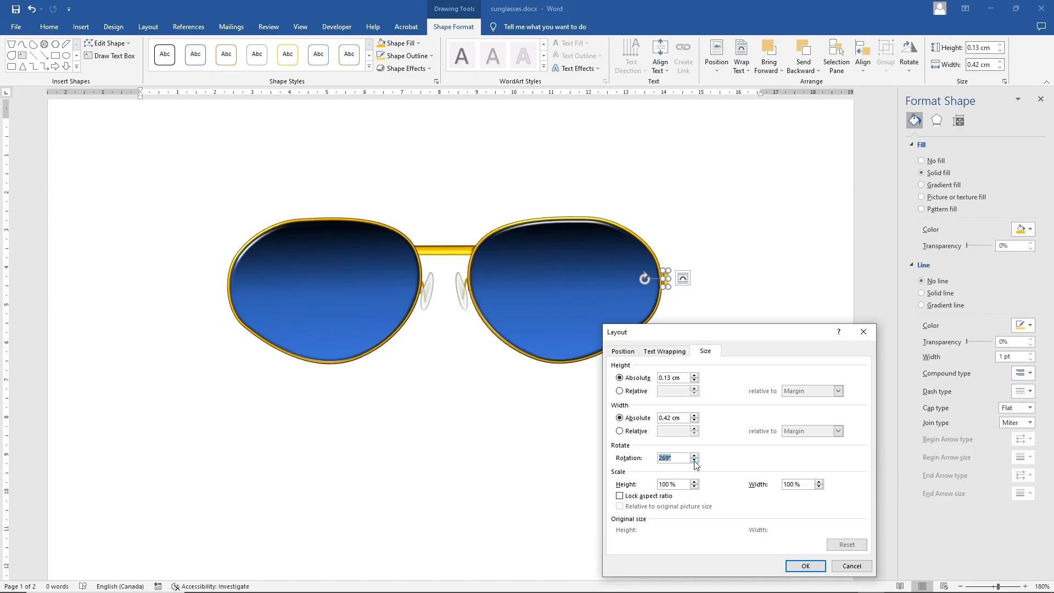
left_click(805, 565)
left_click(713, 425)
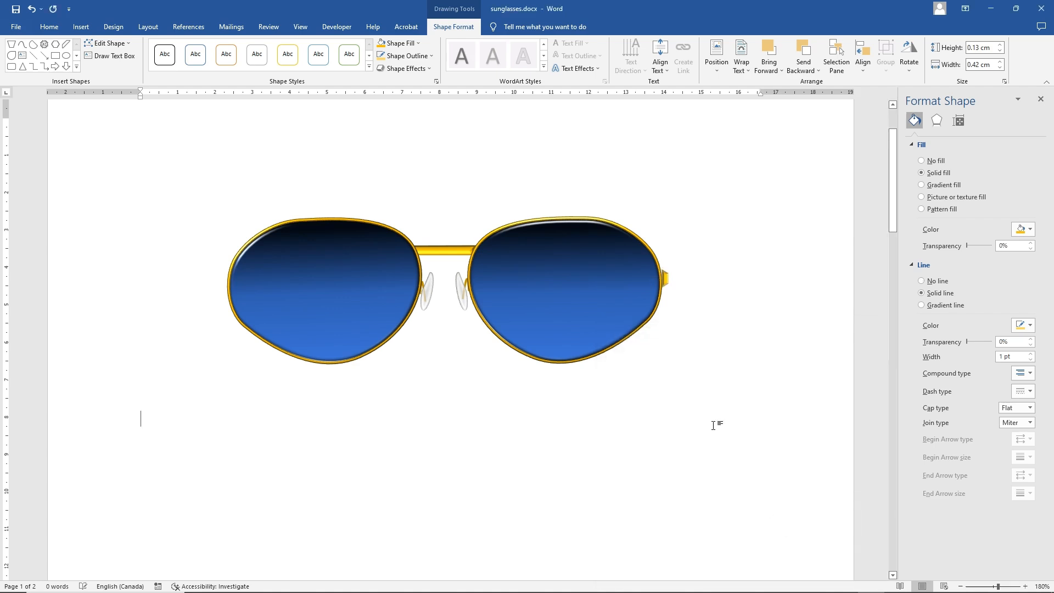
- Set the gold hinge piece's rotation to 268°
left_click(664, 279)
left_click(1004, 81)
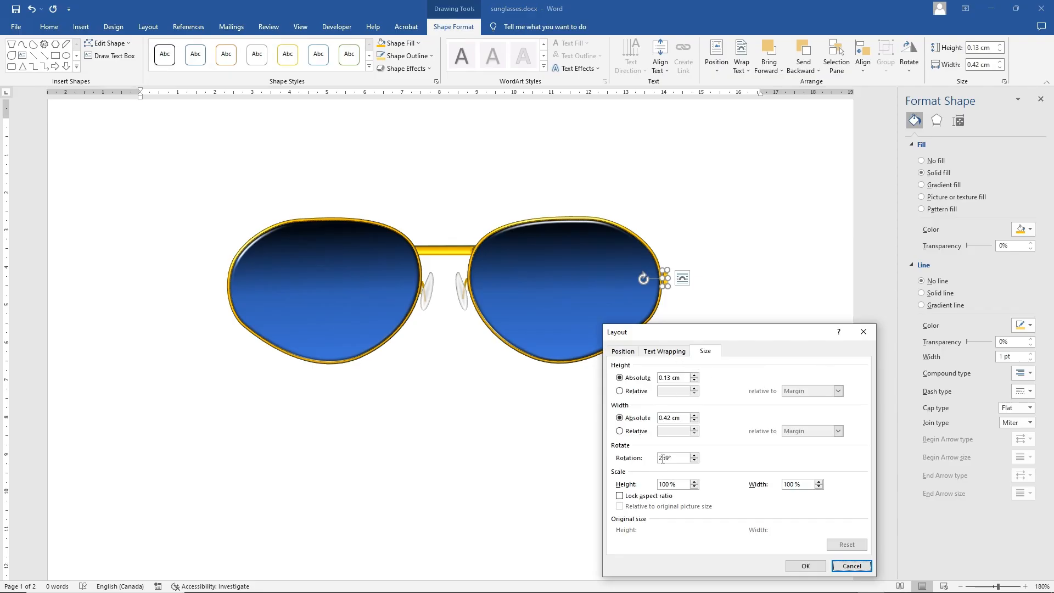
left_click(694, 462)
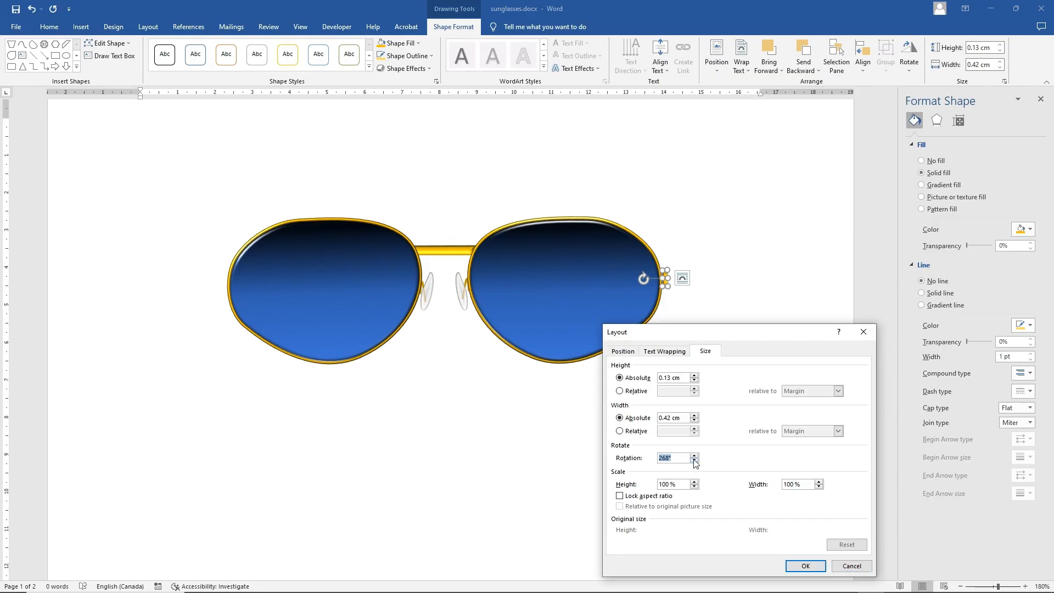
left_click(805, 565)
left_click(735, 435)
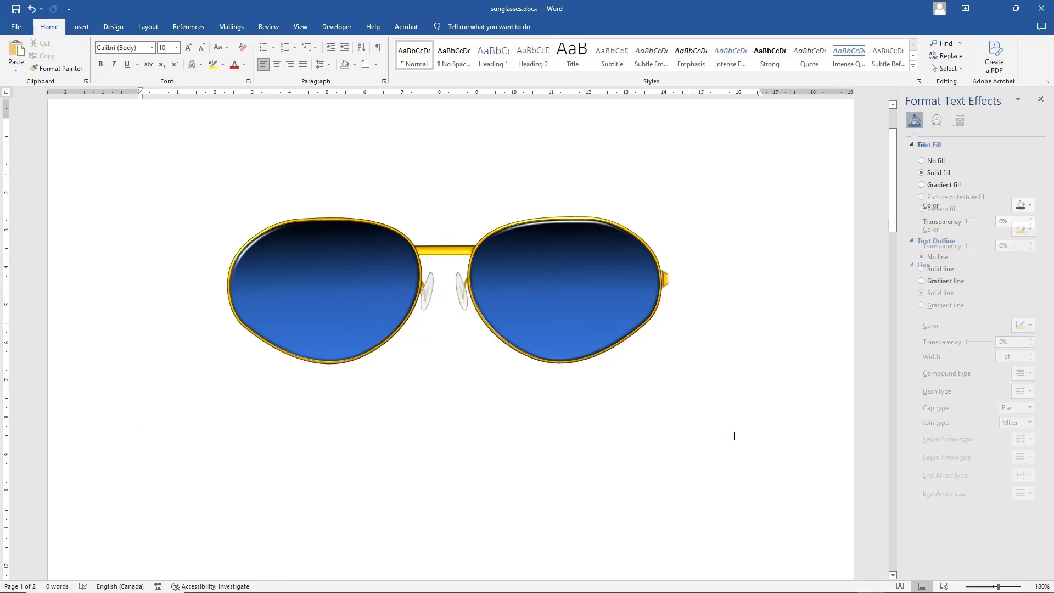
- Set the gold hinge piece's rotation to 267°
left_click(665, 278)
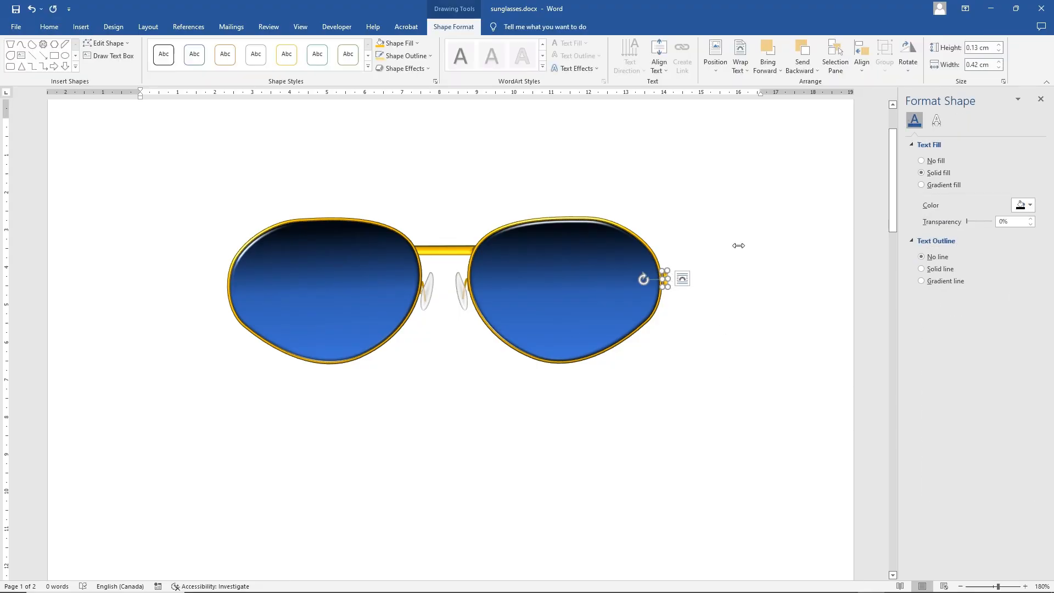
left_click(1004, 81)
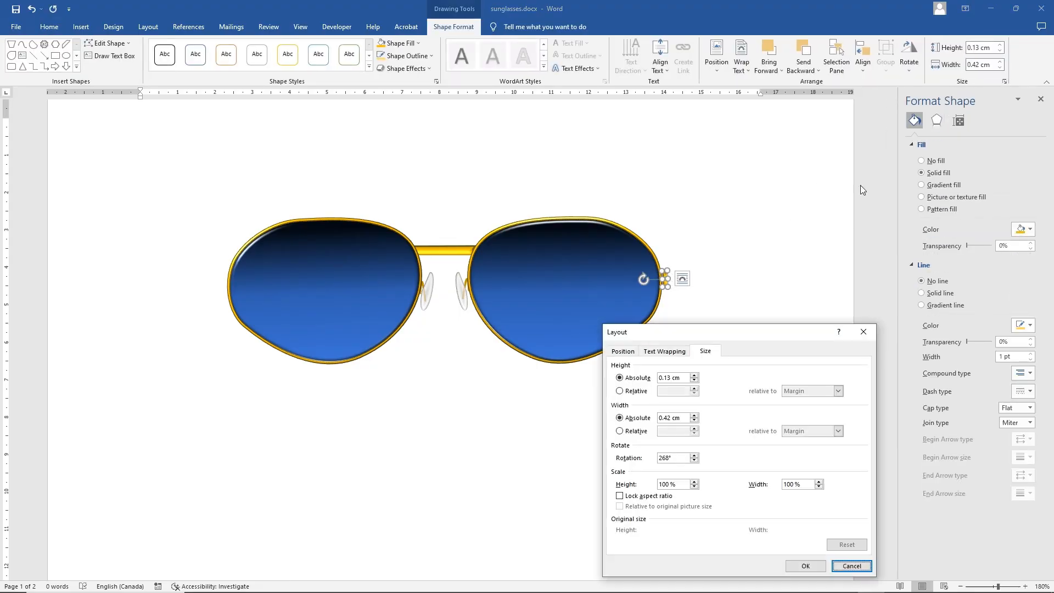
left_click(694, 462)
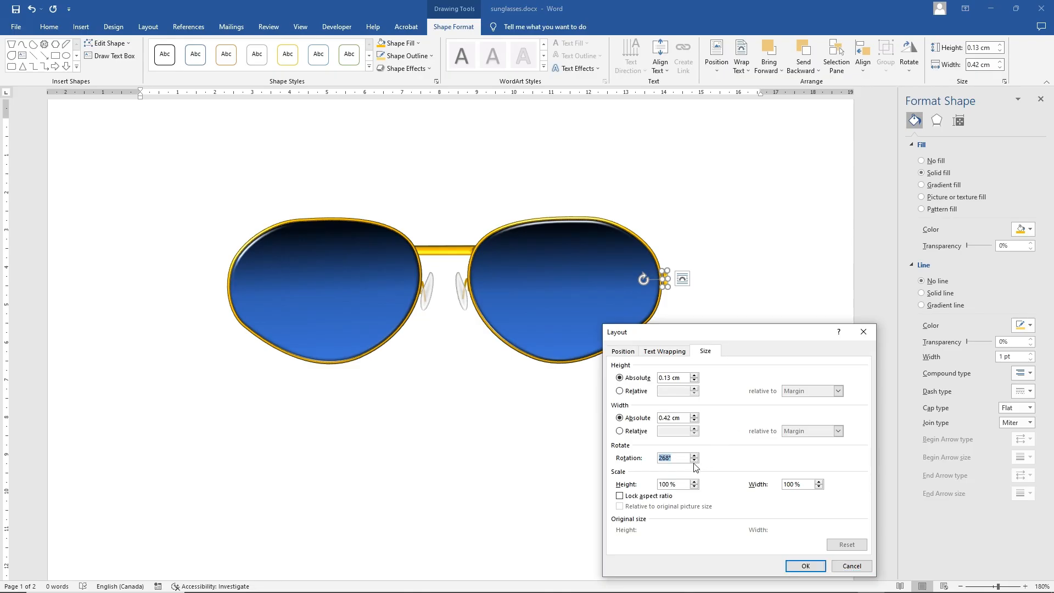
left_click(804, 565)
left_click(723, 431)
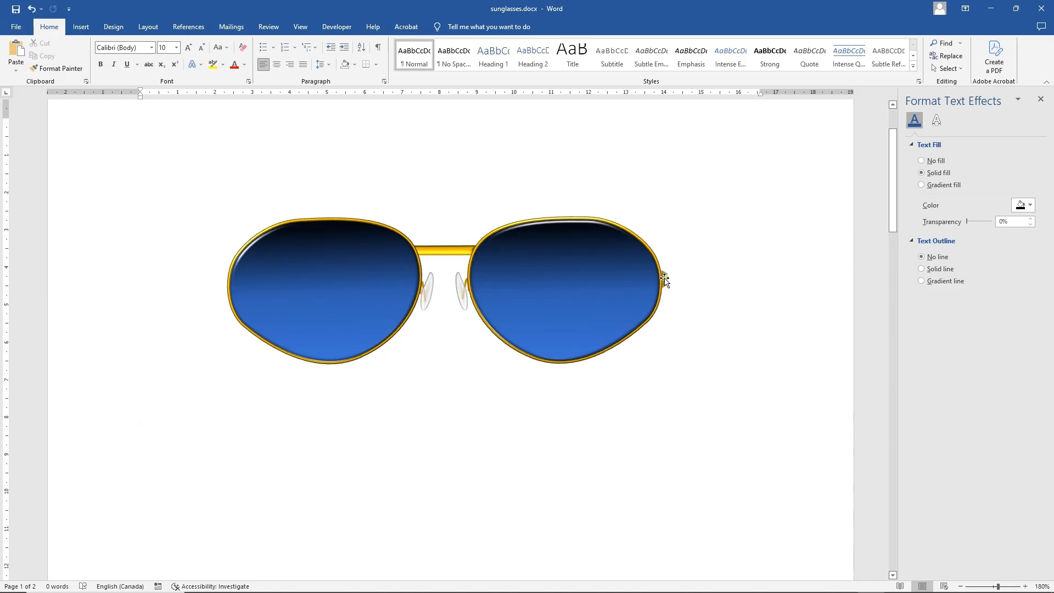
- Move the gold hinge piece slightly up against the right lens frame and set its rotation to 266°
left_click_drag(665, 279, 661, 267)
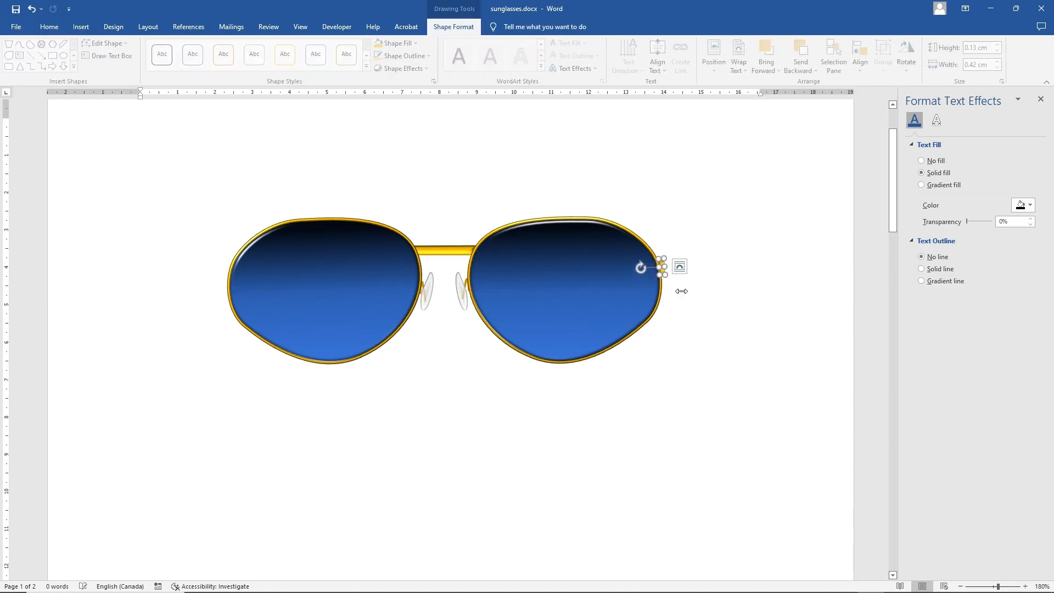
left_click(698, 306)
left_click(660, 266)
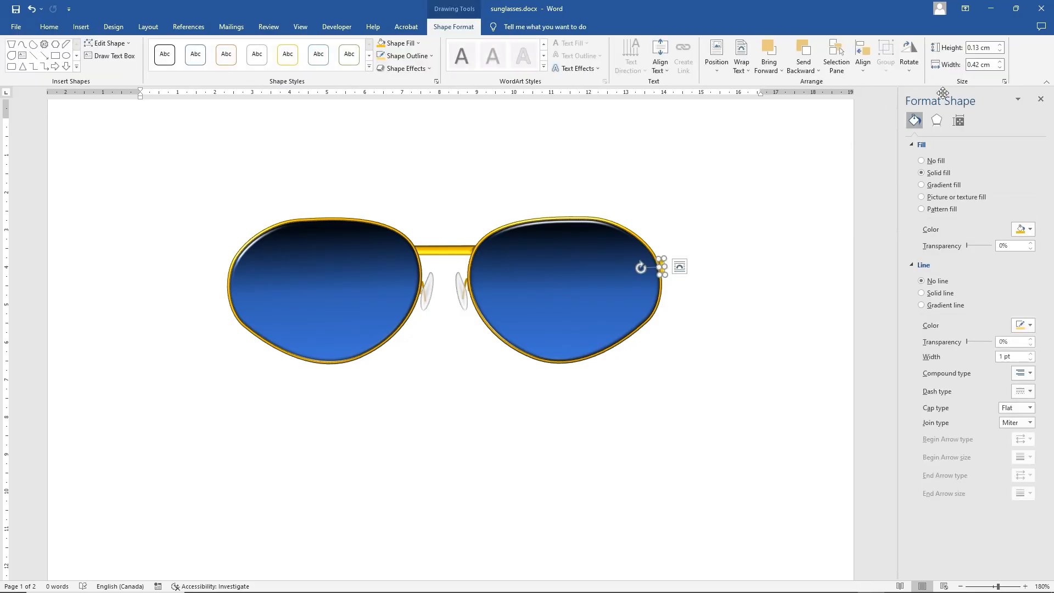
left_click(1005, 81)
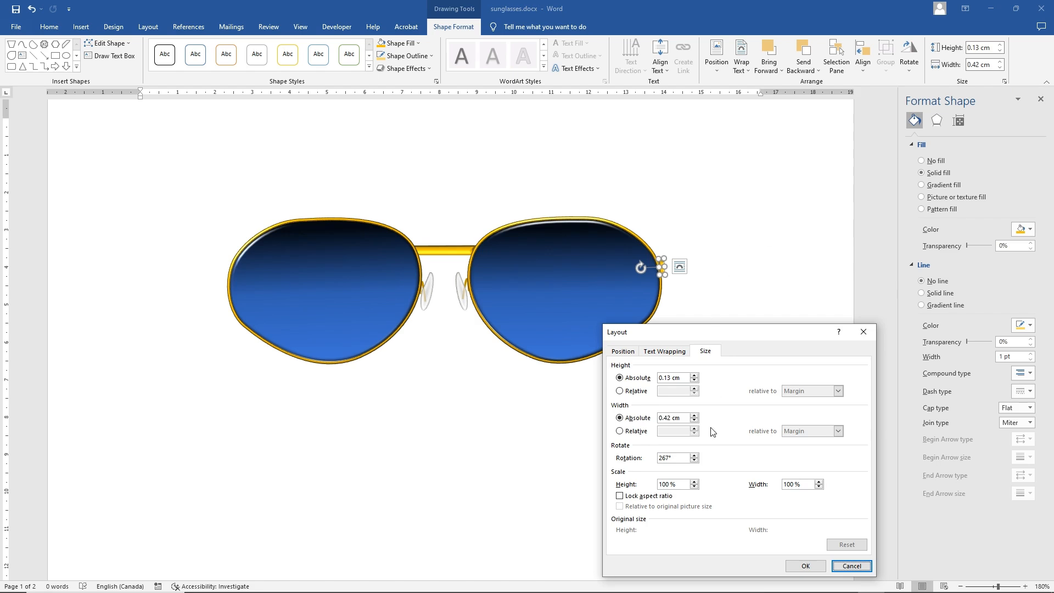
left_click(694, 455)
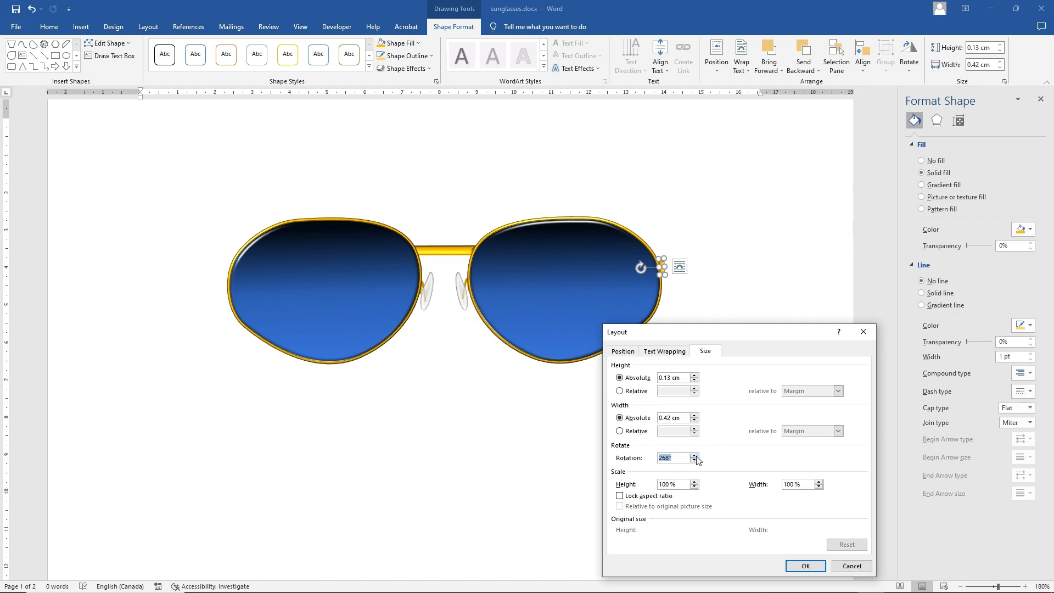
left_click(805, 566)
left_click(716, 431)
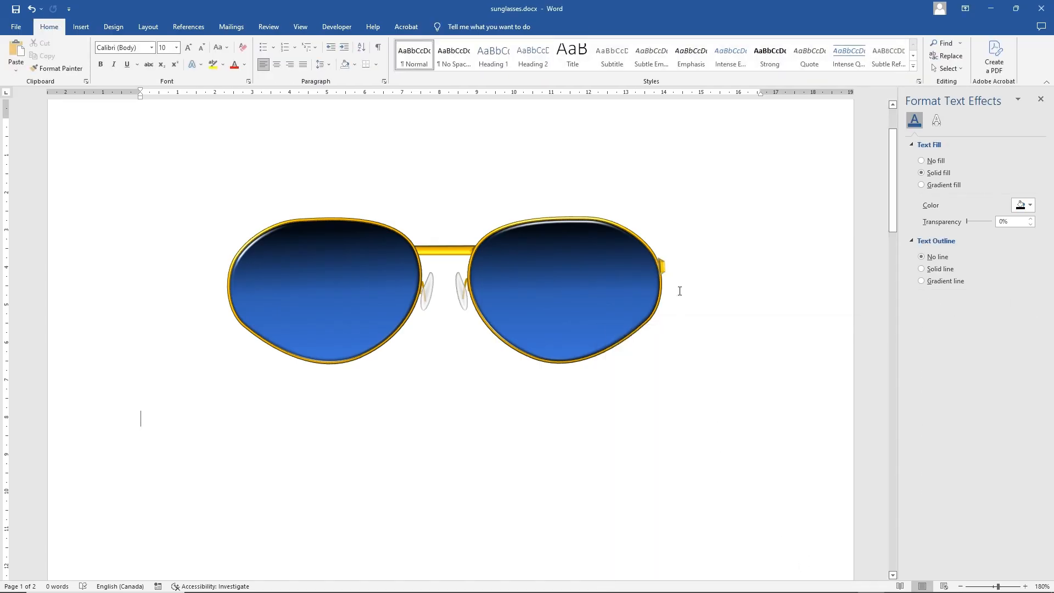
- Reduce the gold hinge piece's rotation slightly below 266° in its layout settings
left_click(662, 266)
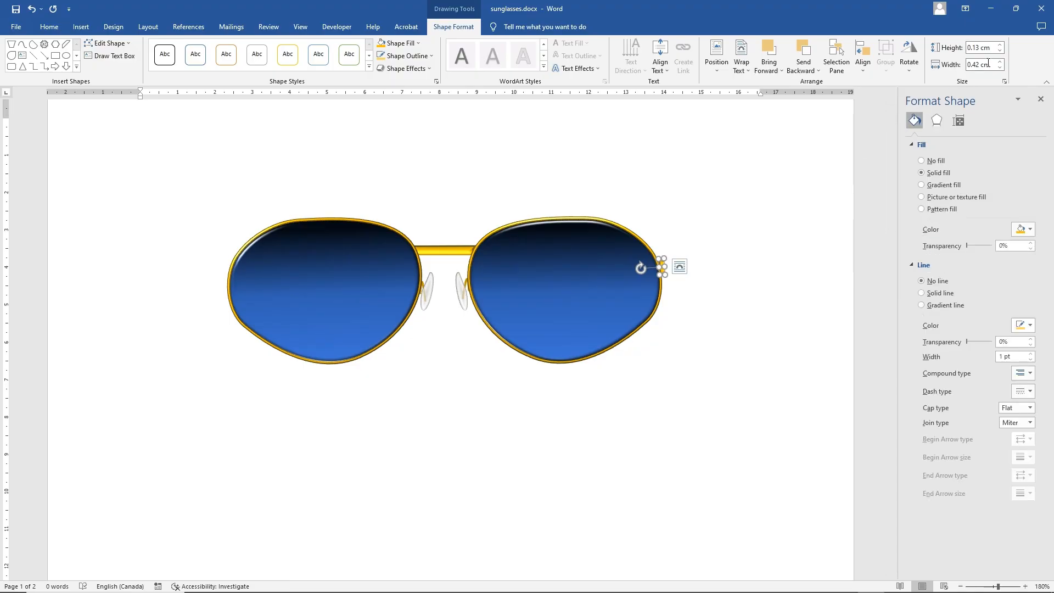
left_click(1004, 82)
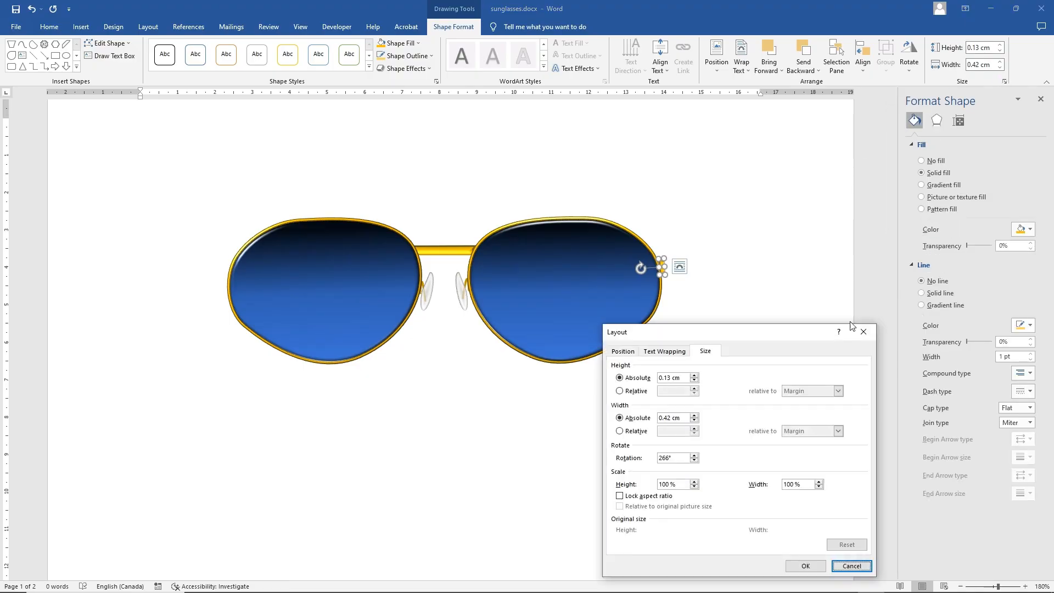
left_click(695, 460)
left_click(805, 565)
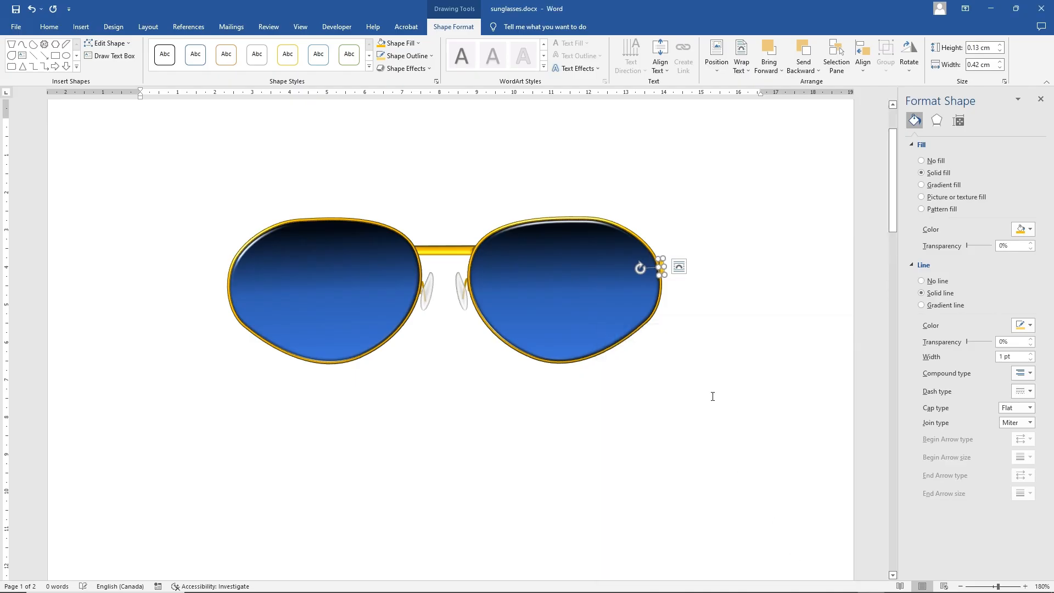
left_click(712, 397)
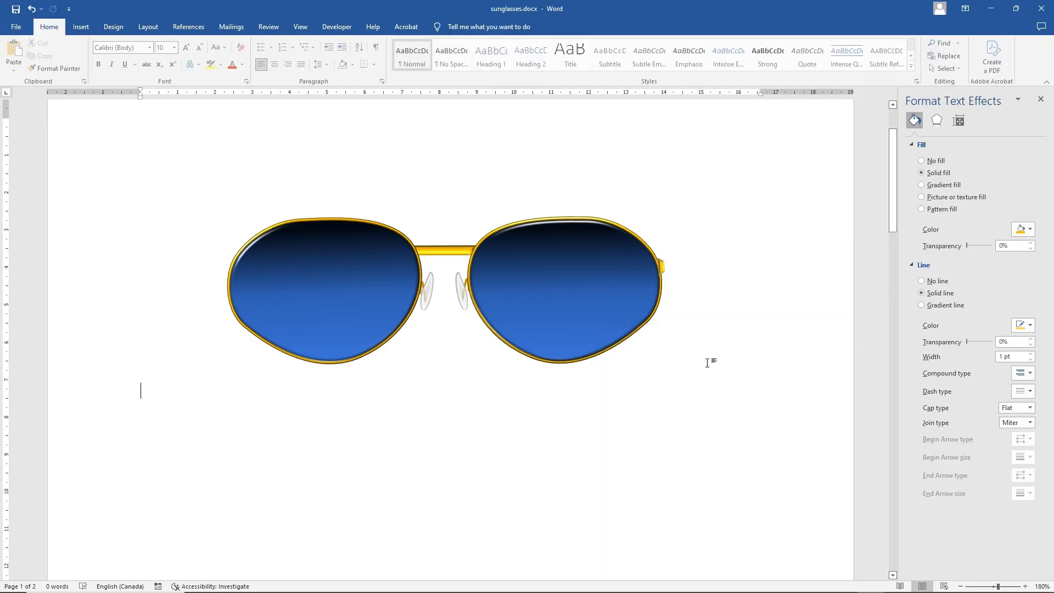
- Fine-tune the gold hinge piece's tilt freehand, turning it slightly further counterclockwise to follow the frame's curve
left_click(661, 268)
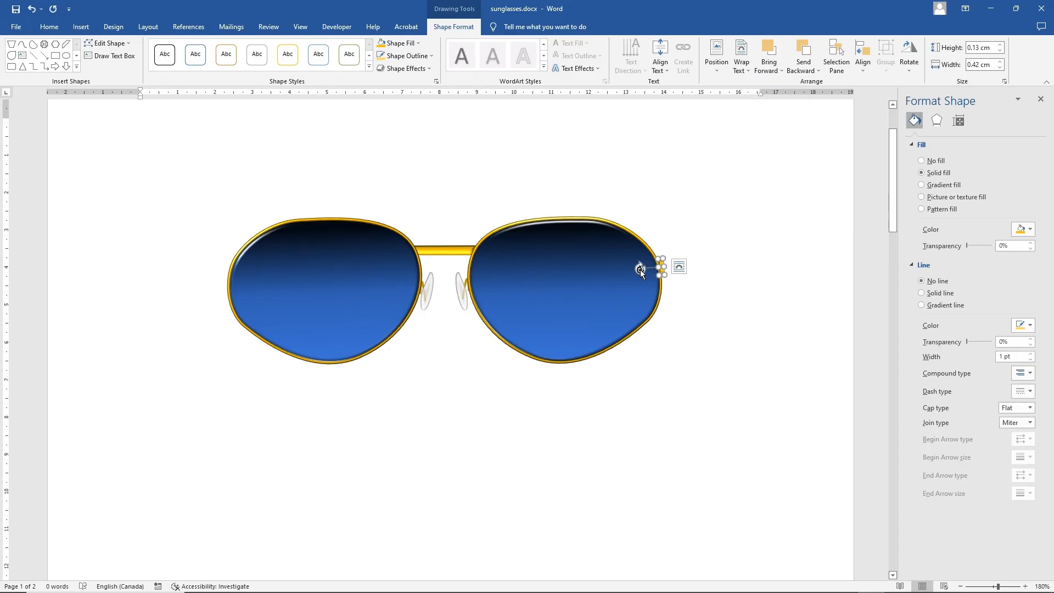
left_click_drag(640, 269, 642, 270)
left_click(687, 299)
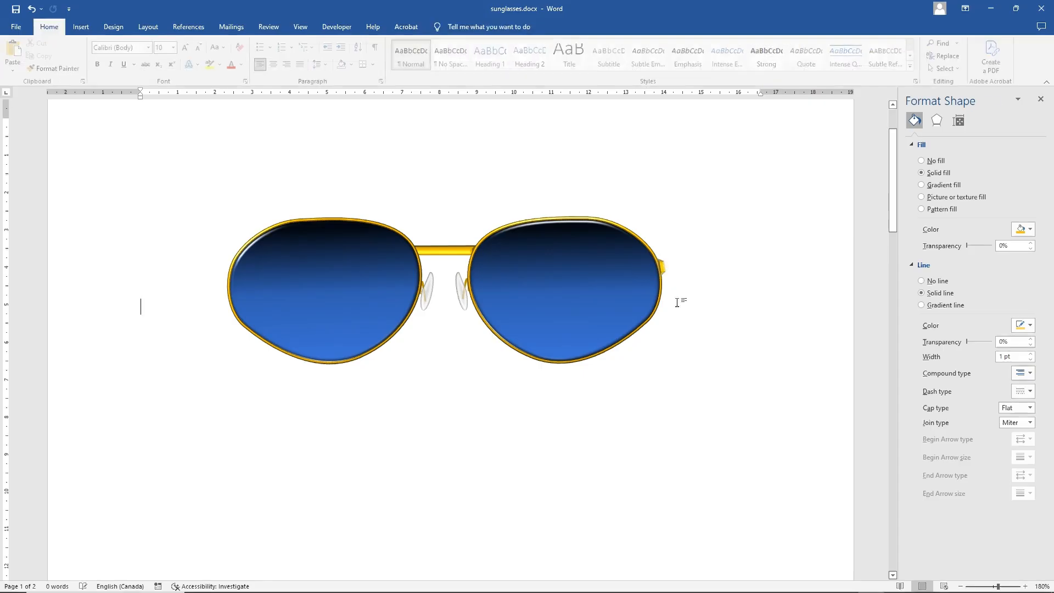
left_click(662, 268)
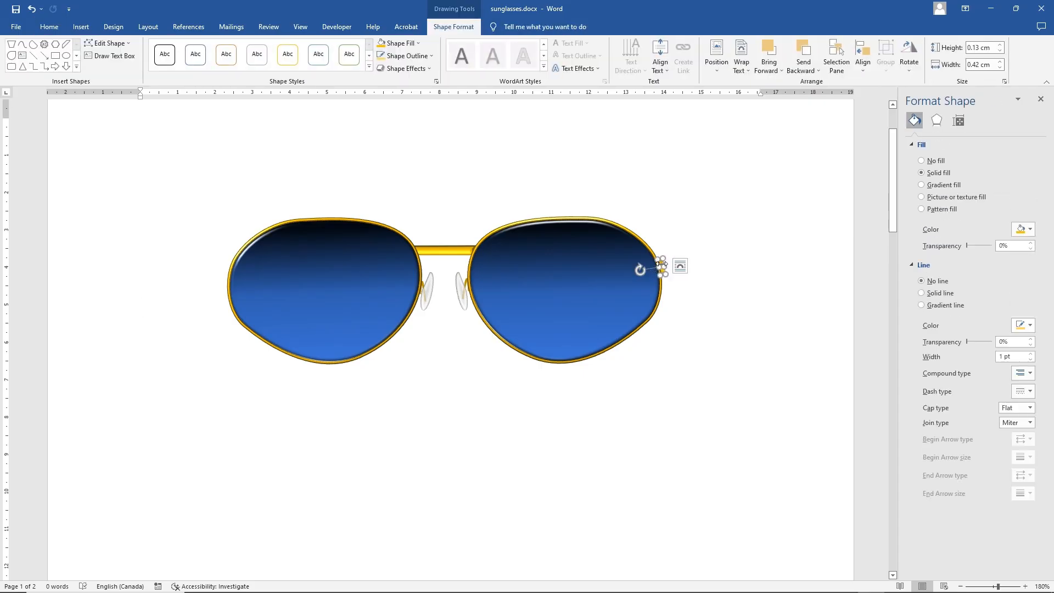
left_click_drag(640, 271, 639, 270)
left_click(700, 311)
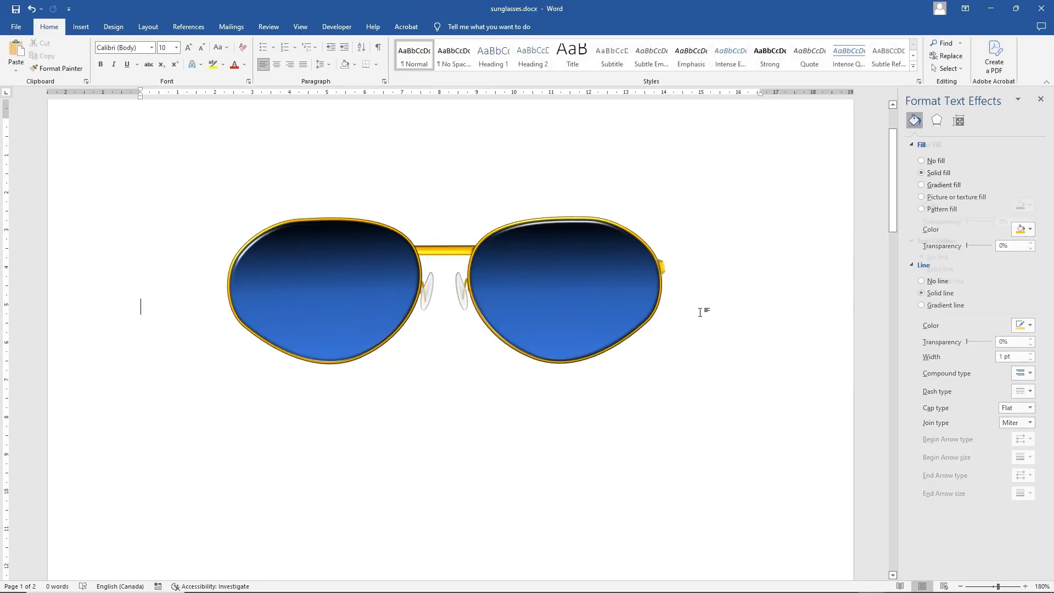
- Move the gold hinge piece to the upper outer curve of the right lens frame and rotate it further counterclockwise to match
left_click(661, 263)
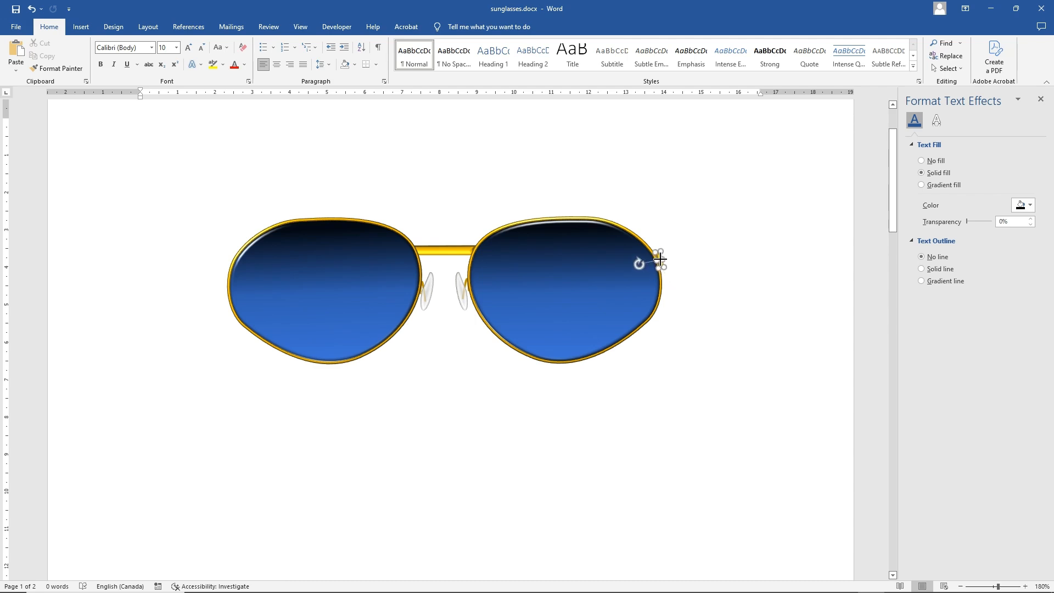
left_click_drag(660, 259, 659, 258)
left_click(712, 309)
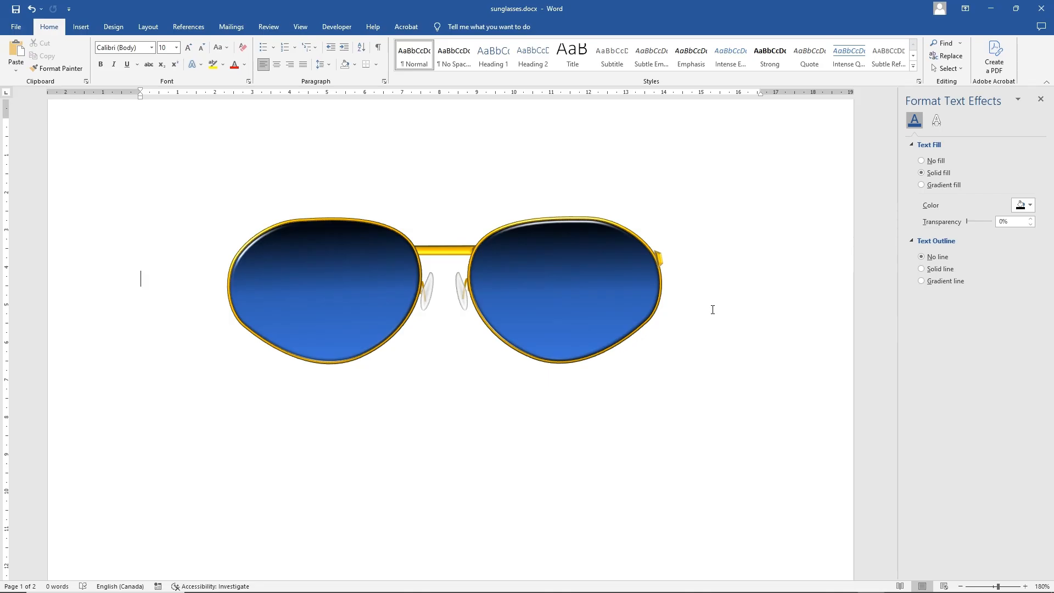
left_click(658, 258)
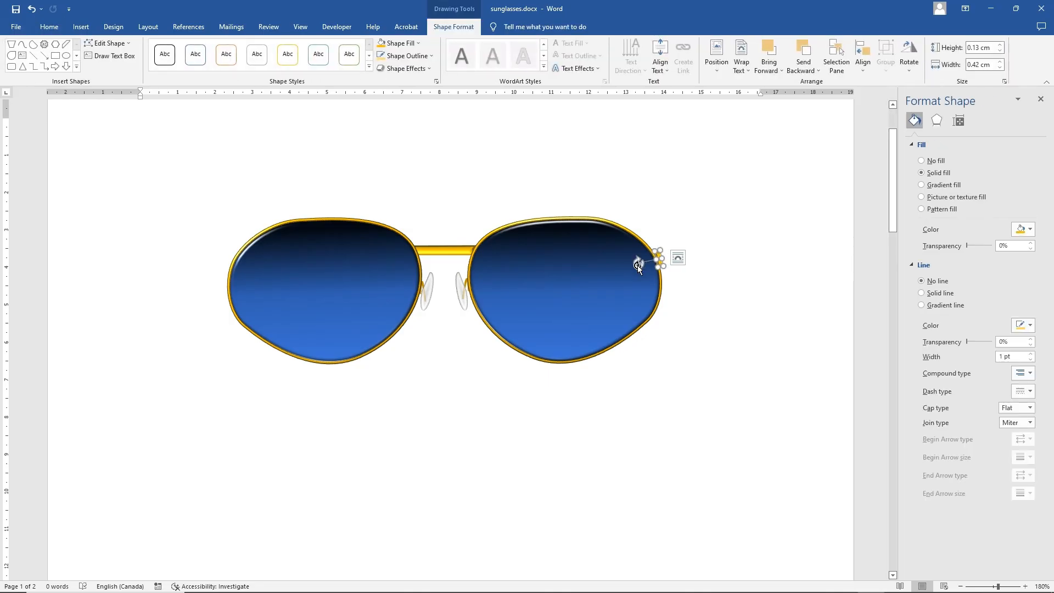
left_click_drag(638, 263, 639, 266)
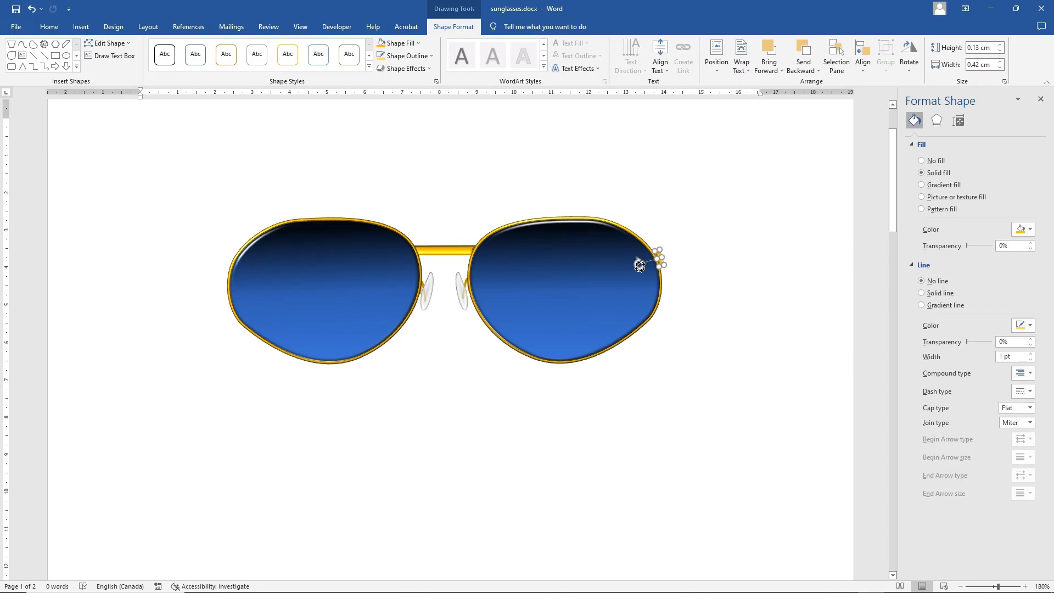
left_click(707, 286)
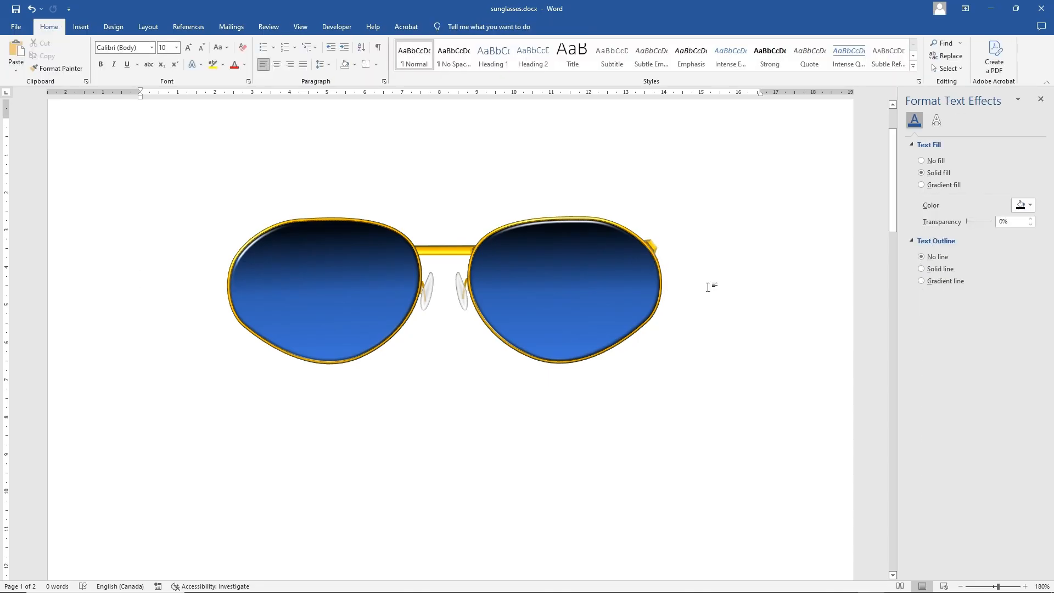
- Edit the gold hinge piece's points, reshaping its outer end beside the right lens frame to a squarer form
left_click(651, 245)
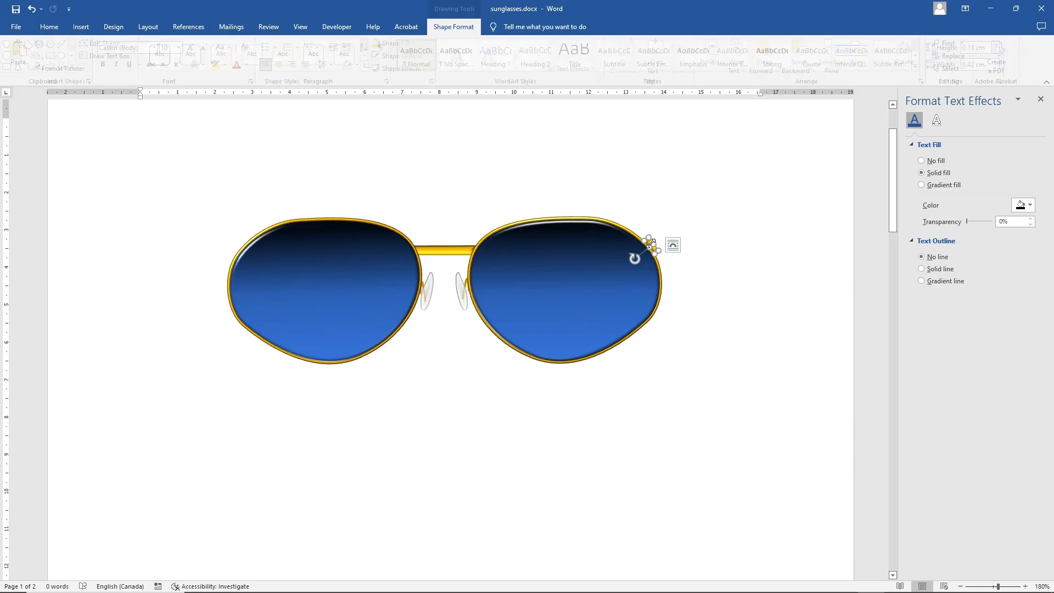
right_click(655, 250)
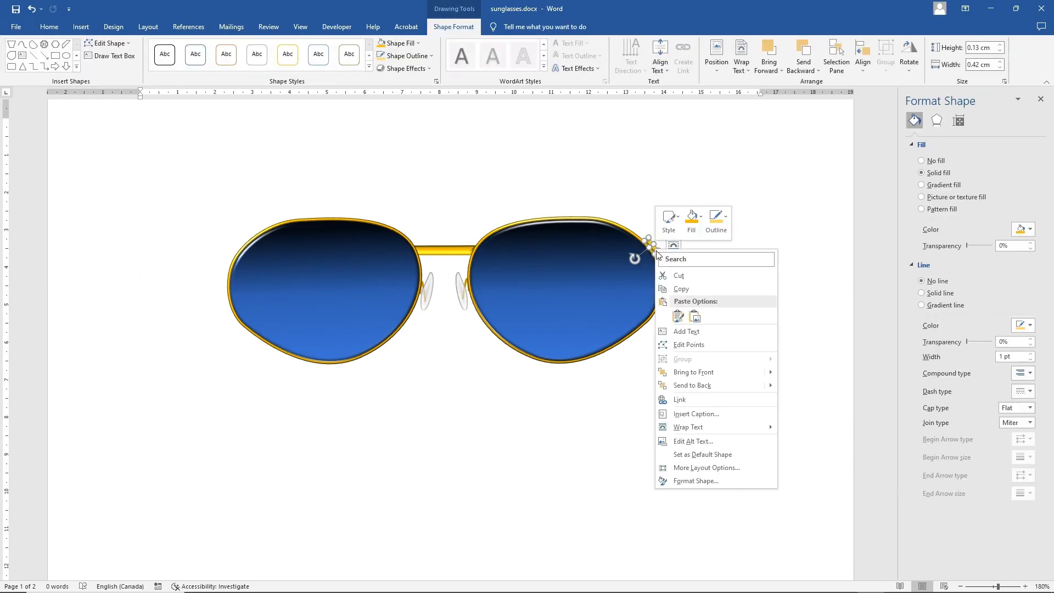
left_click(696, 337)
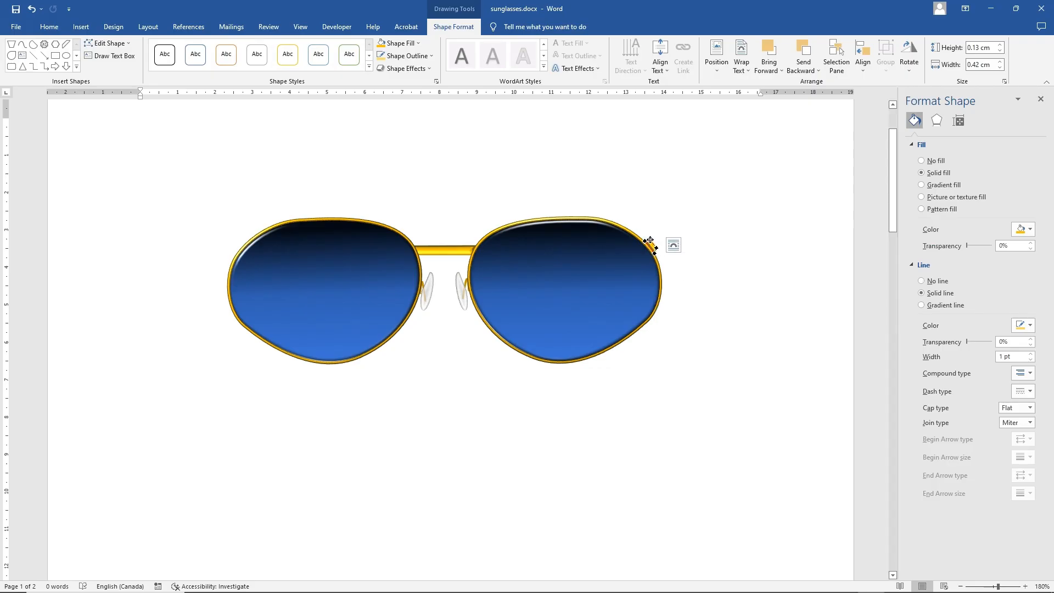
left_click_drag(650, 240, 651, 241)
left_click(677, 287)
- Draw a small upright rounded rectangle, about 0.38 cm high and 0.13 cm wide, just outside the right lens
left_click(81, 26)
left_click(151, 55)
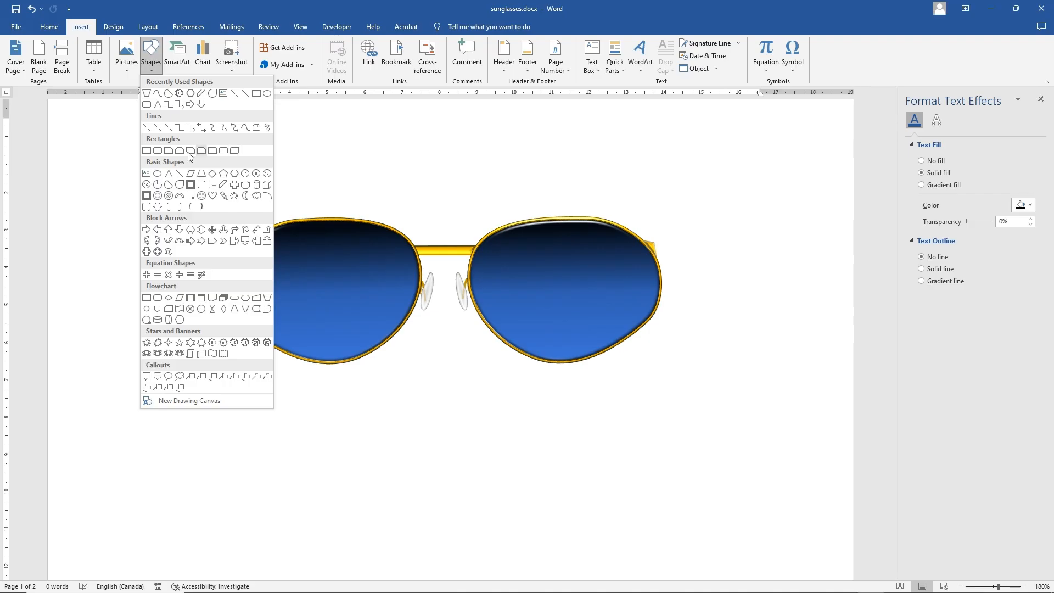
left_click(158, 151)
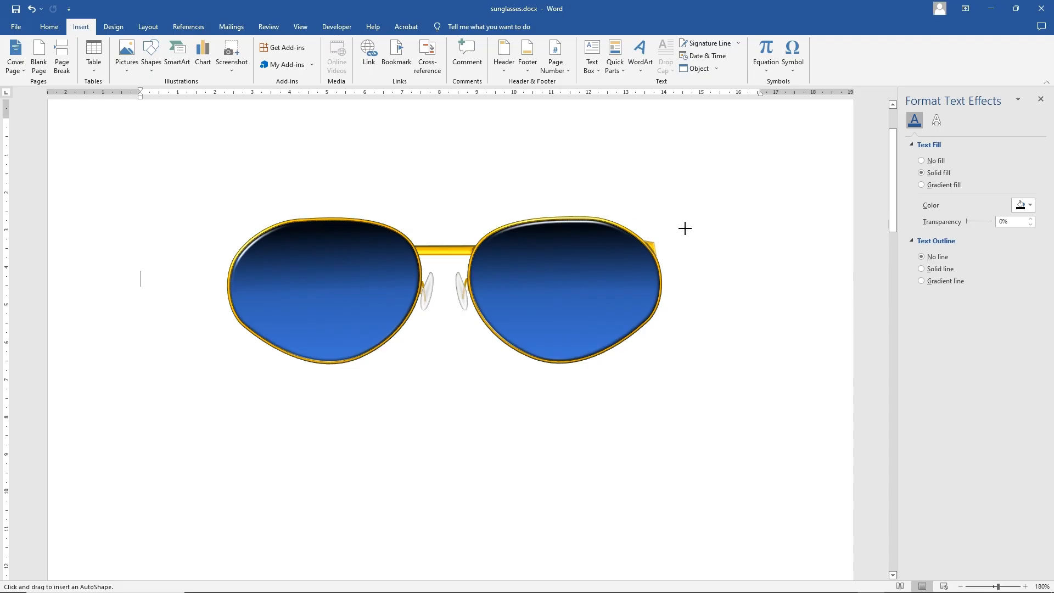
left_click_drag(679, 228, 685, 244)
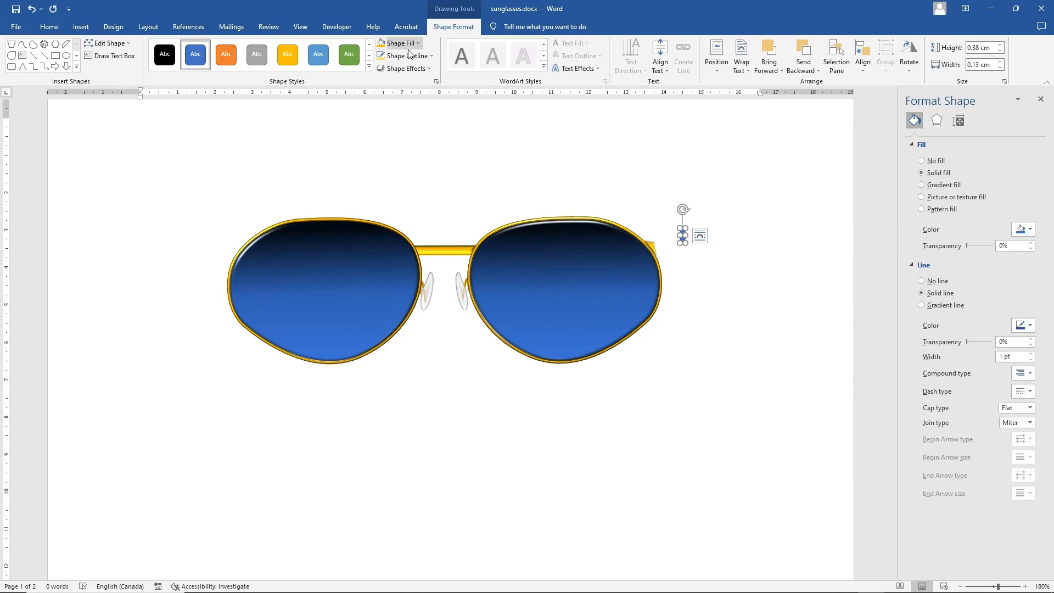
- Fill the small rounded rectangle with the standard orange-gold color and remove its outline
left_click(407, 45)
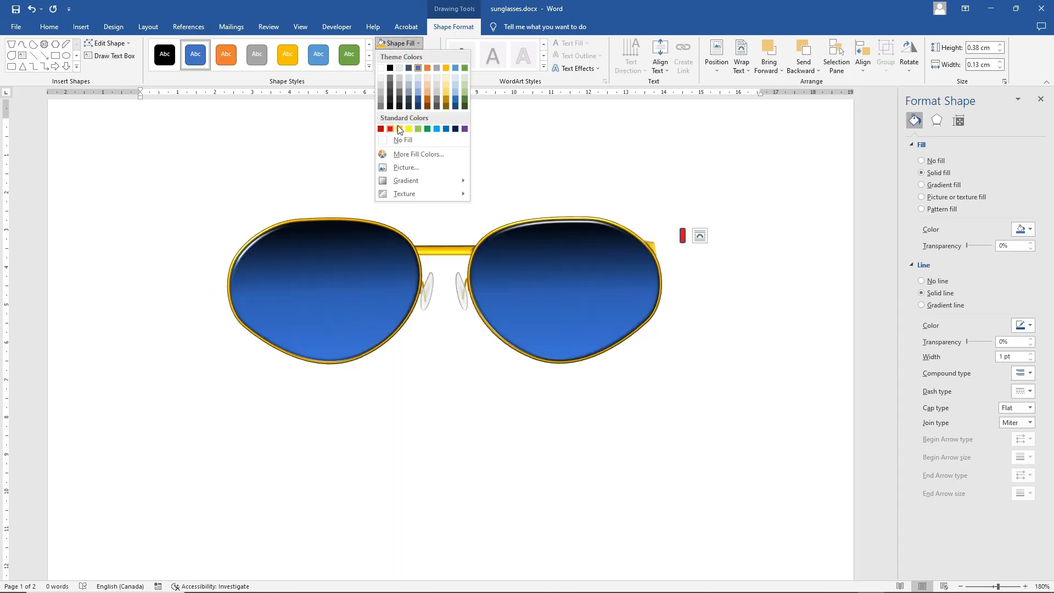
left_click(399, 129)
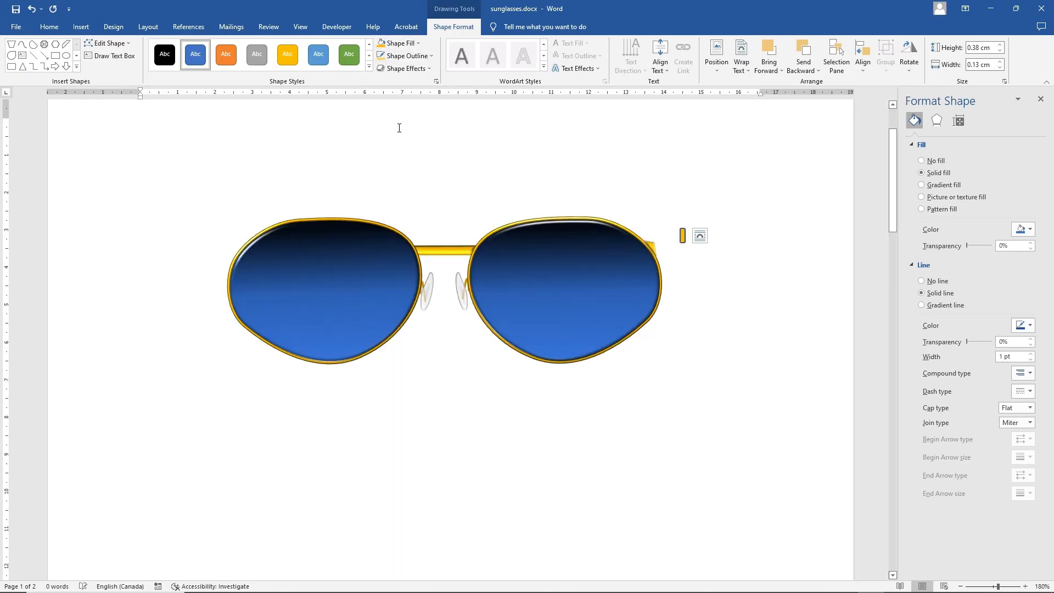
left_click(409, 55)
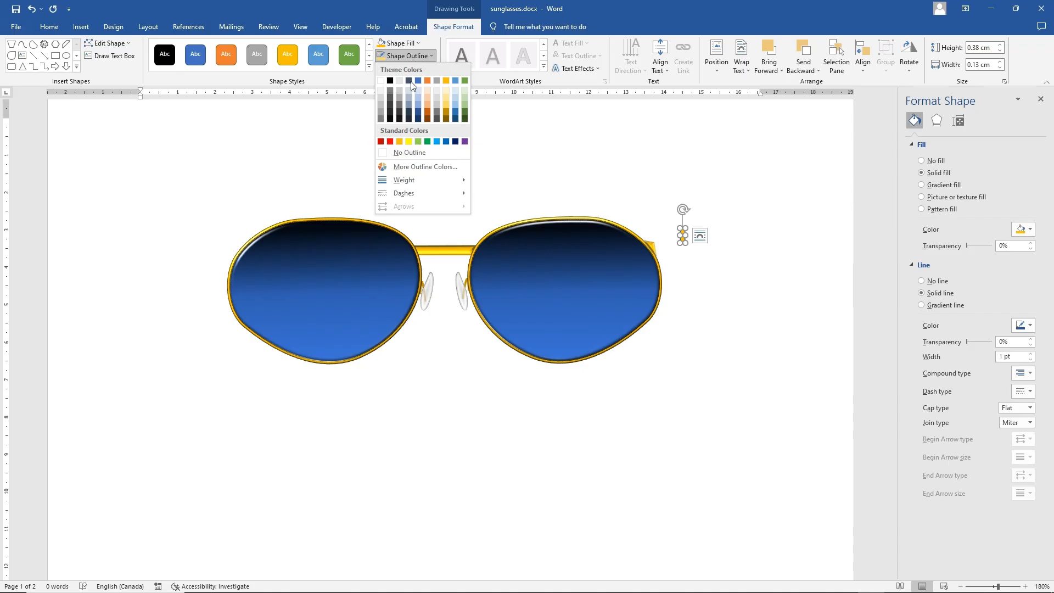
left_click(423, 150)
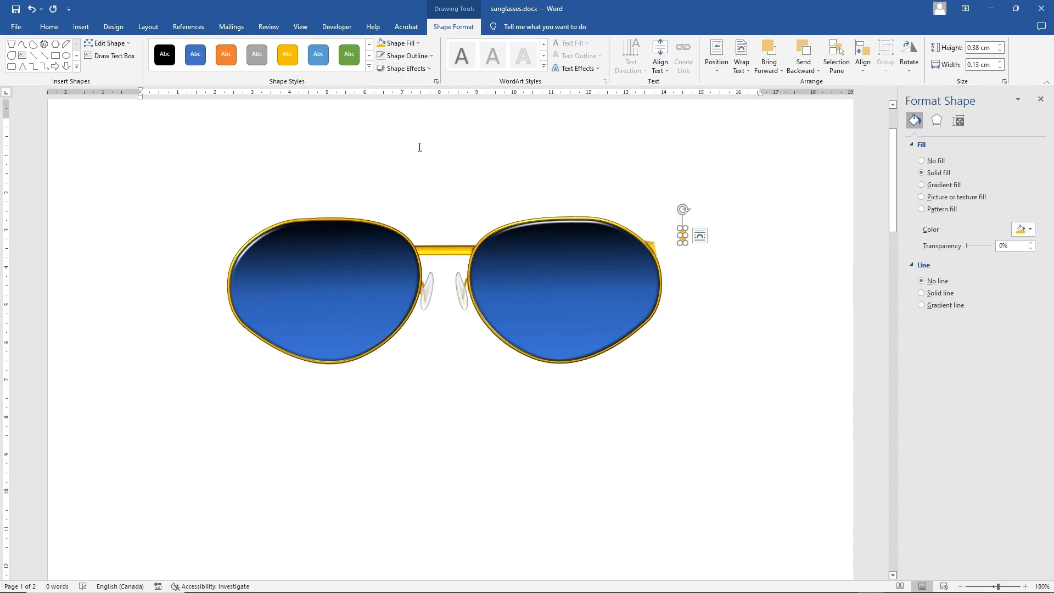
- Give the small rounded rectangle an Angle bevel and raise its 3-D lighting angle
left_click(405, 68)
mouse_move(423, 208)
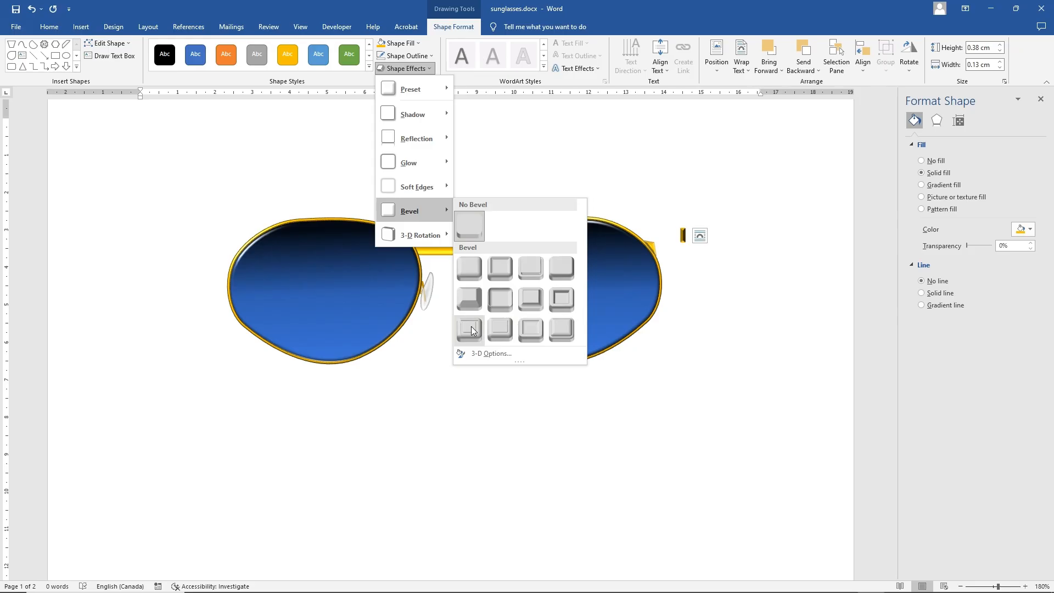
left_click(474, 298)
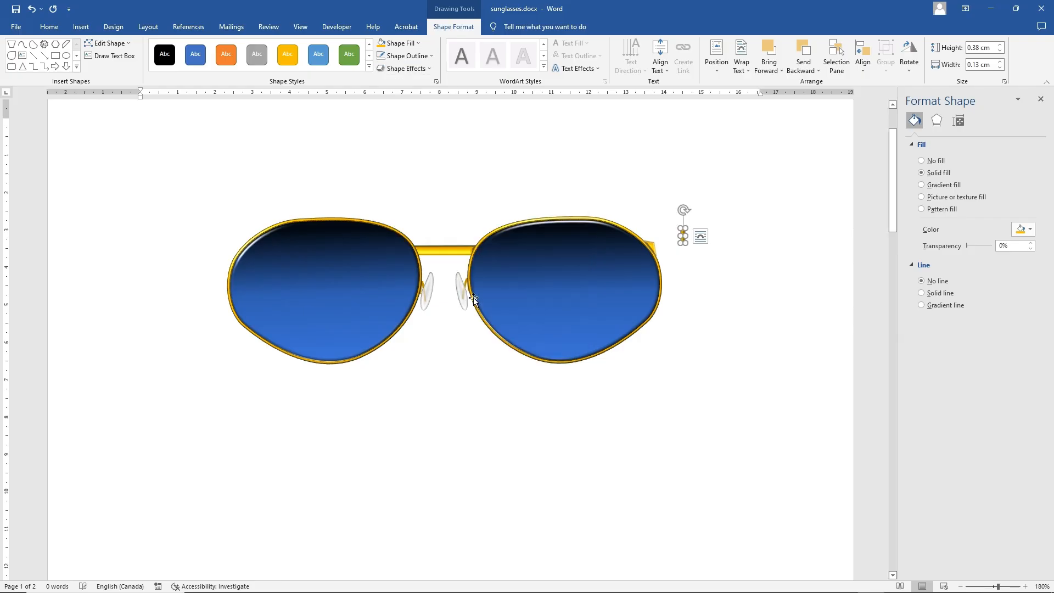
left_click(941, 126)
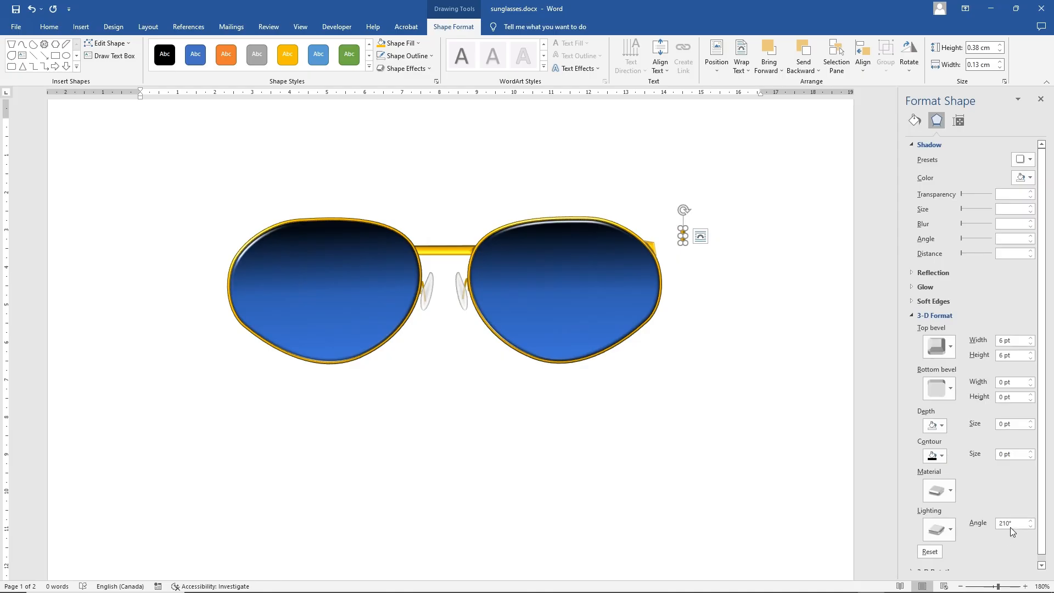
left_click(1031, 521)
left_click(706, 383)
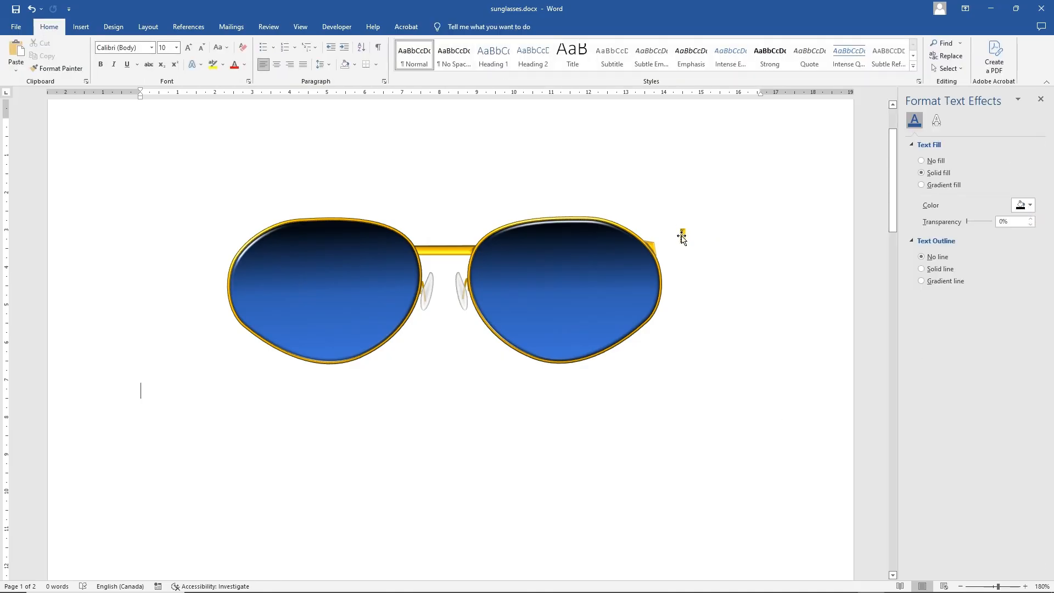
- Move the small rounded rectangle against the outer end of the gold hinge piece on the right lens frame
left_click_drag(681, 236, 659, 253)
left_click_drag(657, 250, 656, 248)
left_click(707, 258)
- Group the rounded rectangle with the gold hinge piece and fix the group's position on the page
left_click(656, 250)
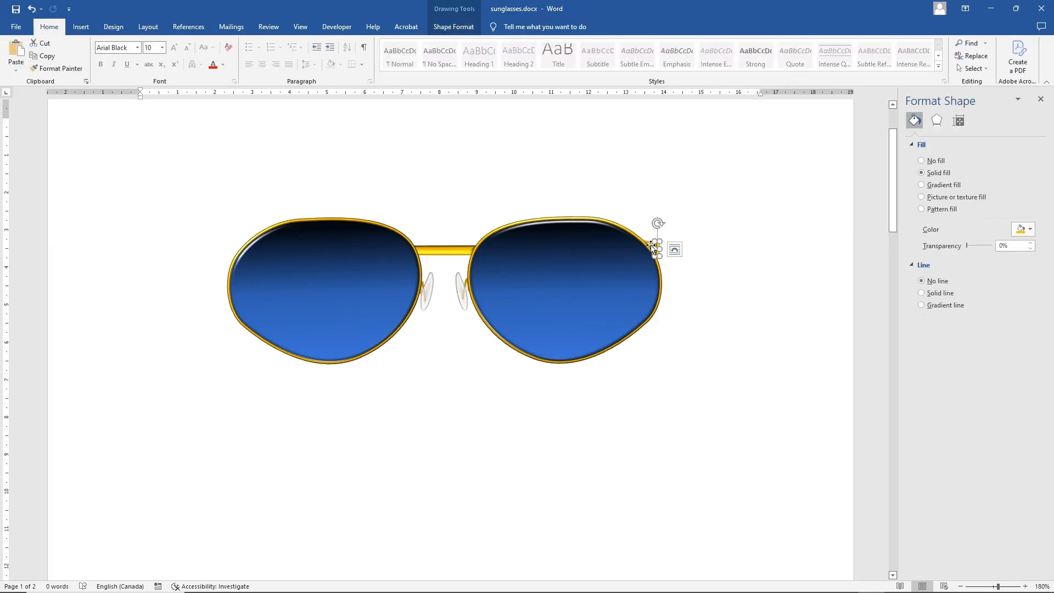
left_click(650, 245, "shift")
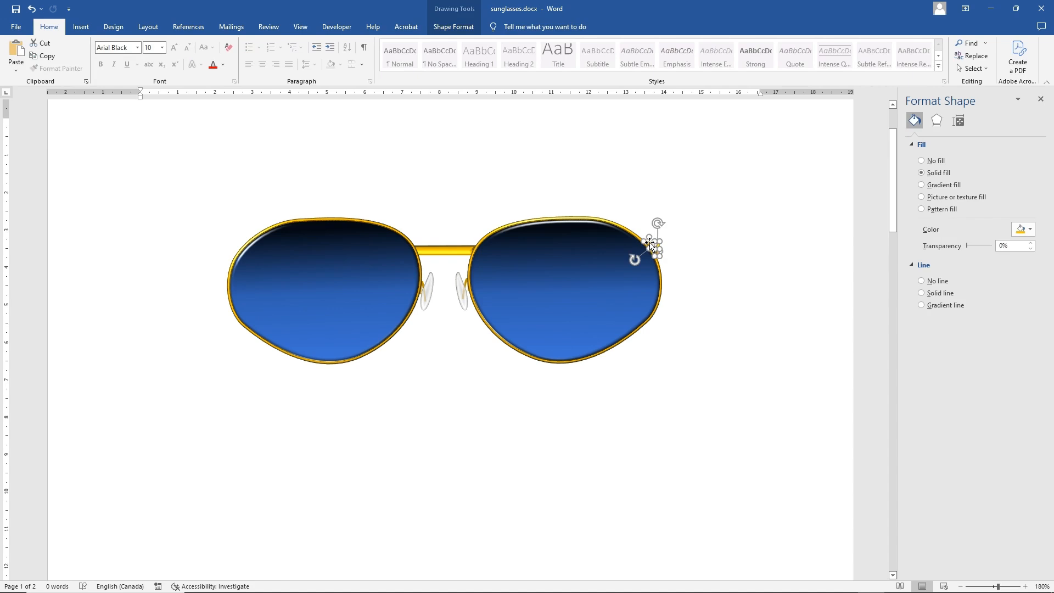
left_click(453, 27)
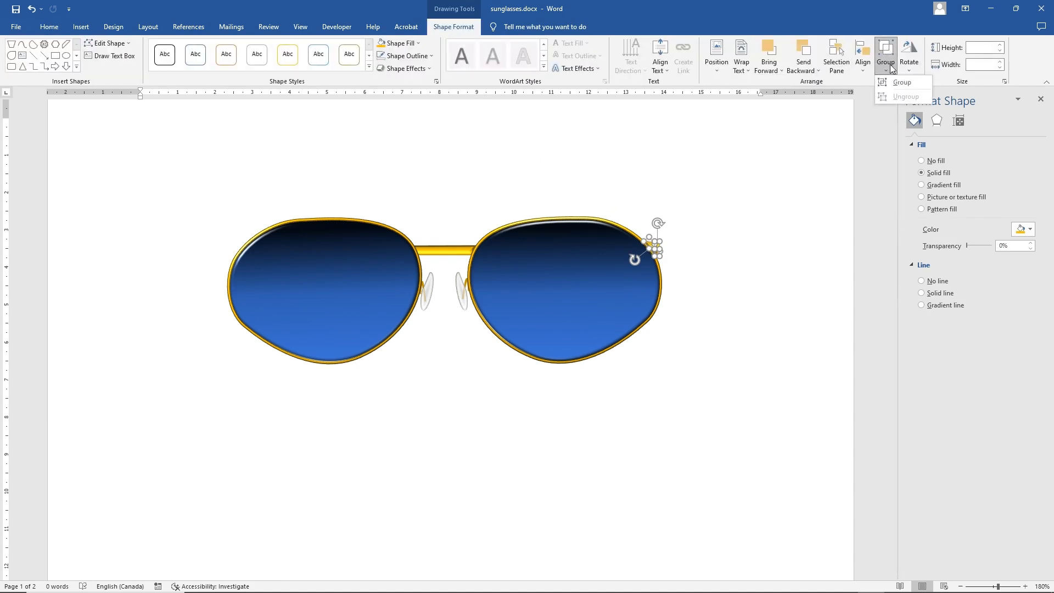
left_click(898, 81)
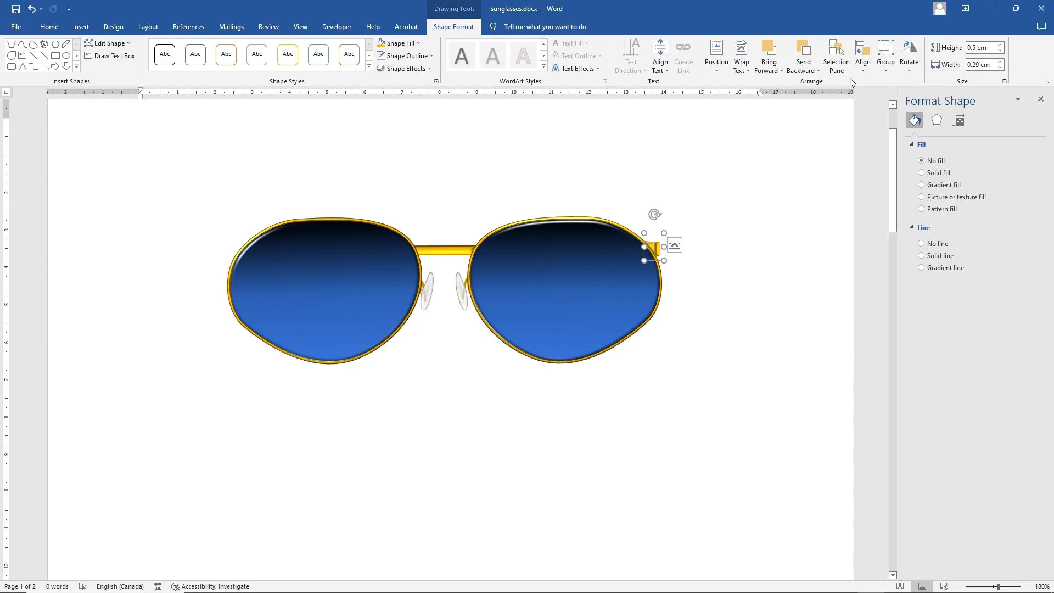
left_click(675, 245)
left_click(722, 383)
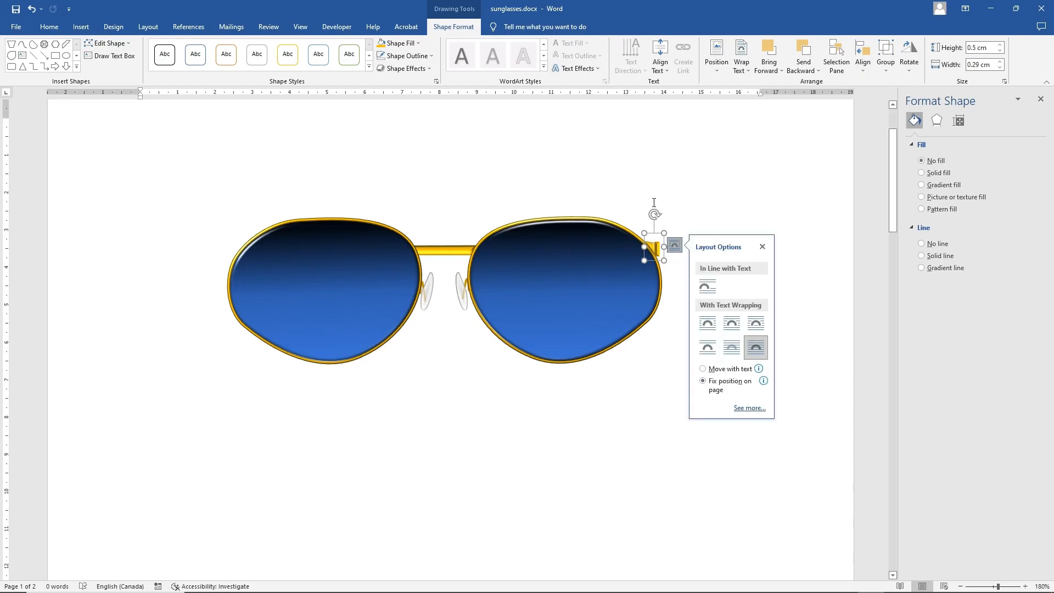
- Duplicate the hinge group and place the copy, mirrored horizontally, at the upper outer edge of the left lens frame
left_click(49, 25)
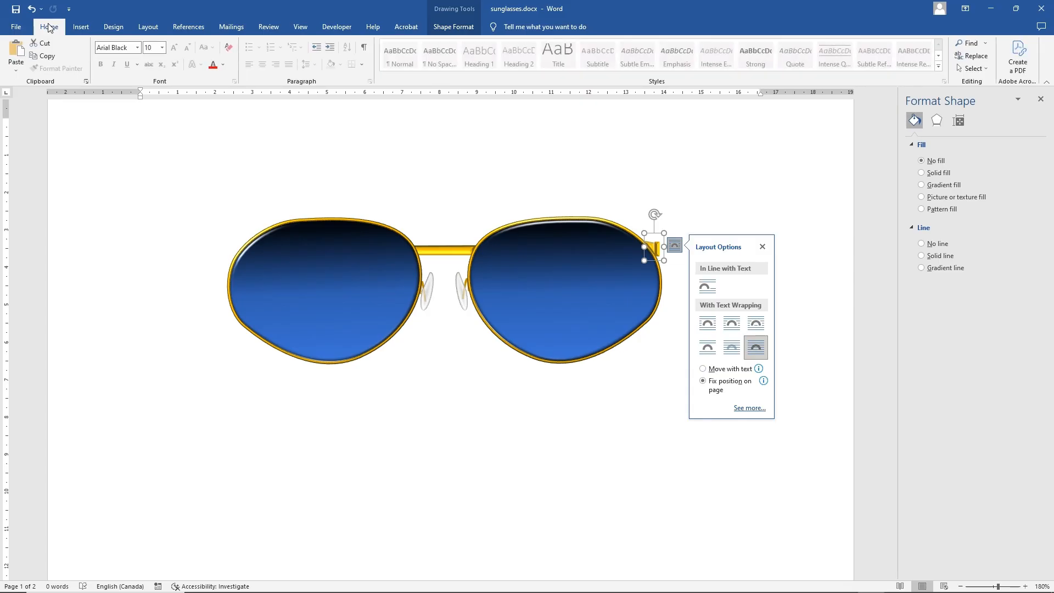
left_click(47, 55)
left_click(16, 55)
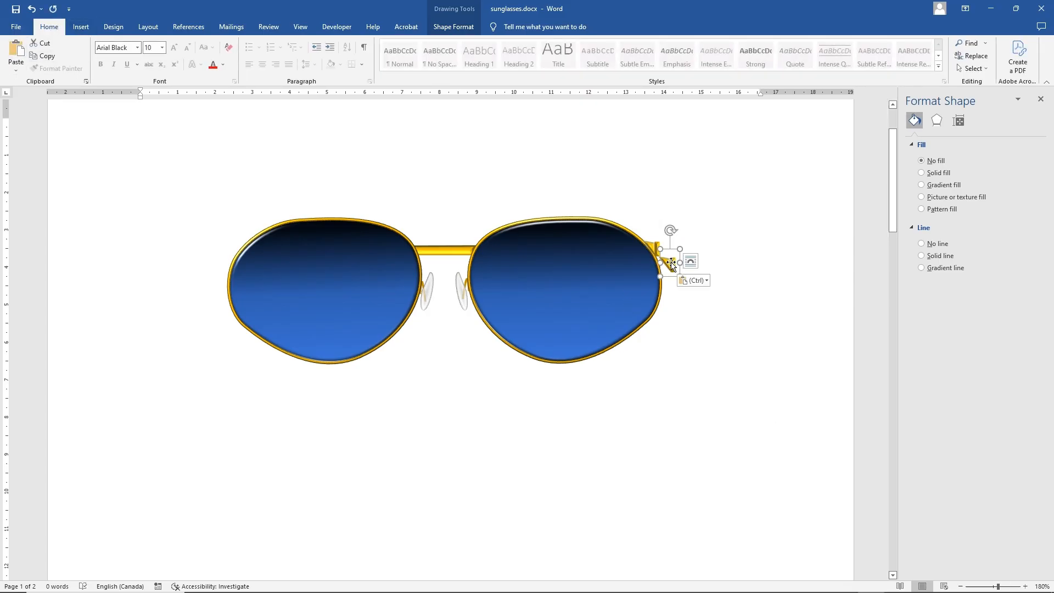
left_click_drag(671, 265, 207, 230)
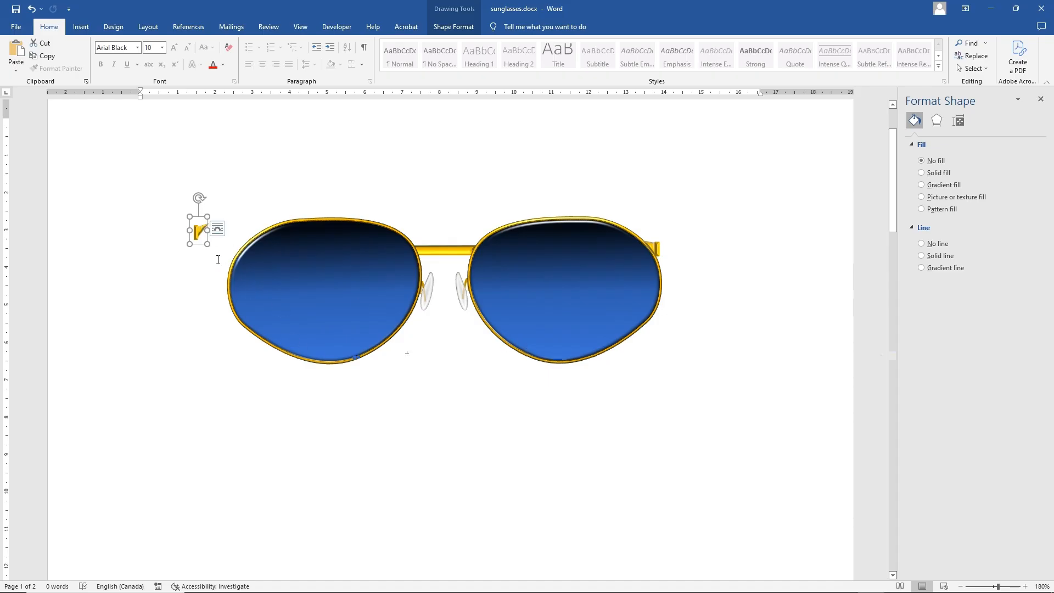
left_click_drag(199, 230, 237, 245)
- Align the left and right hinge groups by their tops
left_click(651, 249)
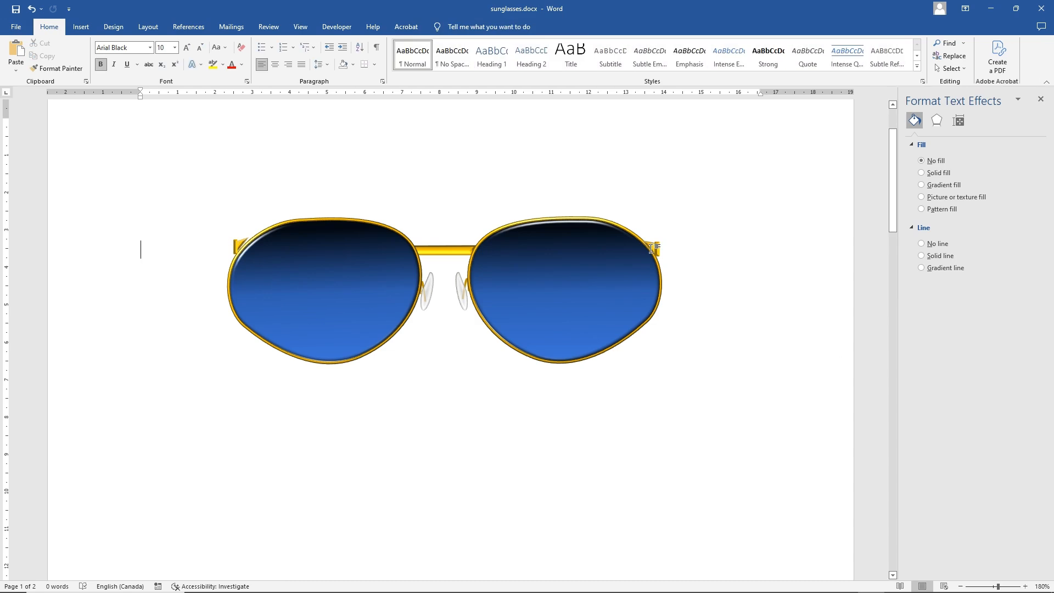
left_click(651, 249)
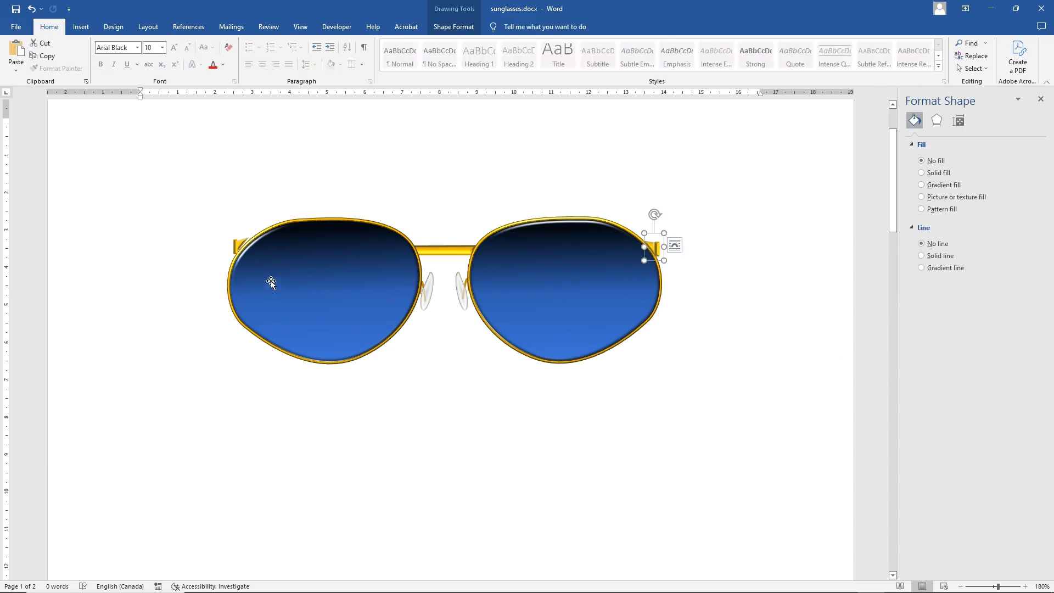
left_click(238, 247, "shift")
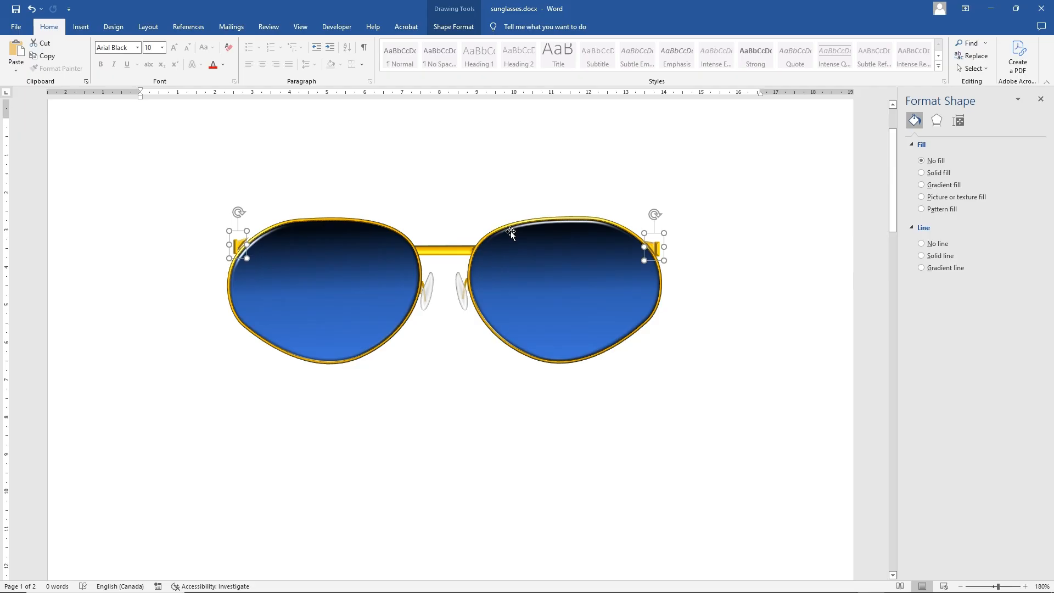
left_click(469, 27)
left_click(861, 53)
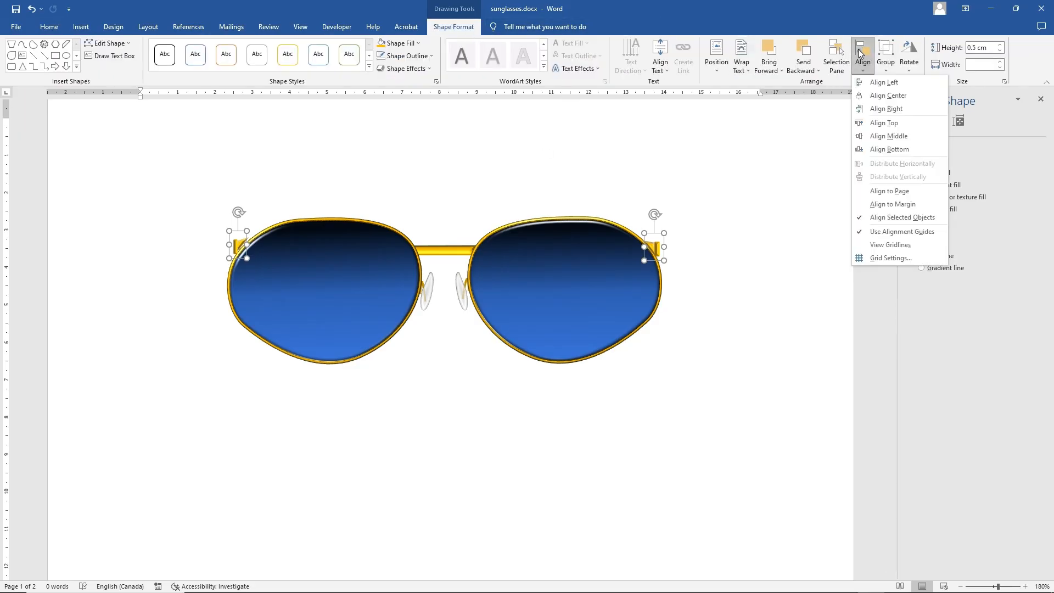
left_click(885, 124)
left_click(789, 225)
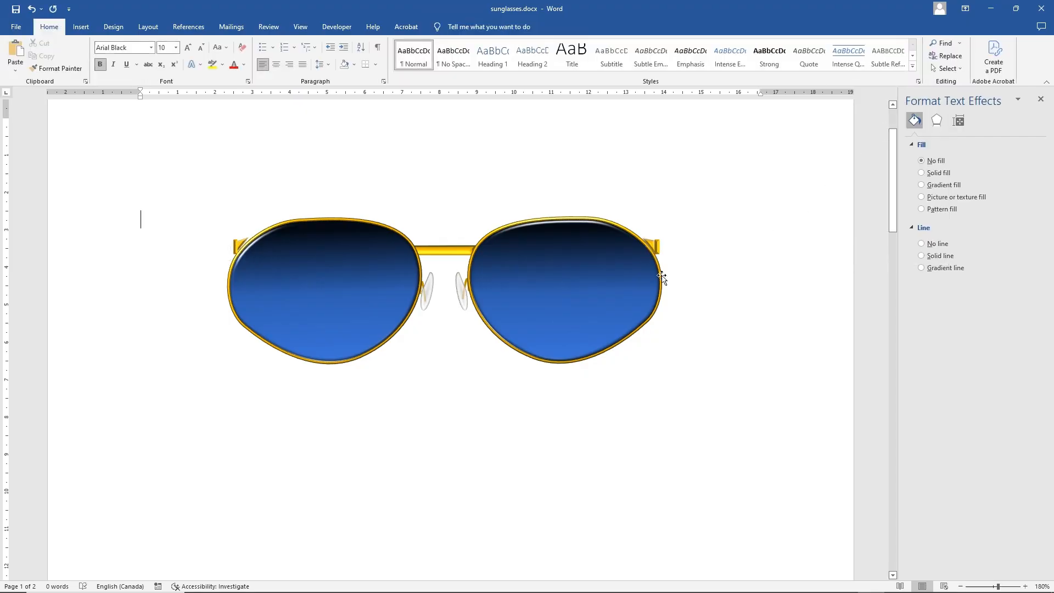
- Align the left and right lenses by their tops
left_click(333, 287)
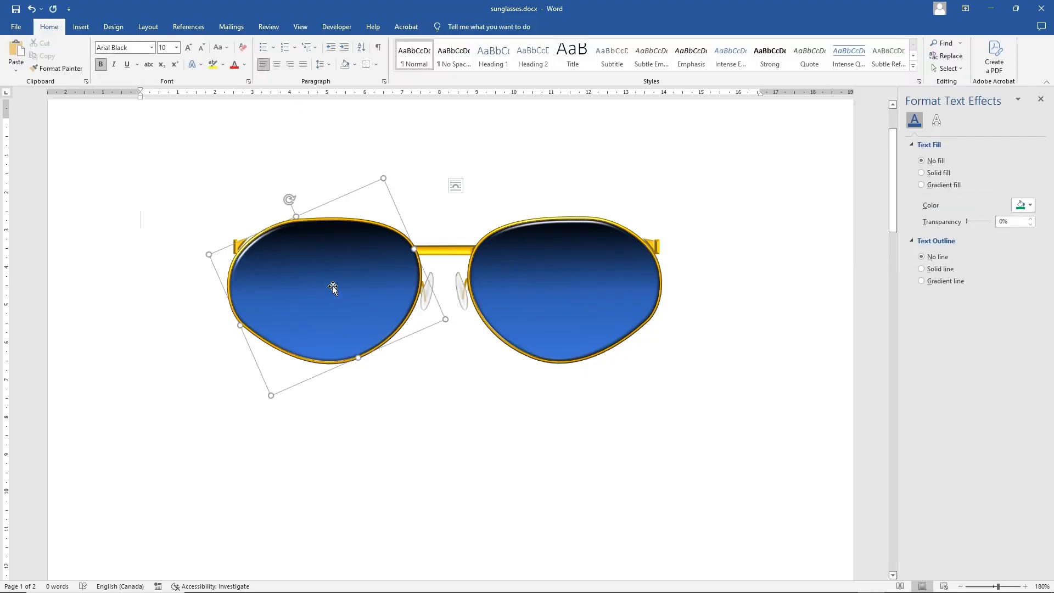
left_click(545, 295, "shift")
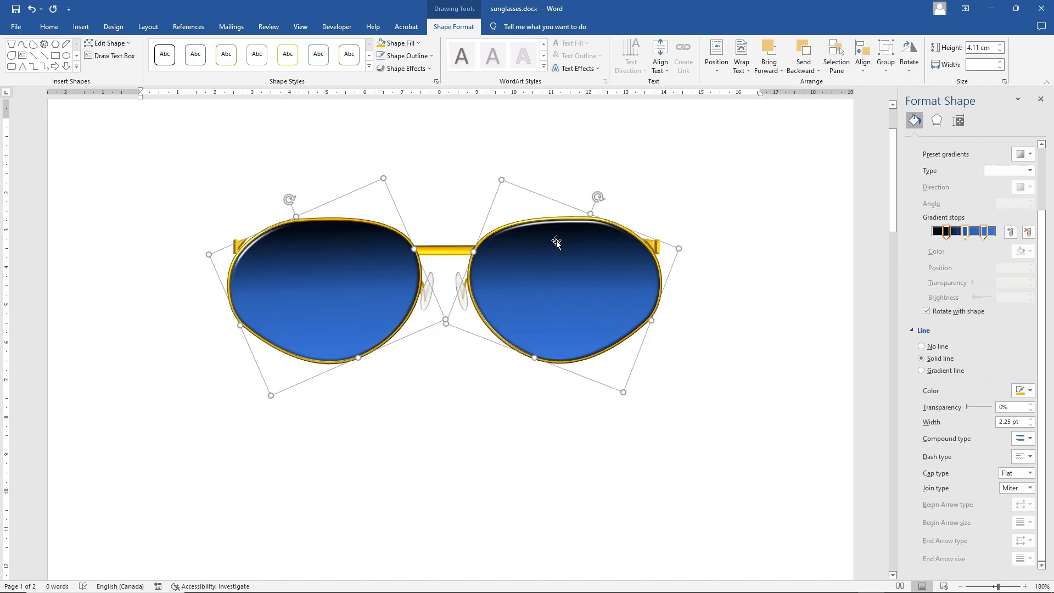
left_click(862, 56)
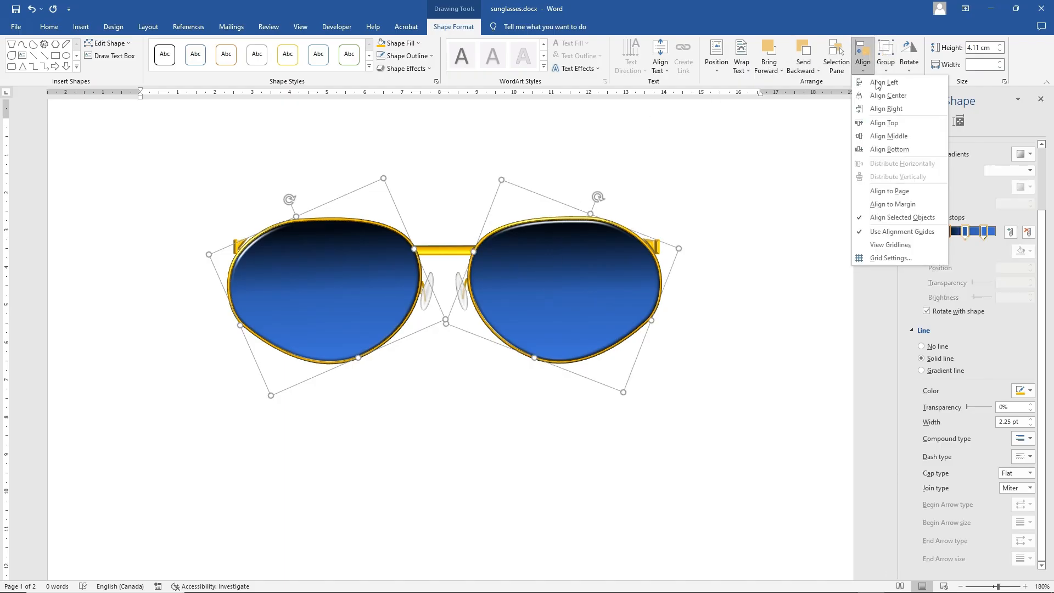
left_click(890, 128)
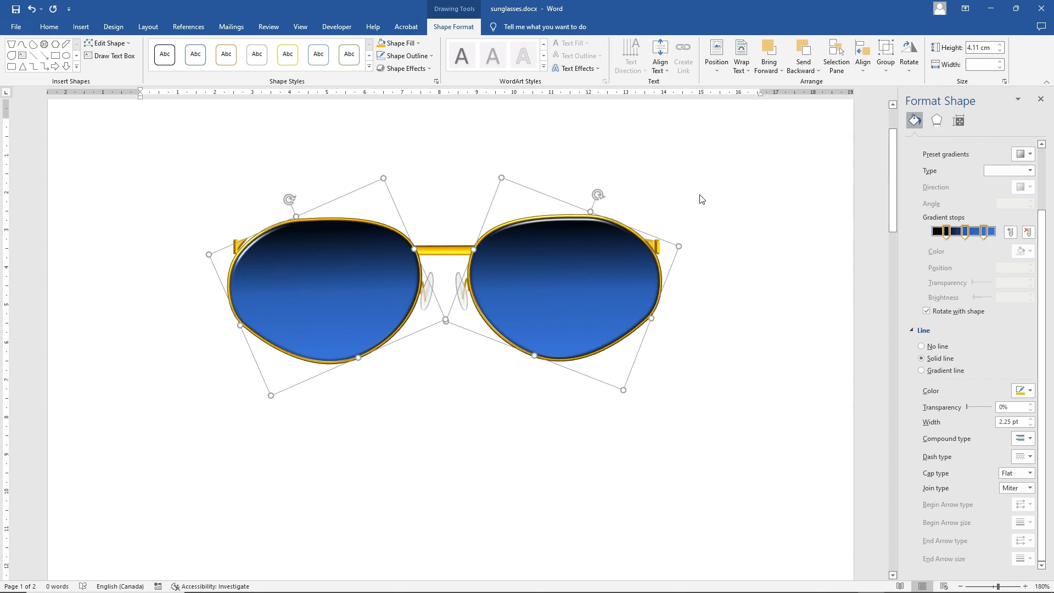
left_click(255, 176)
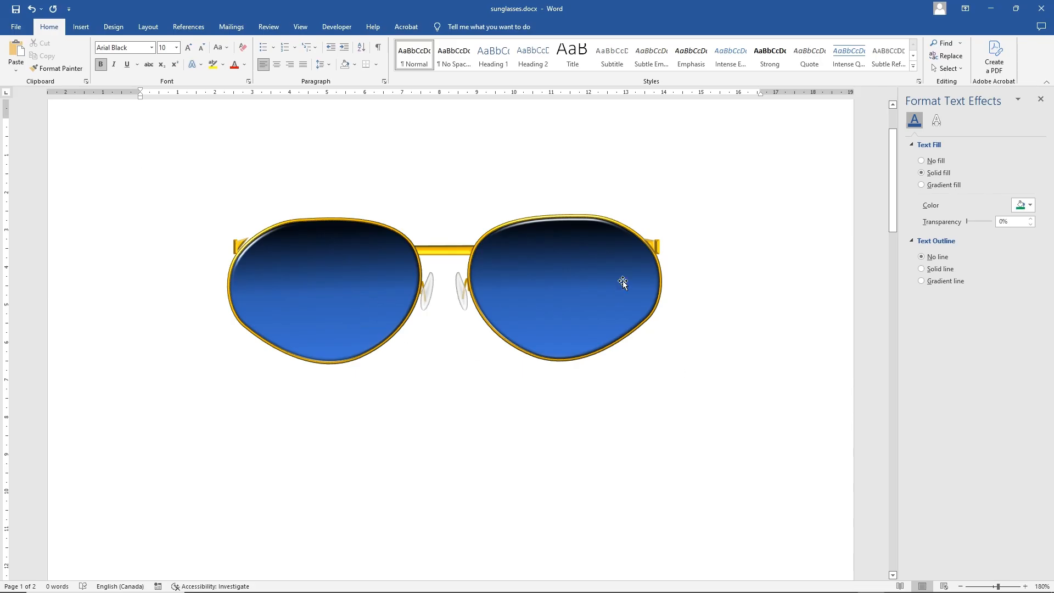
- Align the left and right hinge groups by their tops and lower both slightly
left_click(642, 249)
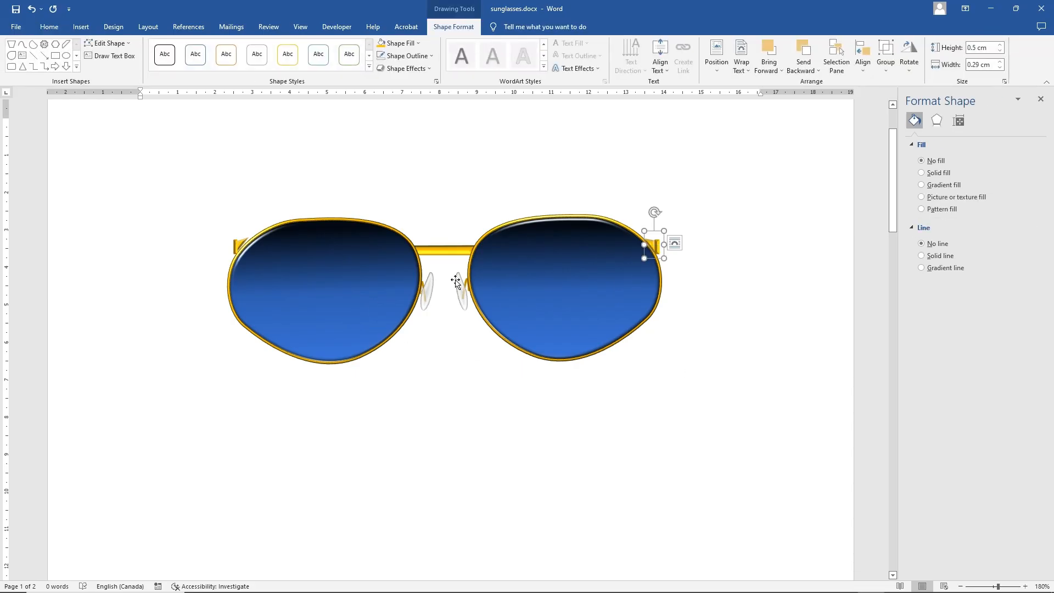
left_click(239, 247, "shift")
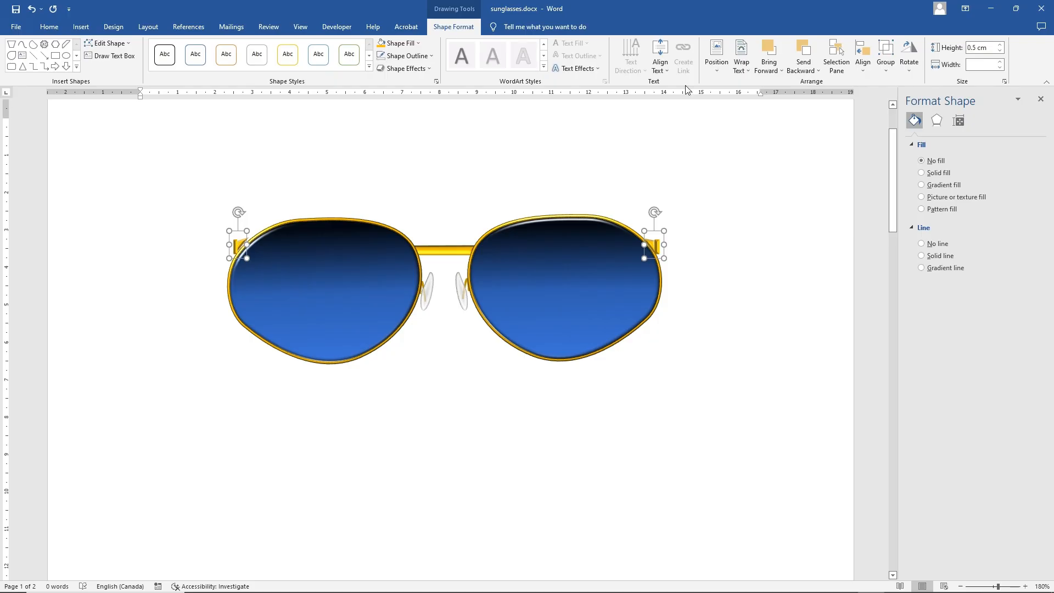
left_click(865, 55)
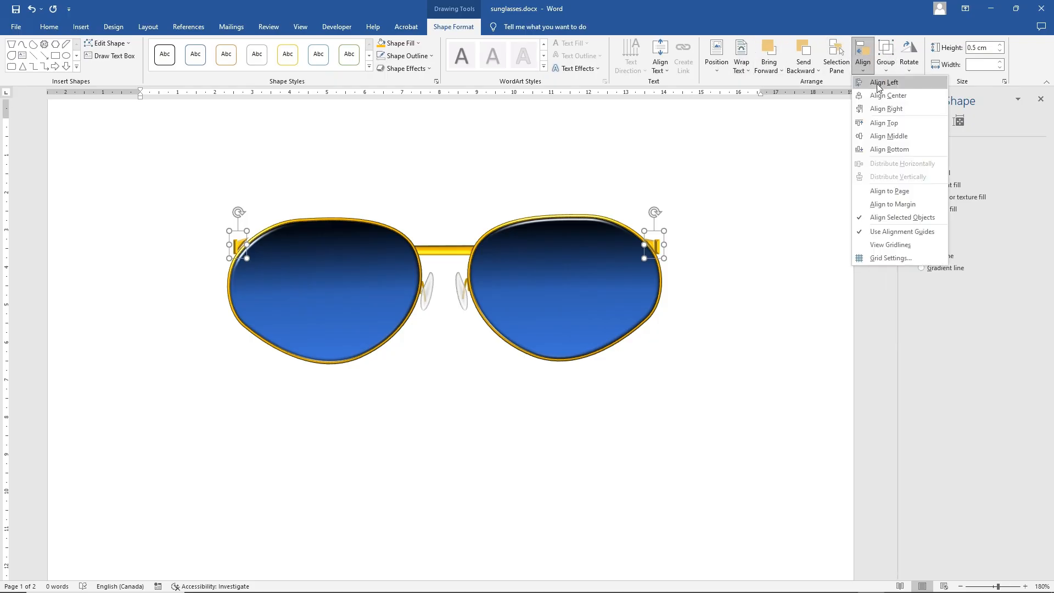
left_click(885, 125)
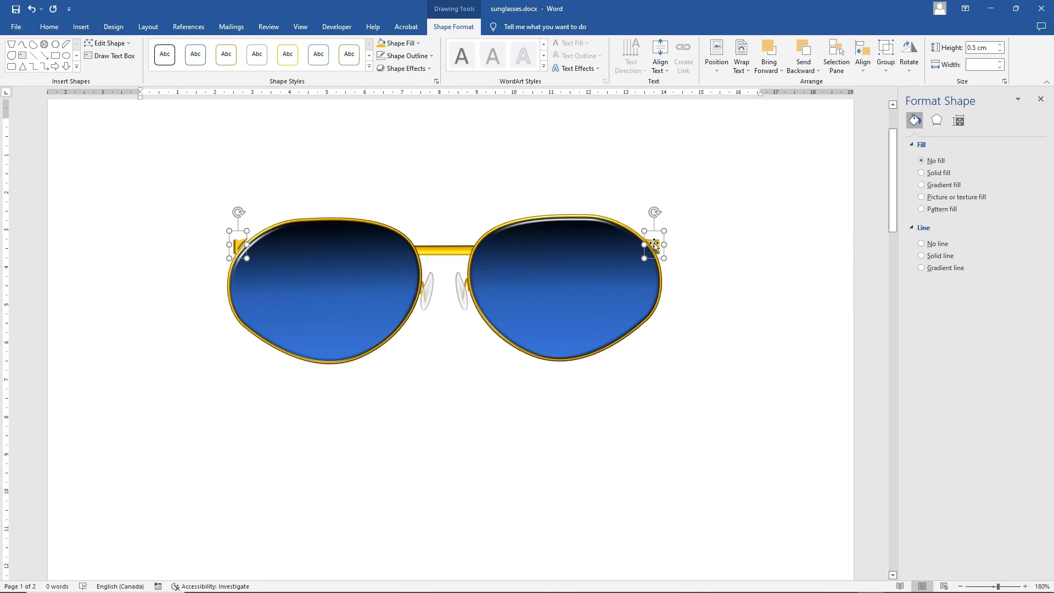
left_click_drag(654, 244, 654, 246)
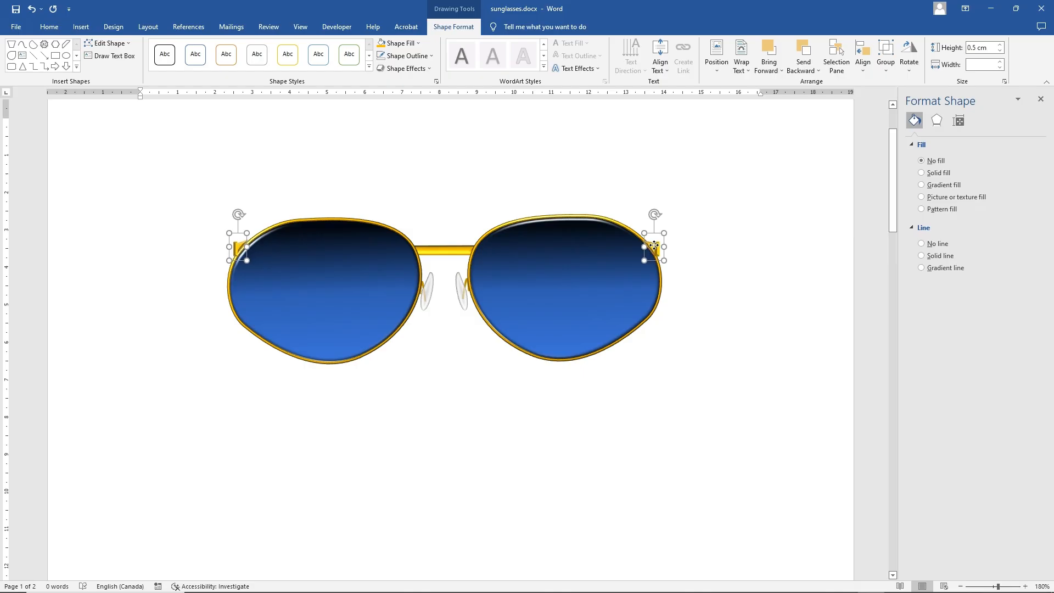
left_click(742, 246)
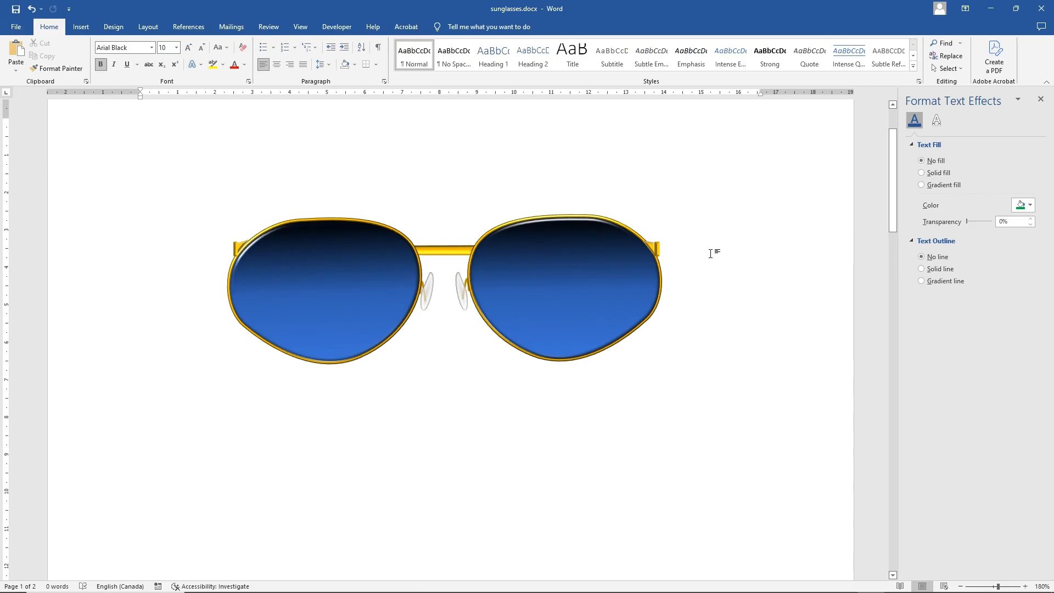
- Select both nose pads and move them down below the gold nose-pad arms
left_click(433, 290)
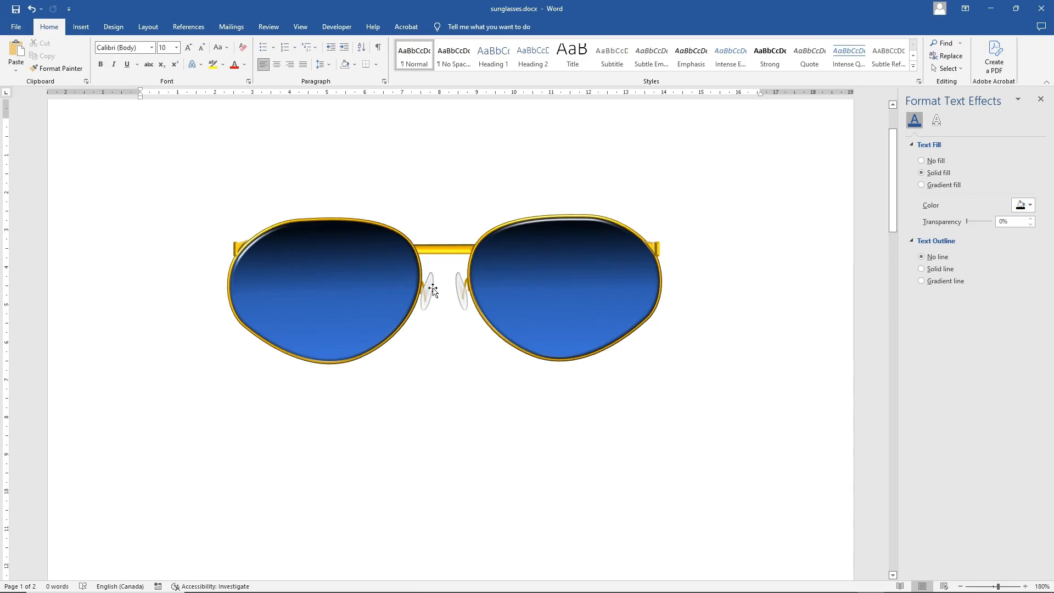
left_click(432, 289)
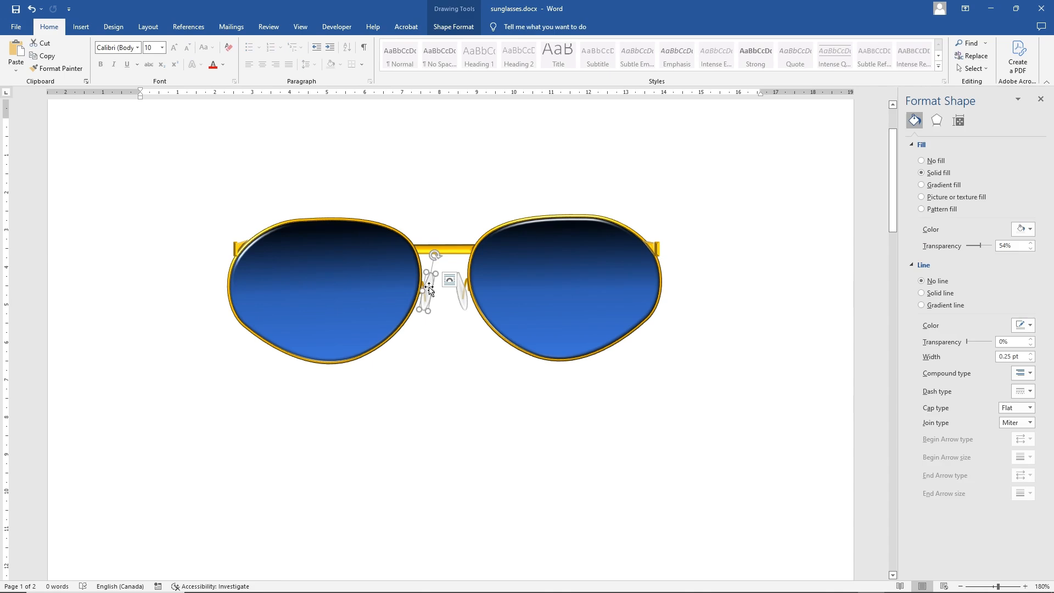
left_click(459, 289, "shift")
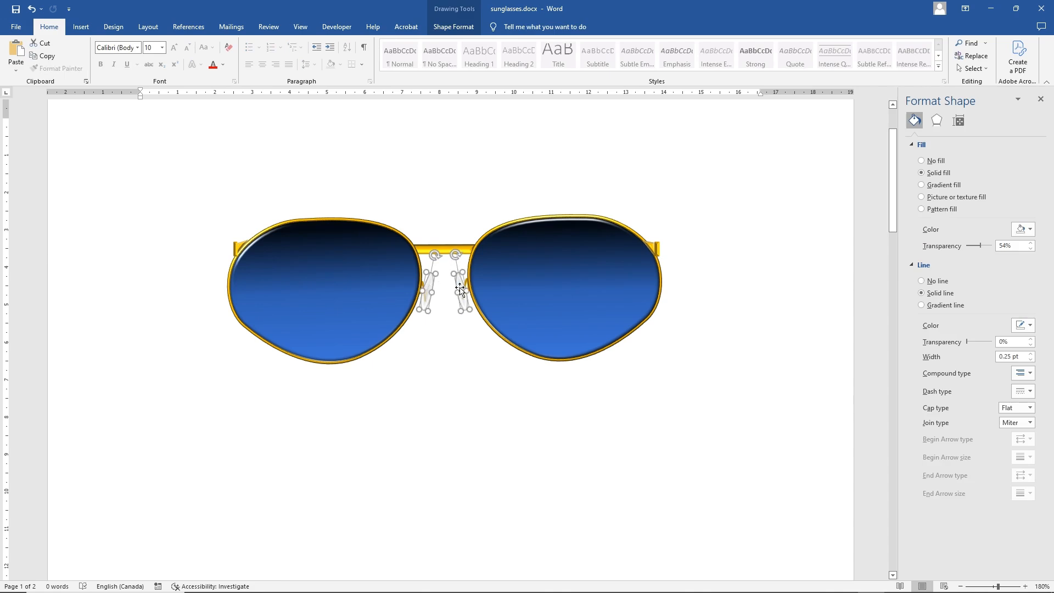
left_click_drag(459, 289, 463, 352)
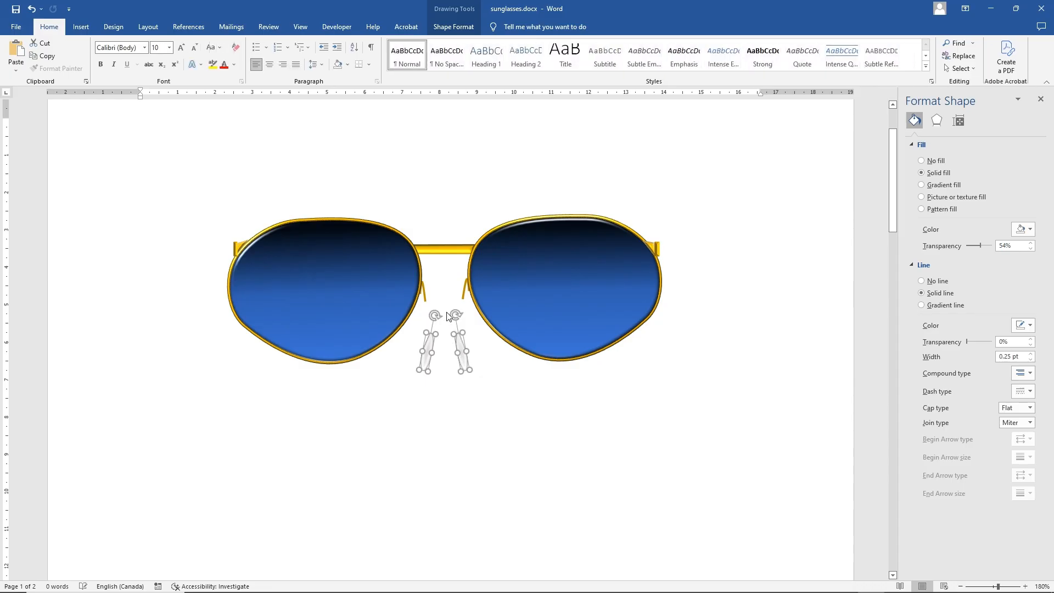
- Align the left and right gold nose-pad arms by their tops
left_click(424, 291)
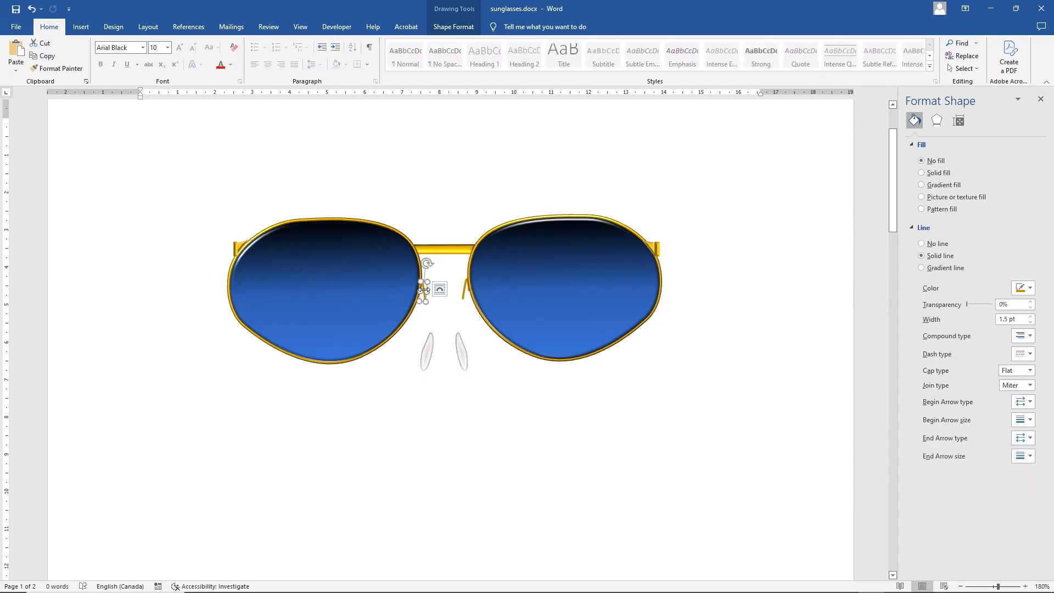
left_click(464, 292)
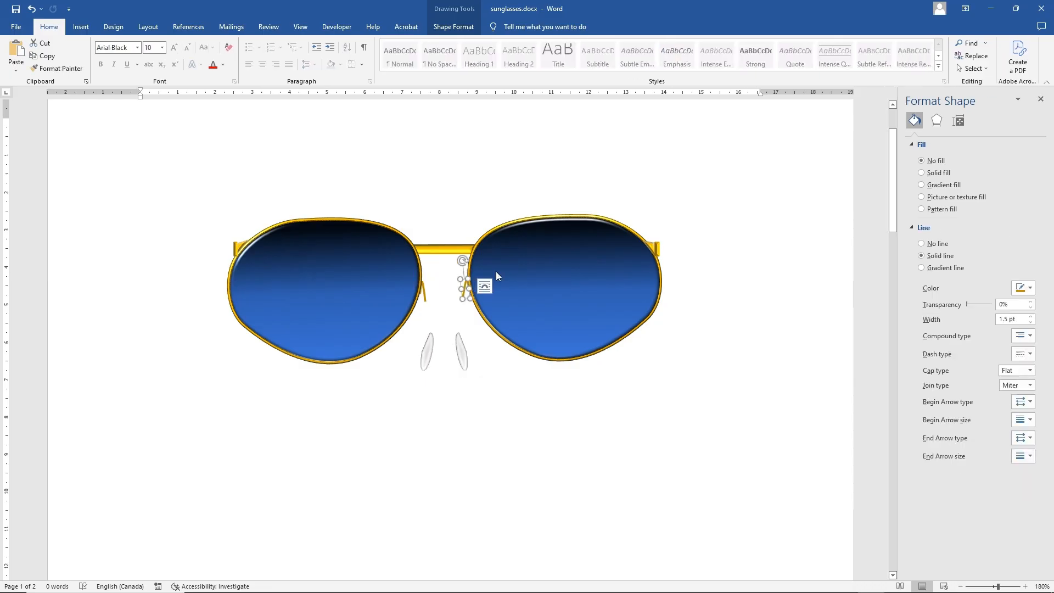
left_click(426, 295, "shift")
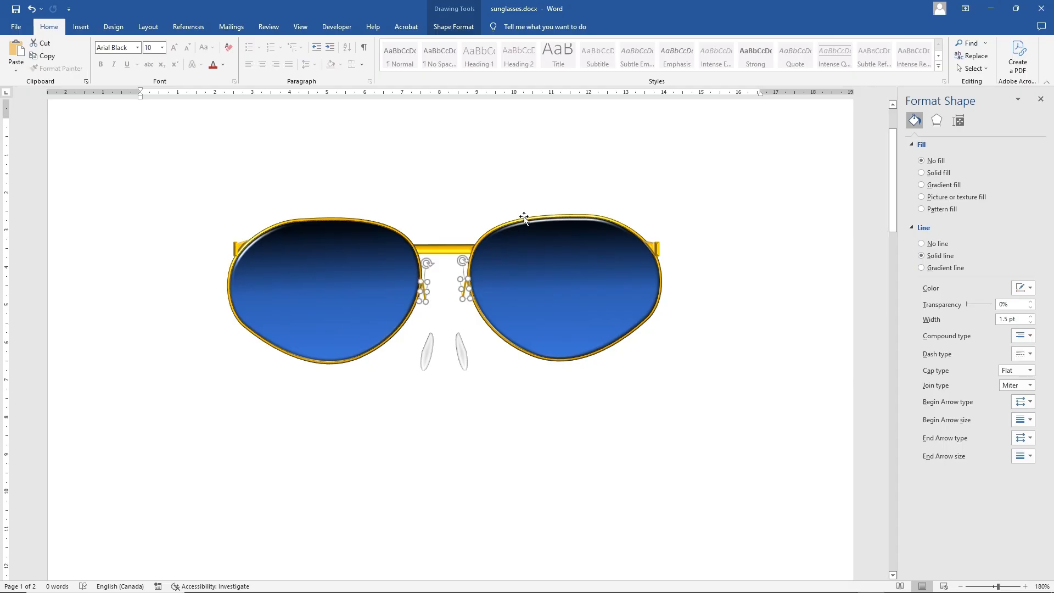
left_click(453, 26)
left_click(862, 55)
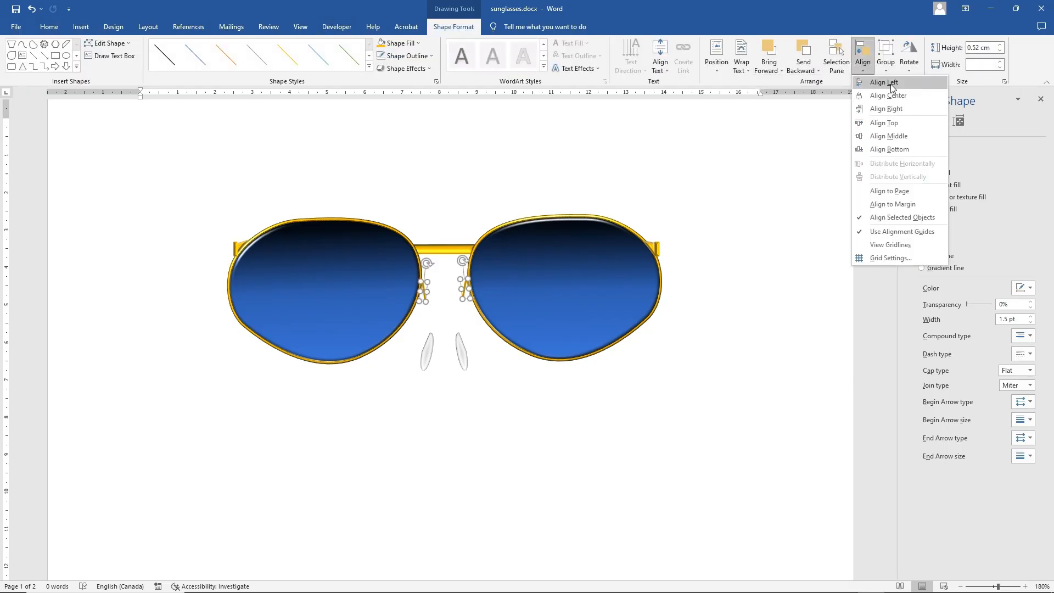
left_click(897, 124)
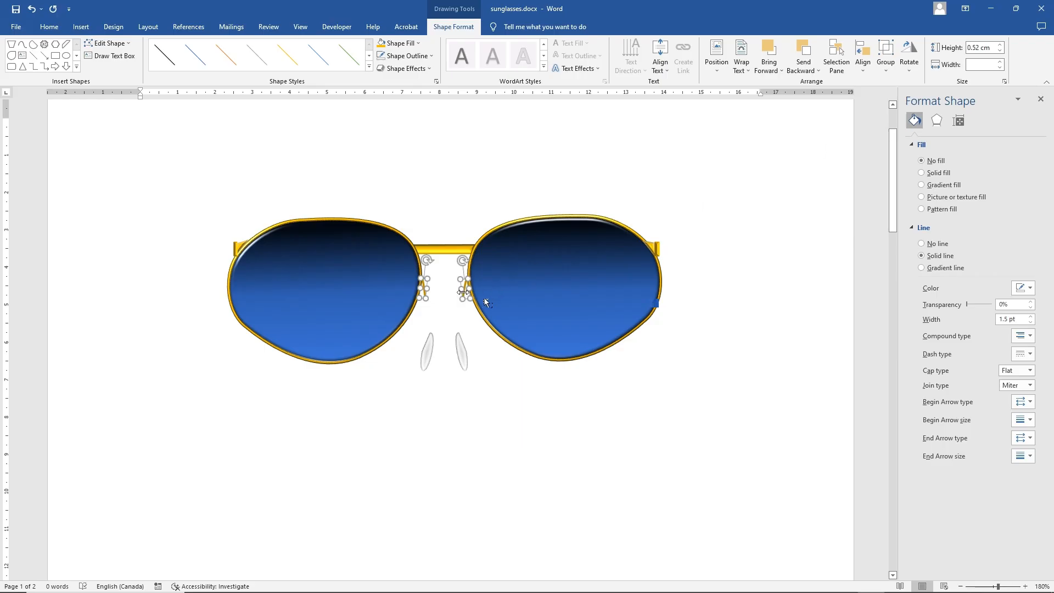
left_click(863, 58)
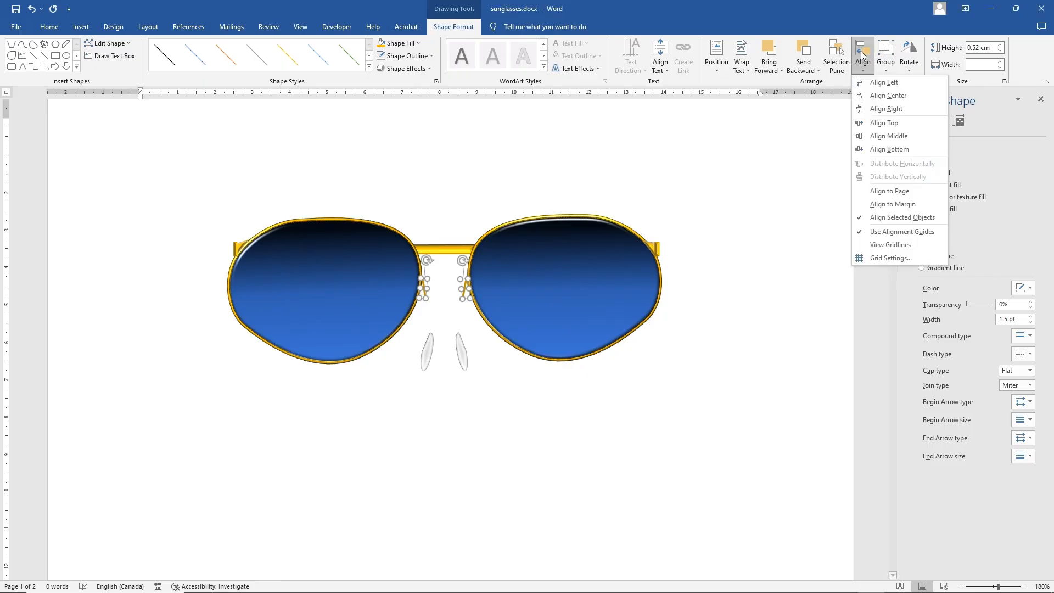
left_click(897, 120)
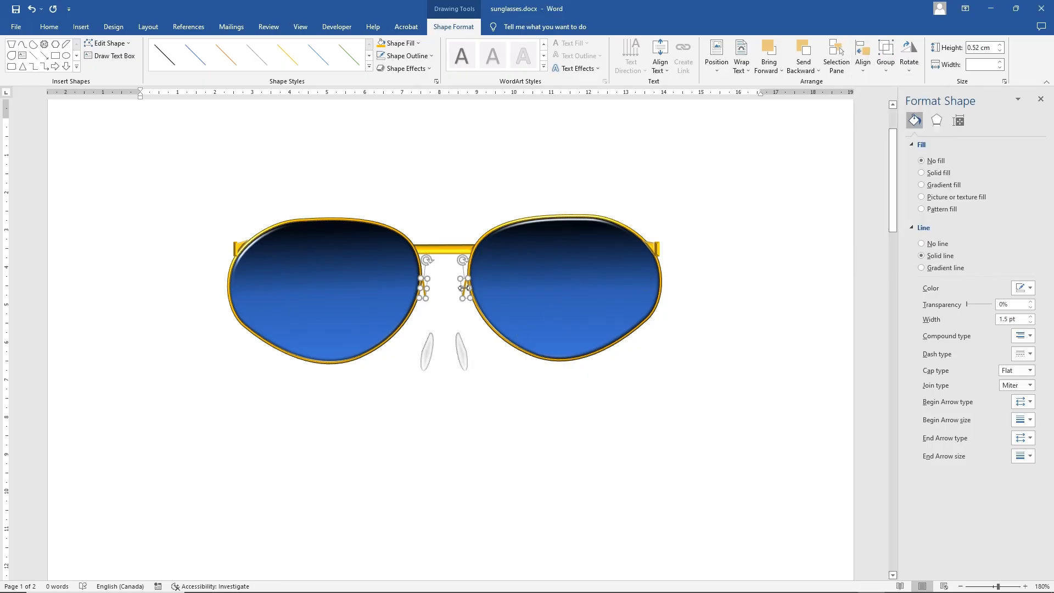
left_click_drag(462, 287, 465, 275)
left_click(31, 9)
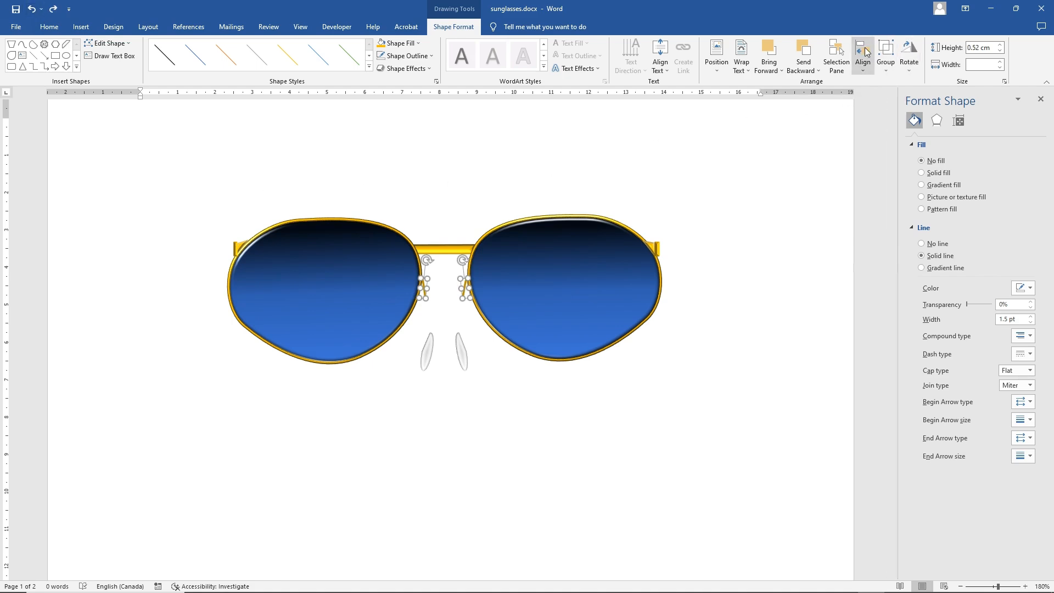
- Reapply the top alignment to the two gold nose-pad arms and raise both slightly toward the bridge
left_click(864, 55)
left_click(884, 120)
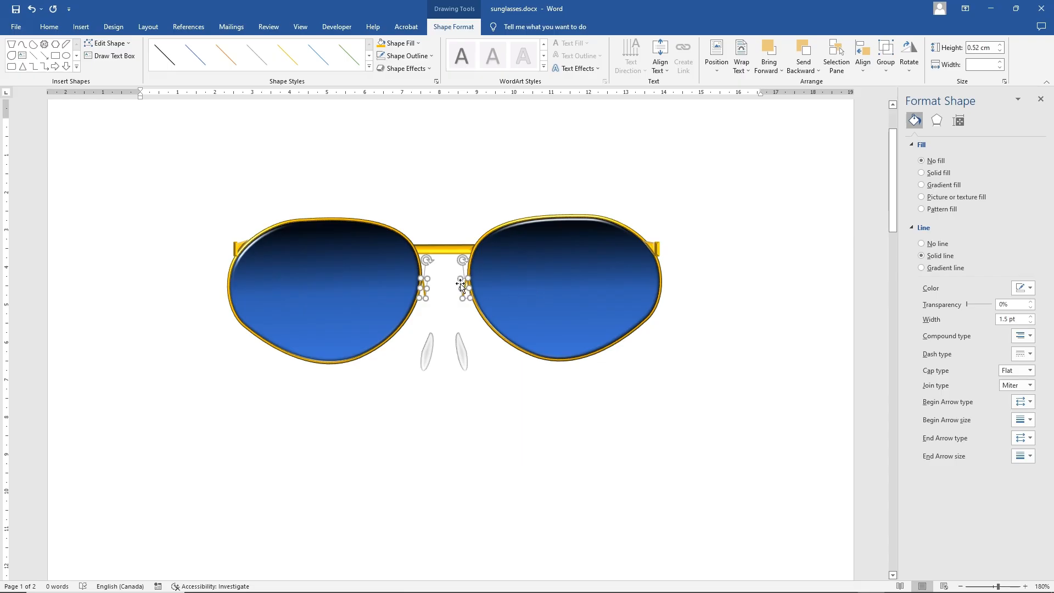
left_click_drag(464, 284, 465, 282)
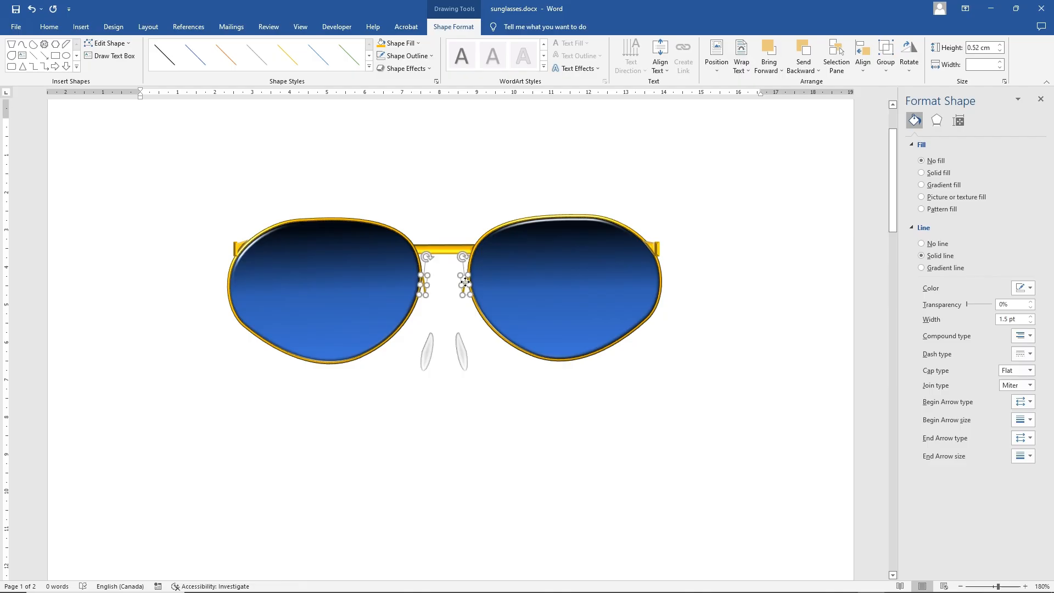
left_click(487, 391)
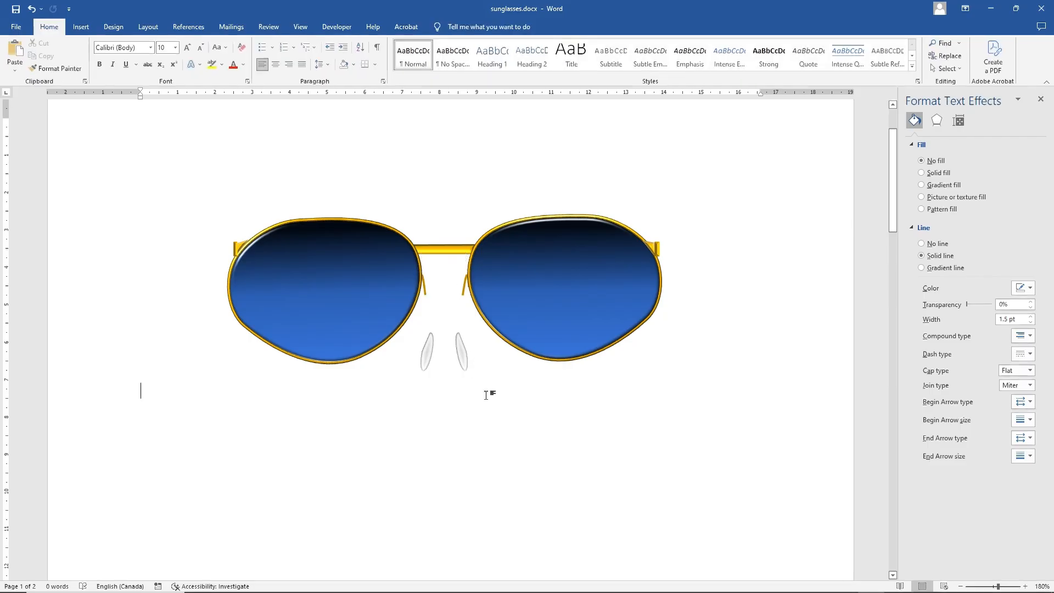
- Move both nose pads together back up onto the gold nose-pad arms
left_click(459, 363)
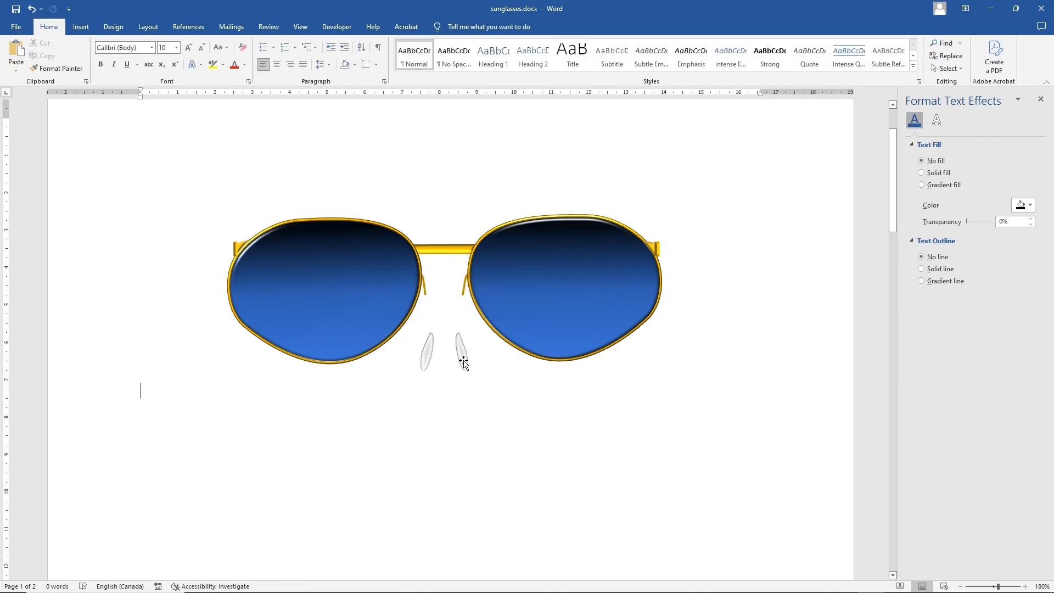
left_click(430, 359, "shift")
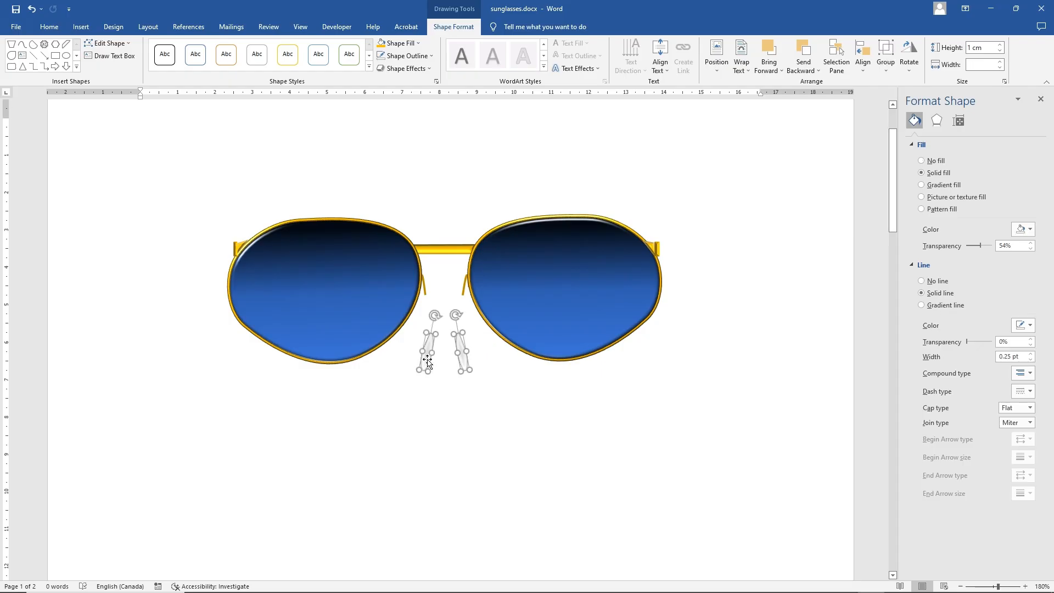
left_click_drag(429, 358, 428, 297)
left_click(428, 376)
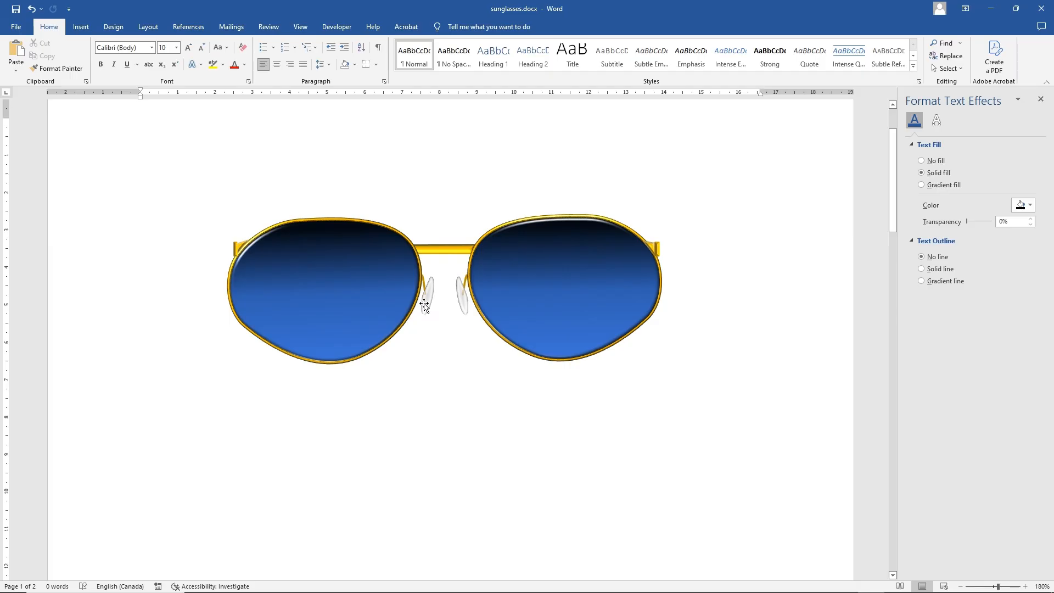
- Draw a long thin rectangle about 10.3 cm wide and 0.2 cm high below the glasses
left_click(81, 26)
left_click(151, 55)
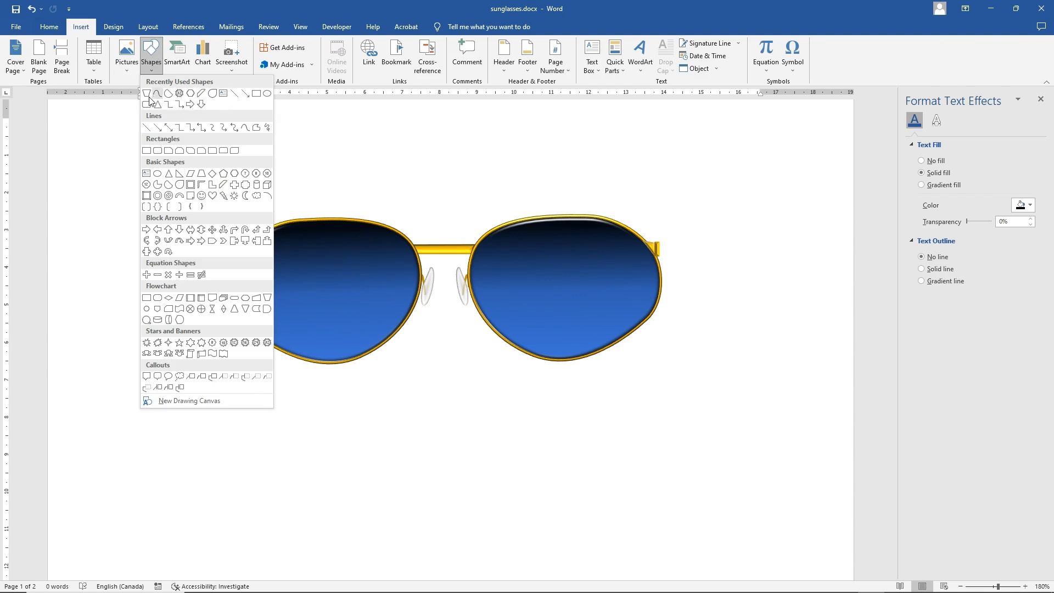
left_click(256, 93)
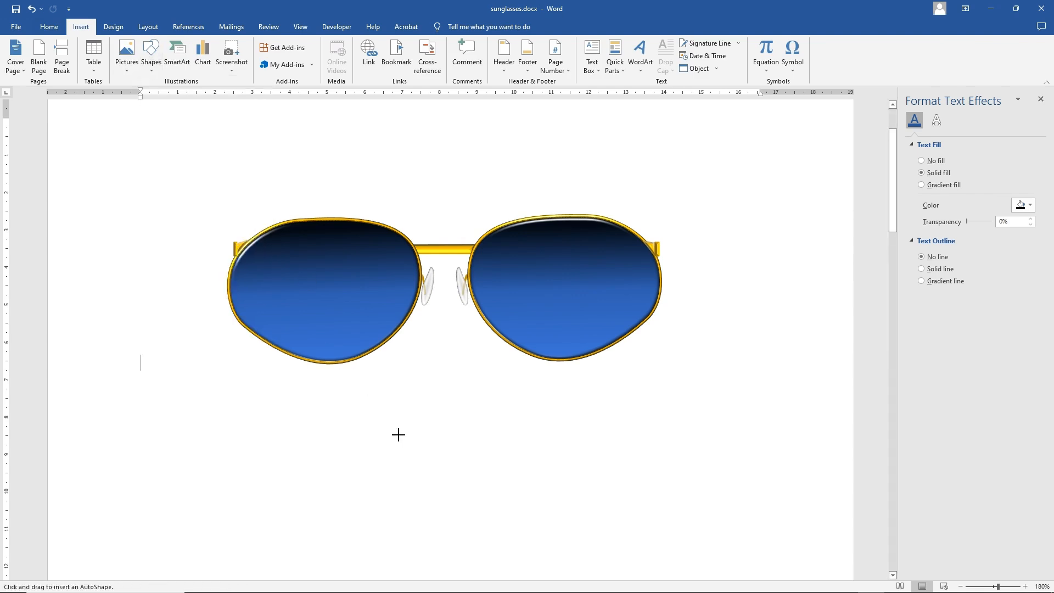
left_click_drag(347, 454, 733, 460)
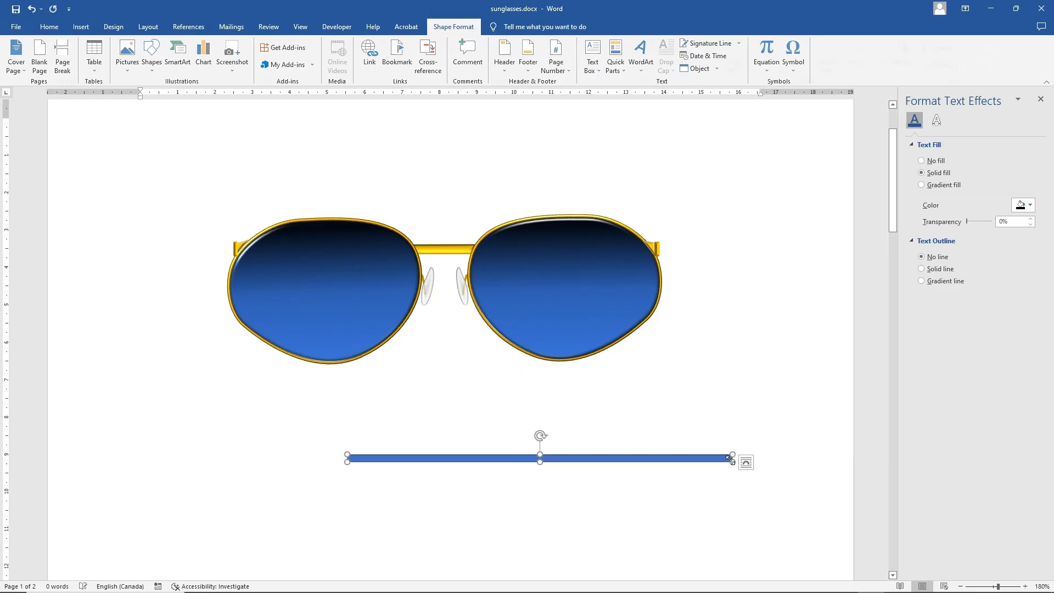
- Fill the thin rectangle with the standard orange colour and apply a Convex bevel
left_click(397, 43)
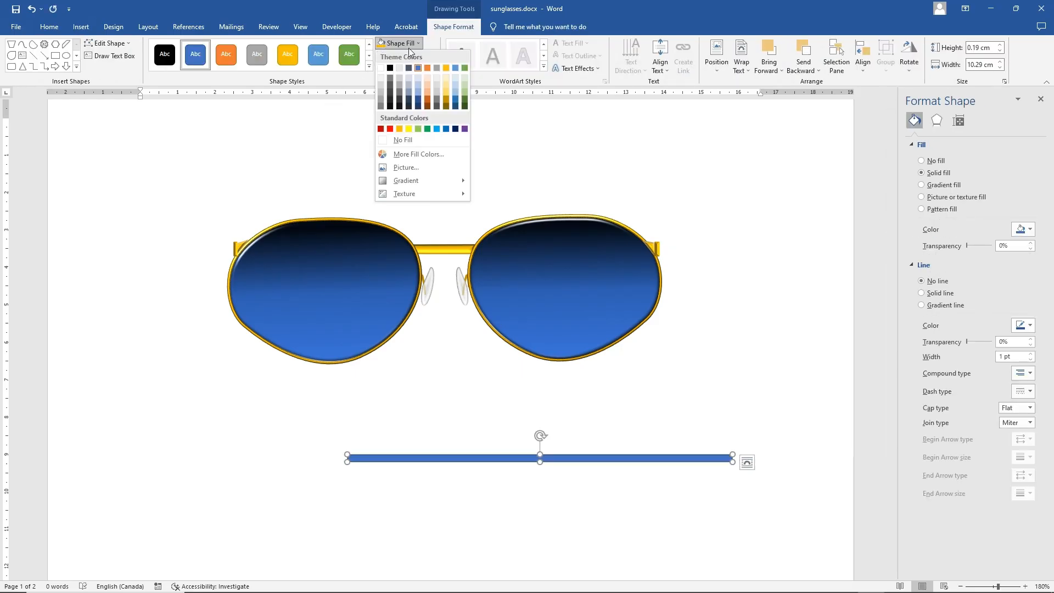
left_click(399, 129)
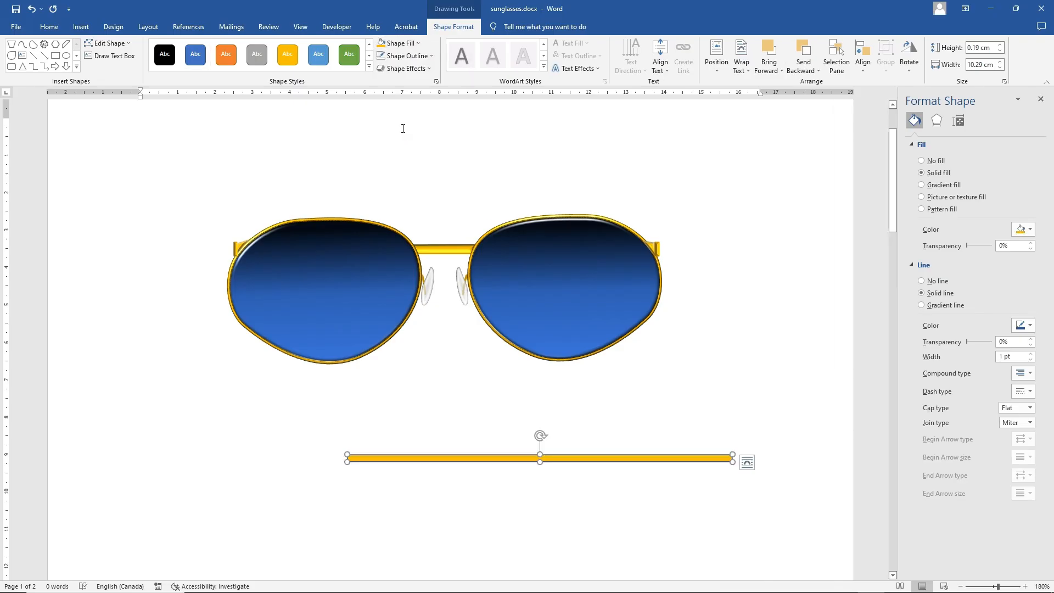
left_click(407, 68)
mouse_move(437, 216)
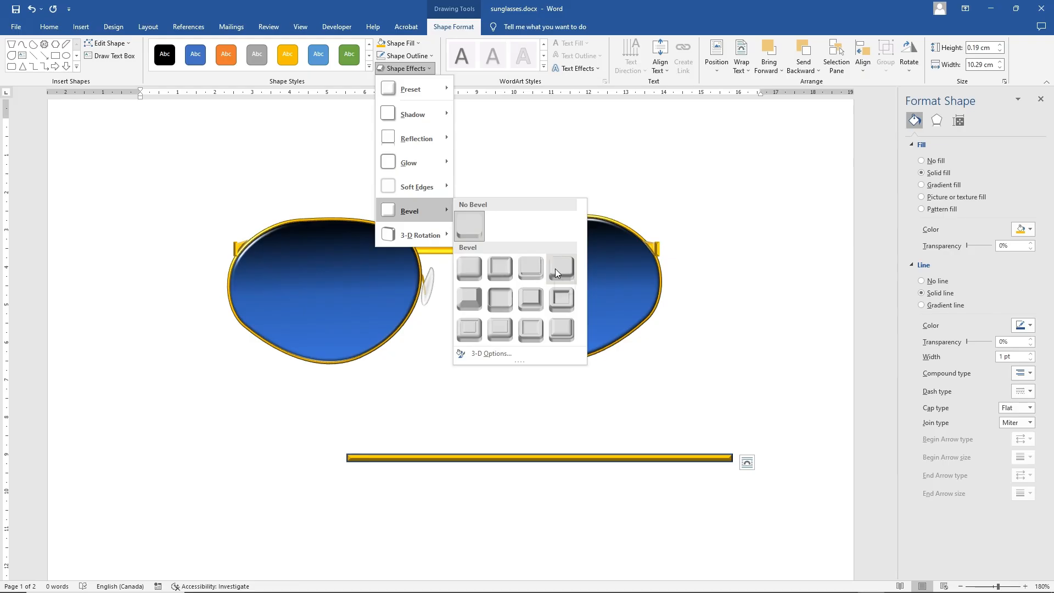
left_click(522, 296)
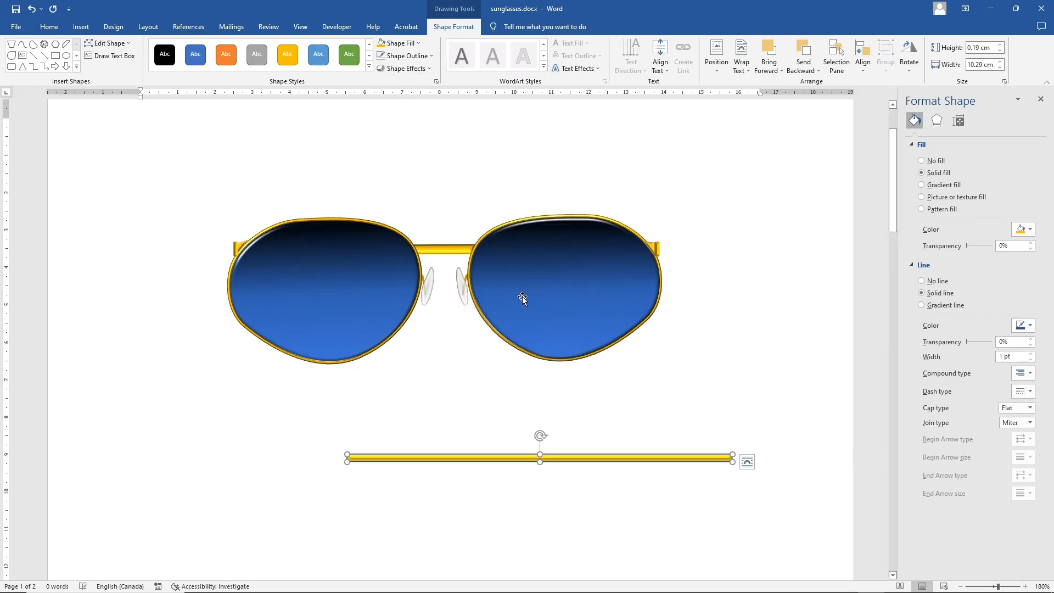
- Set the thin rectangle's outline to 0.25 pt in a dark gold theme shade
left_click(409, 56)
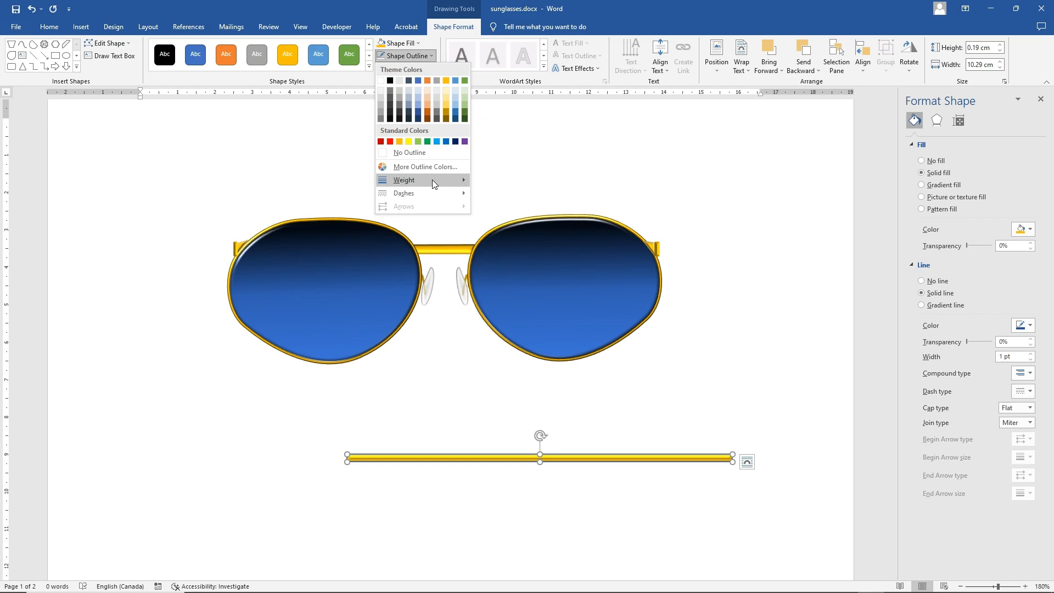
mouse_move(432, 180)
left_click(509, 180)
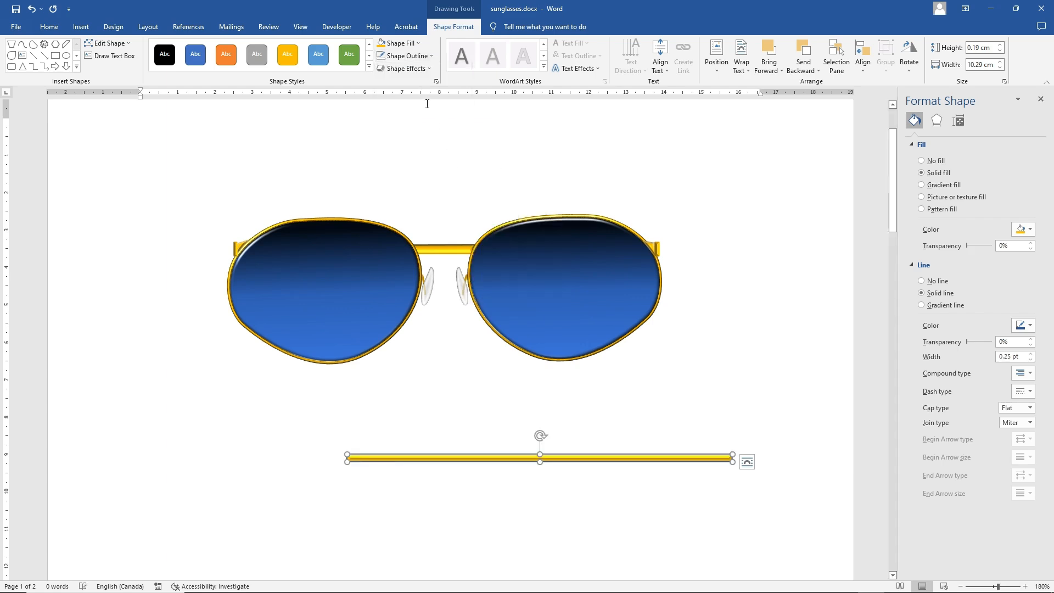
left_click(407, 54)
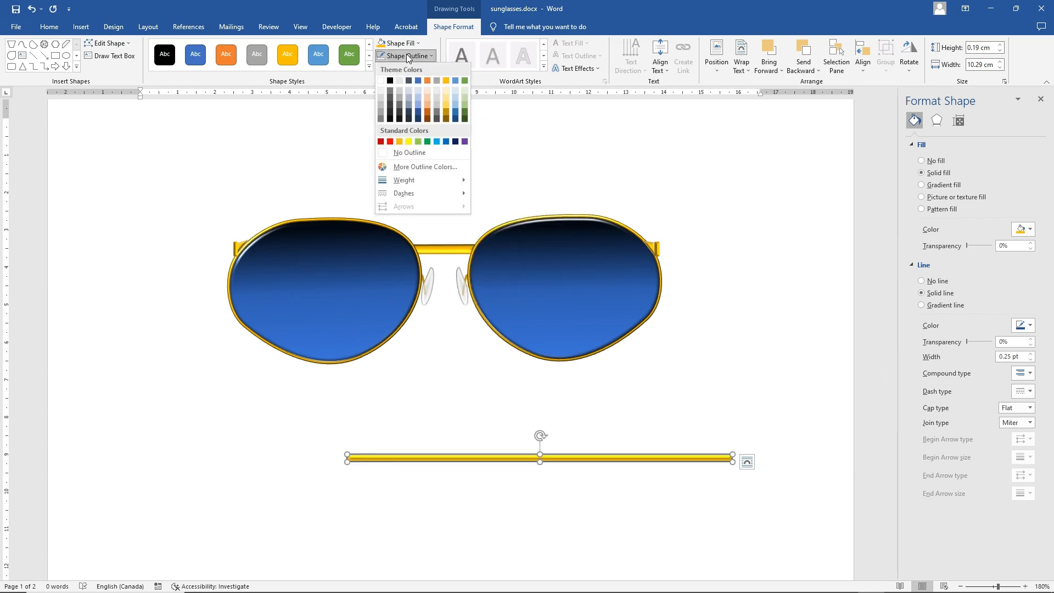
left_click(447, 114)
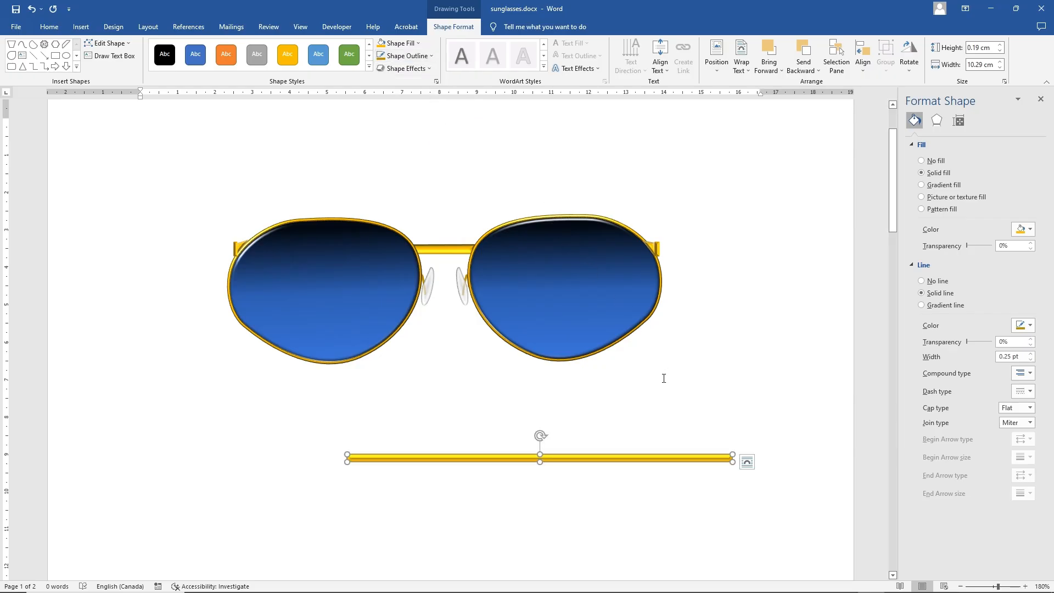
- Rotate the long gold bar 180° and set its 3-D lighting angle to 50°
left_click_drag(540, 435, 574, 438)
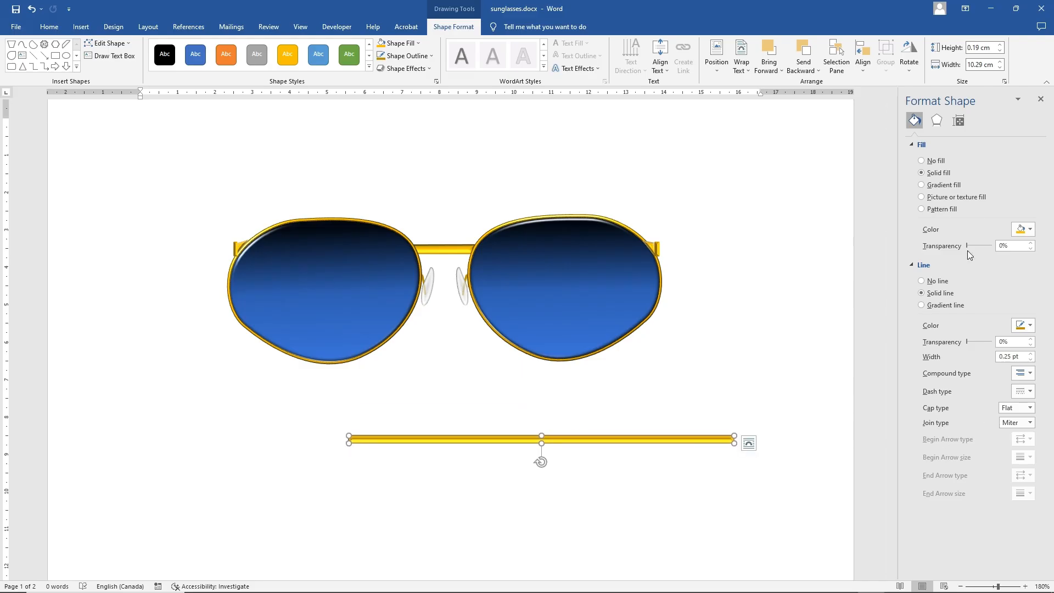
left_click(936, 120)
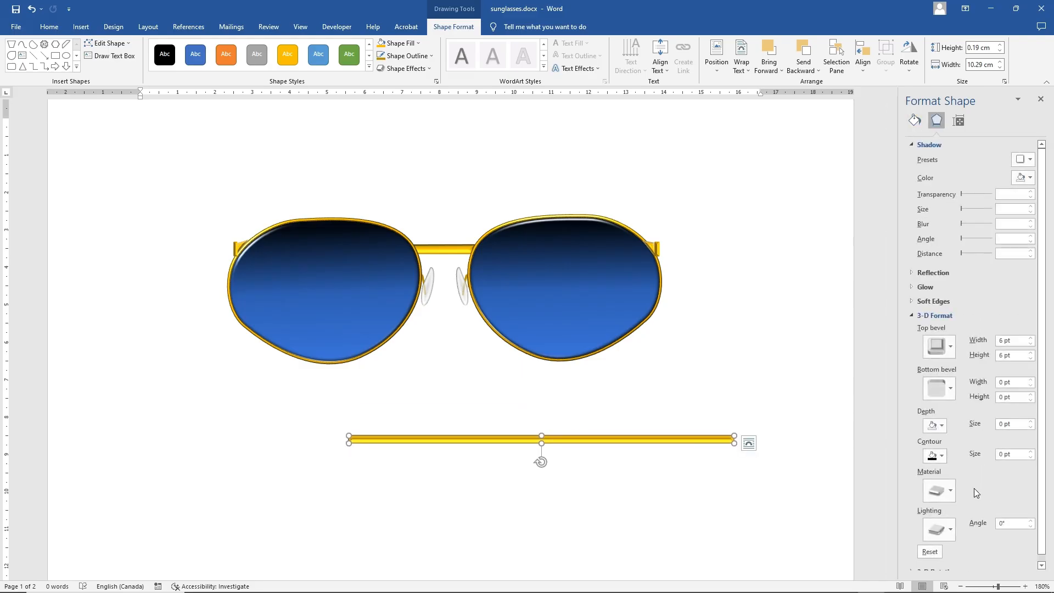
left_click(1031, 521)
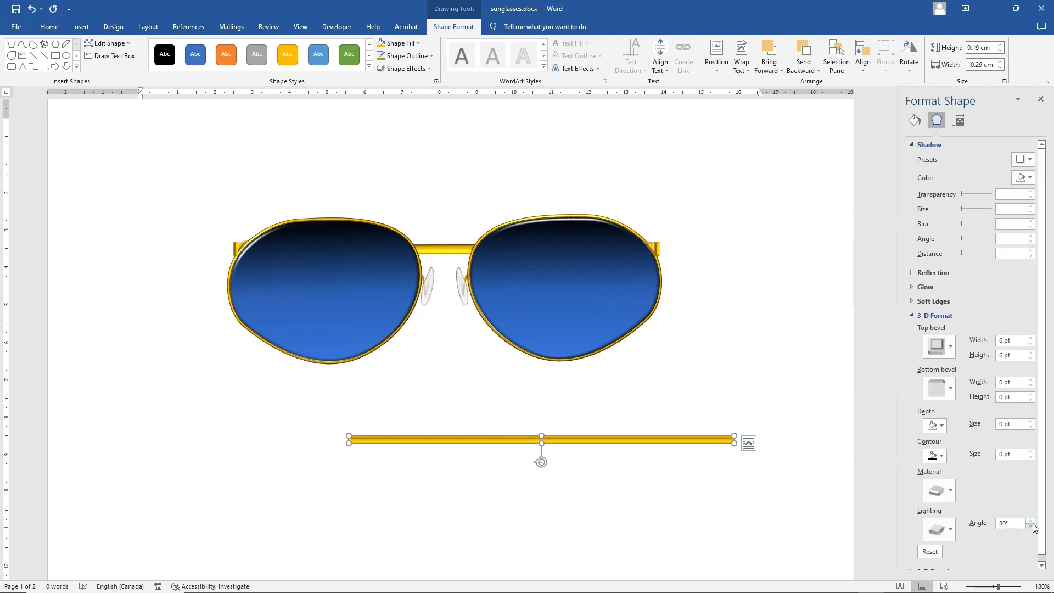
left_click(1031, 526)
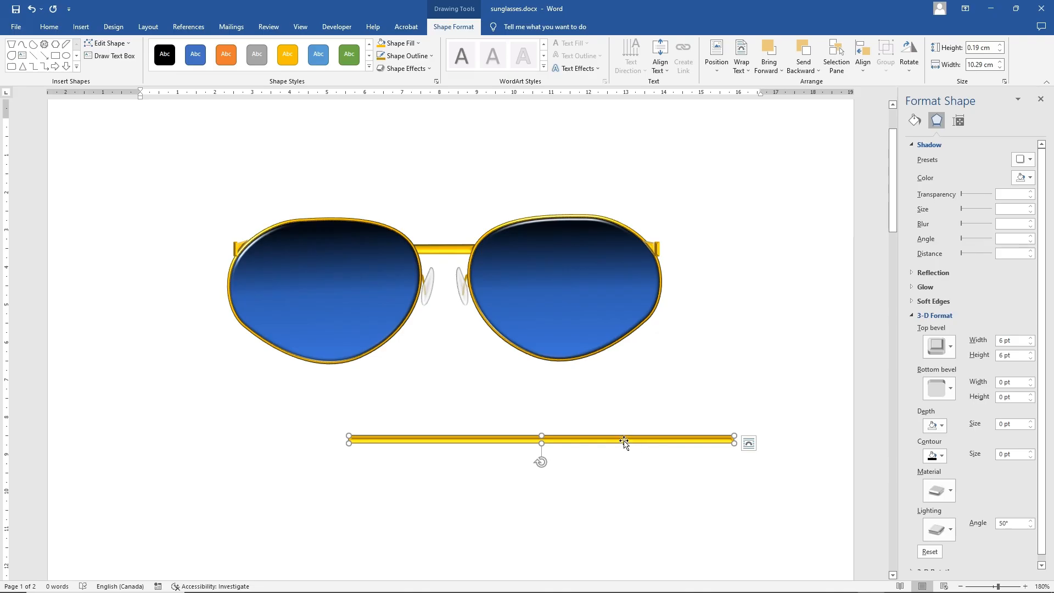
- Move the gold bar up across the lenses and send it to the back of the drawing
left_click_drag(624, 442, 601, 283)
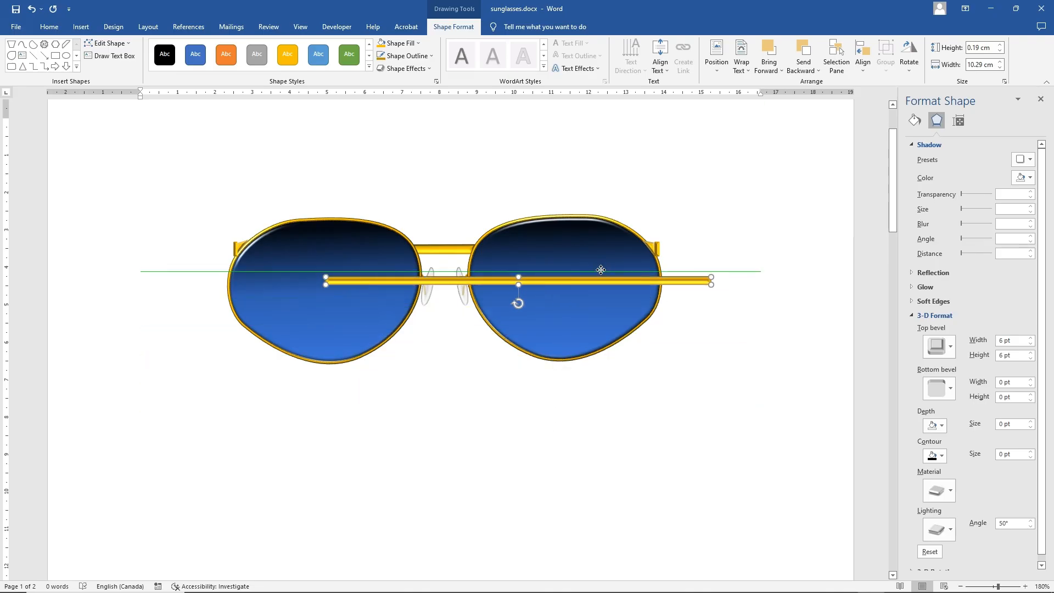
right_click(687, 282)
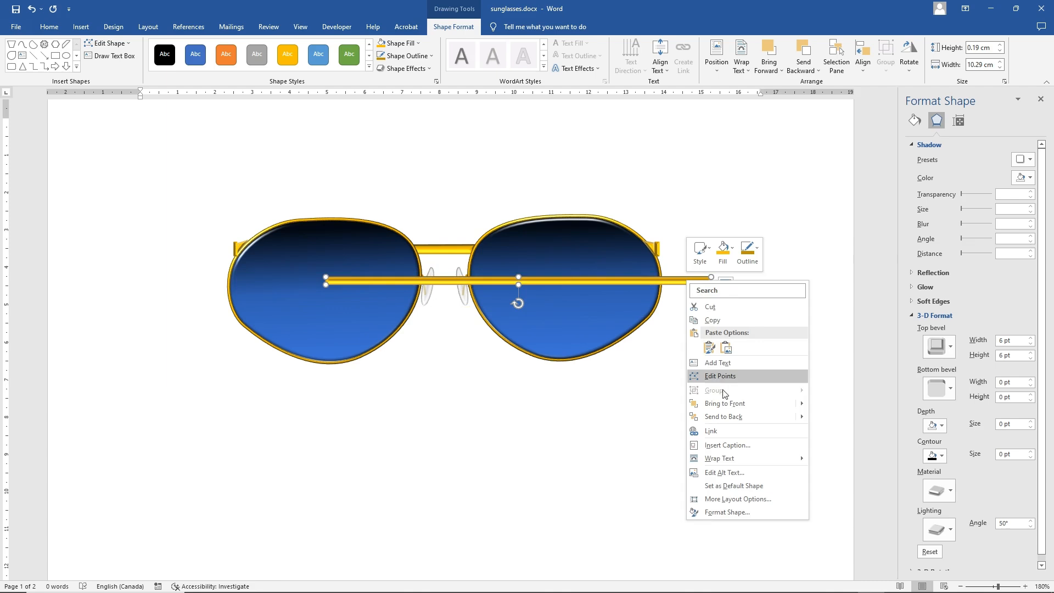
left_click(729, 416)
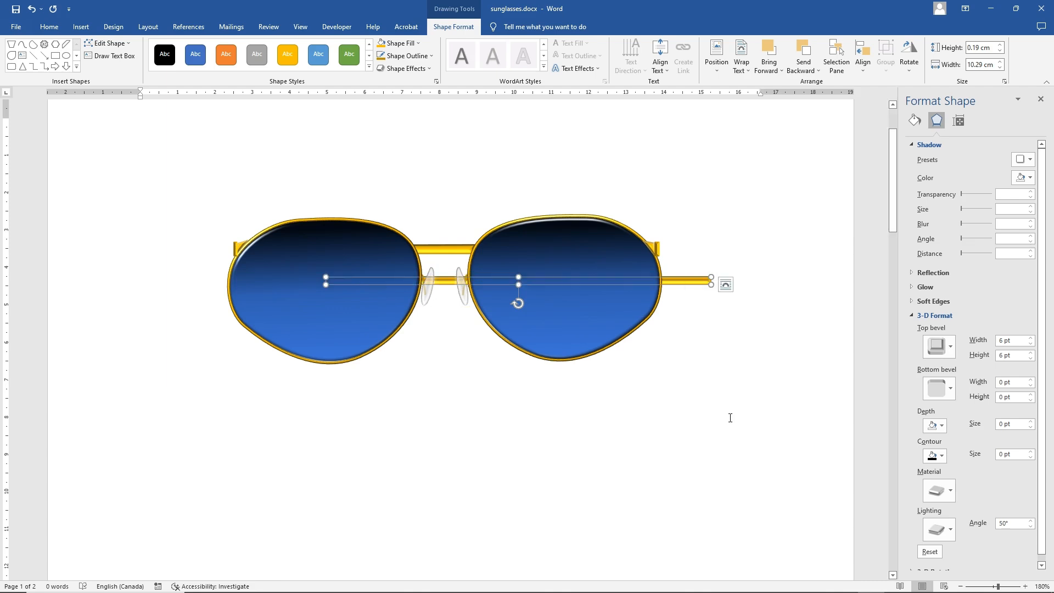
left_click(729, 337)
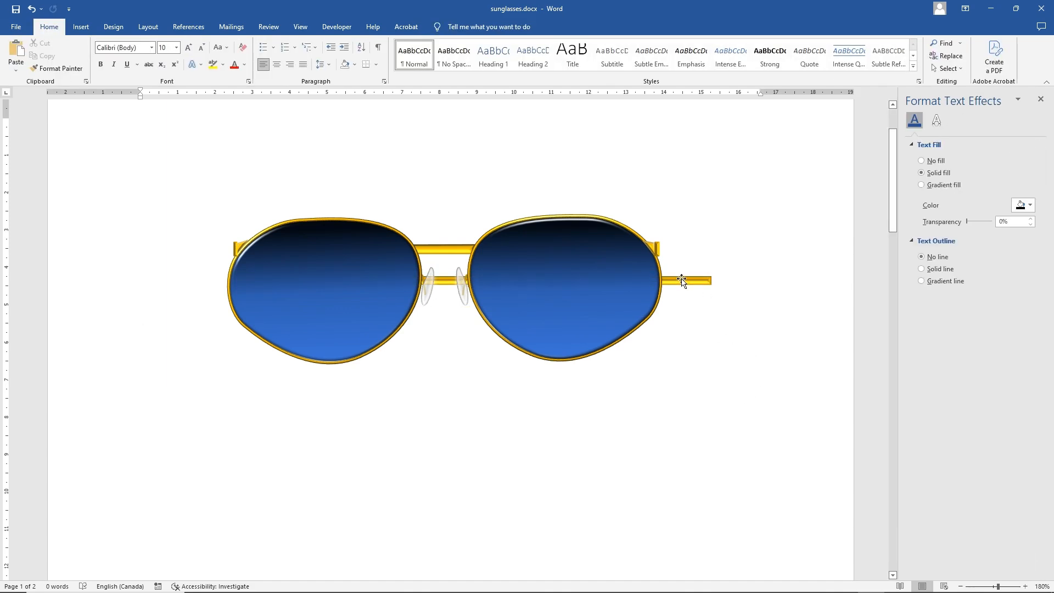
- Tilt the bar slightly upward to the right and position its right end at the right hinge, just below the bridge
mouse_move(682, 280)
left_mouse_down()
mouse_move(673, 251)
mouse_move(672, 276)
left_mouse_up()
left_click_drag(509, 299, 545, 302)
left_click_drag(679, 255, 608, 259)
left_click(734, 270)
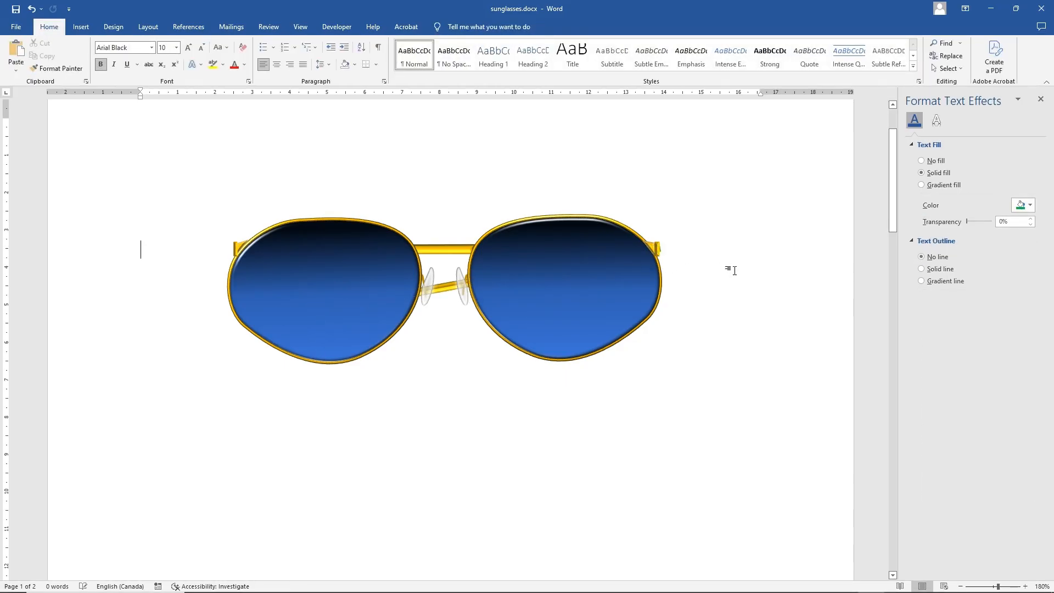
left_click(446, 288)
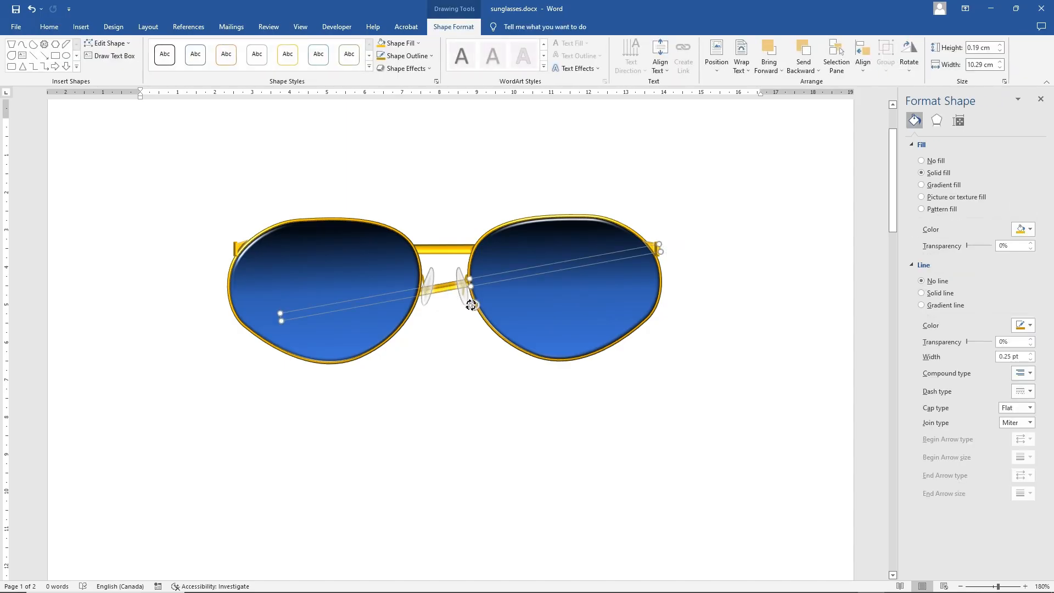
left_click_drag(469, 301, 443, 261)
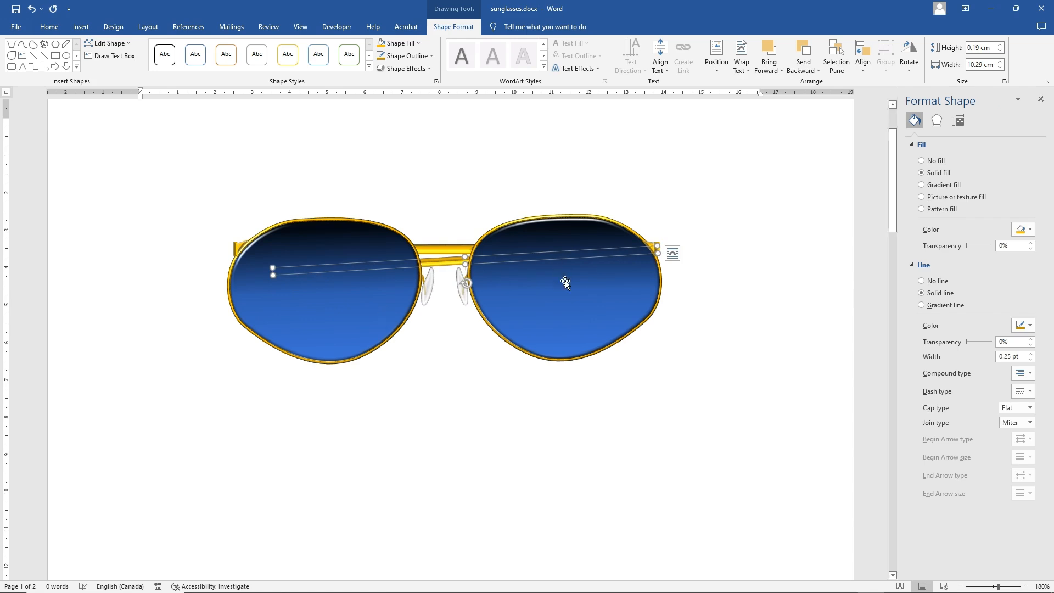
- Set the transparency of the right lens's dark gradient stop at 23% to 14%
left_click(548, 297)
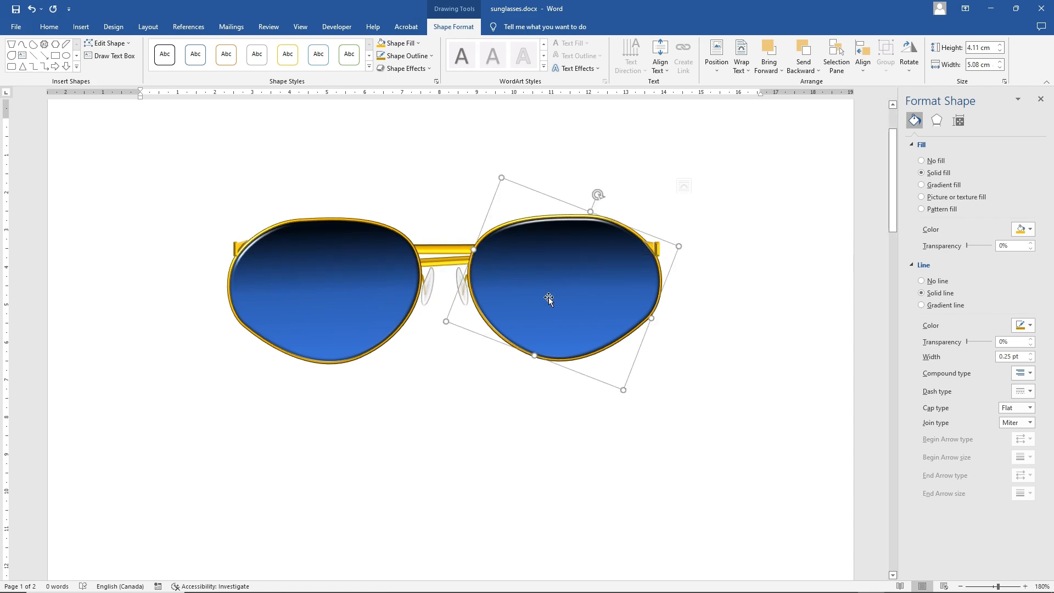
left_click(372, 292, "shift")
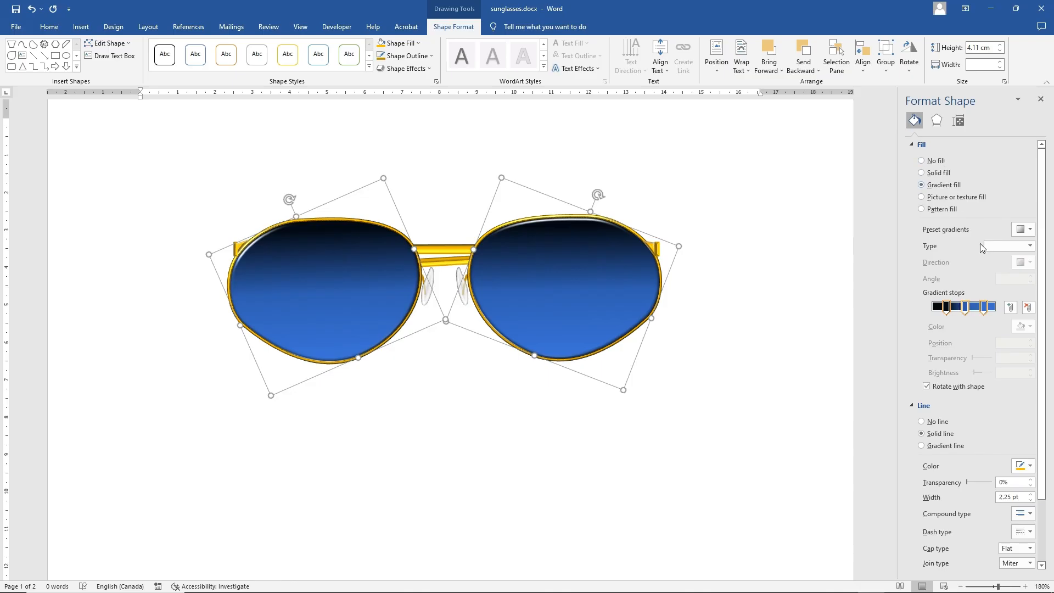
left_click(710, 294)
left_click(605, 289)
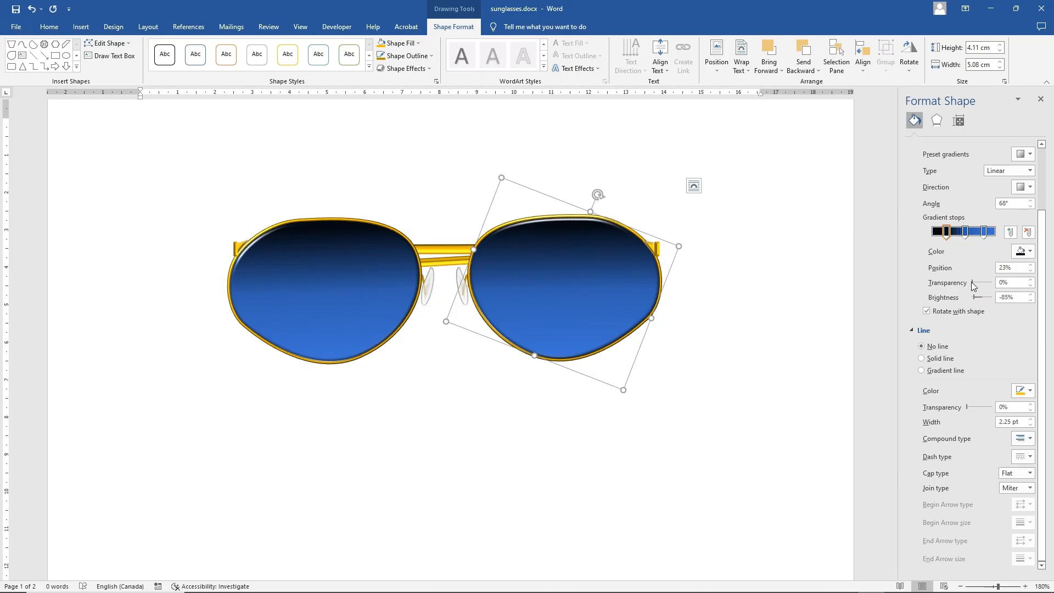
left_click_drag(973, 282, 976, 282)
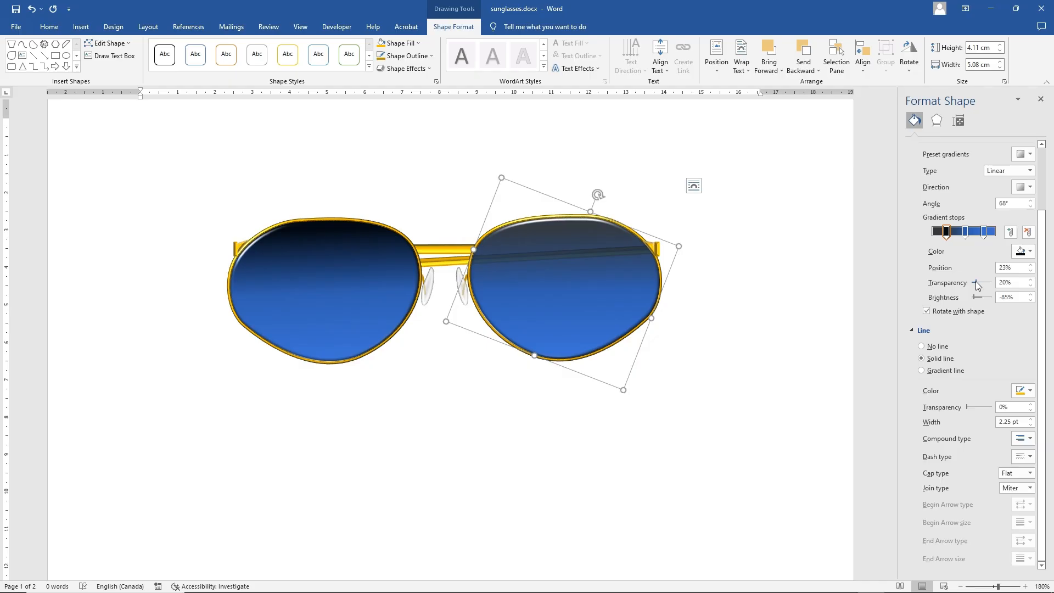
left_click_drag(974, 283, 975, 283)
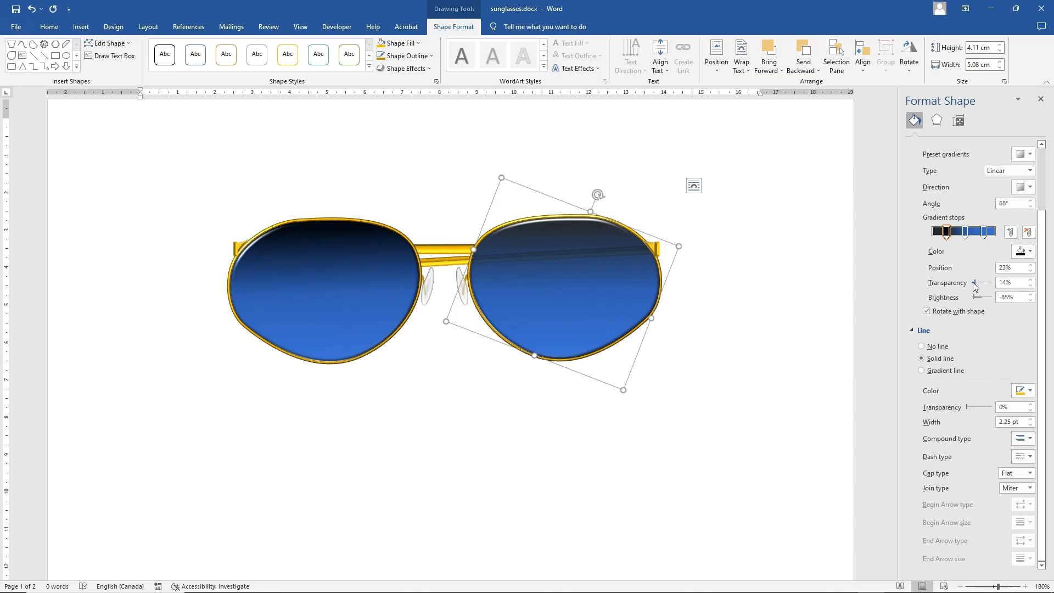
- Match the left lens to the right one by setting its dark gradient stop's transparency to 14%
left_click(330, 316)
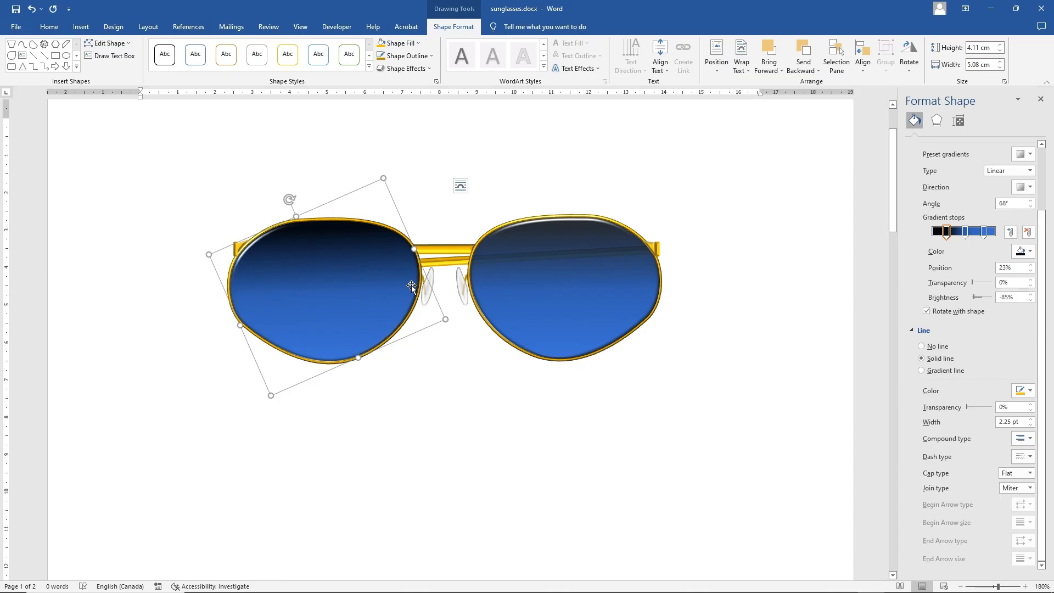
left_click(610, 289)
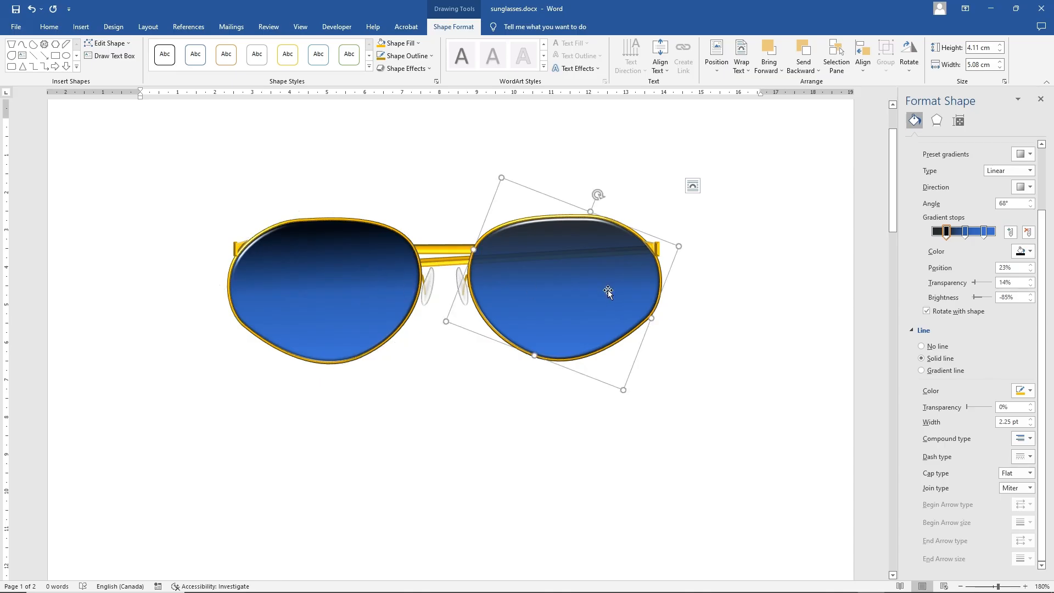
left_click(401, 295)
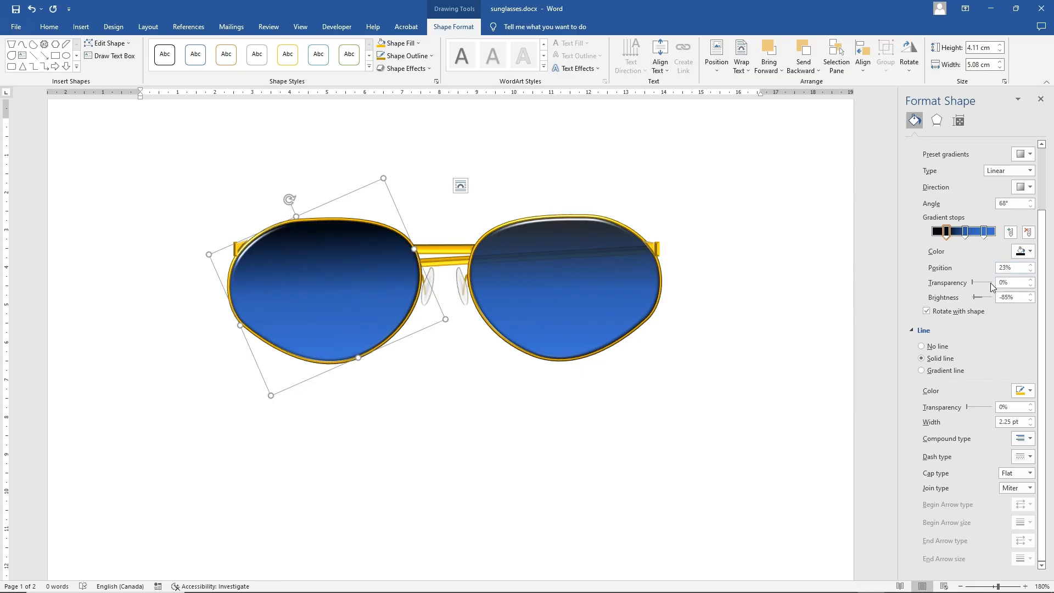
left_click(1031, 280)
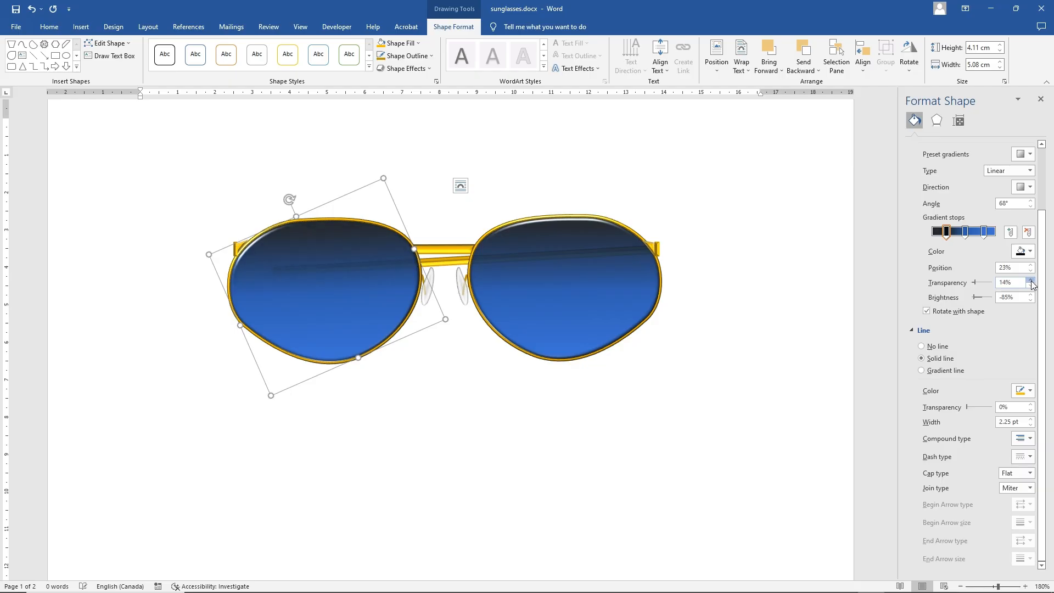
- Shorten the tilted bar from its left end to about 8.7 cm, keeping its right end at the hinge
left_click(448, 262)
left_click_drag(272, 268, 328, 265)
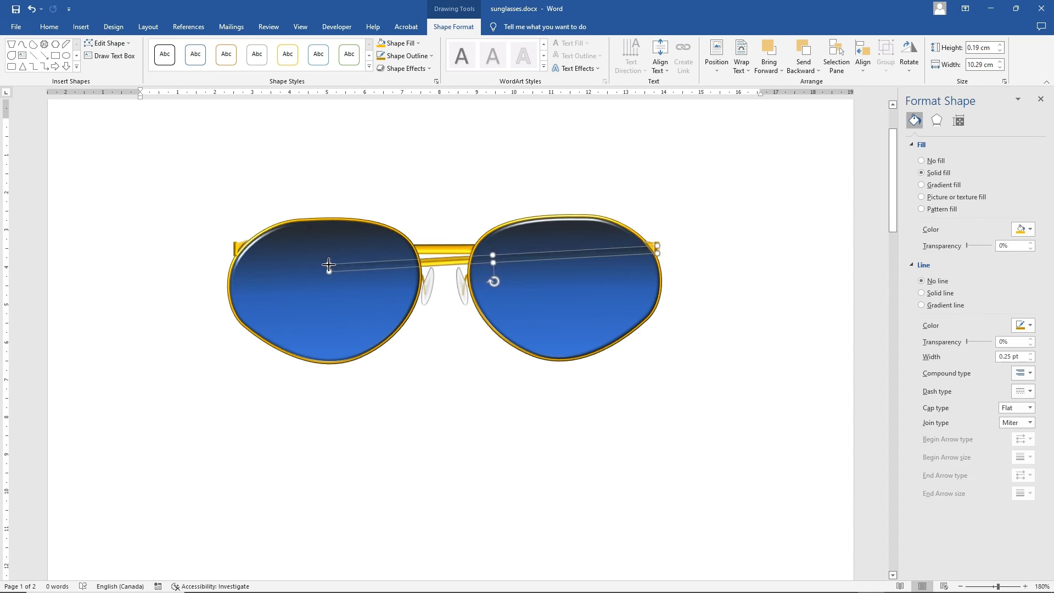
left_click_drag(328, 265, 331, 266)
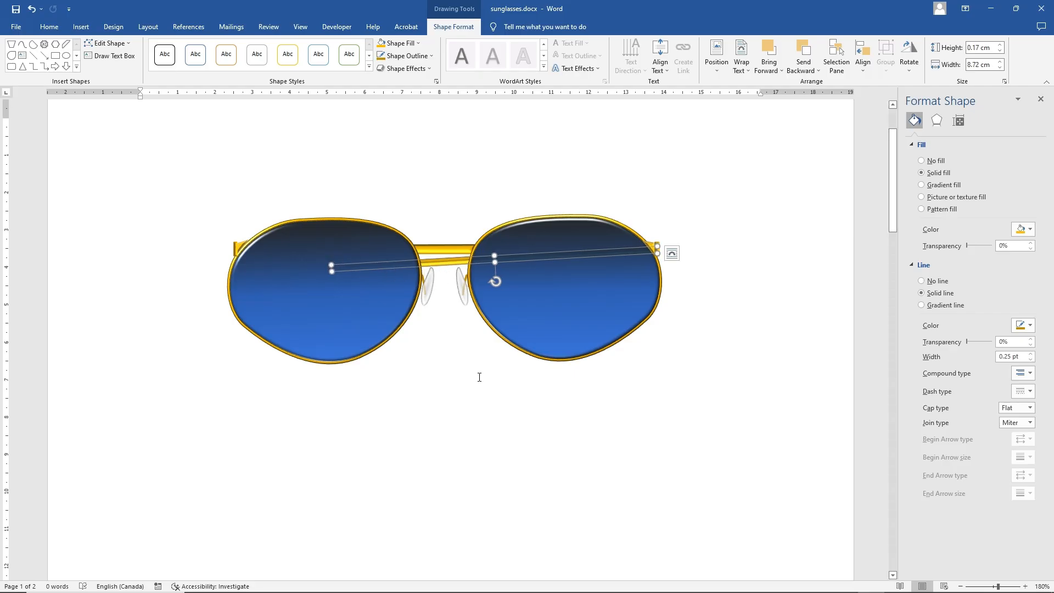
left_click(487, 417)
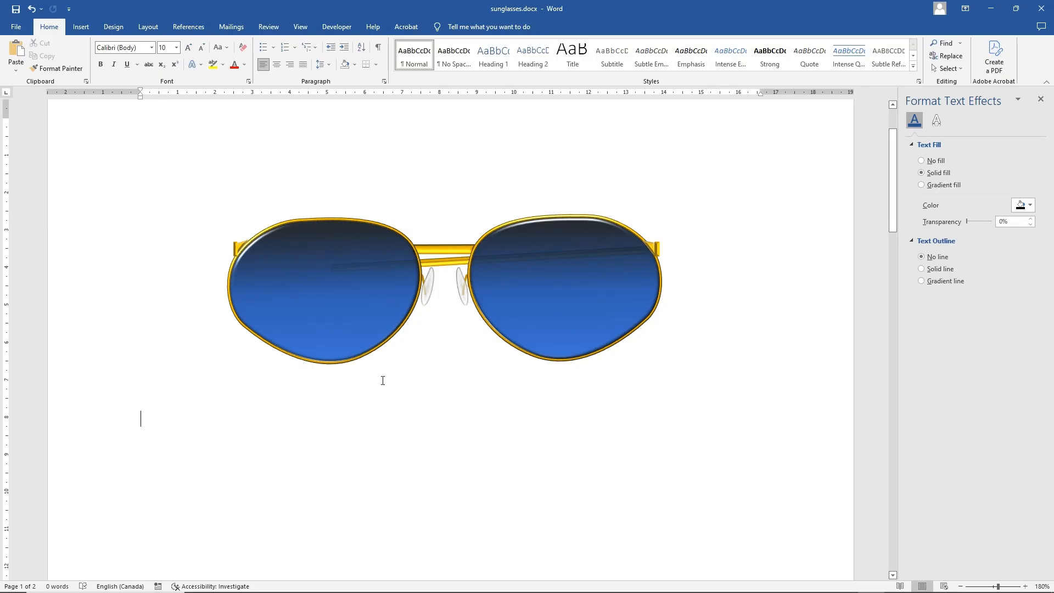
- Draw a thin, tilted block arc about 1.6 cm wide and 0.5 cm high below the glasses
left_click(80, 26)
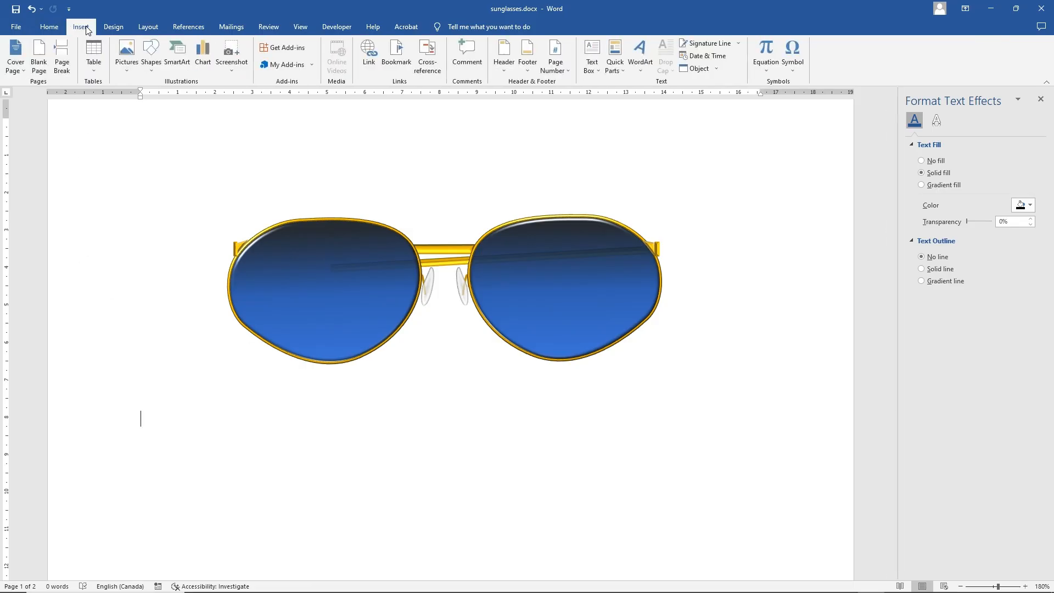
left_click(152, 62)
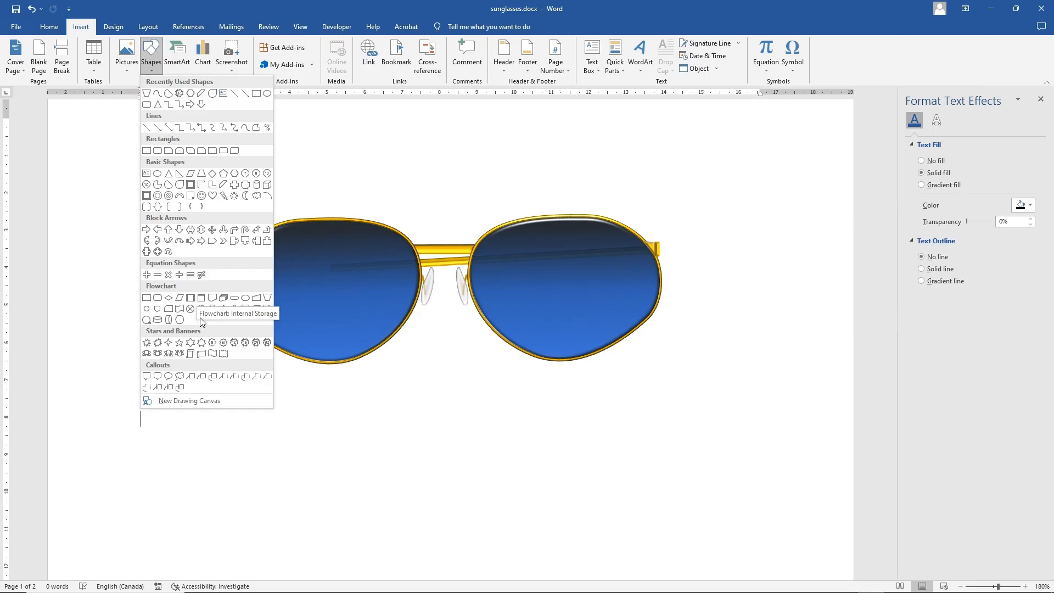
left_click(222, 195)
mouse_move(445, 365)
left_mouse_down()
mouse_move(449, 394)
mouse_move(423, 418)
mouse_move(426, 381)
mouse_move(358, 405)
mouse_move(379, 400)
mouse_move(394, 359)
left_mouse_up()
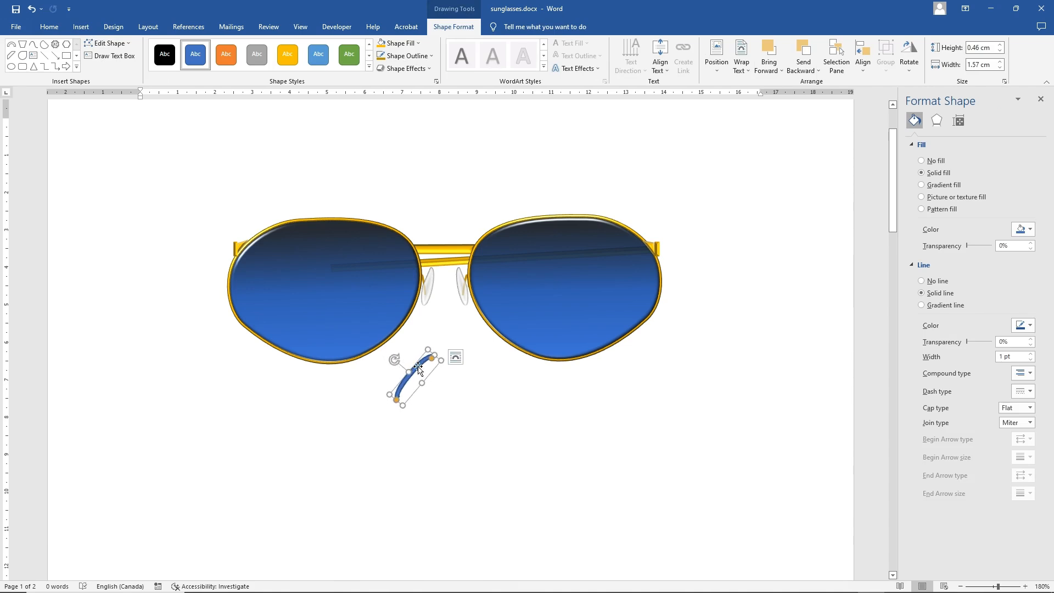
- Fill the arc with standard orange and give it a 0.25 pt outline in Gold, Accent 4, Darker 50%
left_click(409, 45)
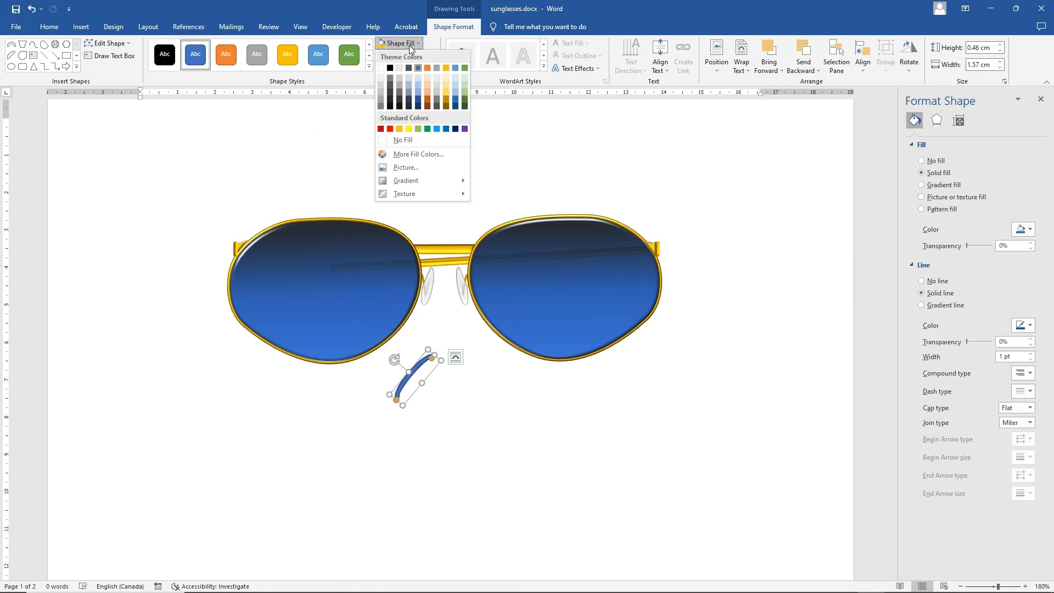
left_click(399, 129)
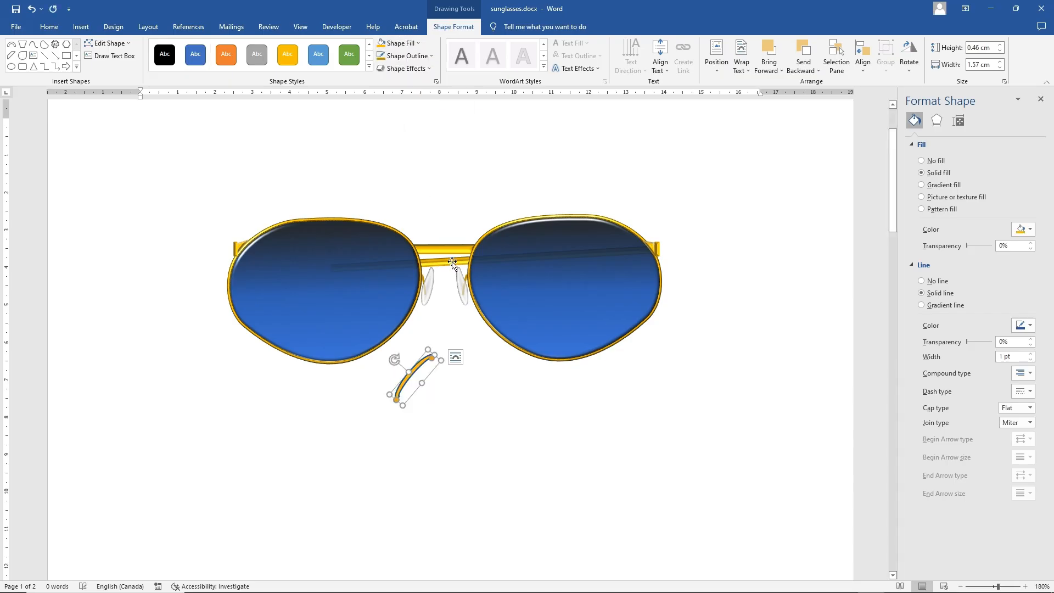
left_click(415, 56)
mouse_move(432, 180)
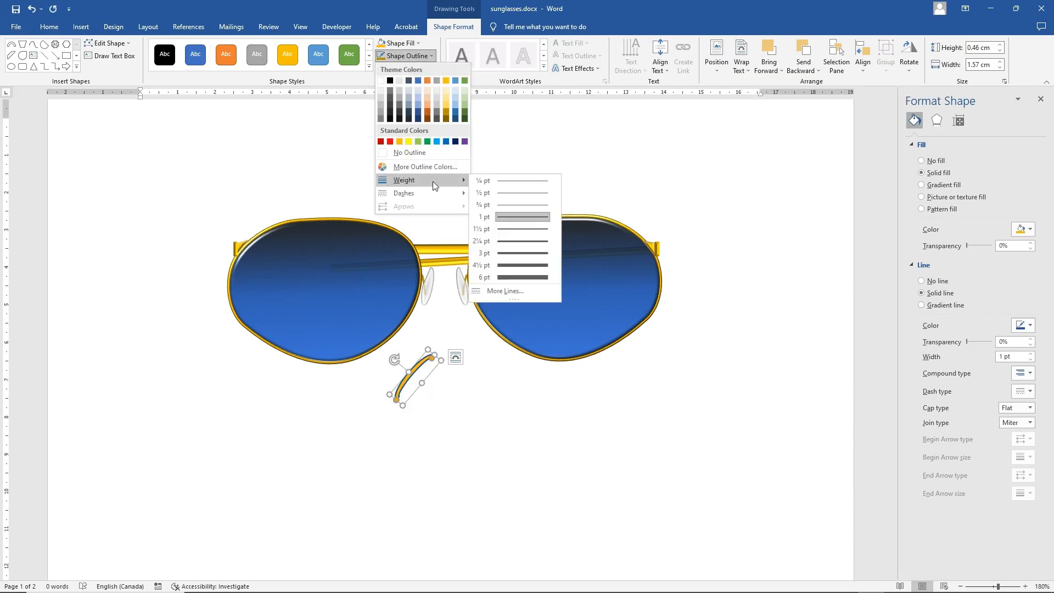
left_click(510, 180)
left_click(407, 55)
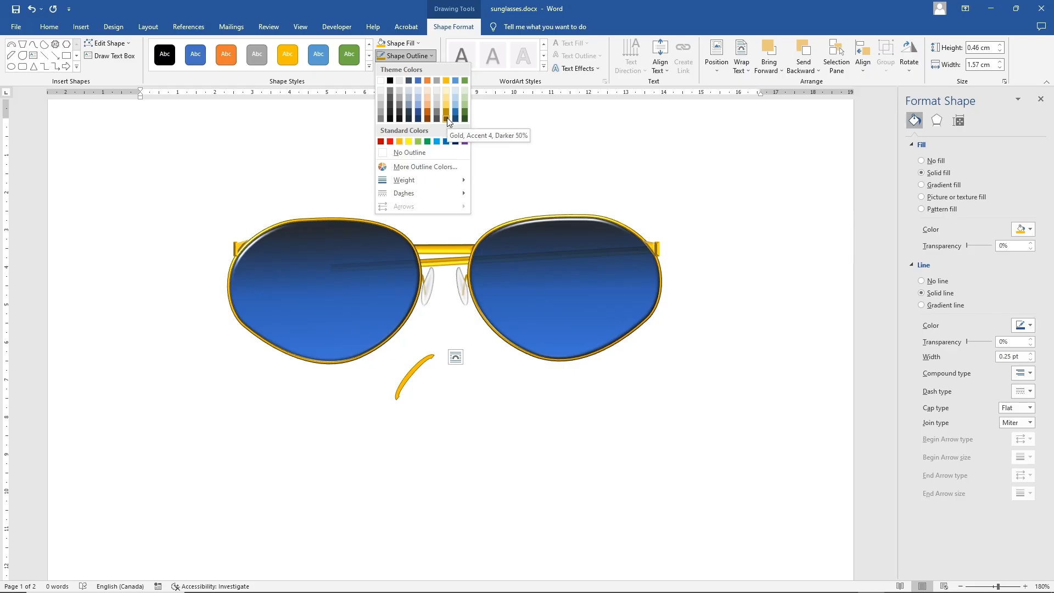
left_click(446, 118)
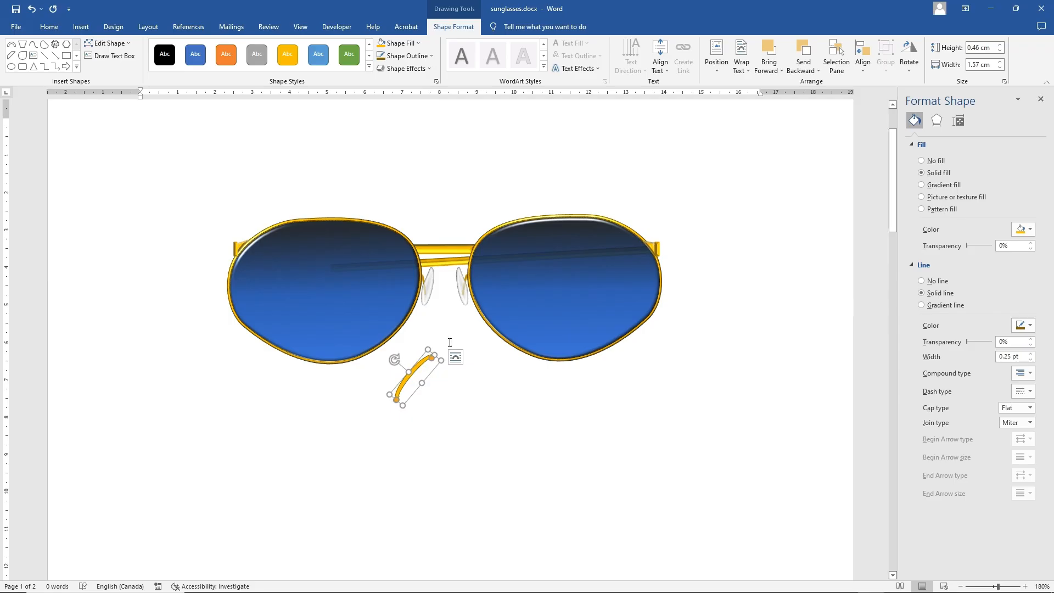
- Send the arc to the back, behind the left lens, and move it onto the blank area below the glasses
left_click_drag(417, 368, 270, 367)
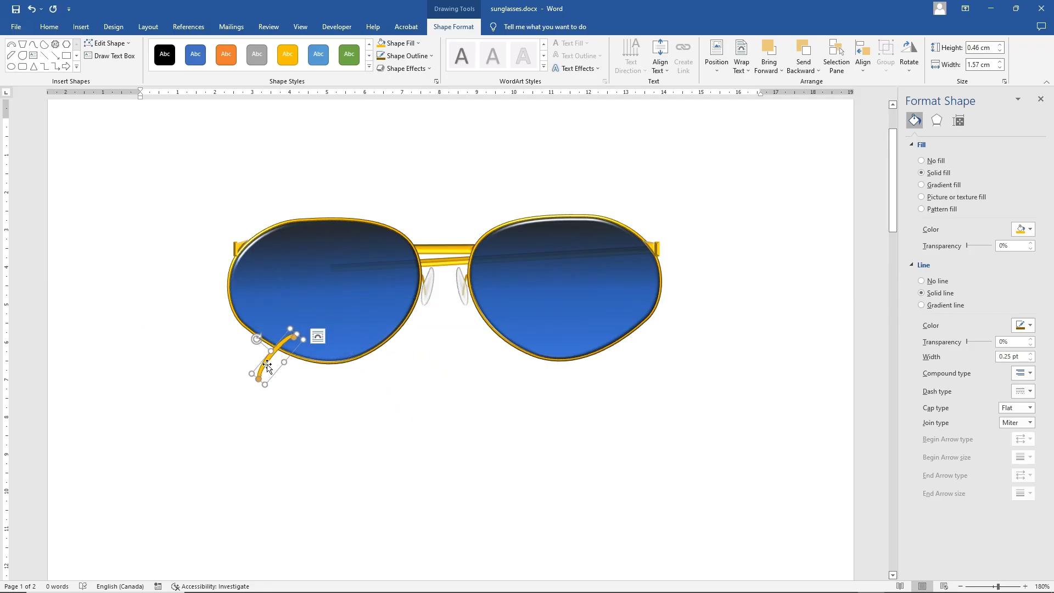
right_click(269, 367)
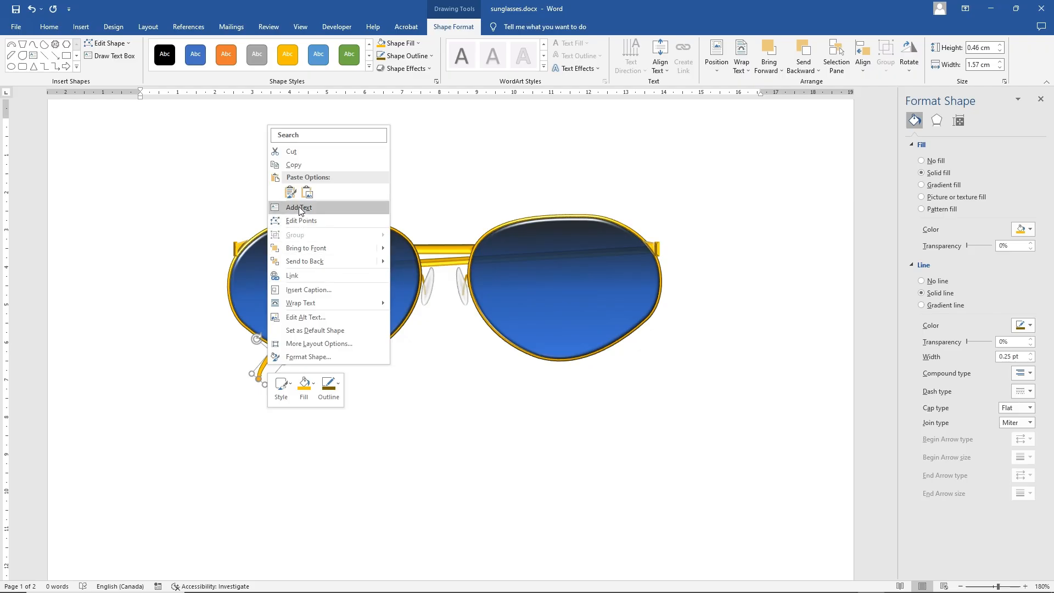
left_click(307, 262)
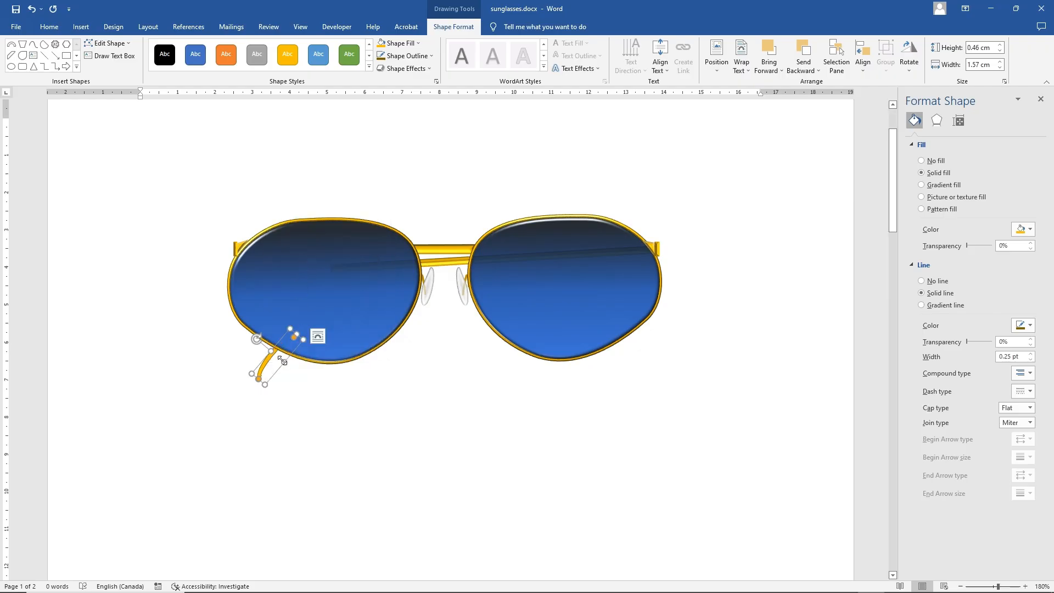
left_click_drag(263, 360, 413, 434)
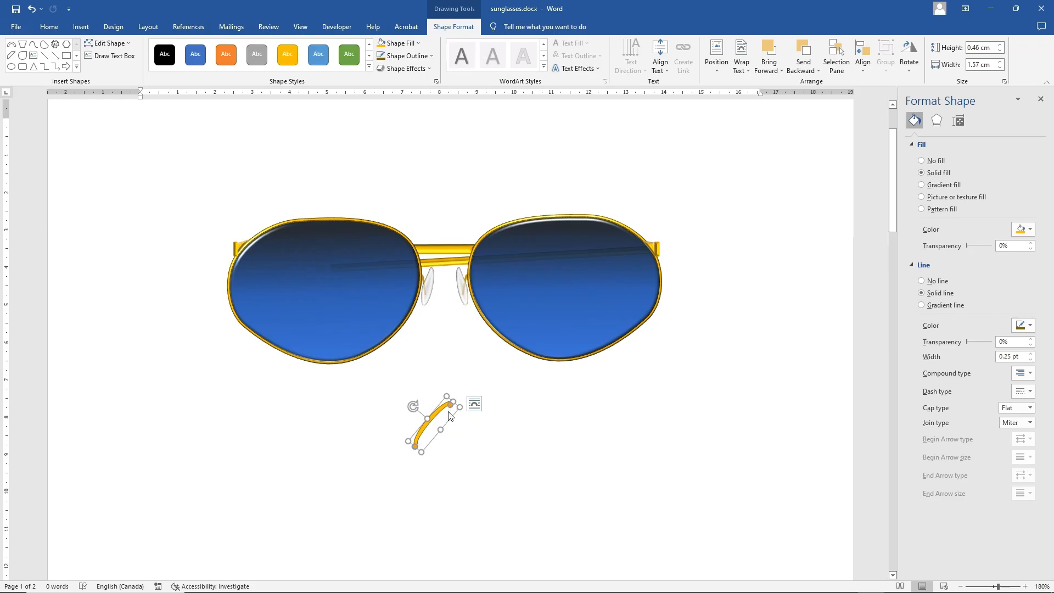
- Tilt the arc slightly flatter and pull its lower end point outward to widen that end
left_click_drag(437, 399, 449, 430)
right_click(426, 435)
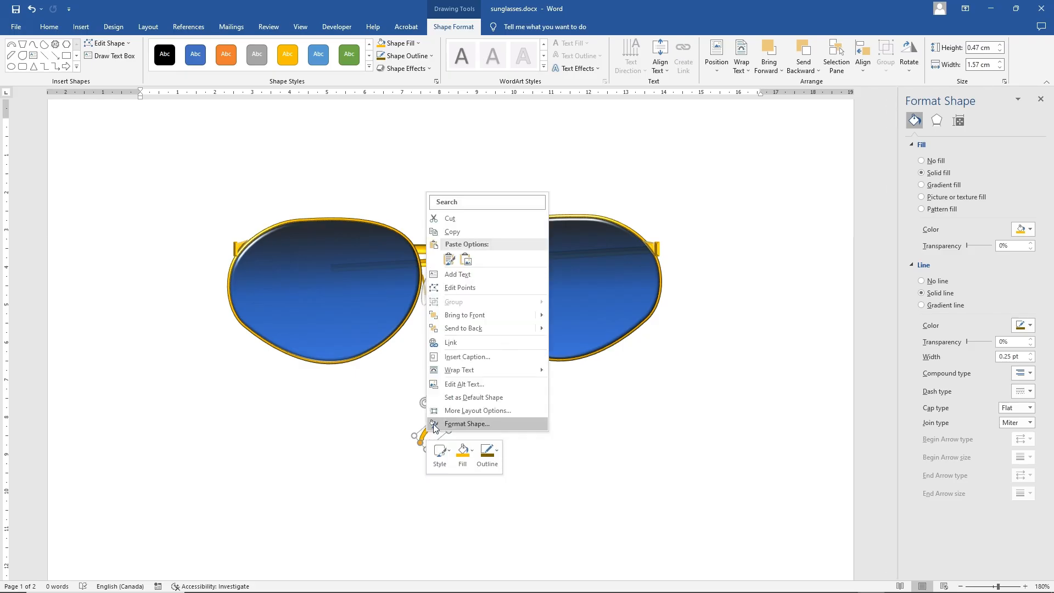
left_click(460, 287)
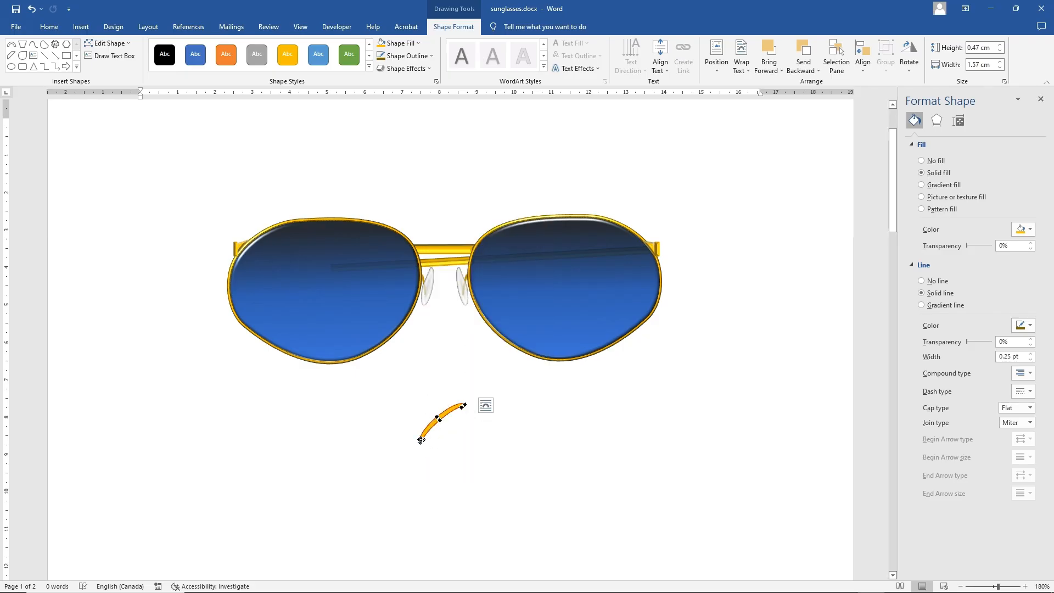
left_click_drag(421, 440, 429, 450)
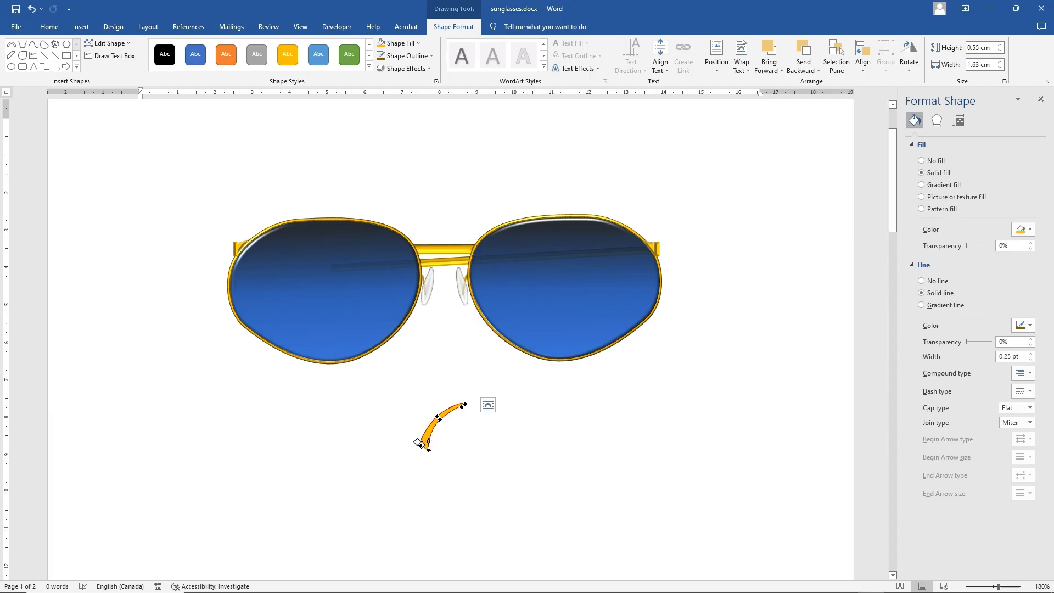
- Add a point on the arc's lower end edge, pull it outward and make it a smooth point
right_click(424, 448)
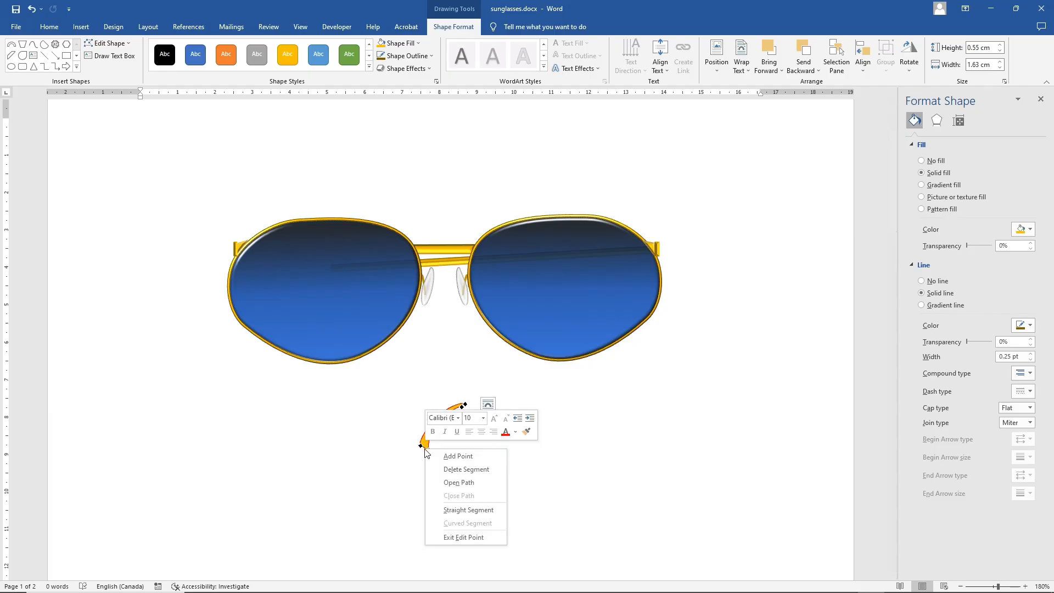
left_click(455, 460)
mouse_move(424, 449)
left_mouse_down()
mouse_move(433, 453)
mouse_move(425, 453)
left_mouse_up()
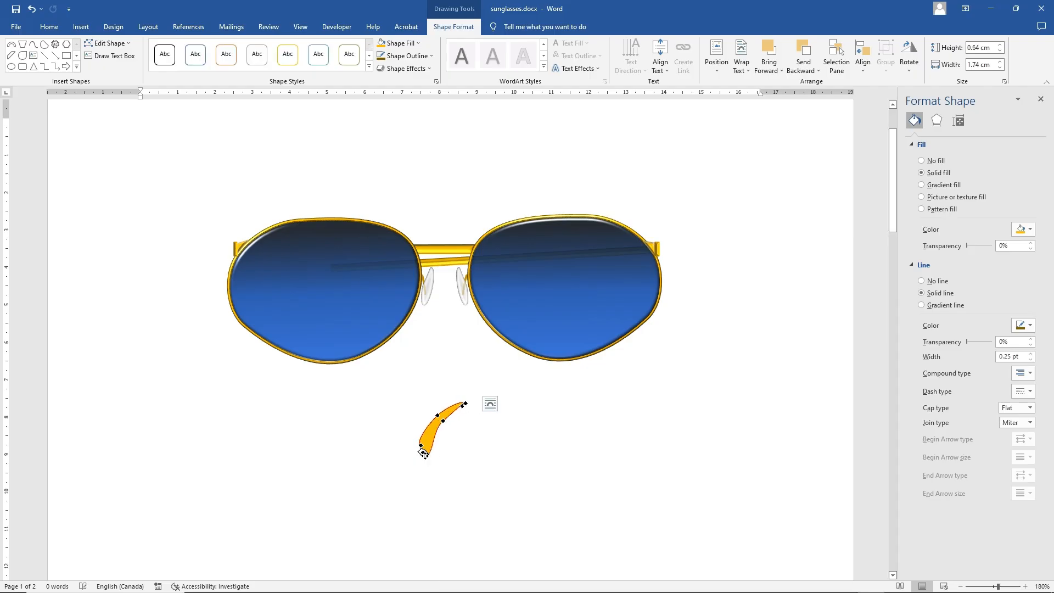
right_click(424, 452)
left_click(456, 508)
left_click(466, 479)
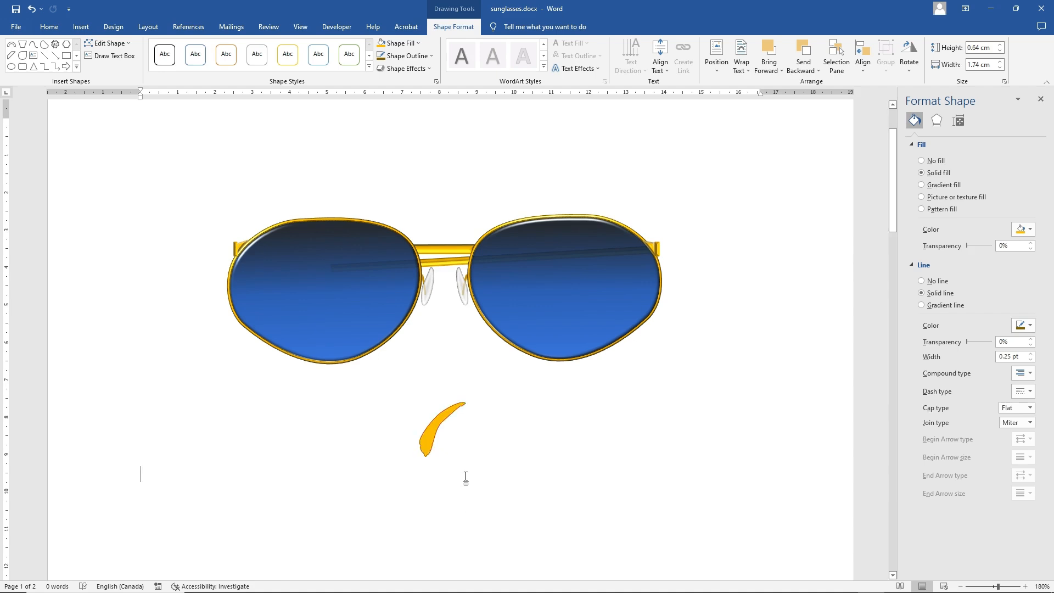
- Smooth the lower-left corner point and reshape the arc into a tapered, round-ended temple tip about 2.07 cm by 0.6 cm
left_click(430, 446)
right_click(429, 444)
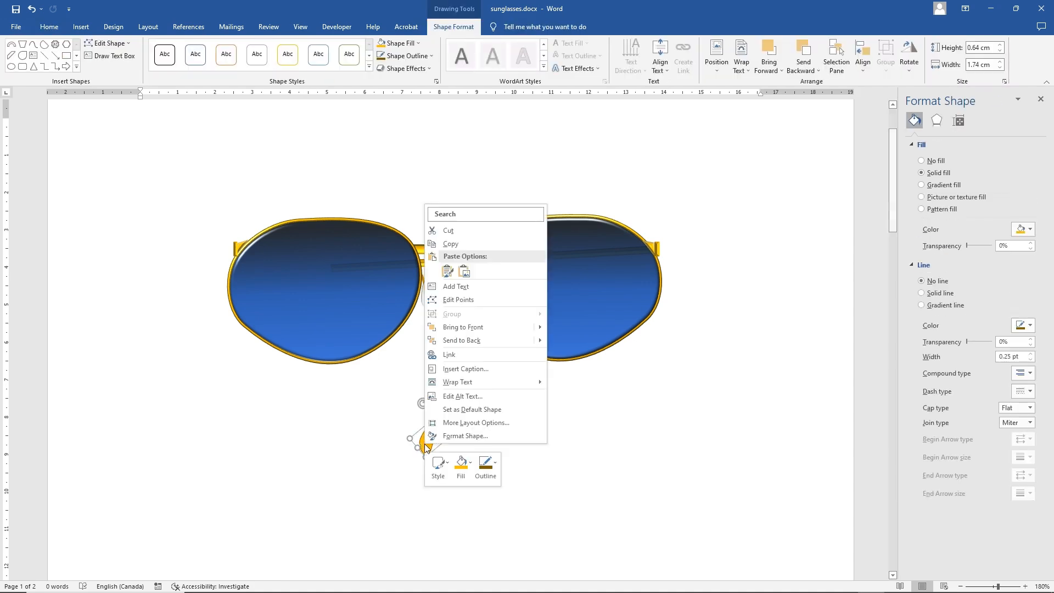
left_click(465, 300)
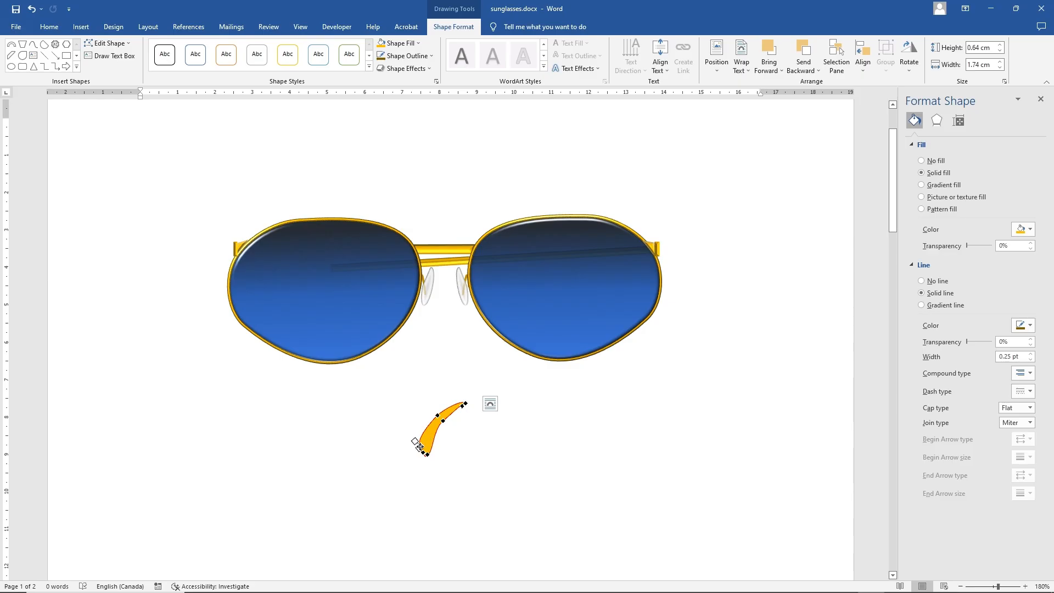
right_click(420, 447)
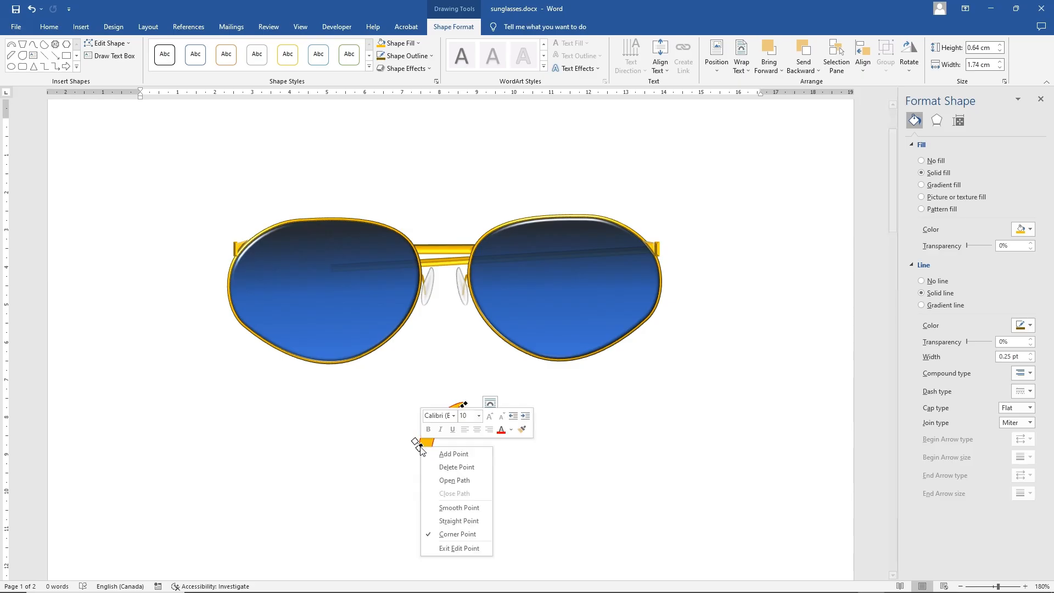
left_click(440, 507)
left_click_drag(424, 445, 412, 449)
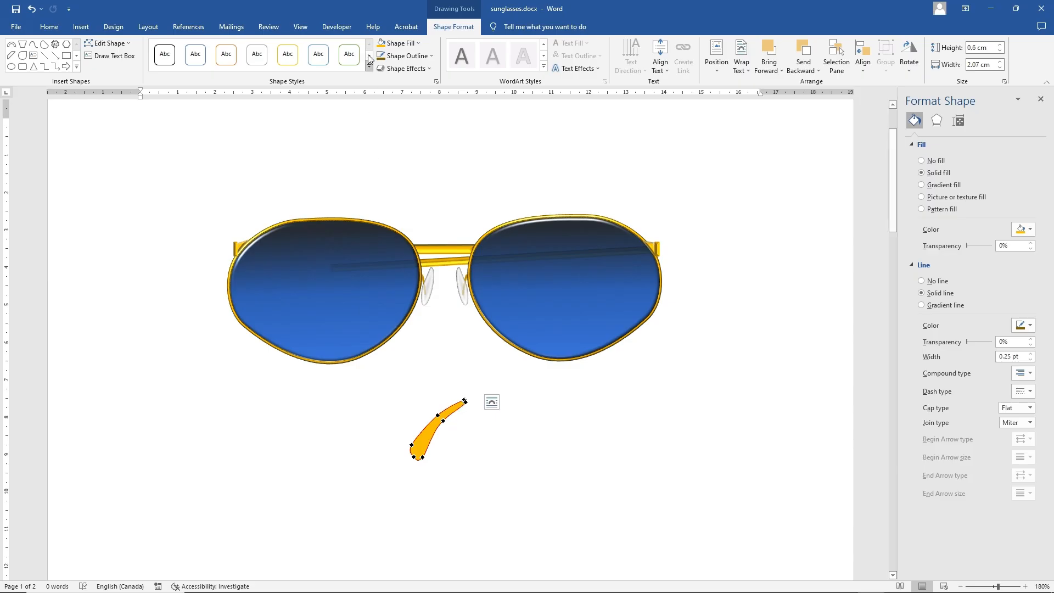
- Fill the temple tip with White, Darker 5%
left_click(406, 43)
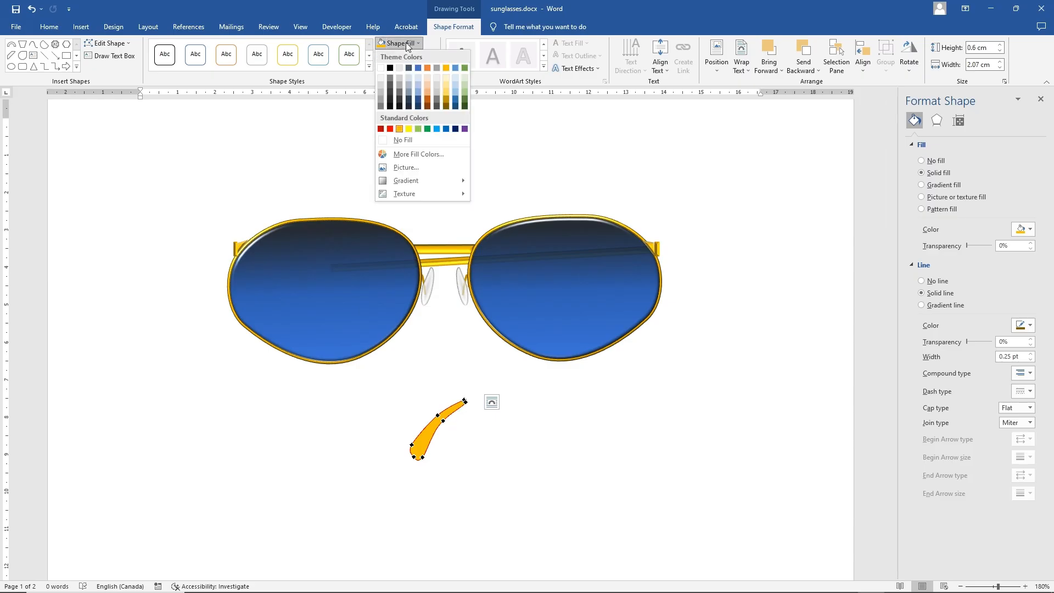
left_click(390, 88)
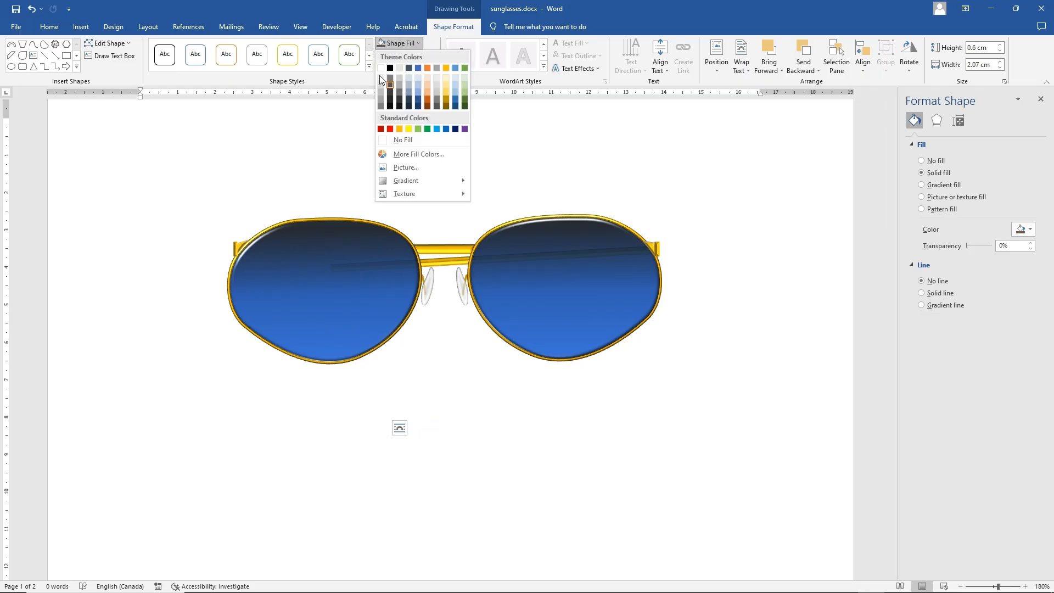
left_click(377, 81)
- Try moving the temple tip behind the left lens, and undo the moves of the tip and lens
left_click_drag(335, 462, 289, 343)
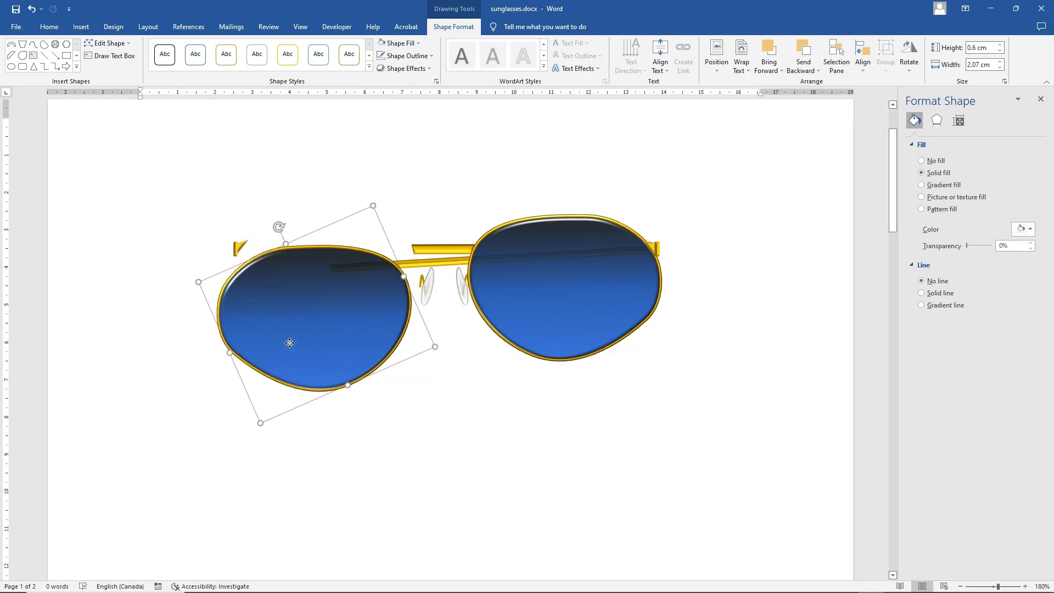
left_click(32, 10)
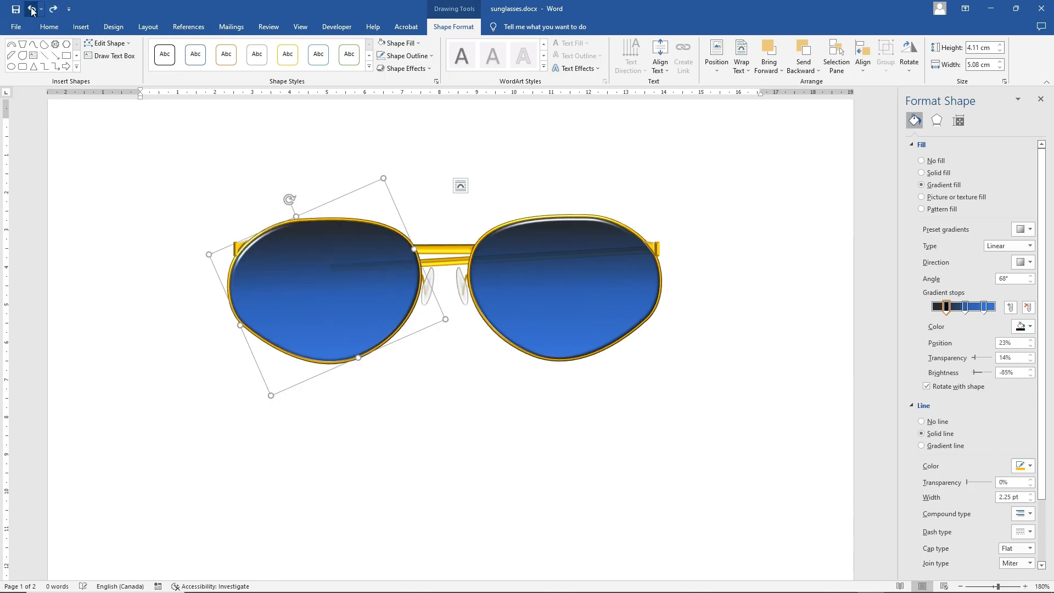
left_click(32, 10)
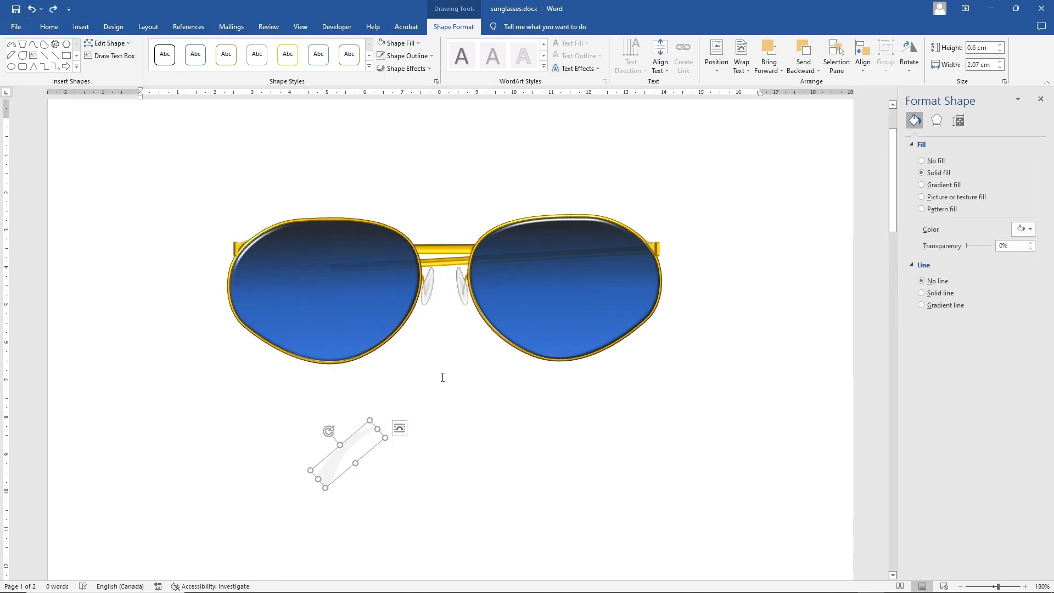
- Send the temple tip to the back and give it a black outline
right_click(355, 439)
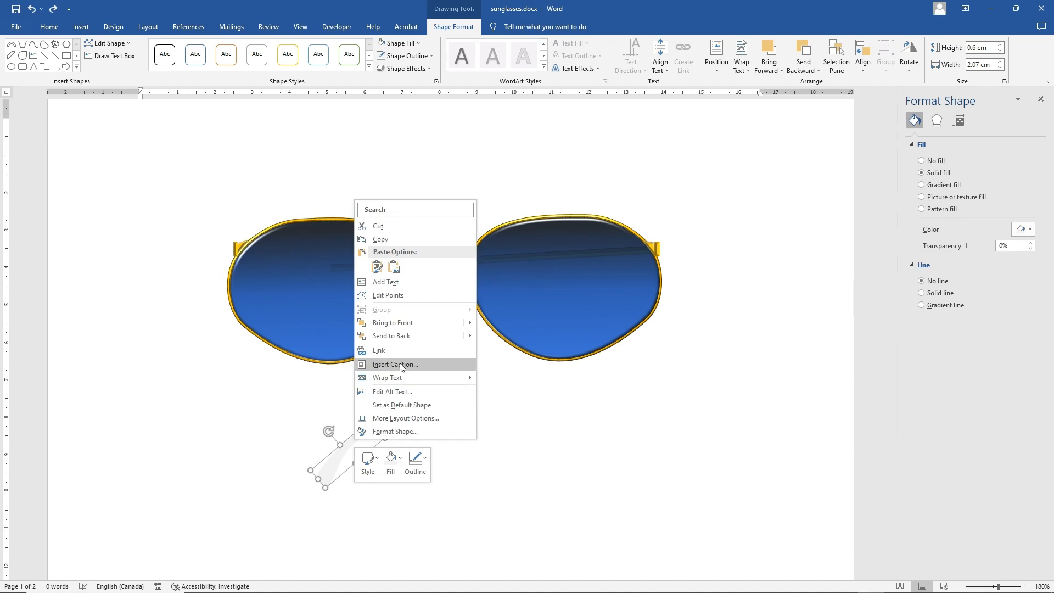
left_click(404, 336)
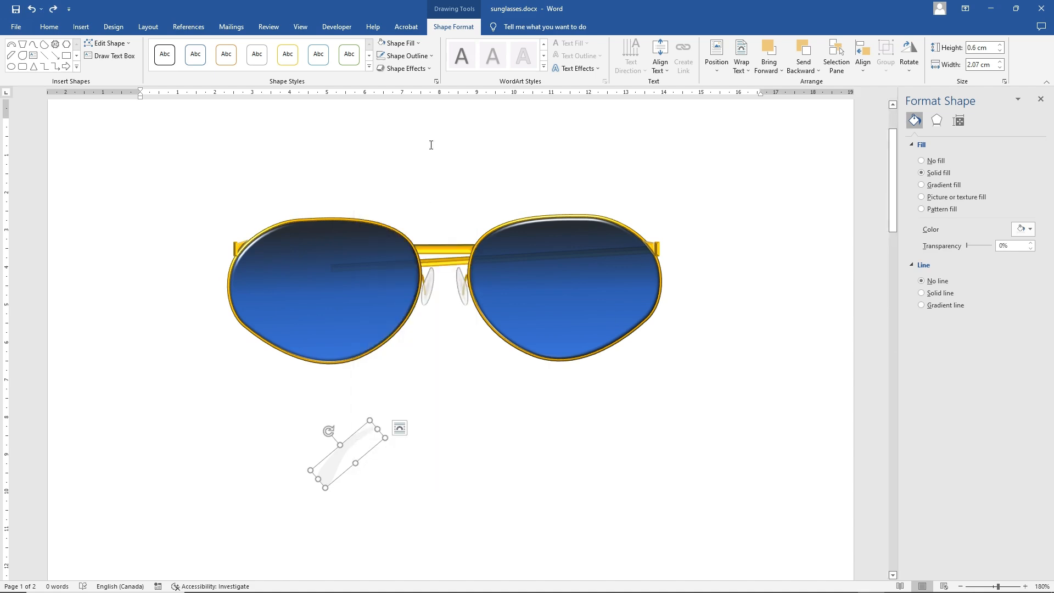
left_click(406, 55)
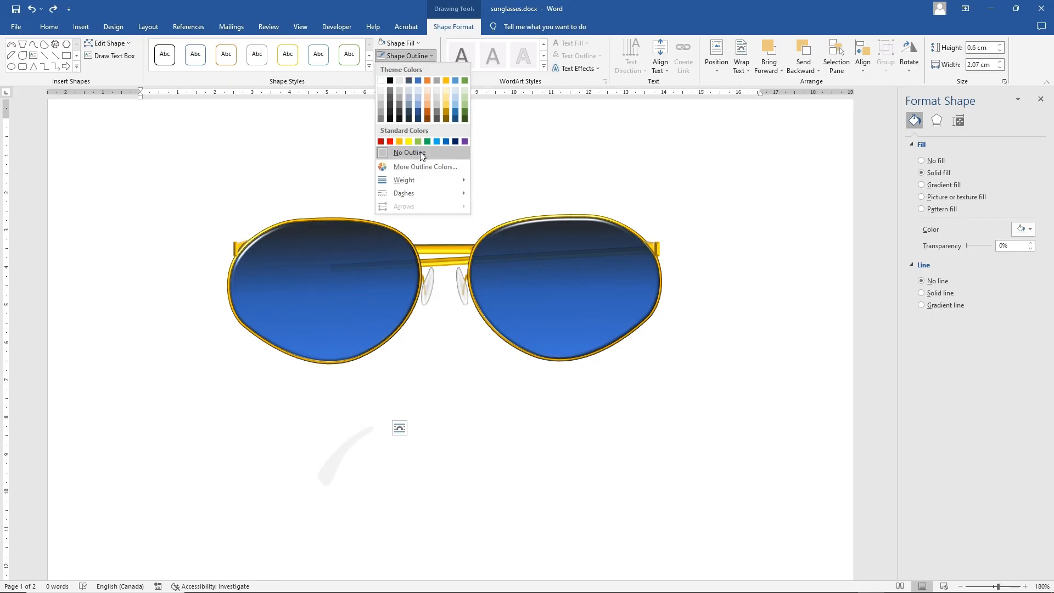
left_click(388, 80)
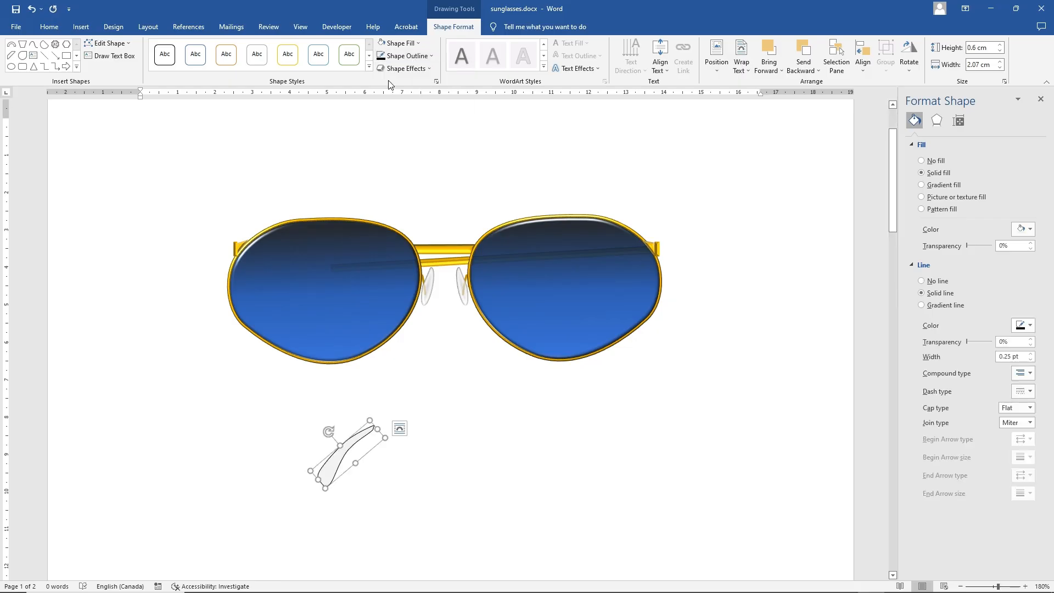
- Apply the first bevel preset to the temple tip and place it just below the left lens
left_click_drag(328, 477, 357, 466)
left_click(408, 68)
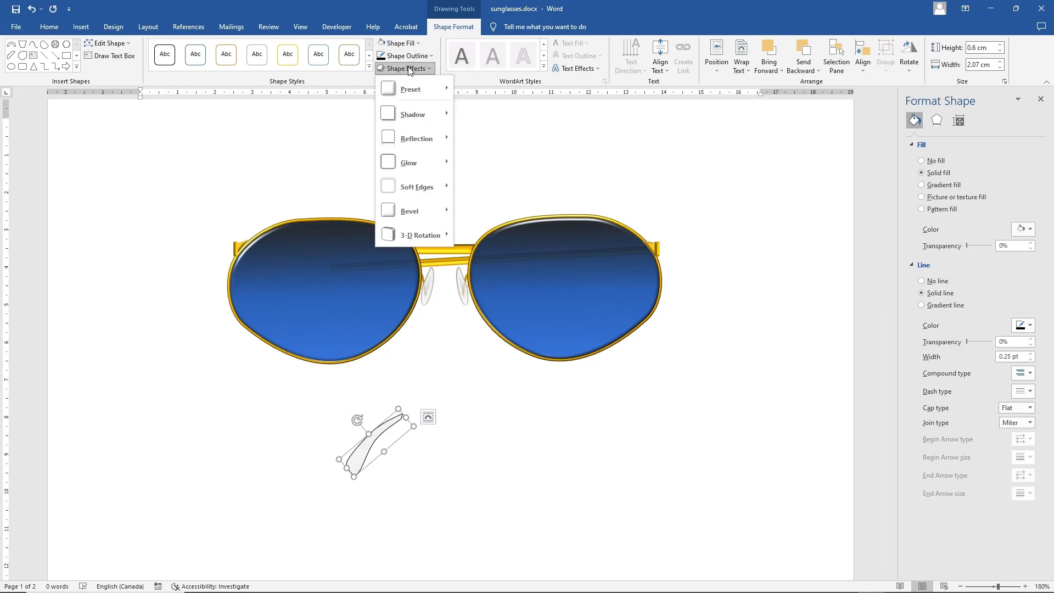
mouse_move(420, 216)
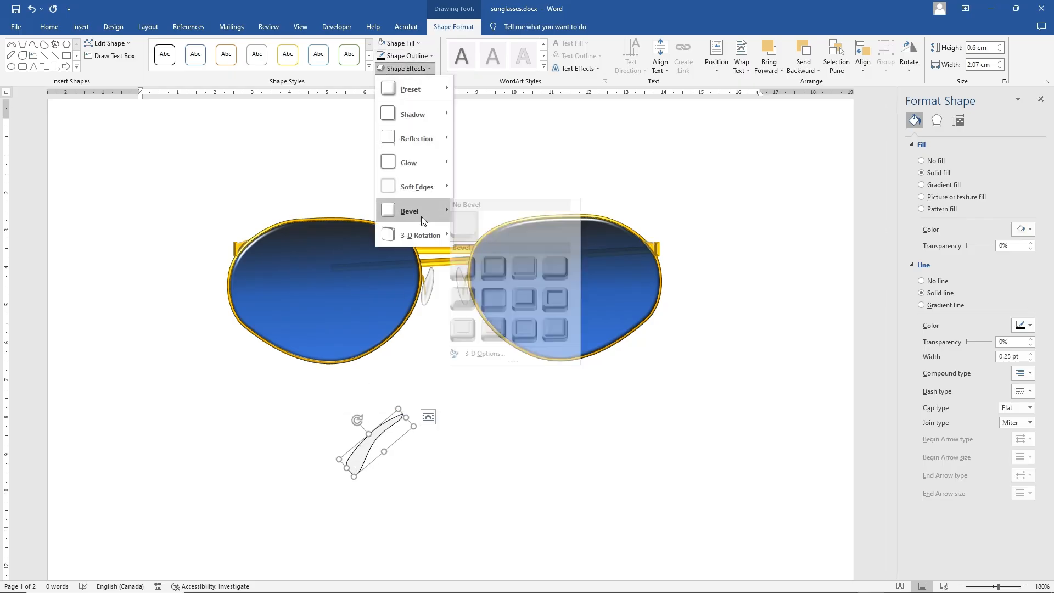
left_click(467, 266)
left_click_drag(358, 459, 351, 393)
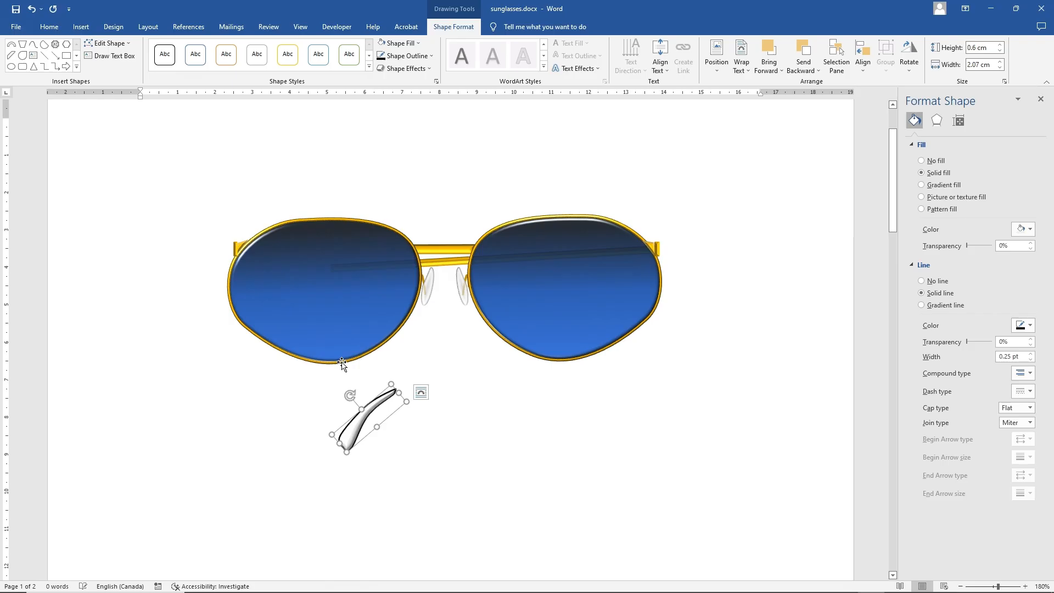
- Set the left lens's gradient stop at 83% to 25% transparency
left_click(329, 315)
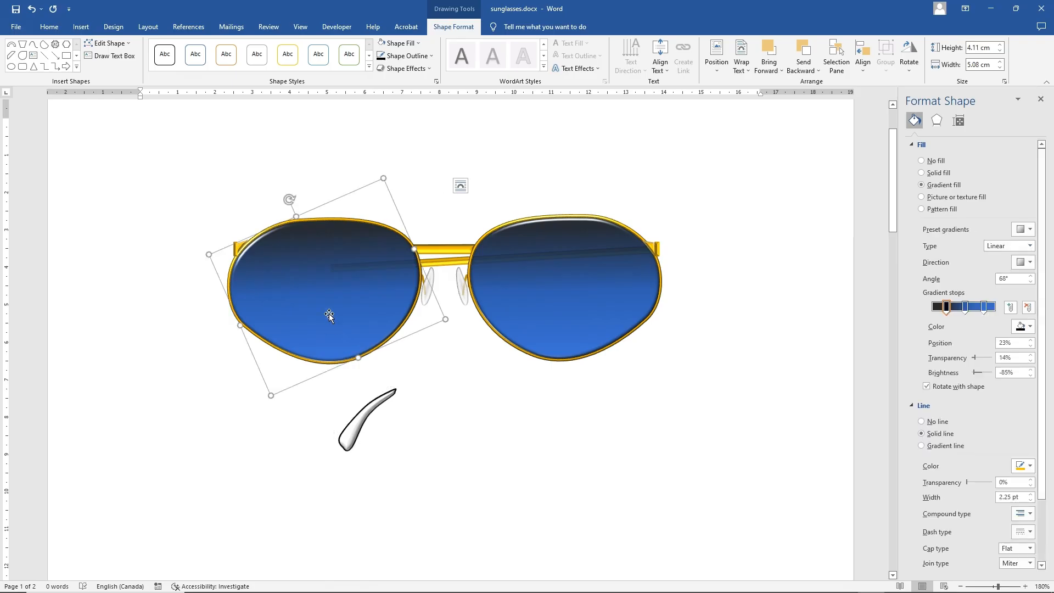
left_click(987, 310)
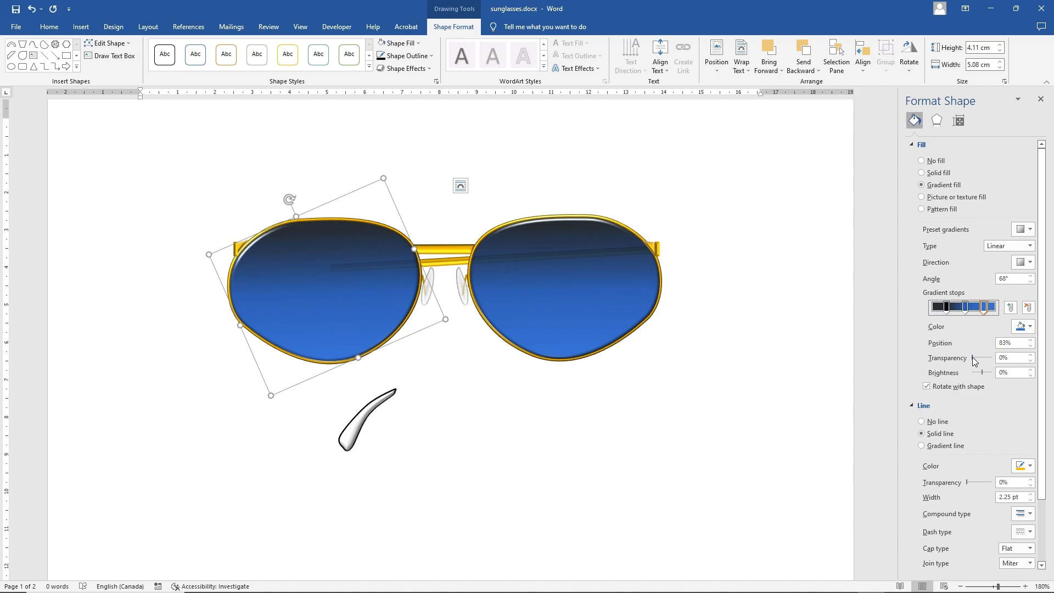
left_click_drag(972, 358, 979, 358)
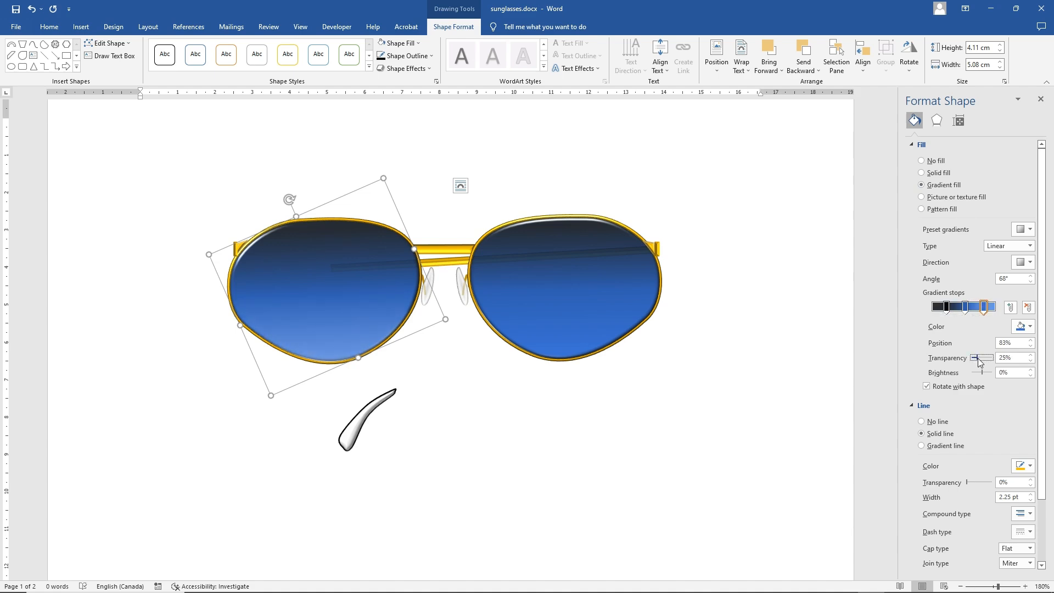
- Change the temple tip's fill to a dark grey tint of the black theme color
mouse_move(349, 436)
left_mouse_down()
mouse_move(298, 330)
mouse_move(334, 446)
left_mouse_up()
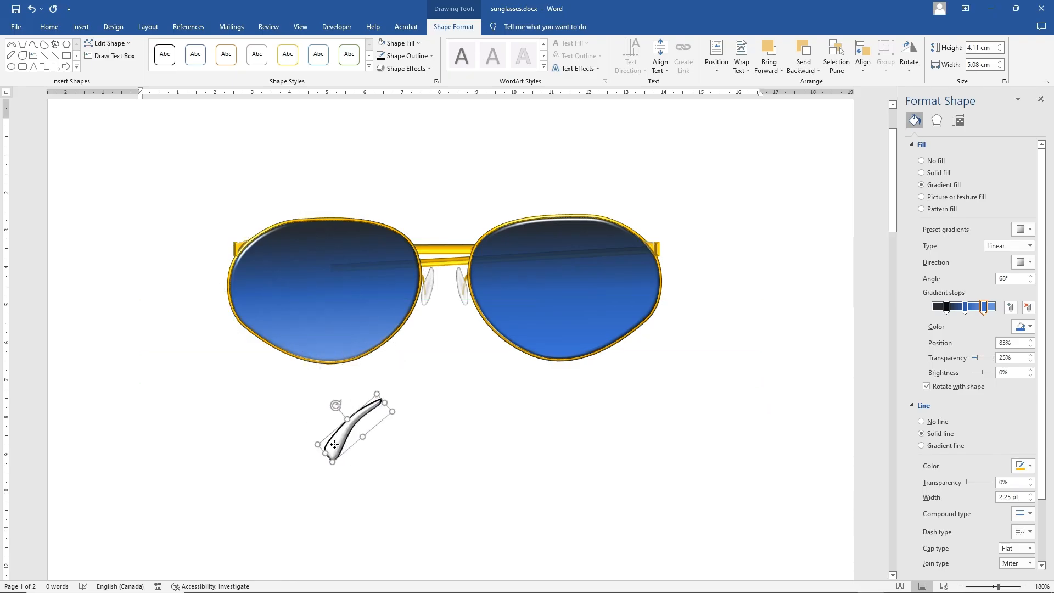
left_click(400, 43)
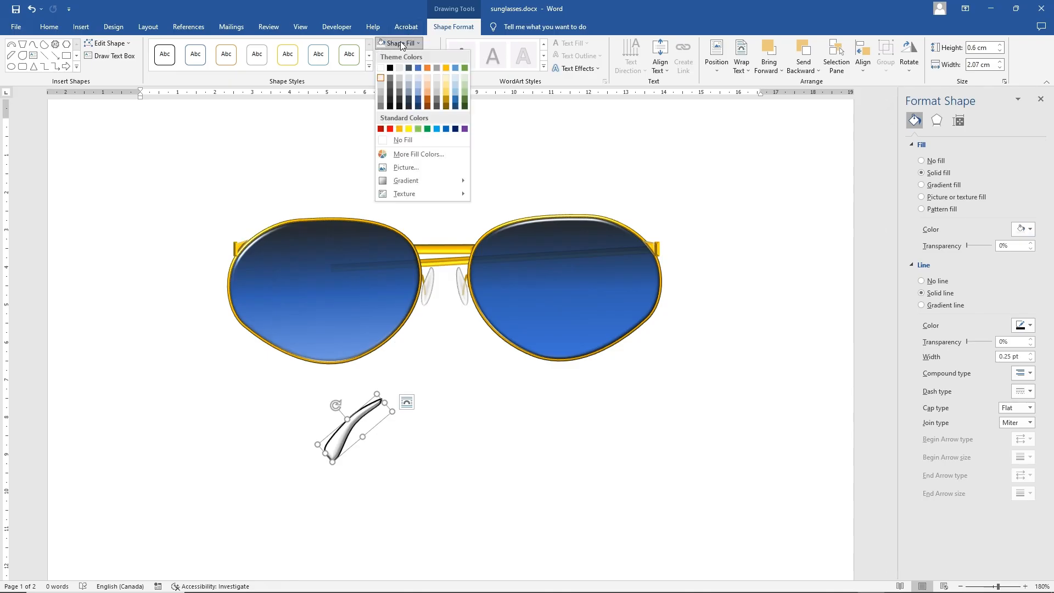
left_click(390, 80)
- Lengthen the temple tip to about 2.29 cm and place it behind the left lens, protruding past the lens's lower-left edge
left_click_drag(336, 442, 256, 448)
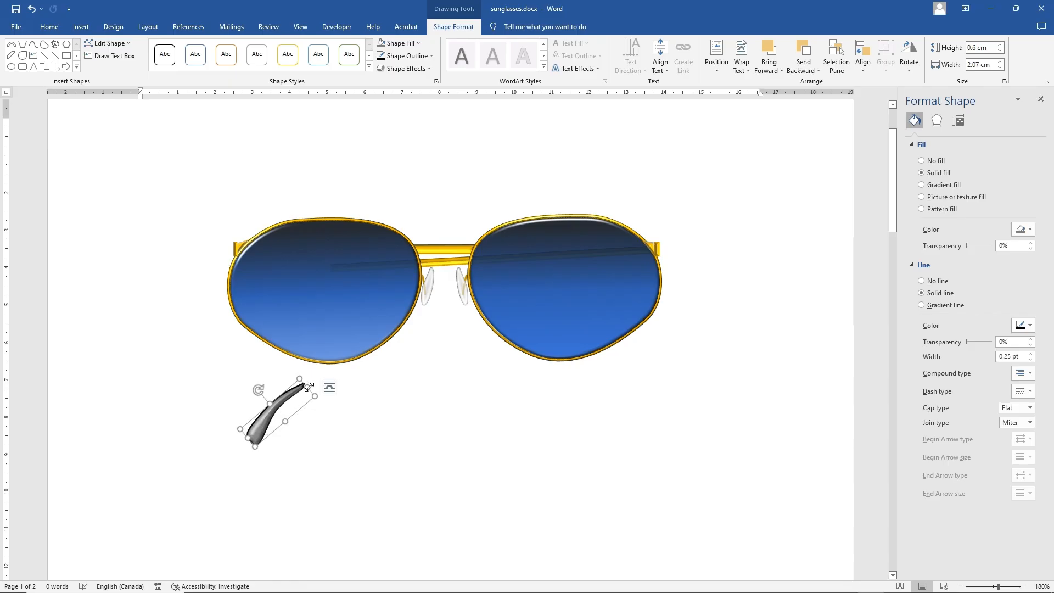
left_click_drag(308, 387, 315, 383)
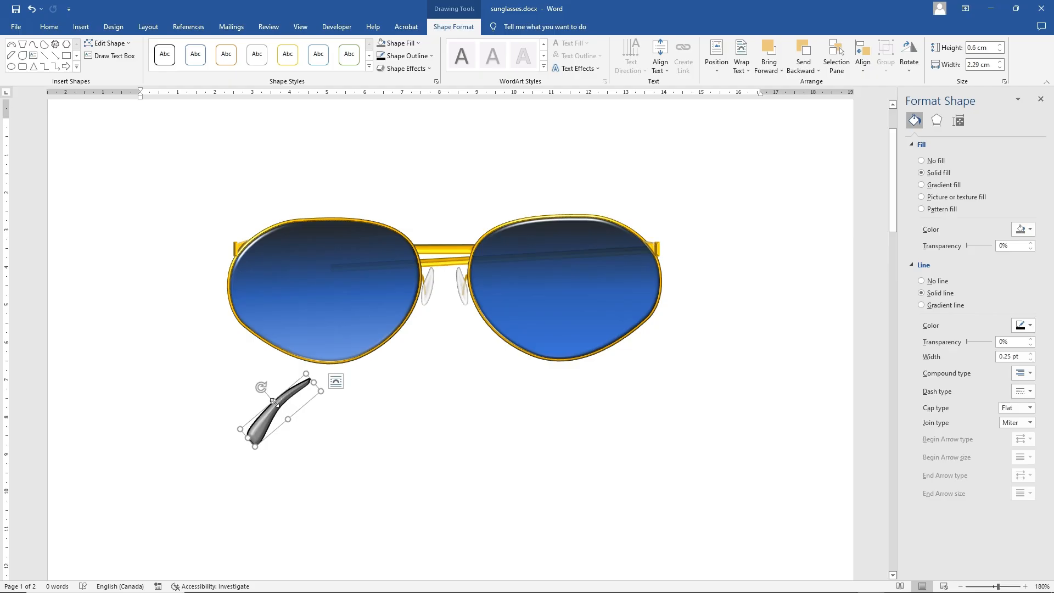
left_click_drag(269, 415, 248, 323)
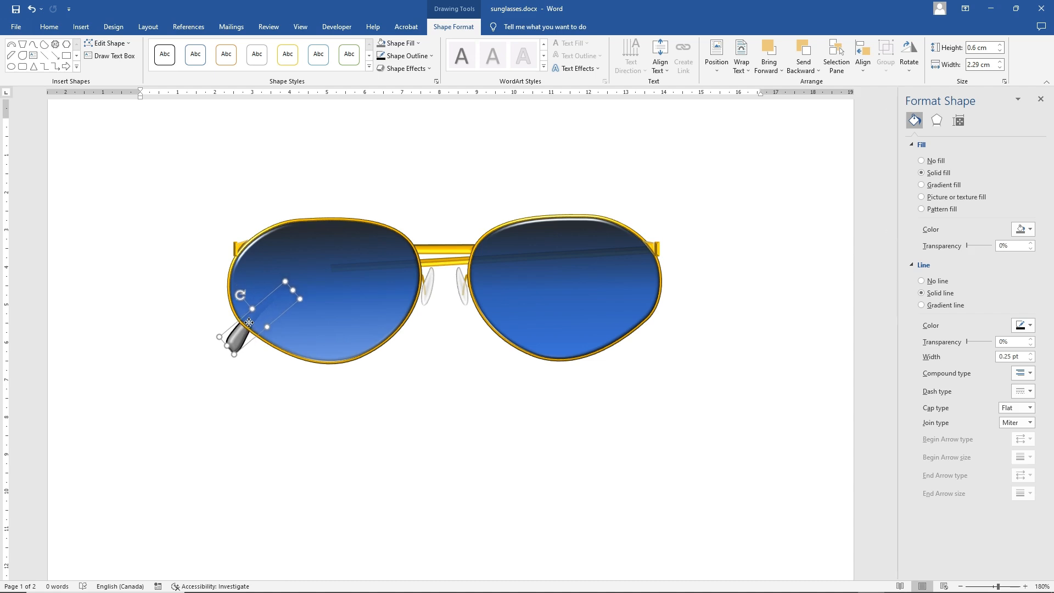
left_click(269, 422)
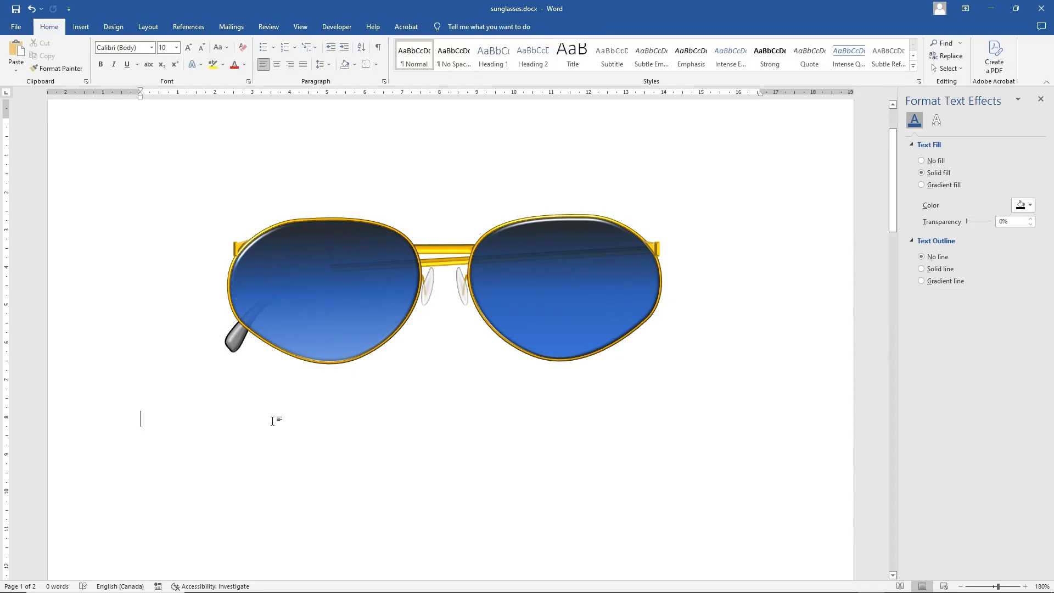
- Set the left lens's gradient stop at 53% to 4% transparency
left_click(338, 280)
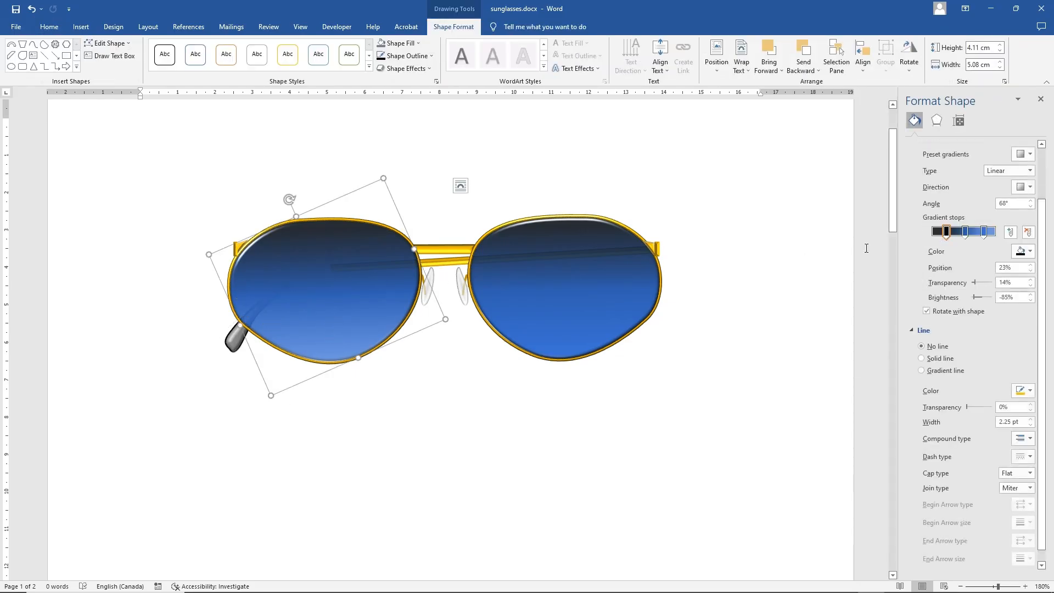
left_click(966, 232)
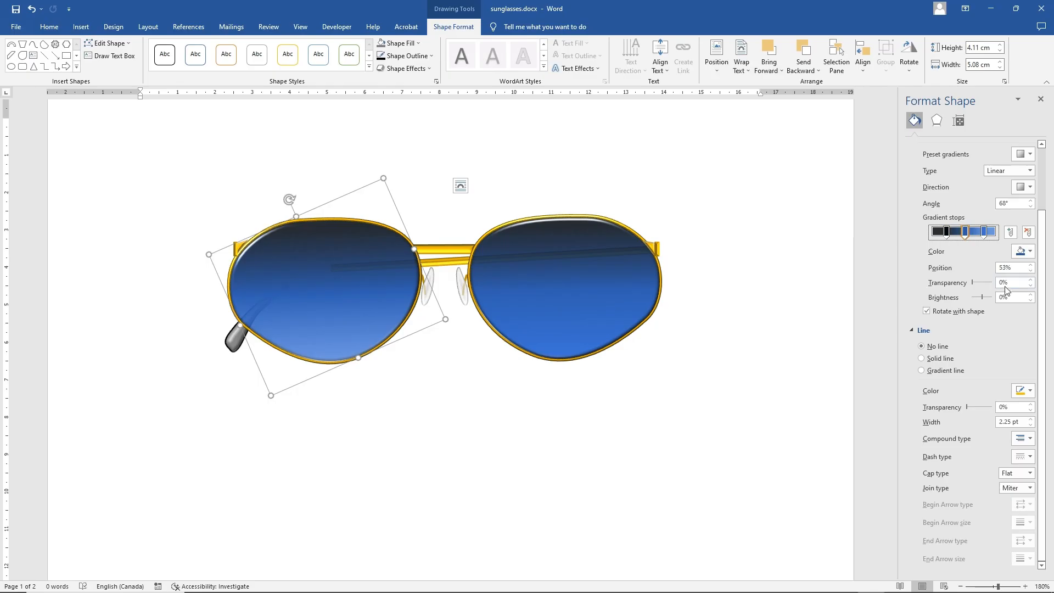
left_click(975, 282)
left_click_drag(975, 283, 976, 283)
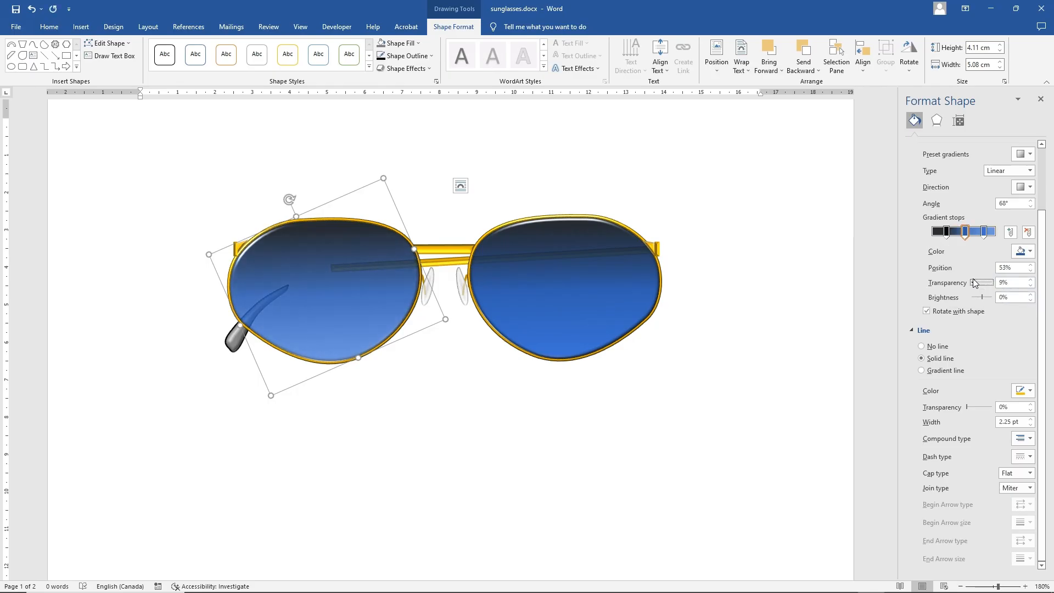
left_click_drag(975, 282, 974, 282)
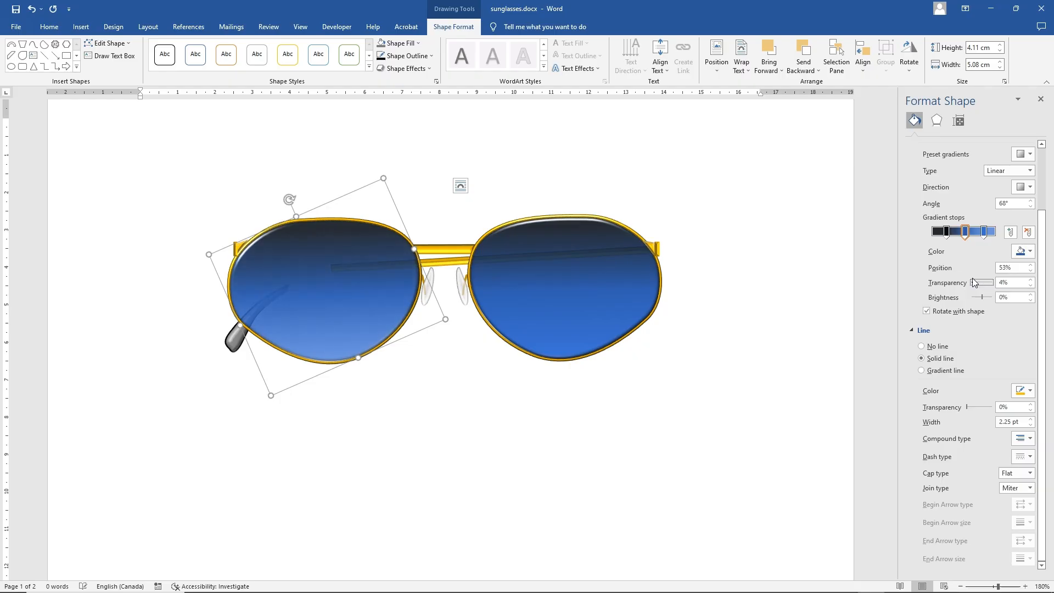
- Set the left lens's gradient stop transparency to 7% at position 53% and 13% at position 23%
left_click(1032, 280)
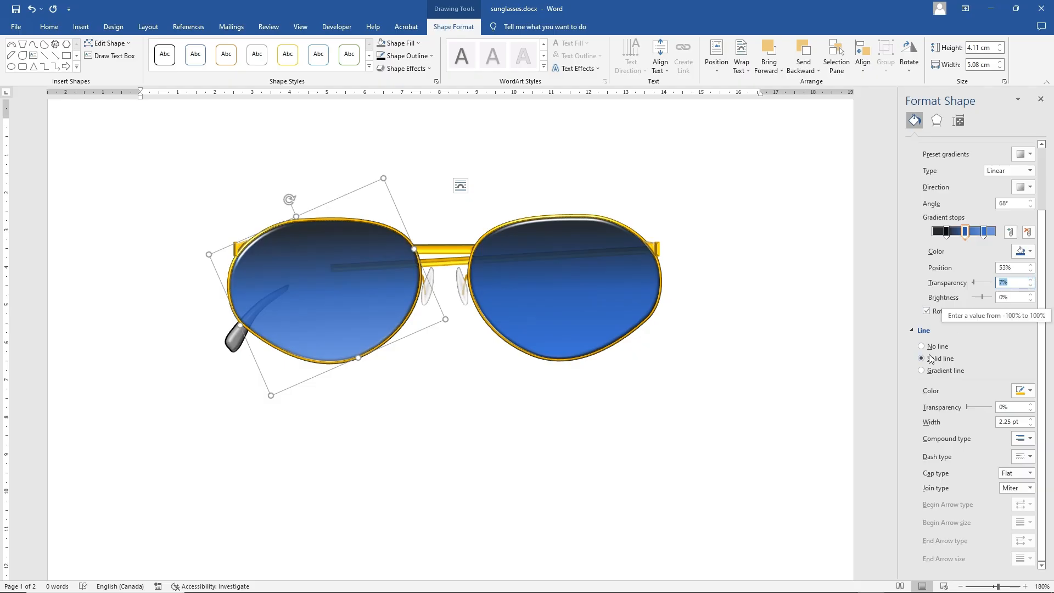
left_click(321, 248)
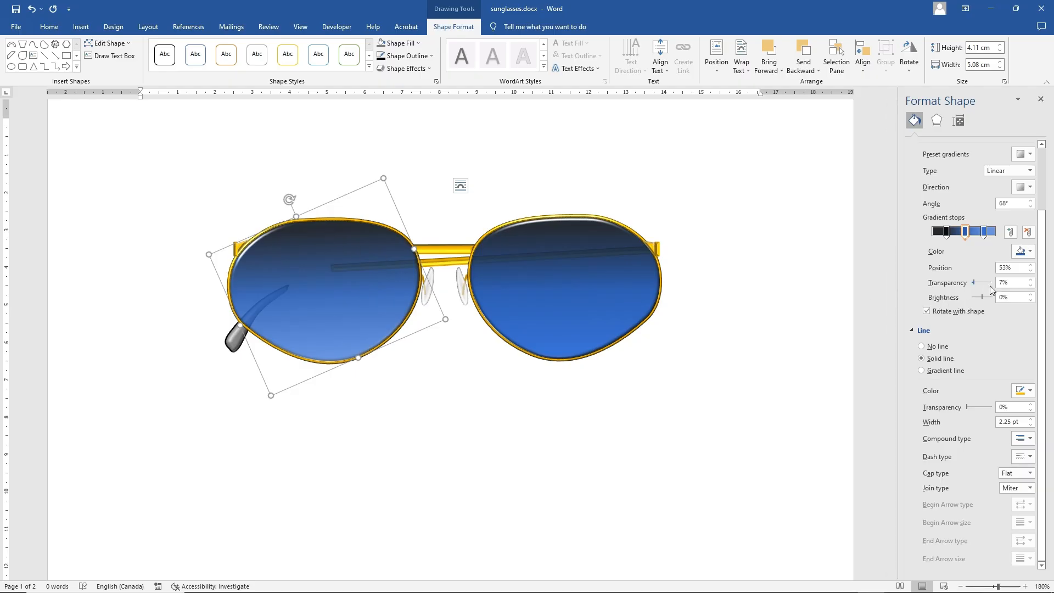
left_click(1022, 283)
left_click(946, 233)
left_click(1031, 290)
left_click(965, 231)
left_click(984, 231)
left_click(1030, 279)
left_click(337, 427)
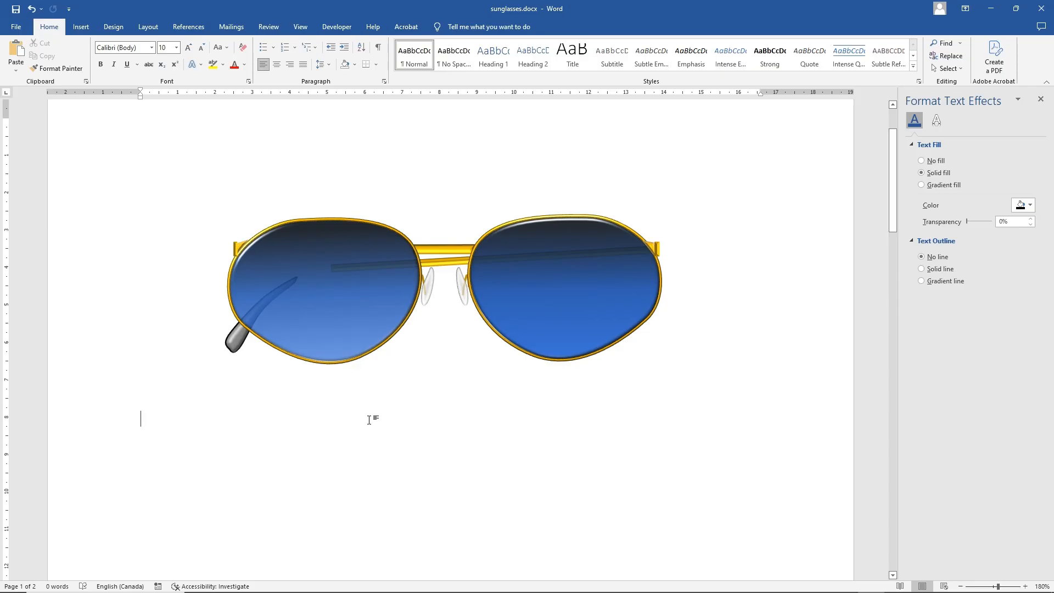
- Duplicate the long gold temple arm below the sunglasses and shorten the copy to about 0.83 cm
left_click(450, 264)
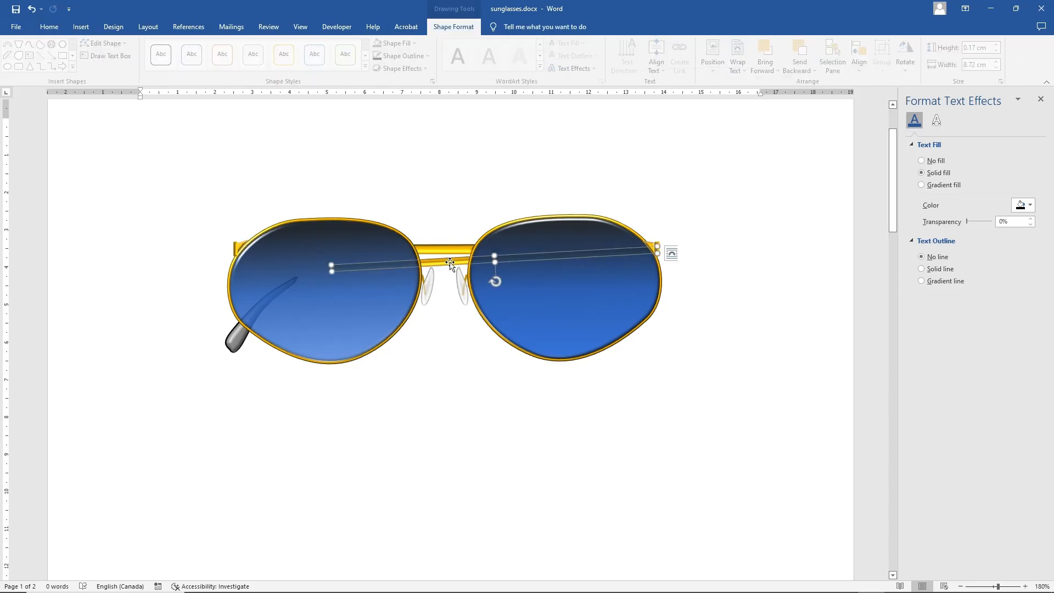
right_click(450, 264)
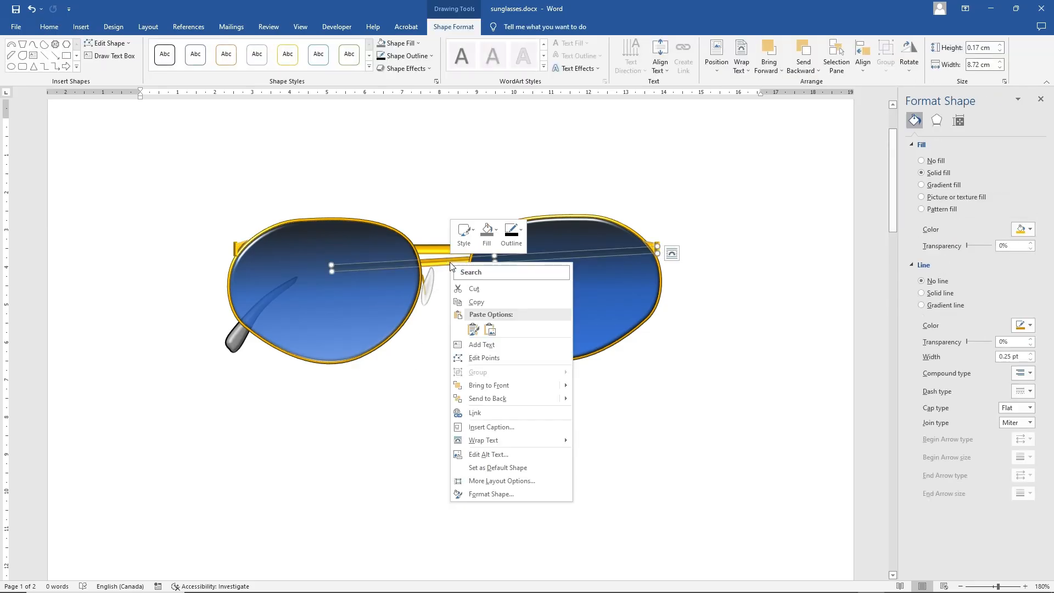
left_click(481, 303)
left_click(461, 461)
right_click(460, 449)
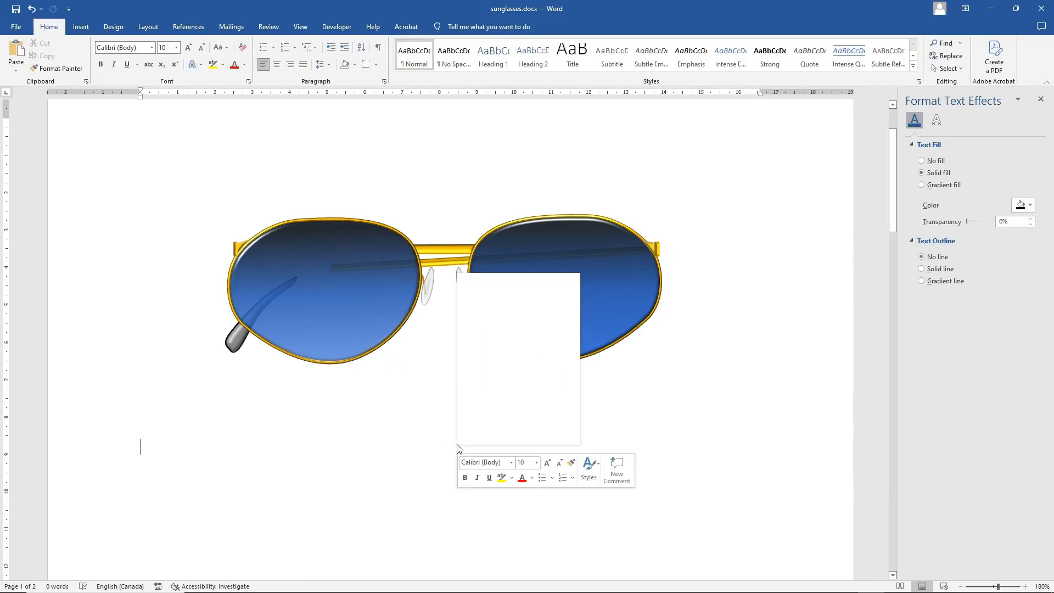
left_click(481, 340)
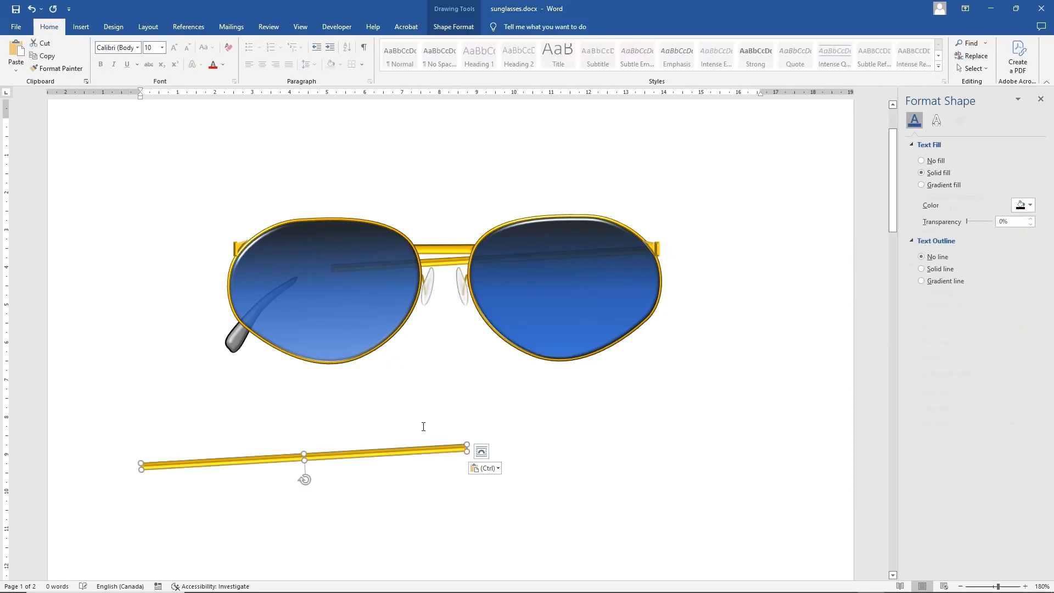
left_click_drag(465, 450, 172, 464)
- Remove the short gold bar's outline, tilt it upward to the right, and place it below the gap between the lenses
left_click(454, 26)
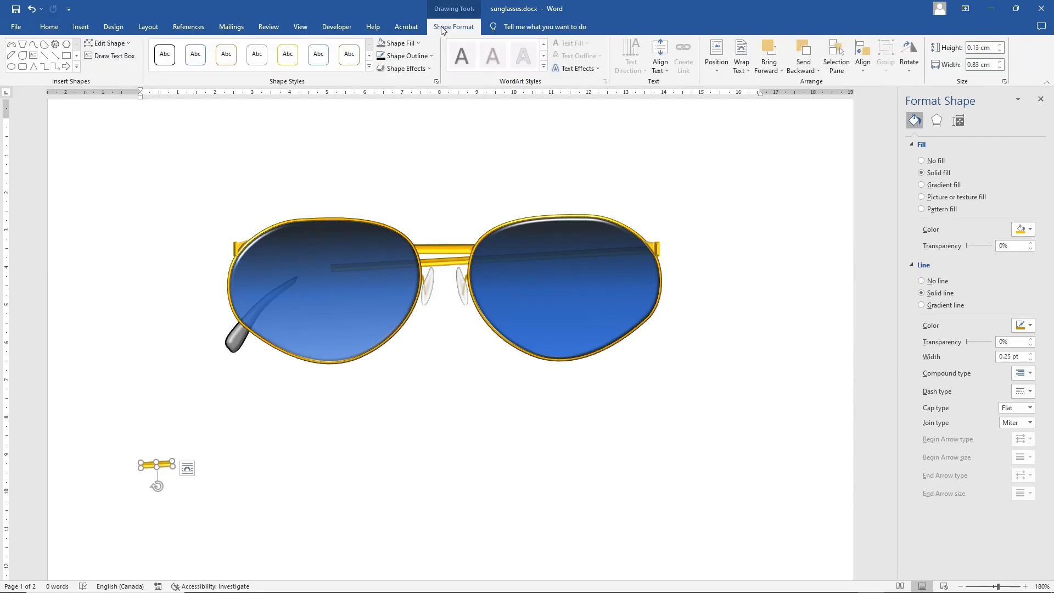
left_click(406, 57)
left_click(414, 151)
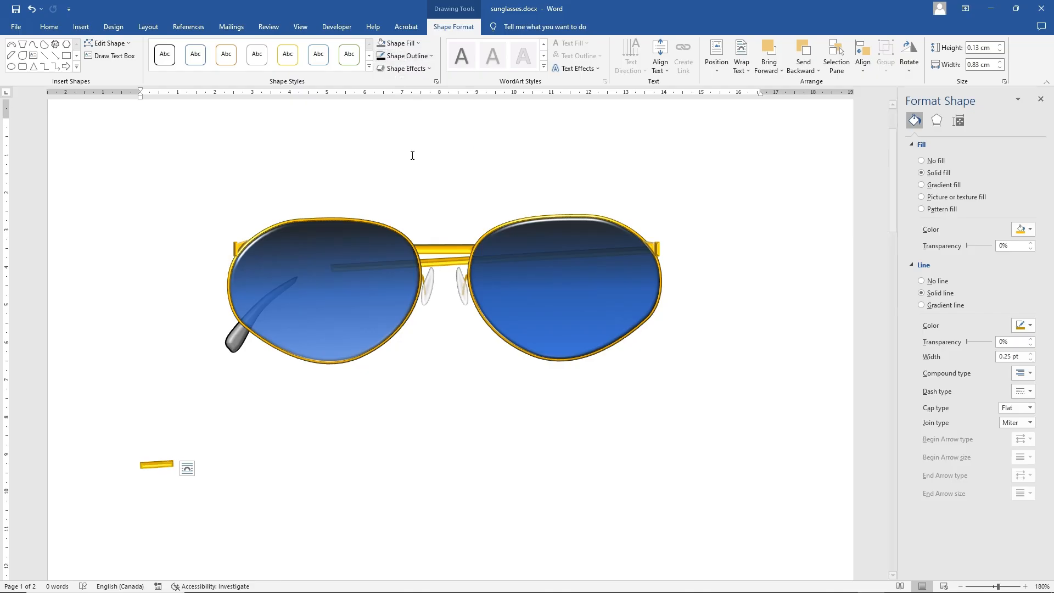
left_click_drag(167, 462, 439, 394)
- Duplicate the short tilted gold bar
right_click(429, 376)
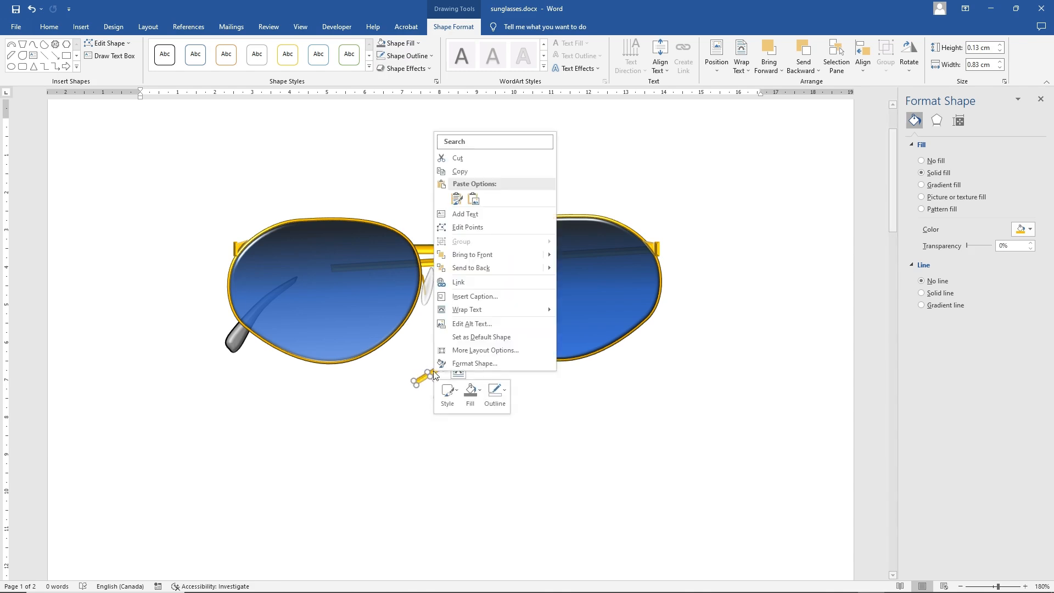
left_click(471, 267)
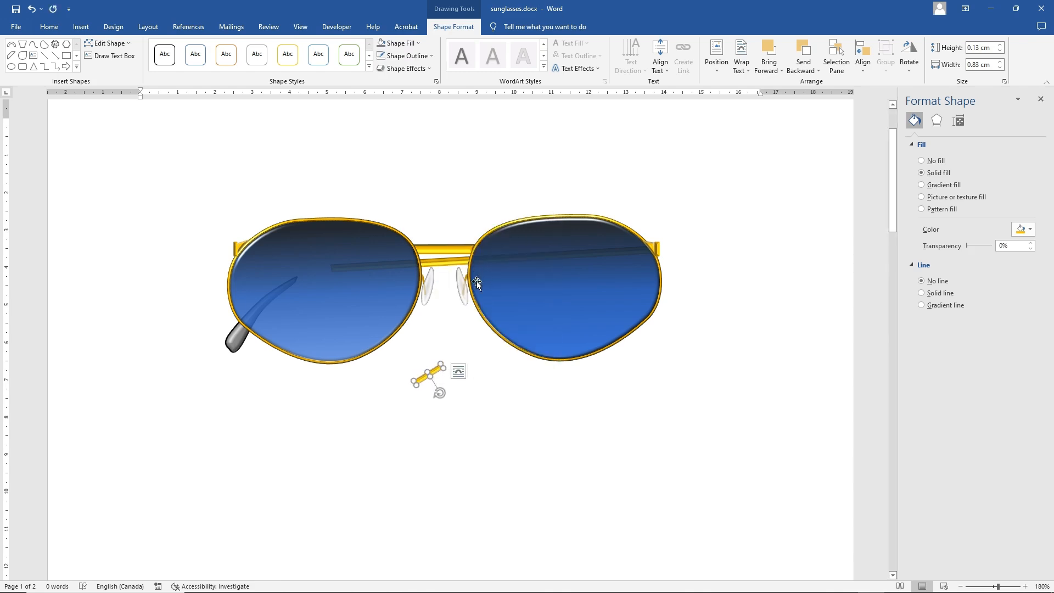
right_click(435, 369)
left_click(466, 169)
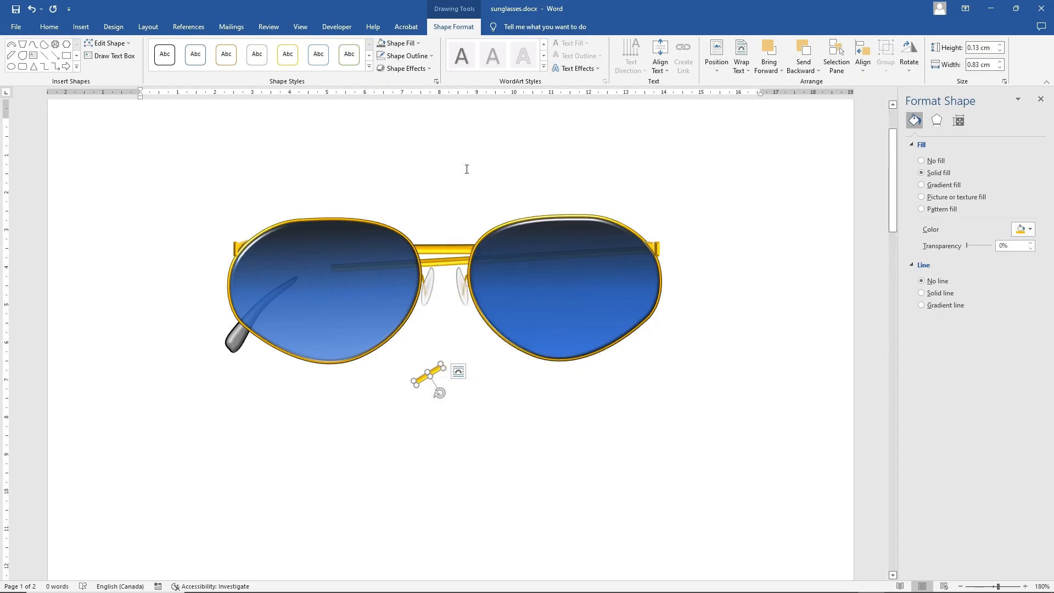
right_click(624, 402)
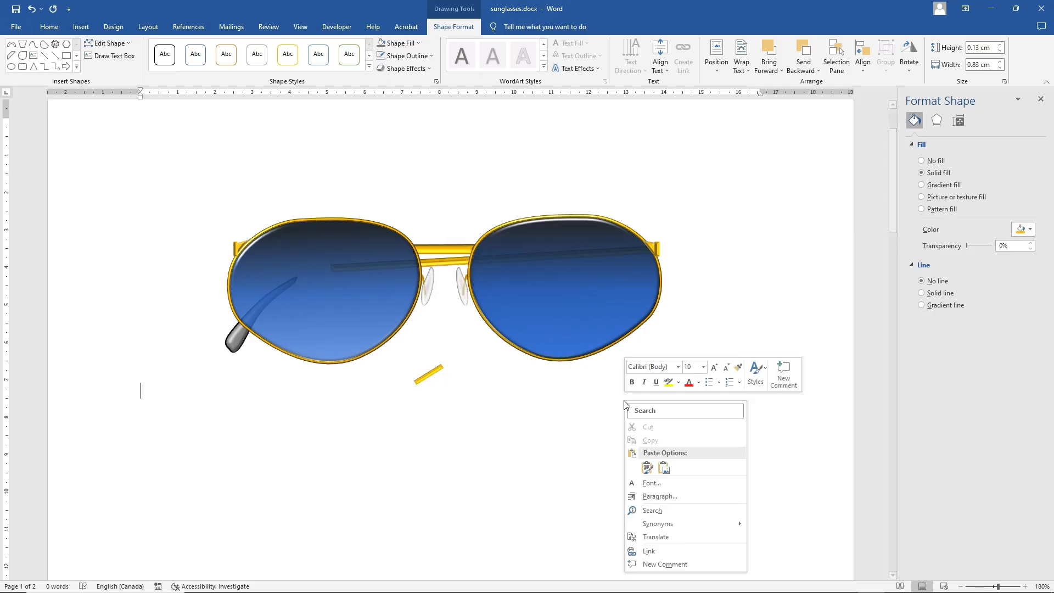
left_click(645, 468)
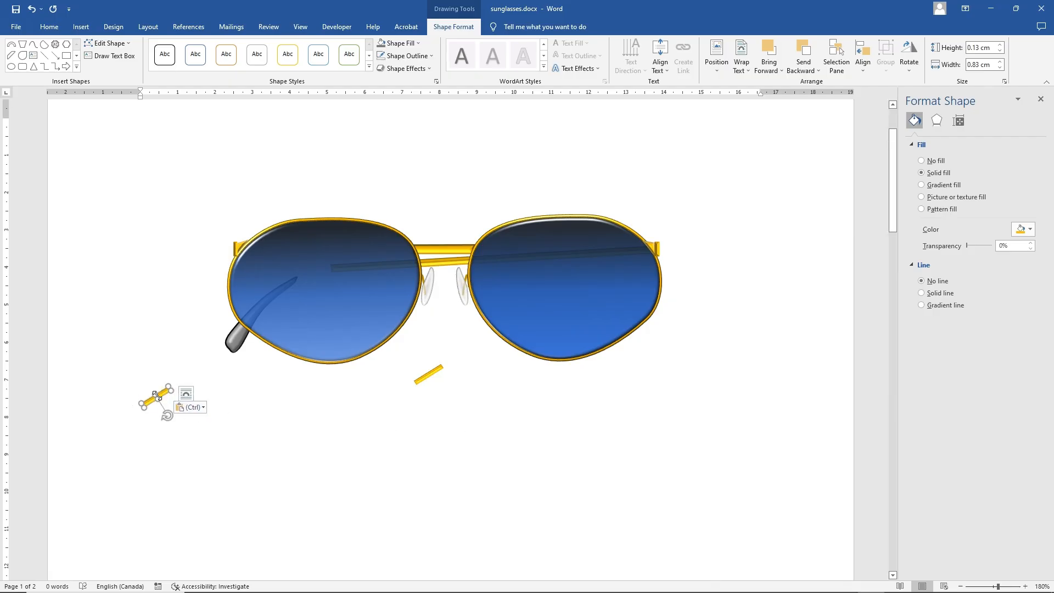
- Shorten the duplicated bar to about 0.58 cm, move it beside the right lens, and rotate it to slope down to the right
left_click_drag(141, 404, 707, 340)
left_click(708, 383)
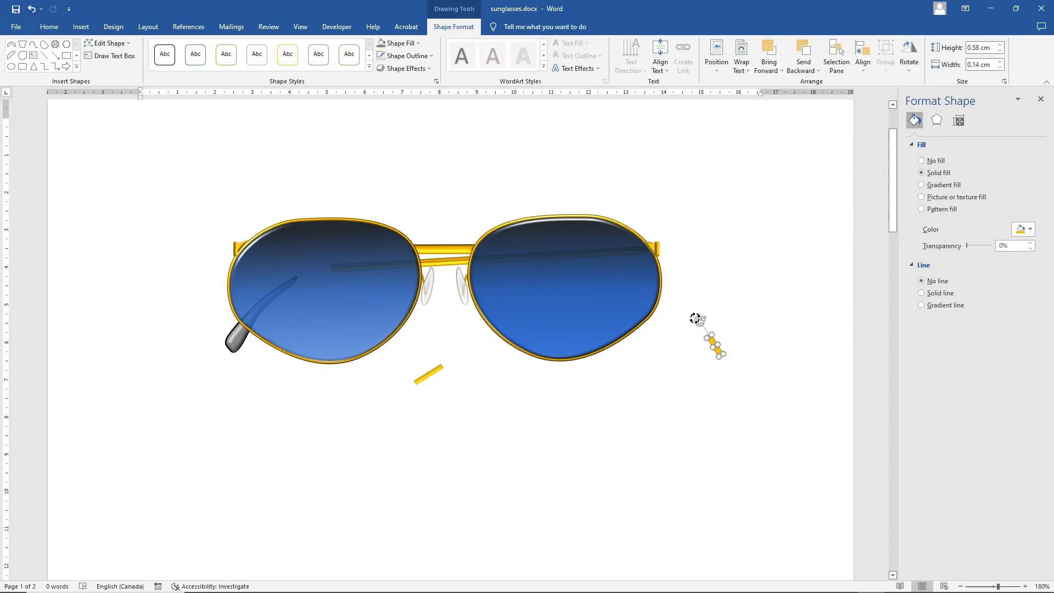
left_click_drag(698, 320, 688, 328)
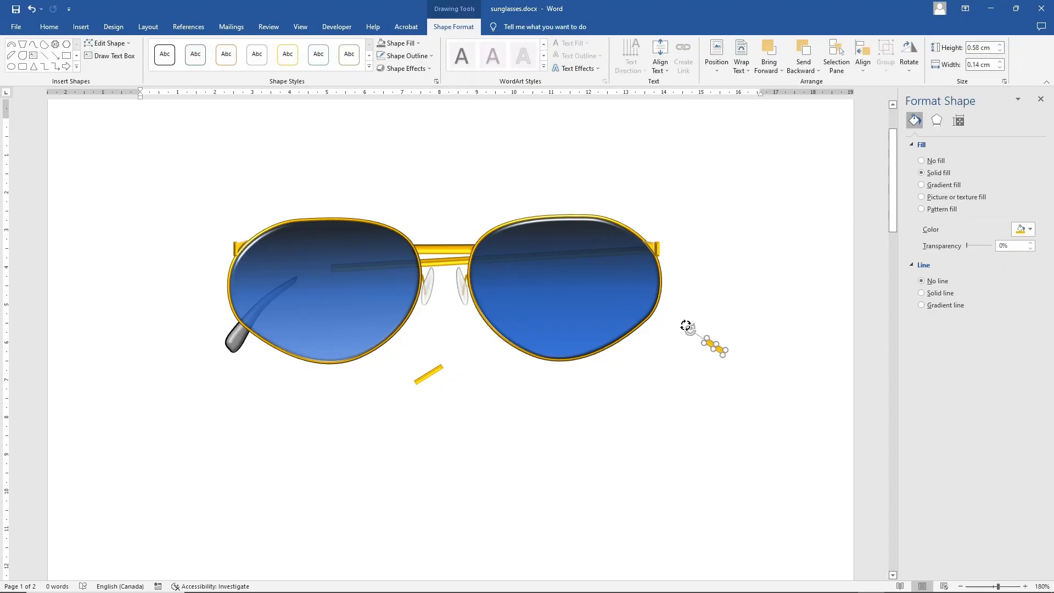
- Place the 0.83 cm gold bar between the temple arm and its dark tip, and send the left lens behind them
left_click(423, 377)
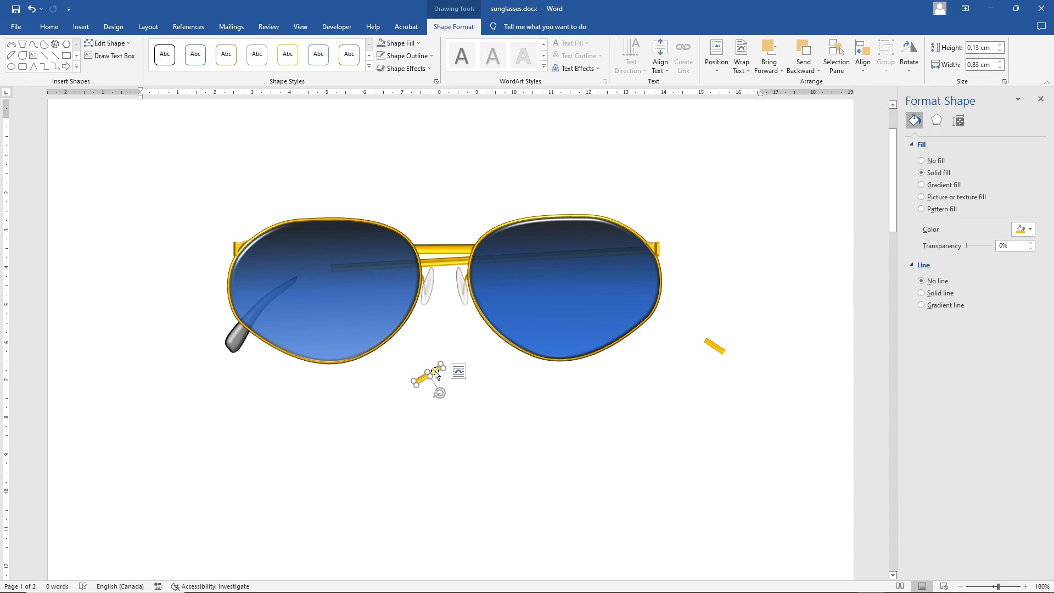
left_click_drag(435, 373, 319, 272)
left_click(367, 285)
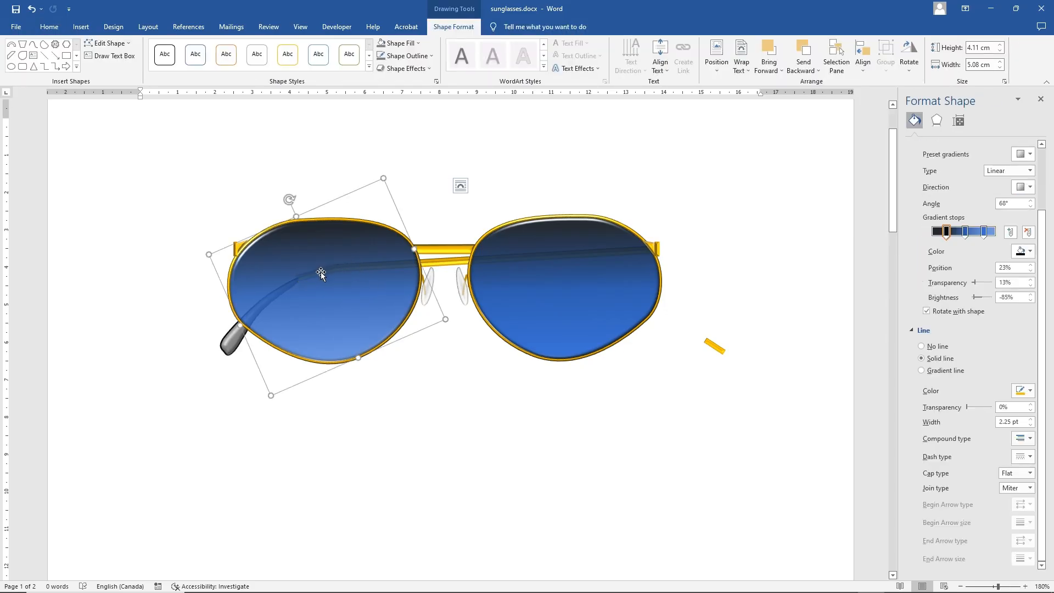
right_click(345, 246)
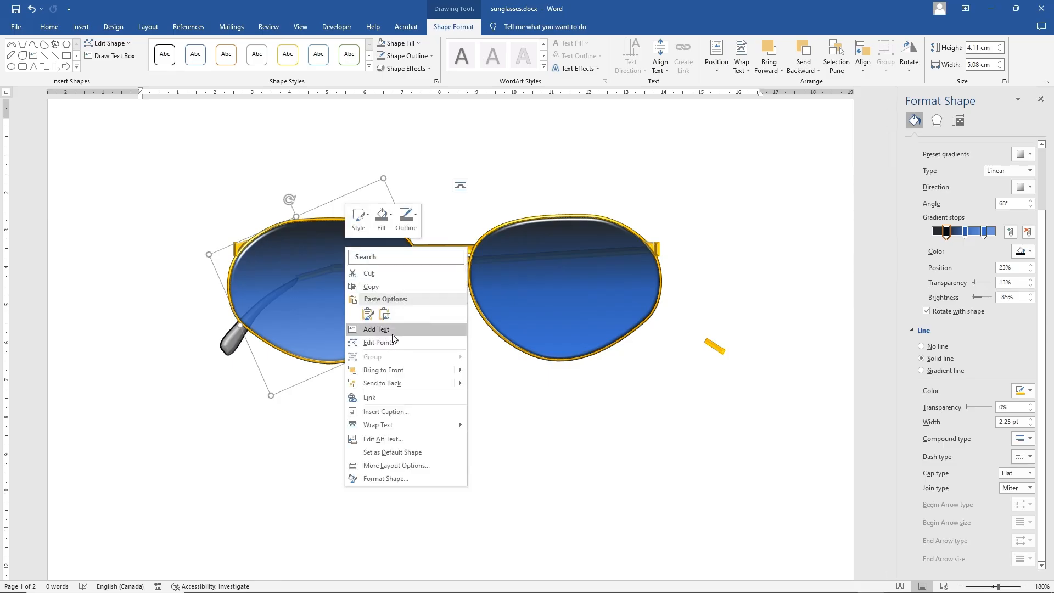
left_click(398, 381)
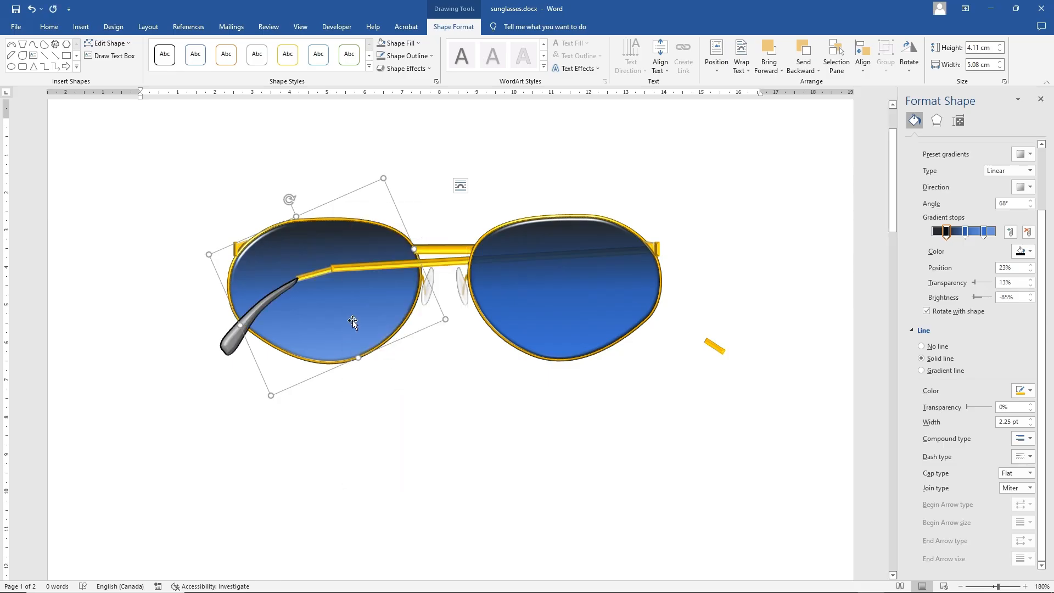
left_click(318, 276)
left_click(260, 215)
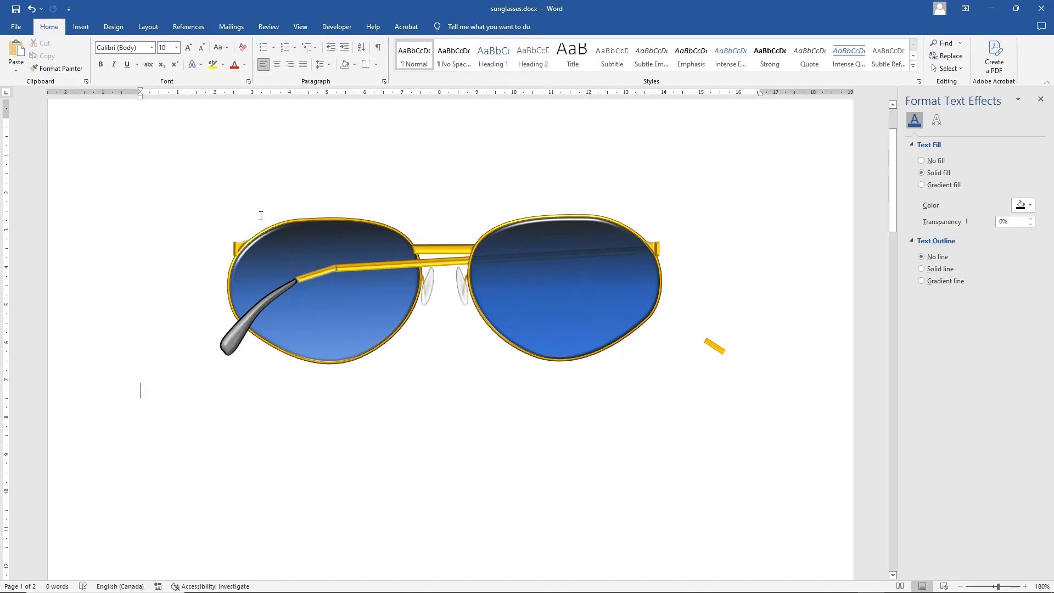
- Draw a rectangle about 0.73 cm wide and 0.39 cm high below the left lens, with a gold-orange fill and no outline
left_click(80, 27)
left_click(151, 54)
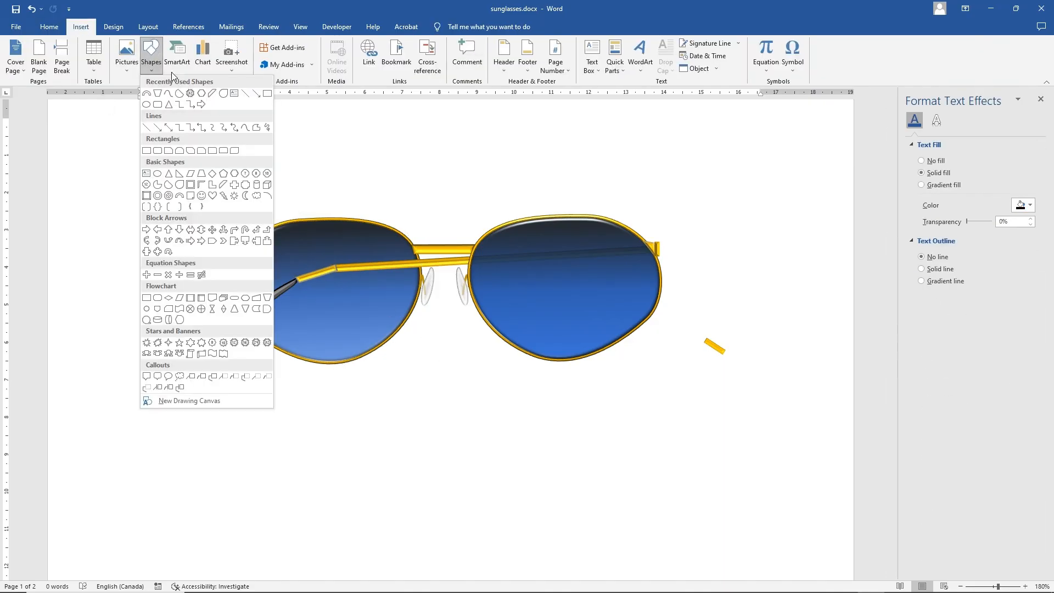
left_click(267, 93)
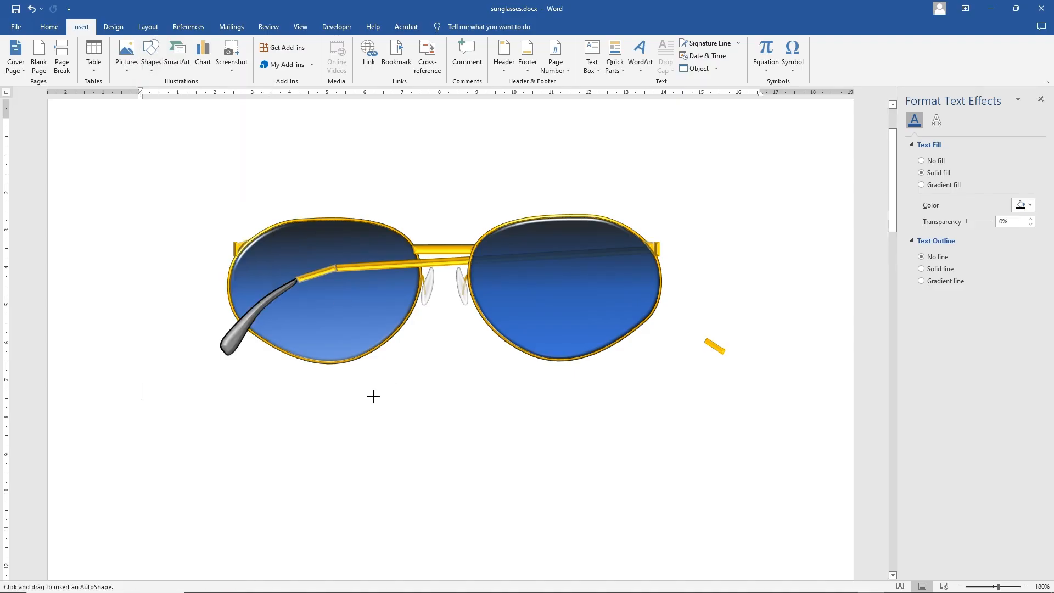
left_click_drag(372, 395, 402, 411)
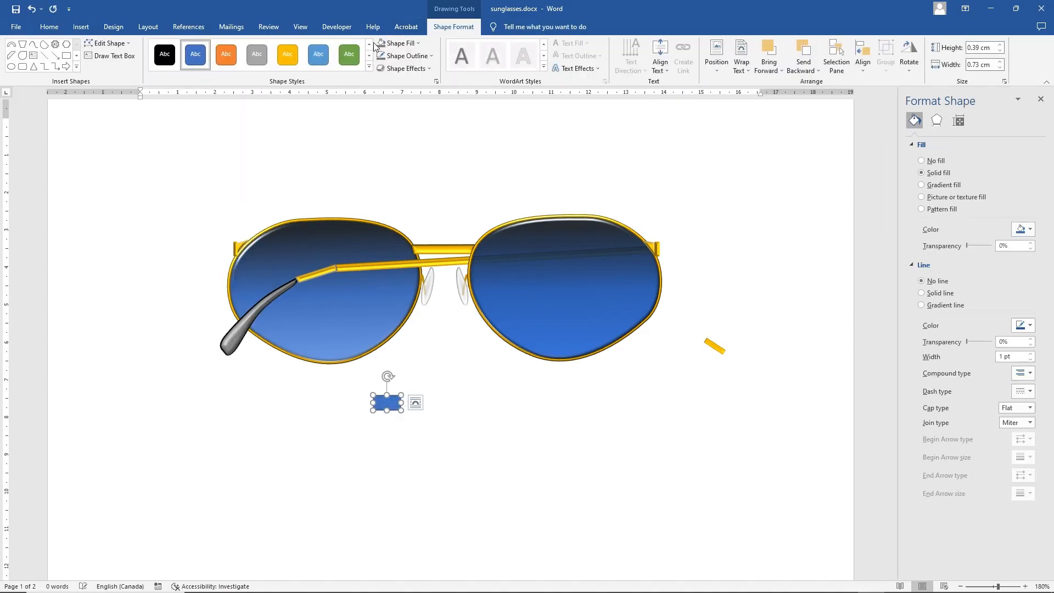
left_click(406, 46)
left_click(400, 129)
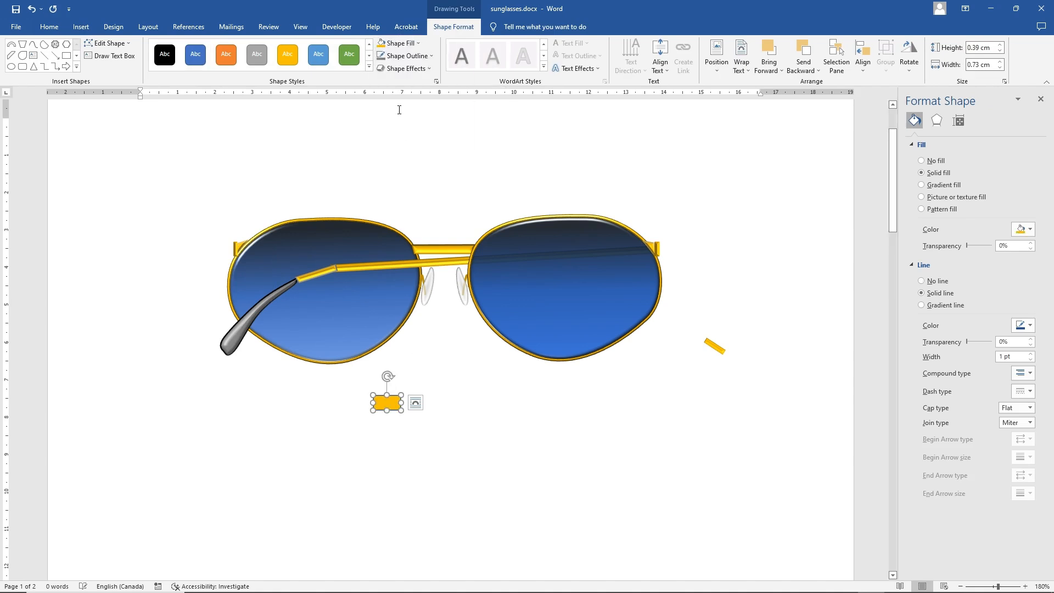
left_click(400, 56)
left_click(415, 150)
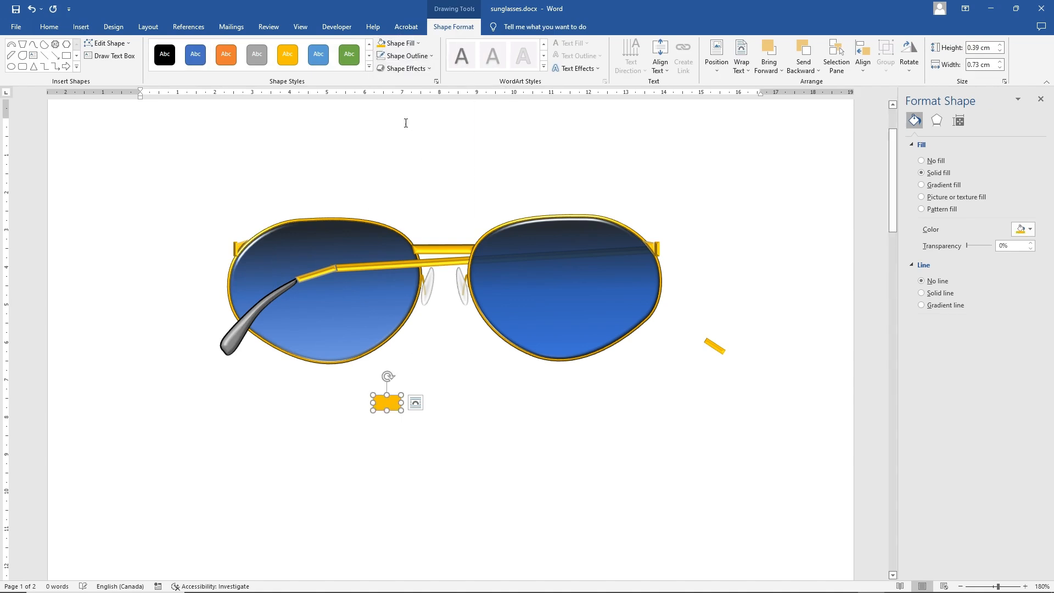
- Apply the second soft-edge variation to the small gold rectangle
left_click(408, 68)
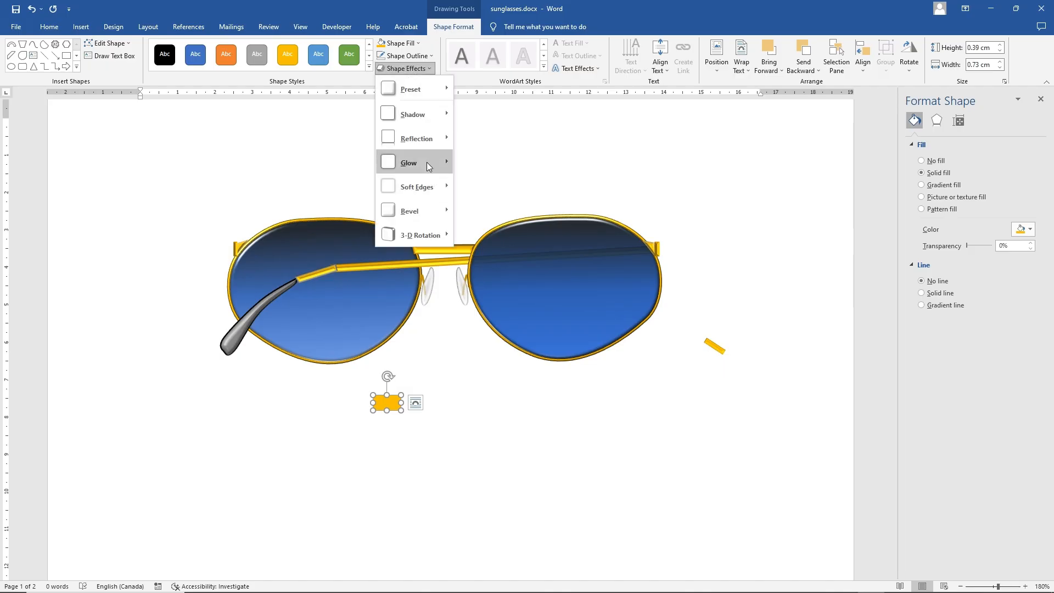
mouse_move(426, 163)
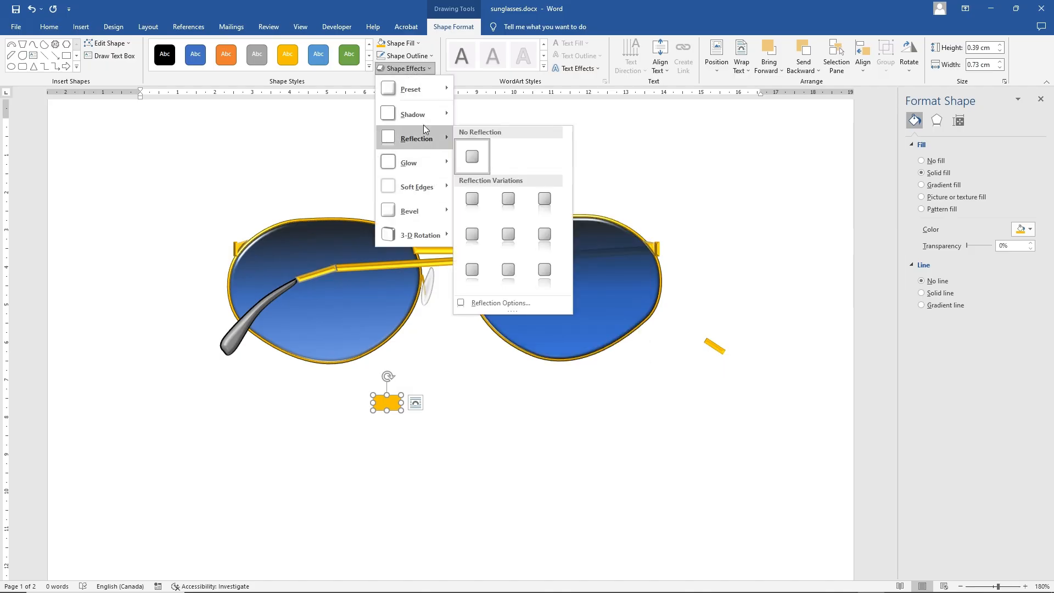
mouse_move(427, 188)
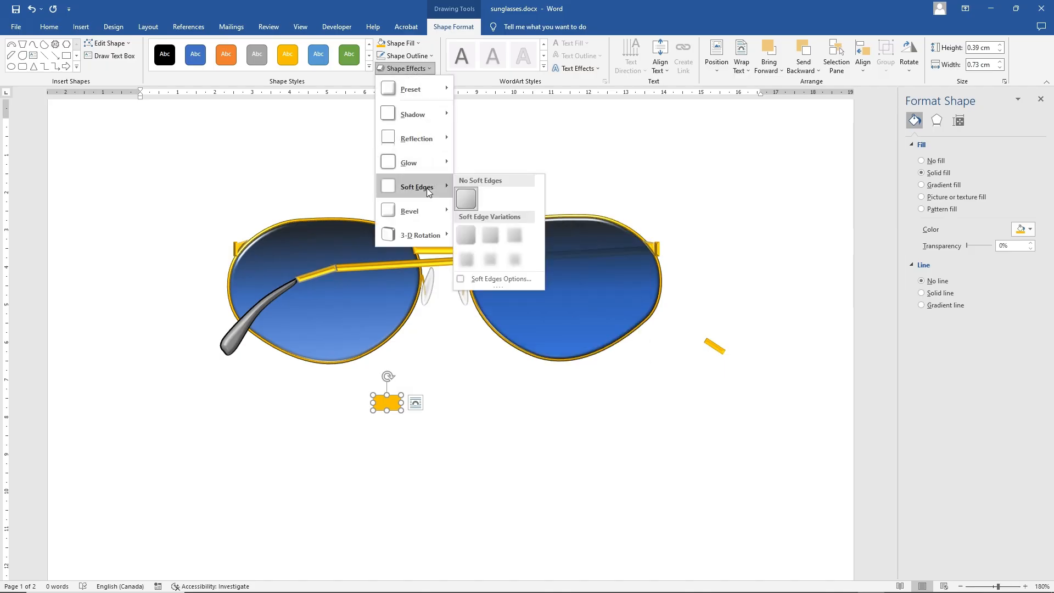
left_click(488, 234)
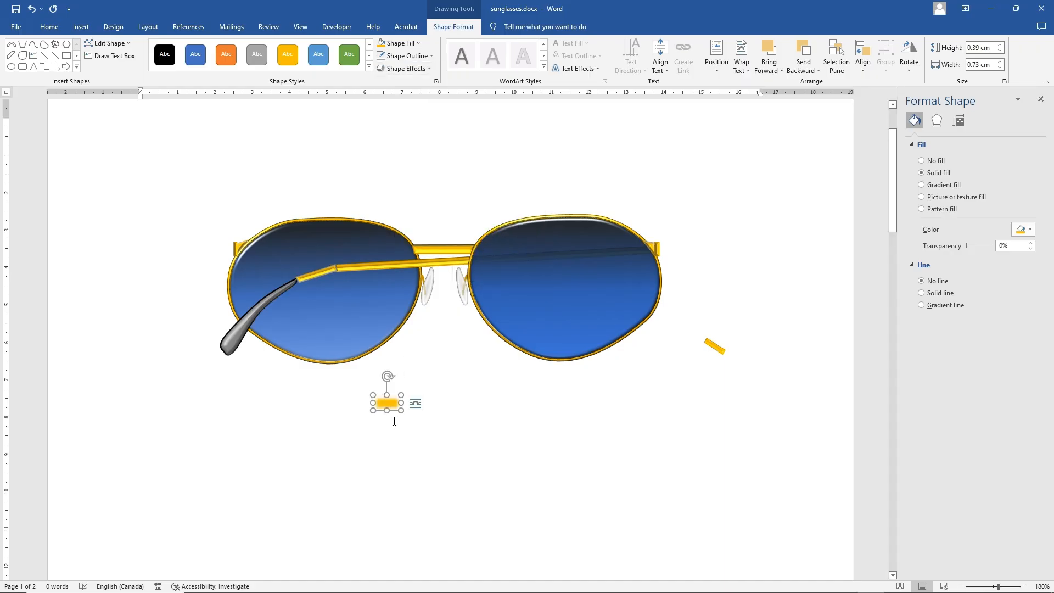
- Shrink the soft-edged rectangle to about 0.46 by 0.31 cm over the temple arm's bend and give it a dark linear gradient at 90°
left_click_drag(400, 409, 341, 268)
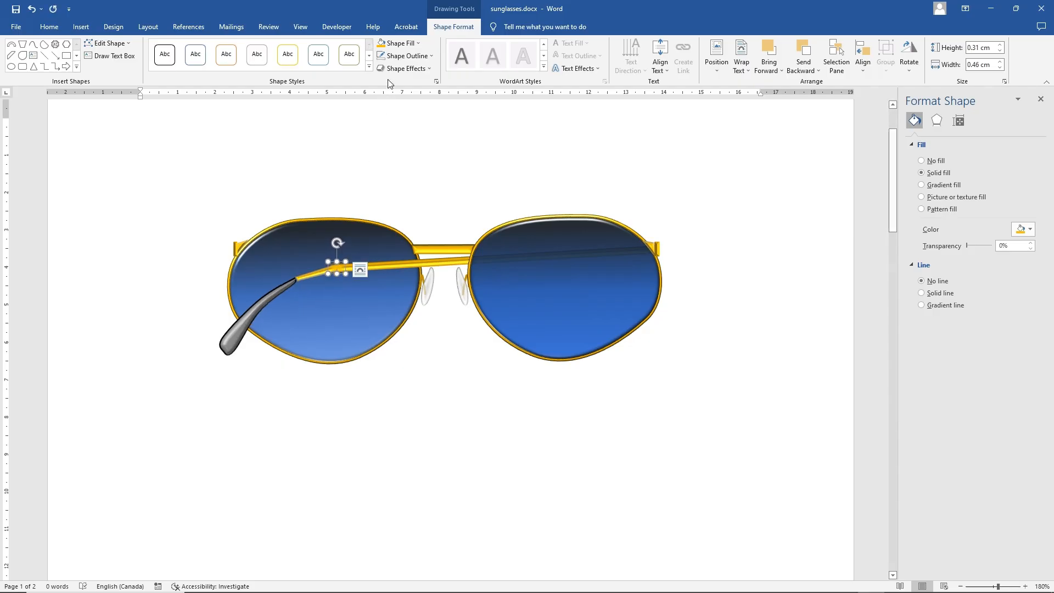
left_click(399, 44)
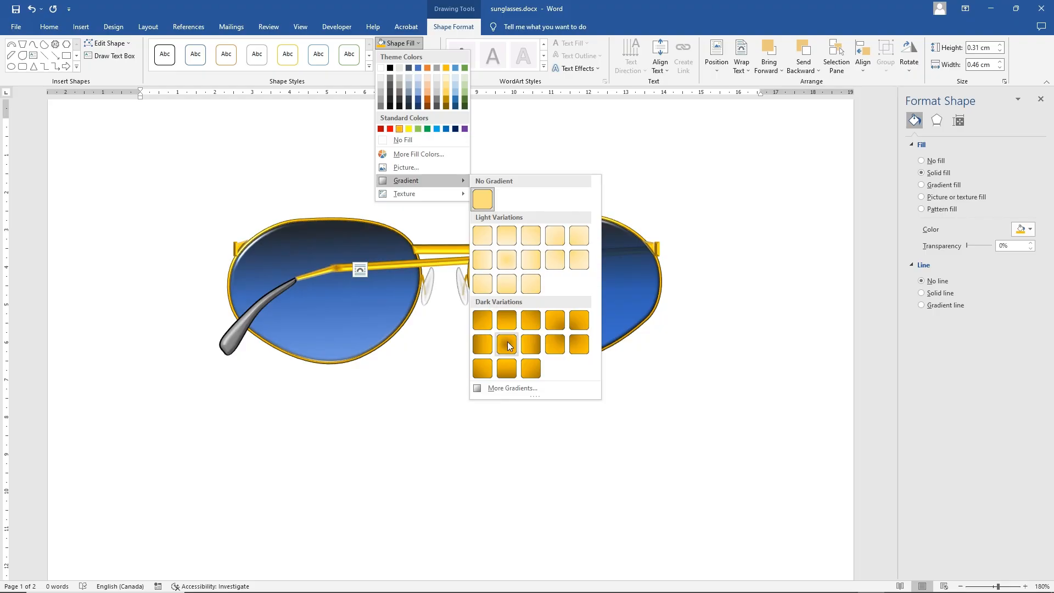
left_click(505, 324)
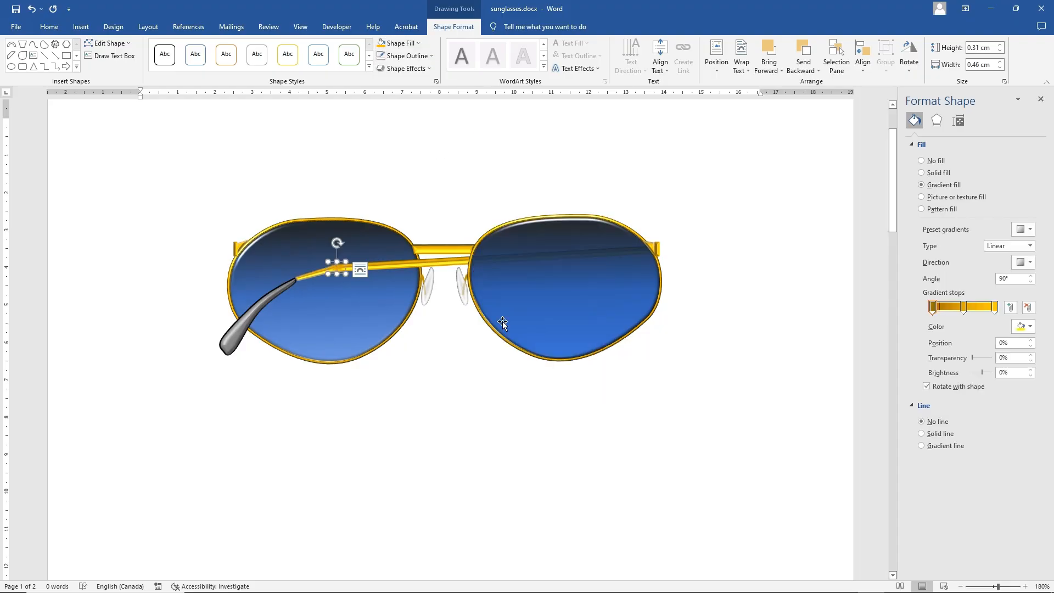
left_click(732, 324)
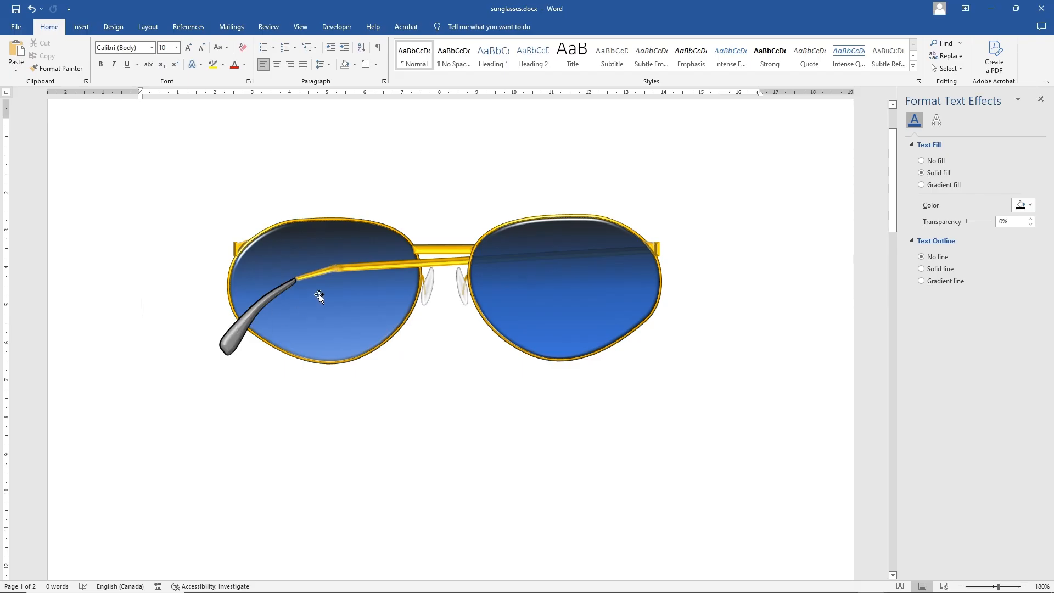
- Group the long gold temple arm, the short angled gold bar and the dark curved tip
left_click(371, 266)
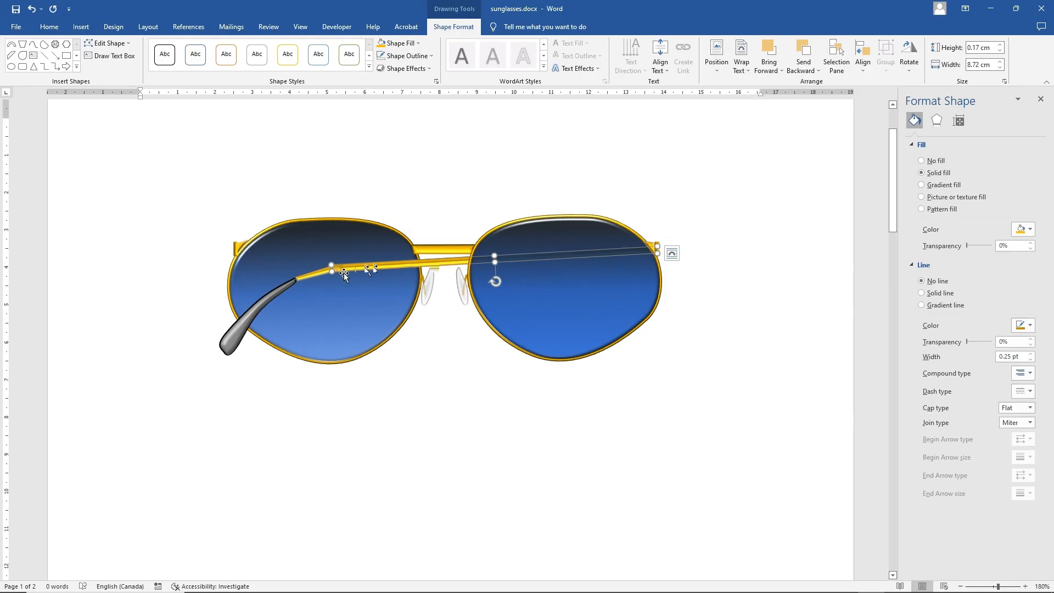
left_click(313, 273, "shift")
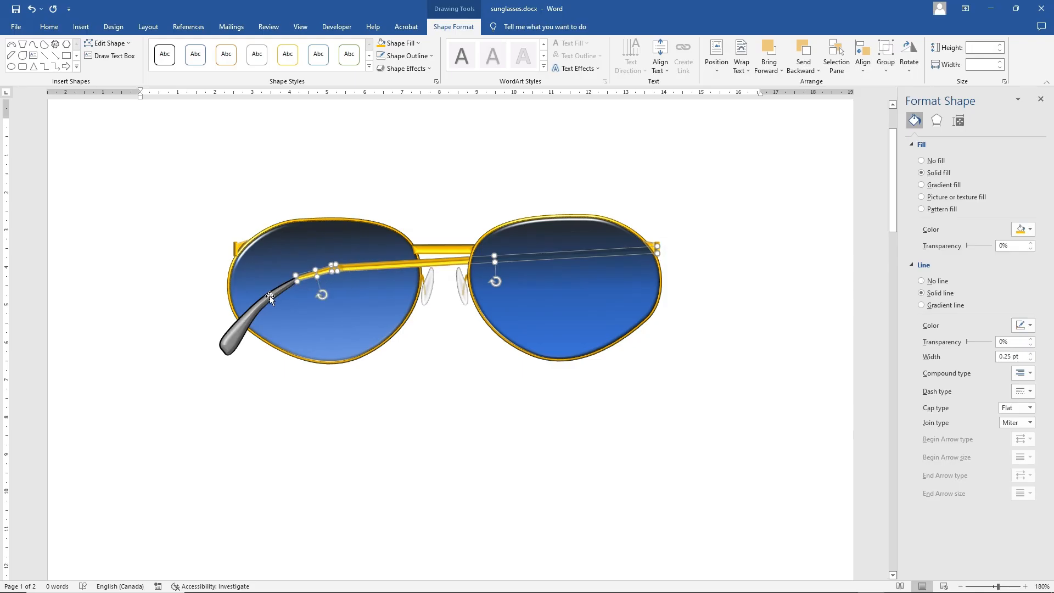
left_click(269, 295, "shift")
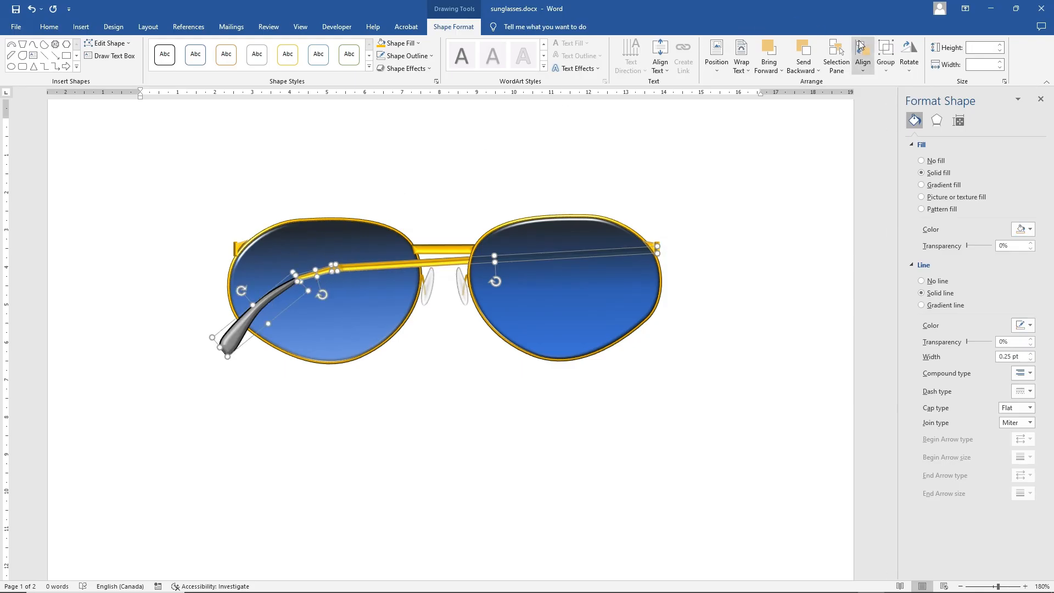
left_click(885, 54)
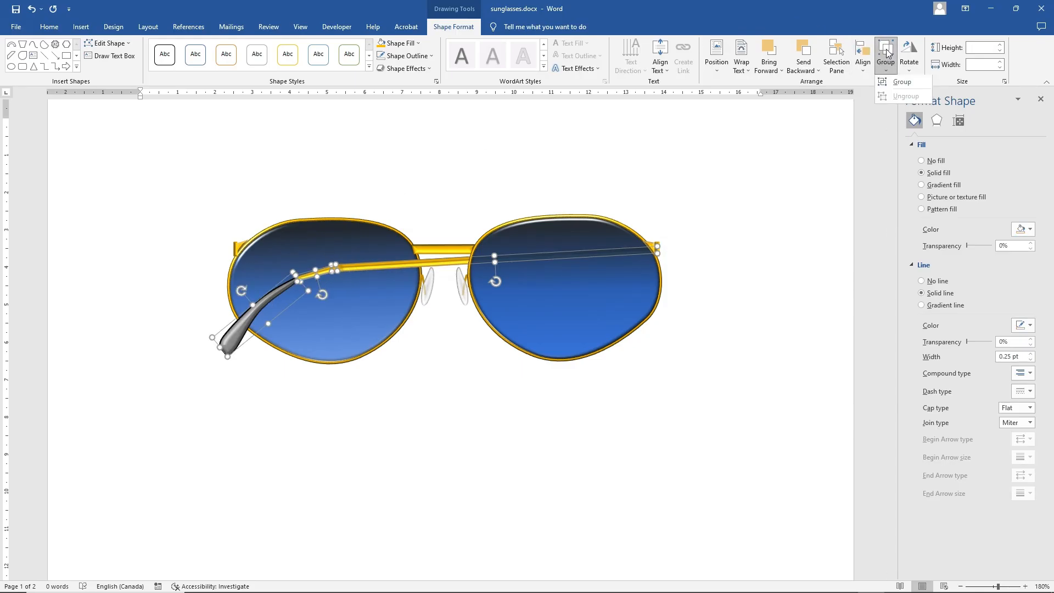
left_click(903, 82)
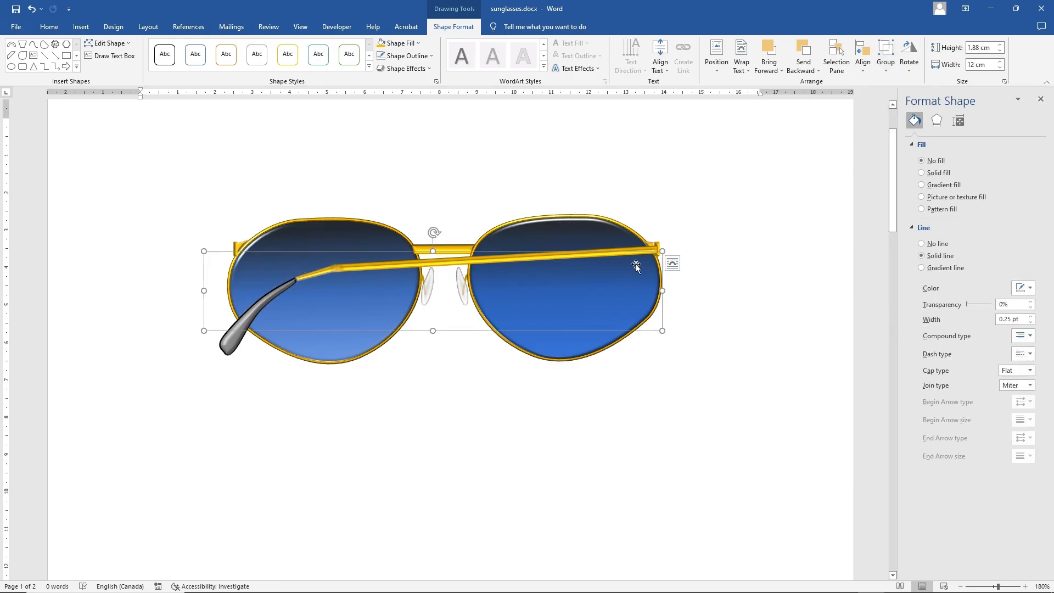
- Group the small soft-edged rectangle at the arm's bend together with the temple arm group
left_click(32, 9)
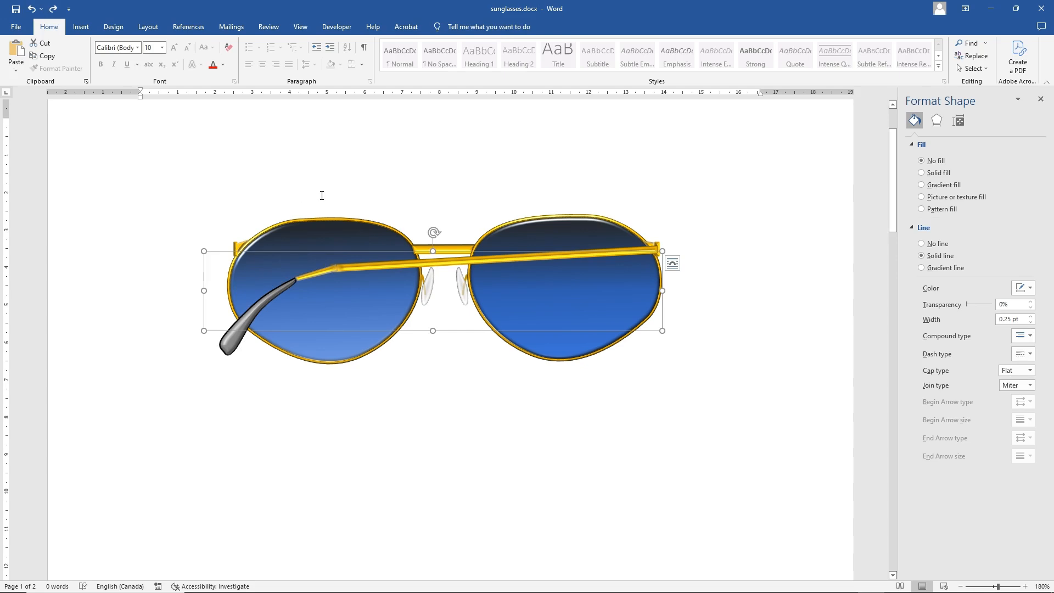
left_click(337, 269)
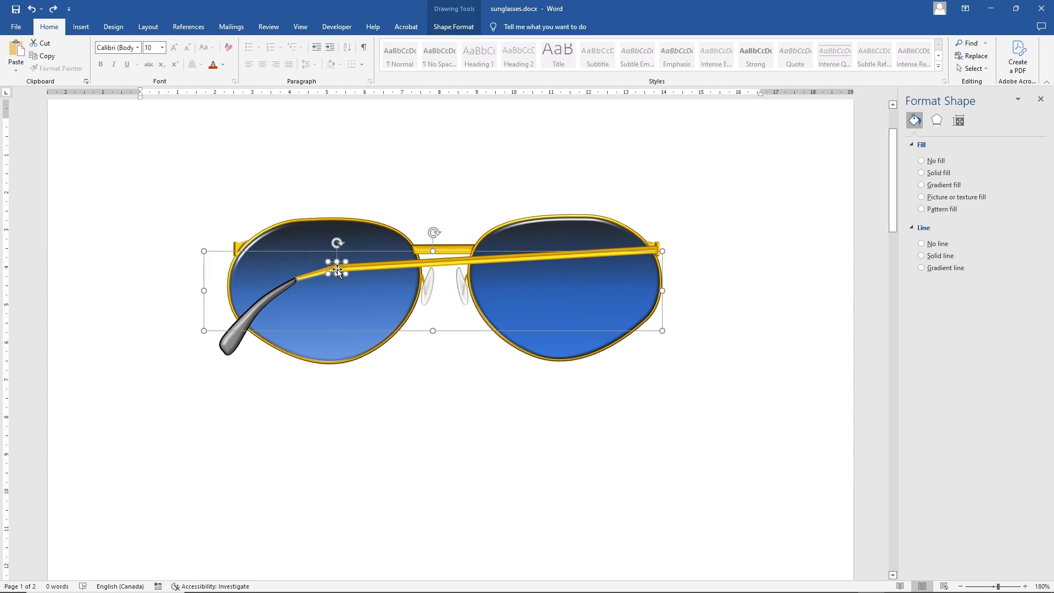
left_click(451, 25)
left_click(891, 52)
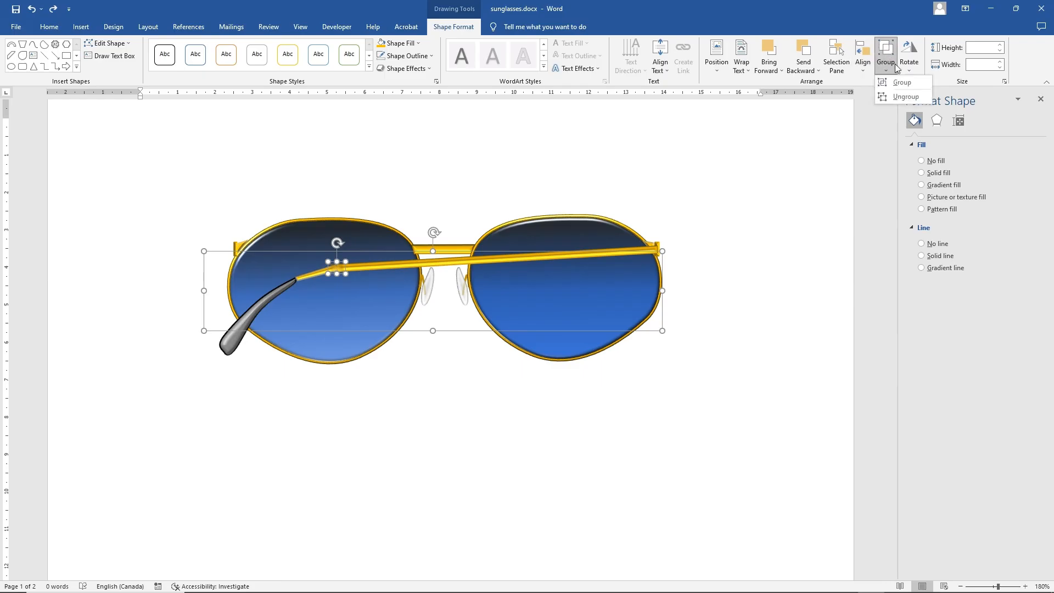
left_click(904, 83)
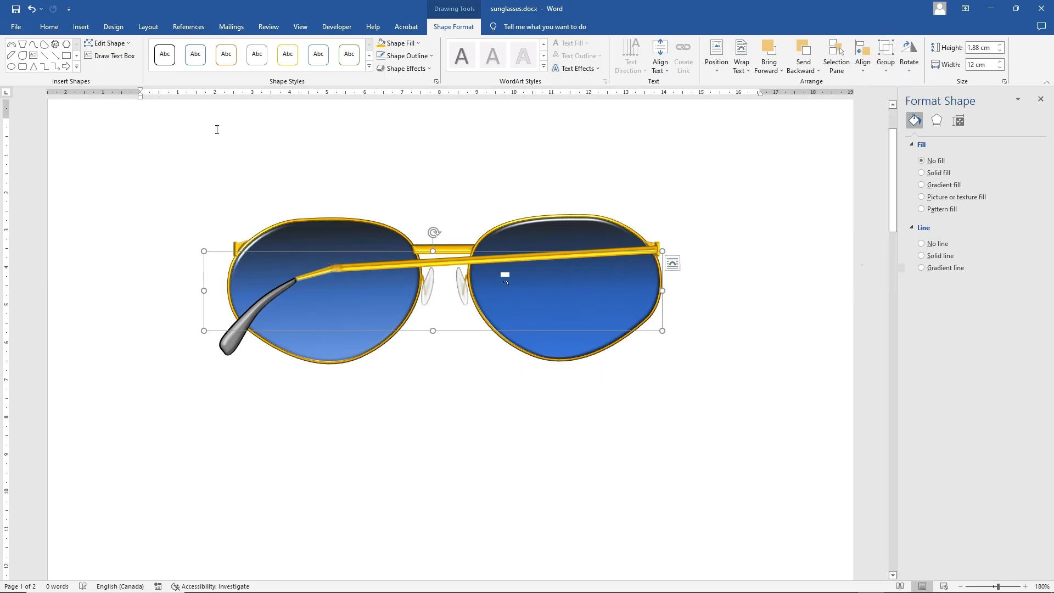
- Duplicate the grouped temple arm and place the copy in the empty area below the glasses
left_click(48, 27)
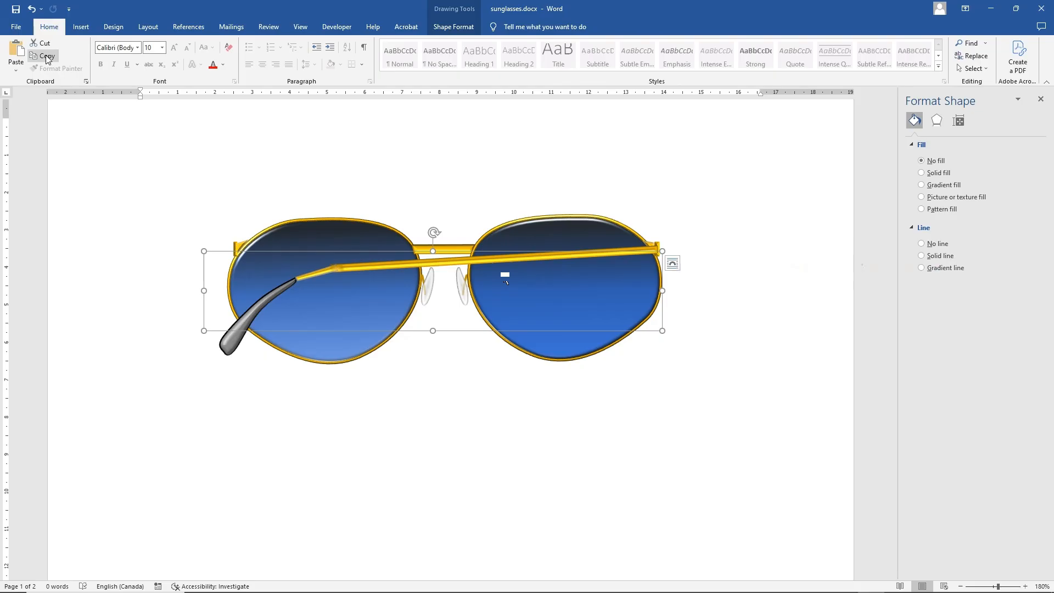
left_click(46, 57)
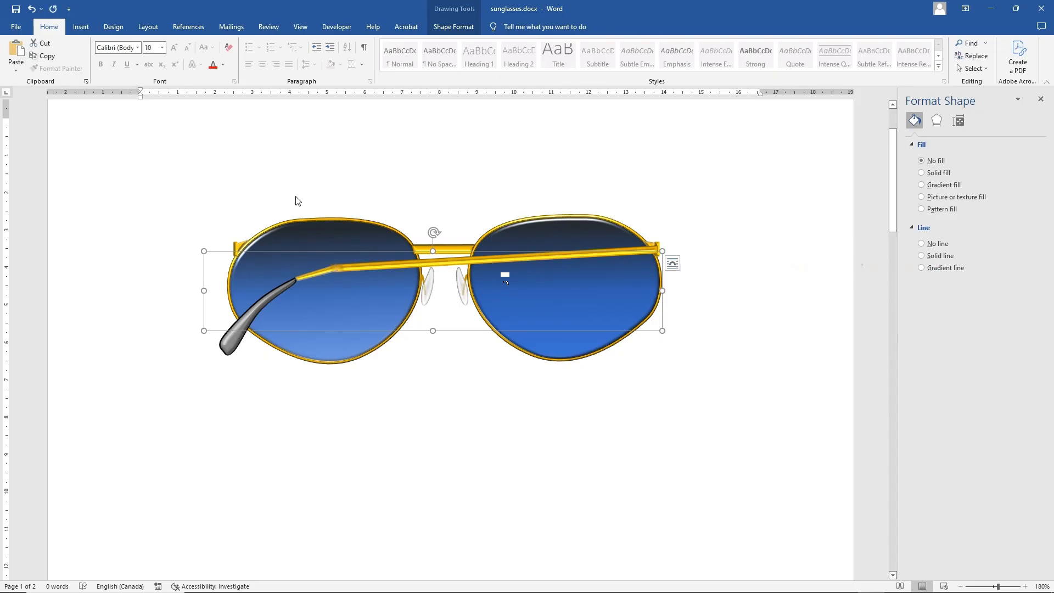
left_click(16, 50)
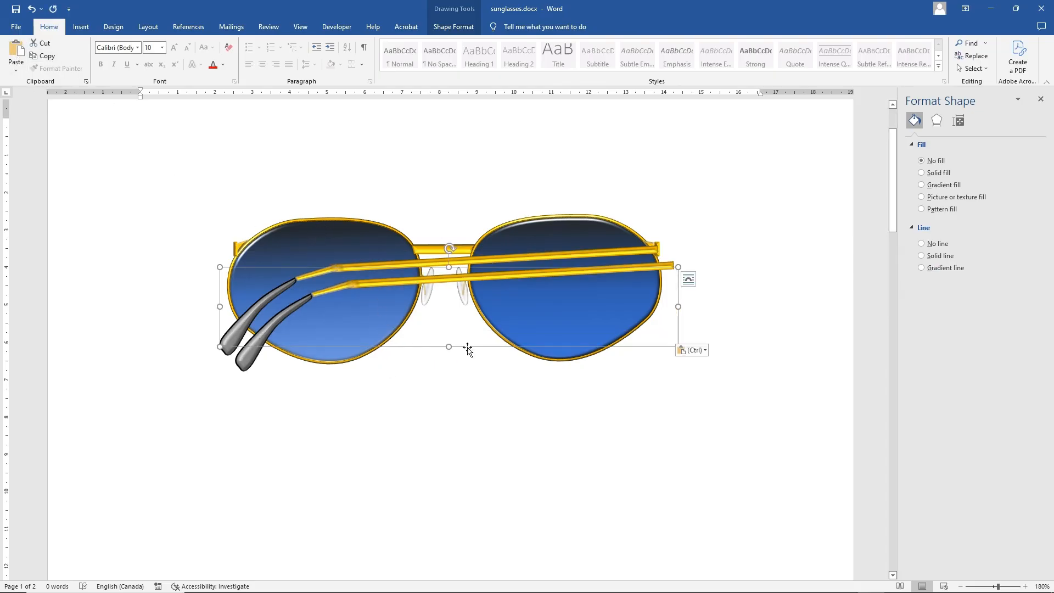
left_click_drag(468, 349, 446, 499)
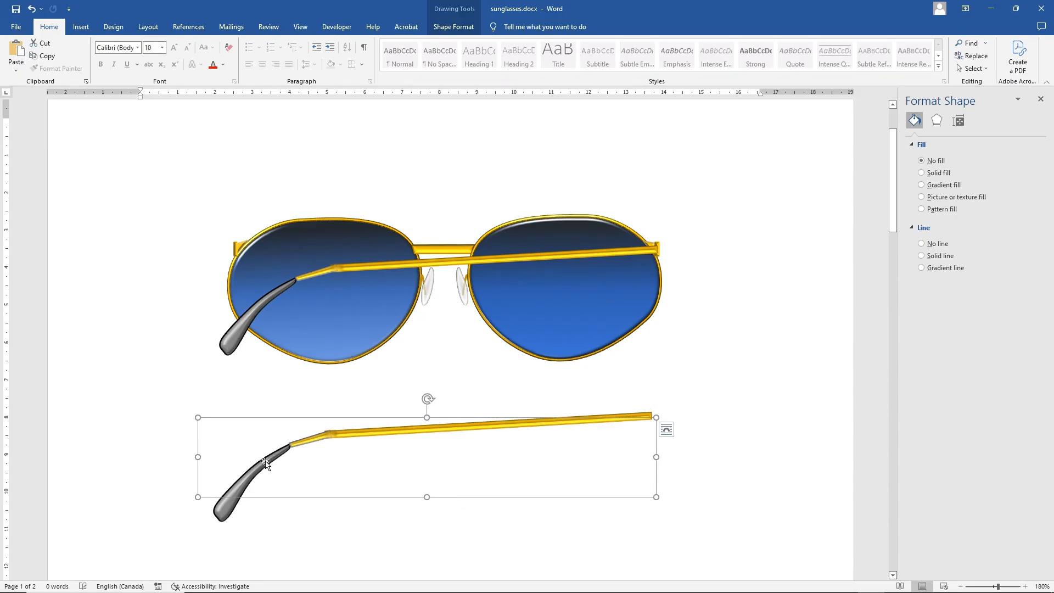
- Mirror the copied temple arm horizontally at roughly the original's length and attach it to the left hinge, crossing the first arm
left_click_drag(198, 460, 993, 447)
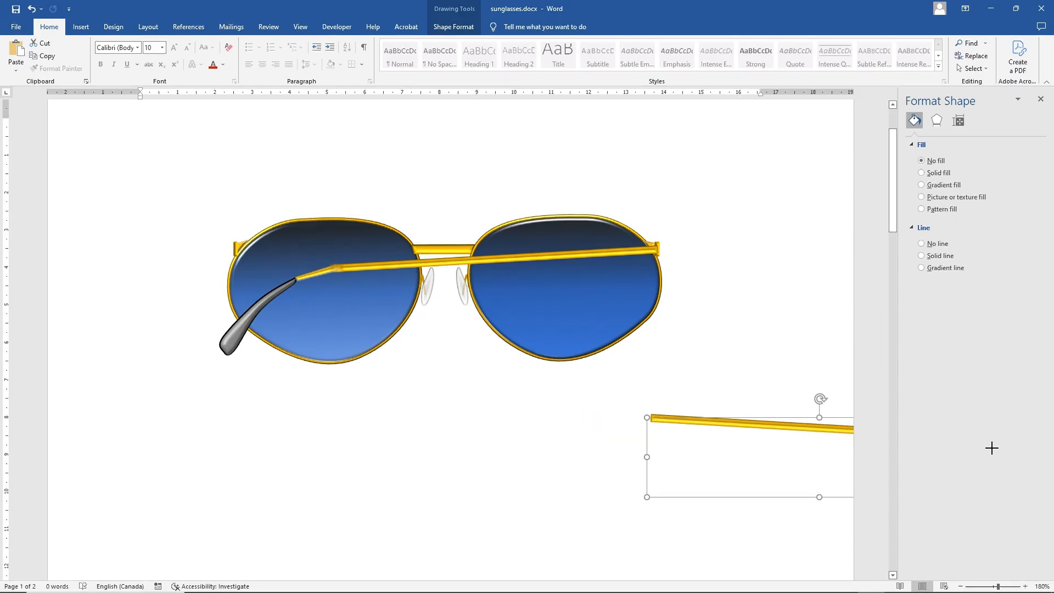
left_click_drag(750, 422, 360, 423)
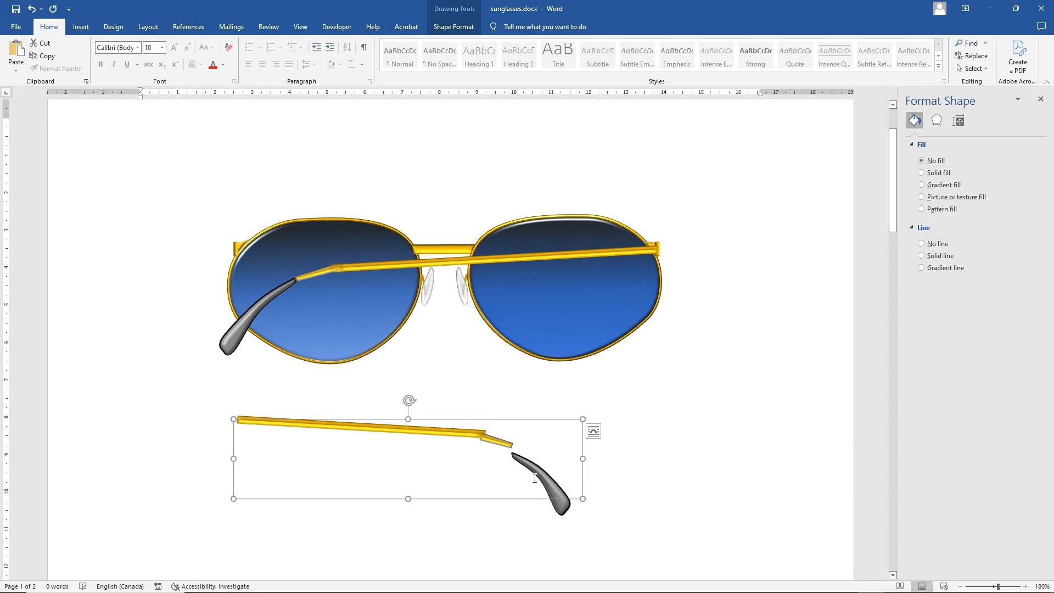
left_click_drag(583, 459, 694, 459)
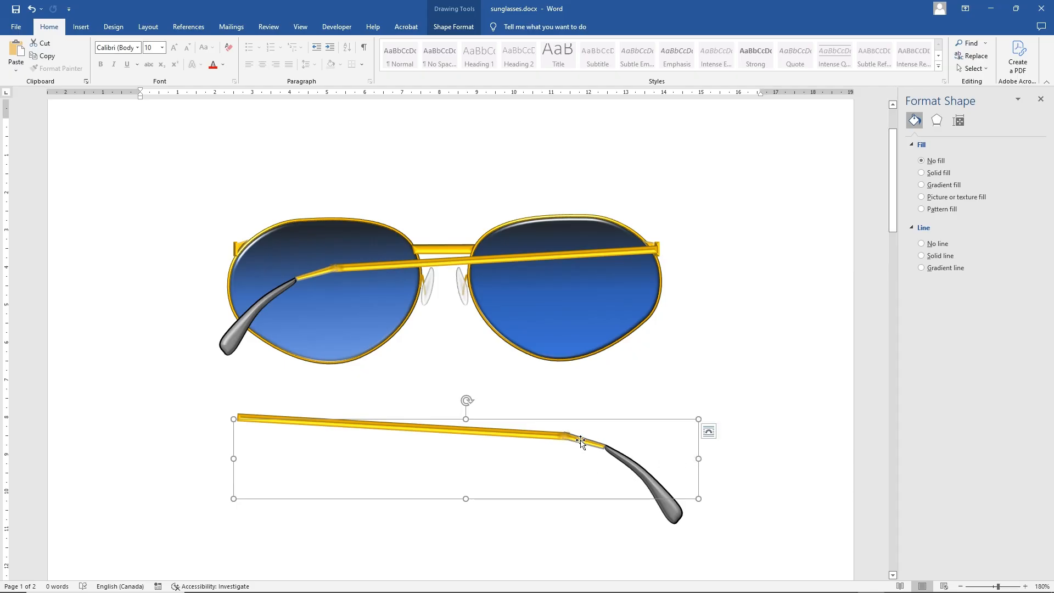
left_click_drag(581, 438, 585, 268)
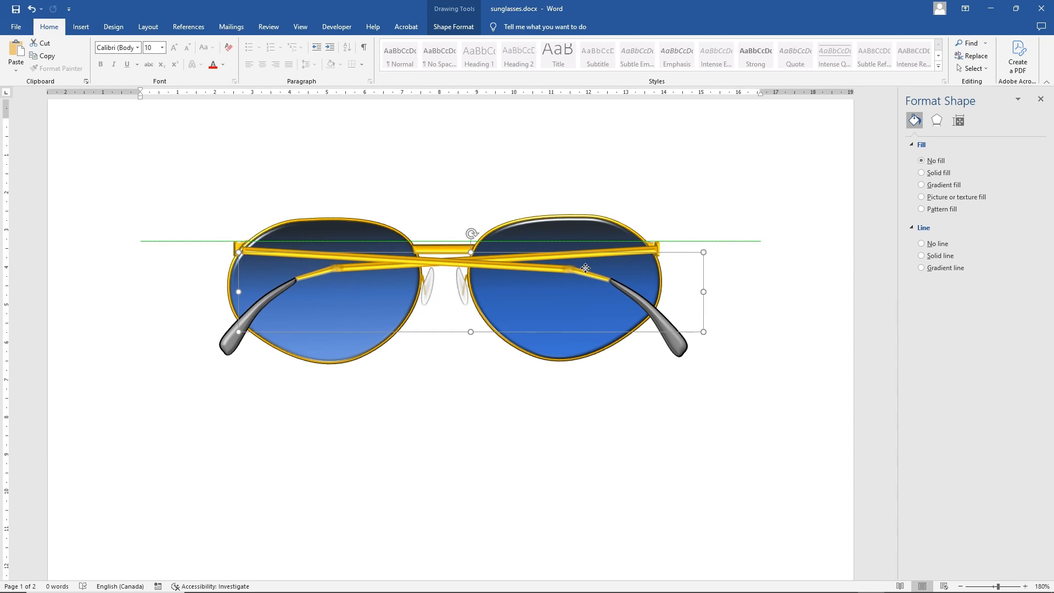
left_click_drag(585, 268, 585, 268)
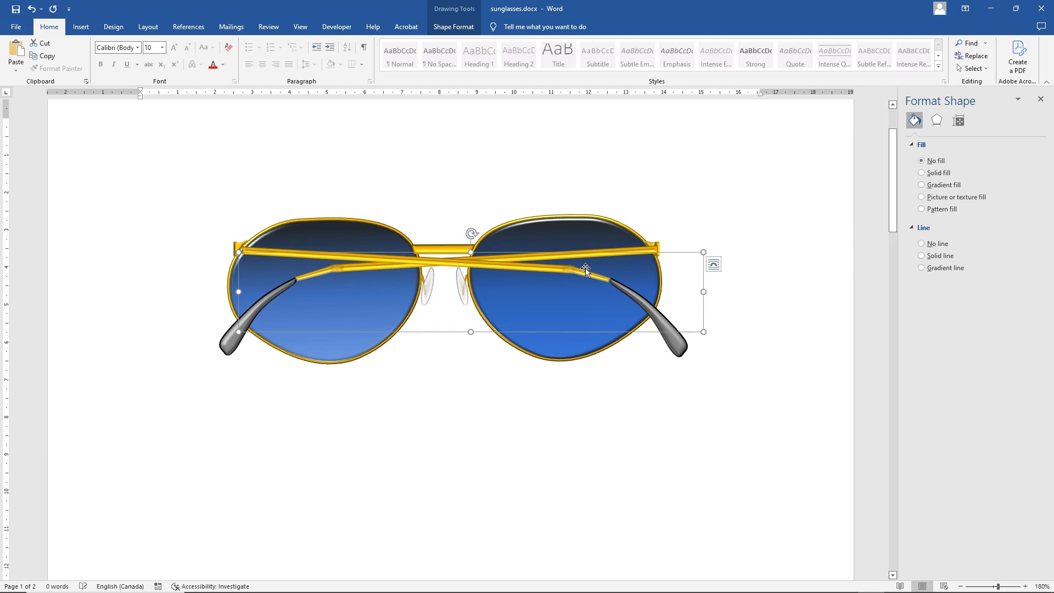
- Bring the left and right lenses to the front, over both folded temple arms
left_click(314, 348)
right_click(315, 348)
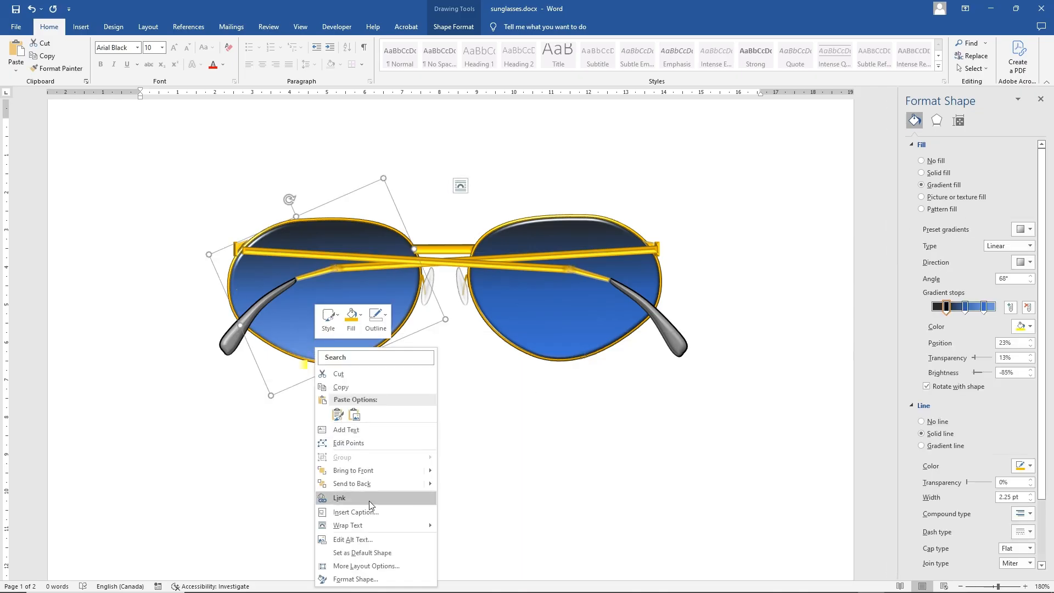
left_click(378, 470)
left_click(550, 335)
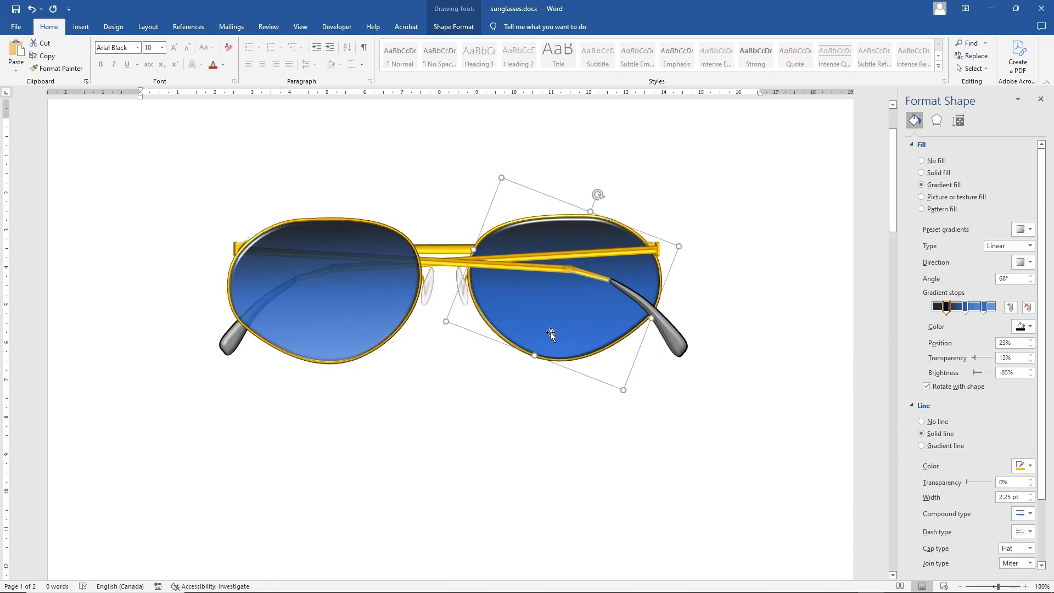
right_click(550, 334)
left_click(591, 459)
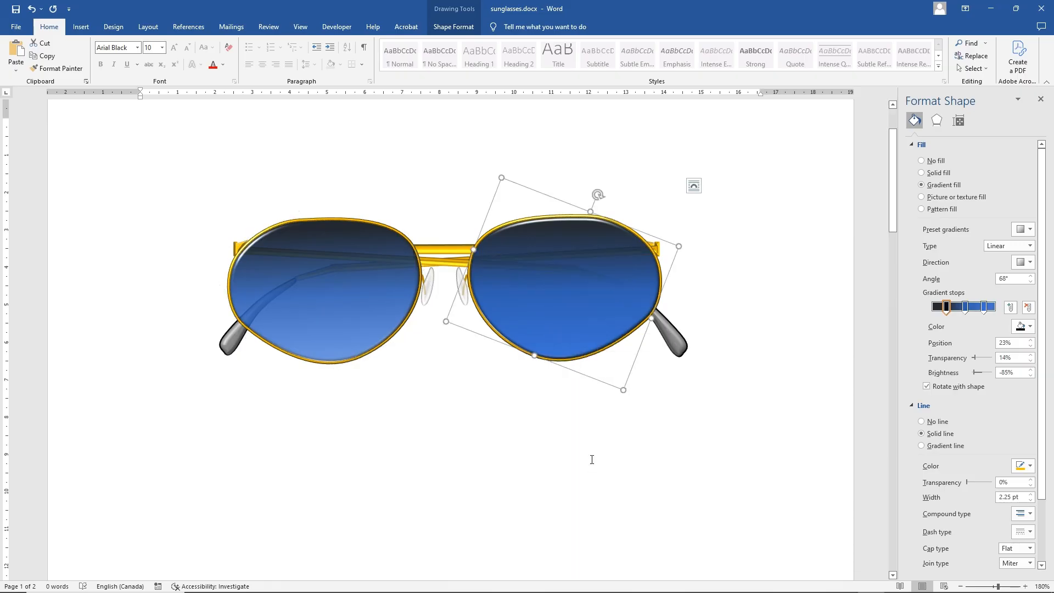
left_click(504, 472)
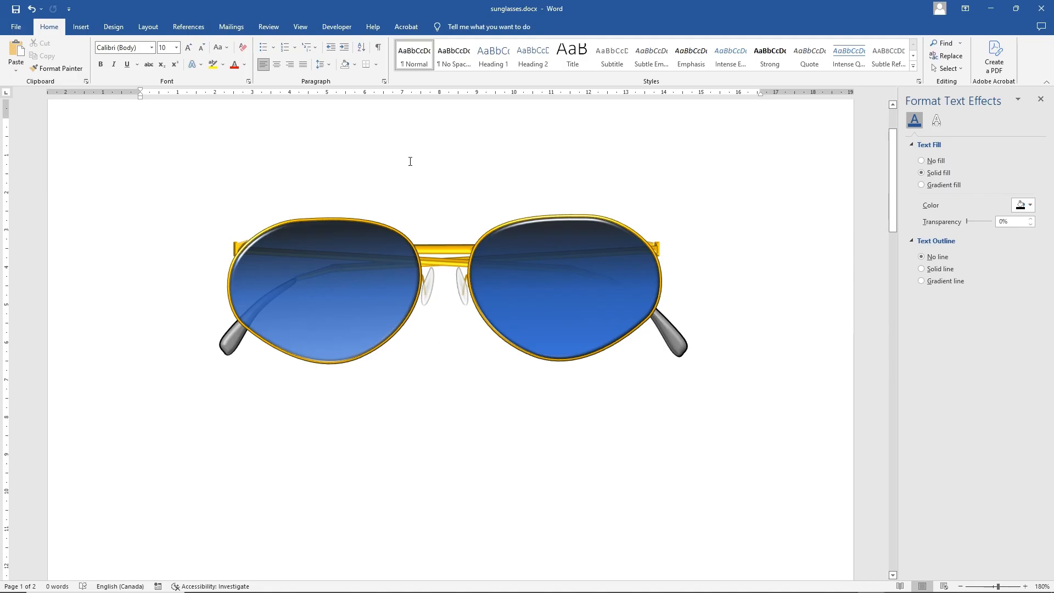
- Set the top bevel width of both lenses to 6 pt
left_click(577, 261)
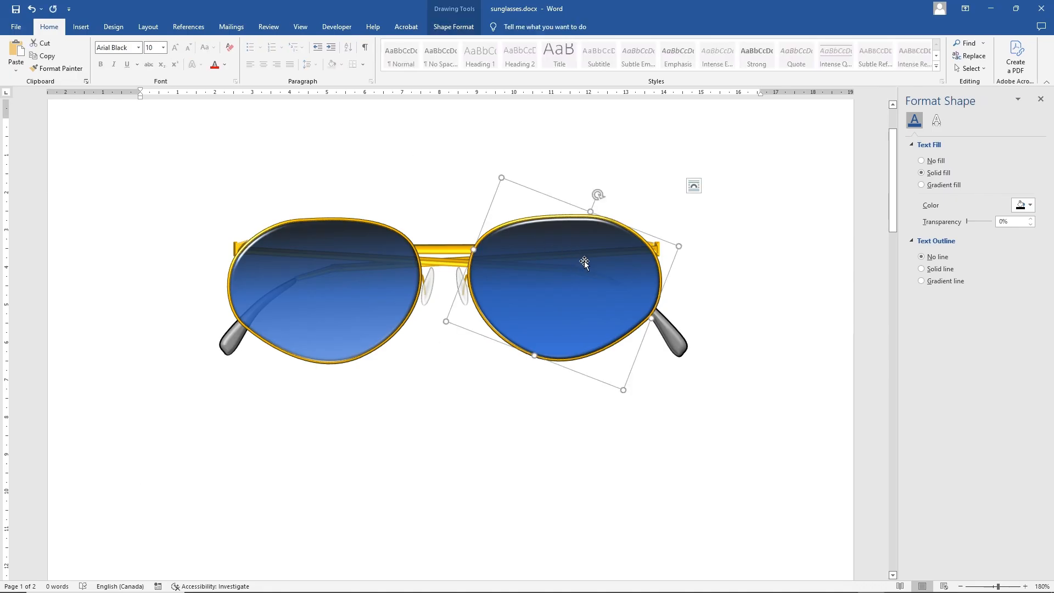
left_click(367, 295, "shift")
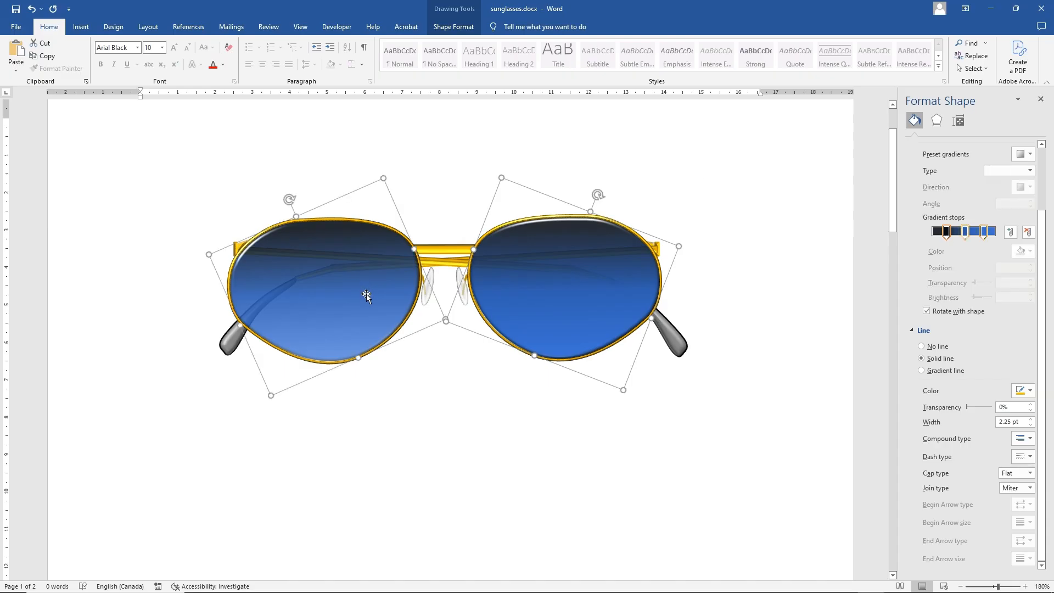
left_click(936, 121)
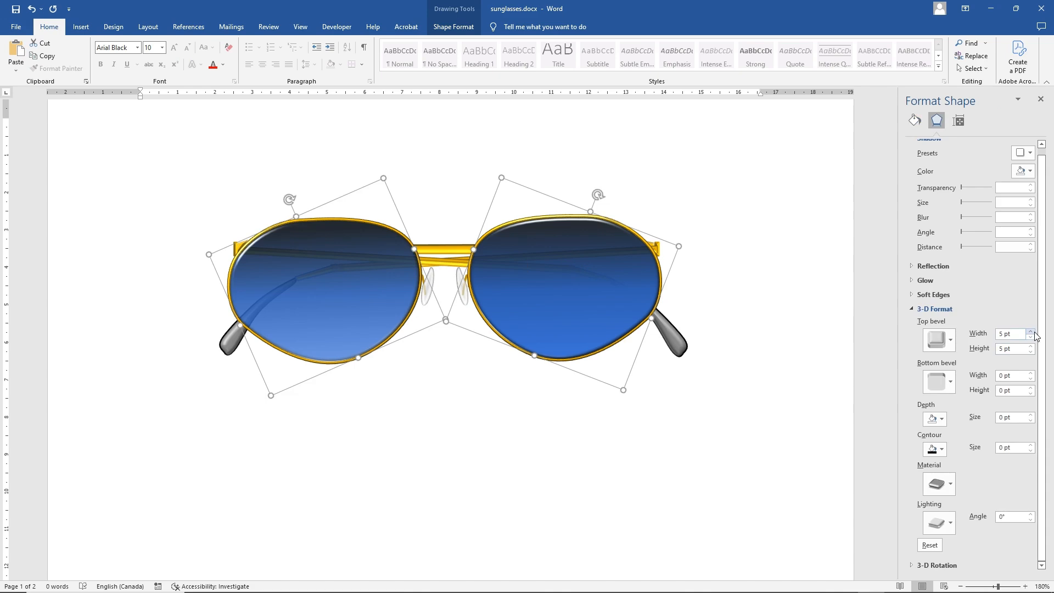
left_click(1031, 331)
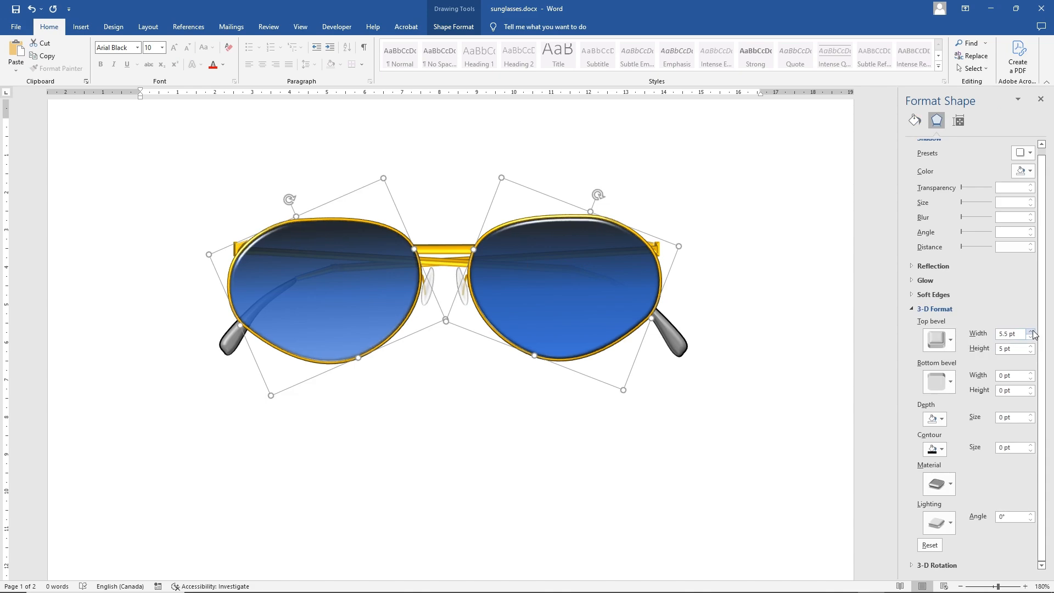
left_click(1032, 332)
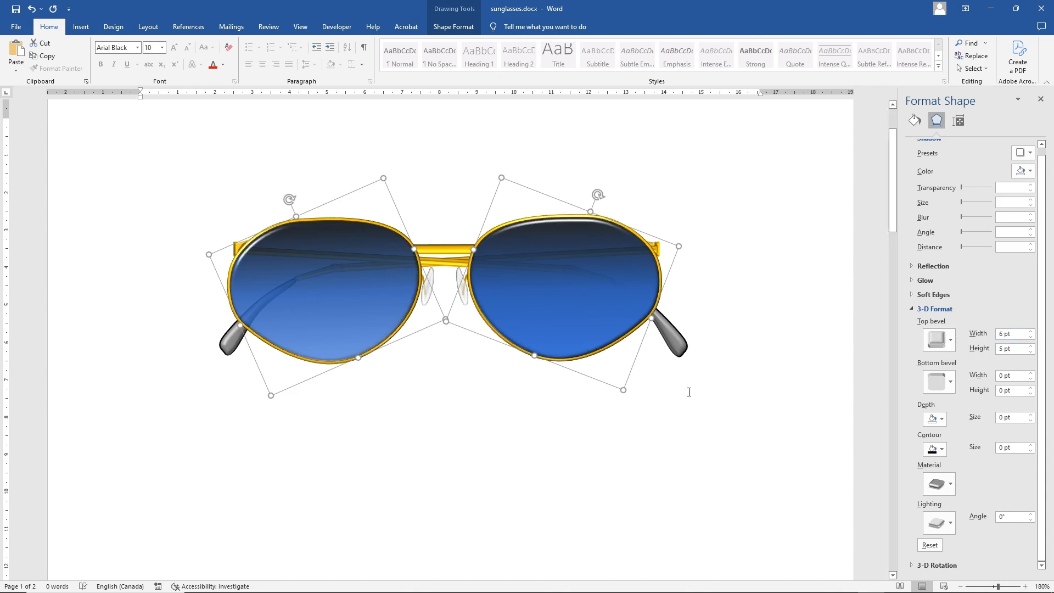
left_click(705, 401)
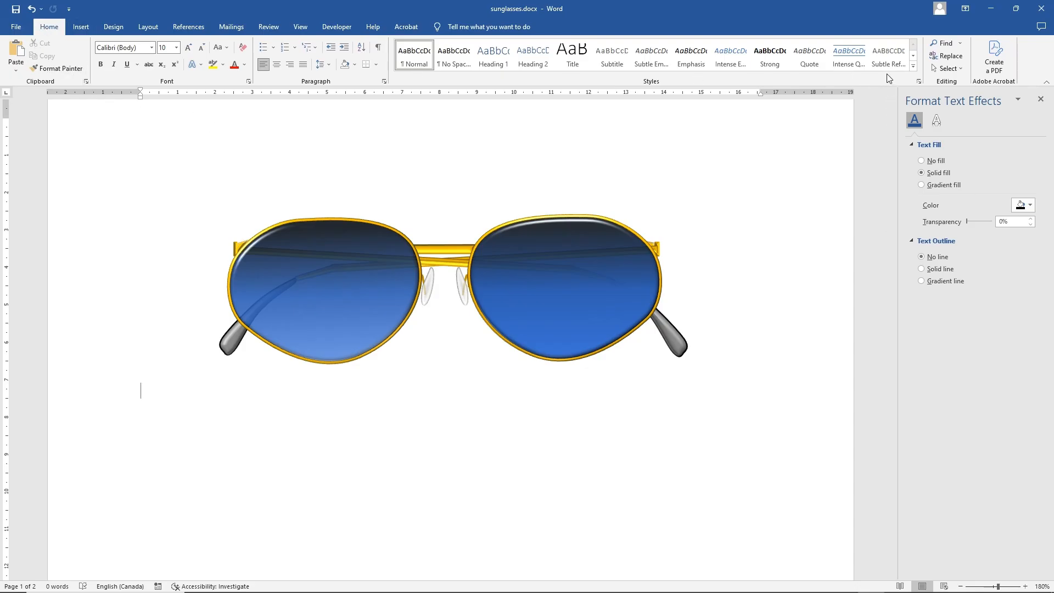
- Select the sunglasses' bridge, nose pads, hinges and temple arms as objects and group them
left_click(945, 68)
left_click(933, 95)
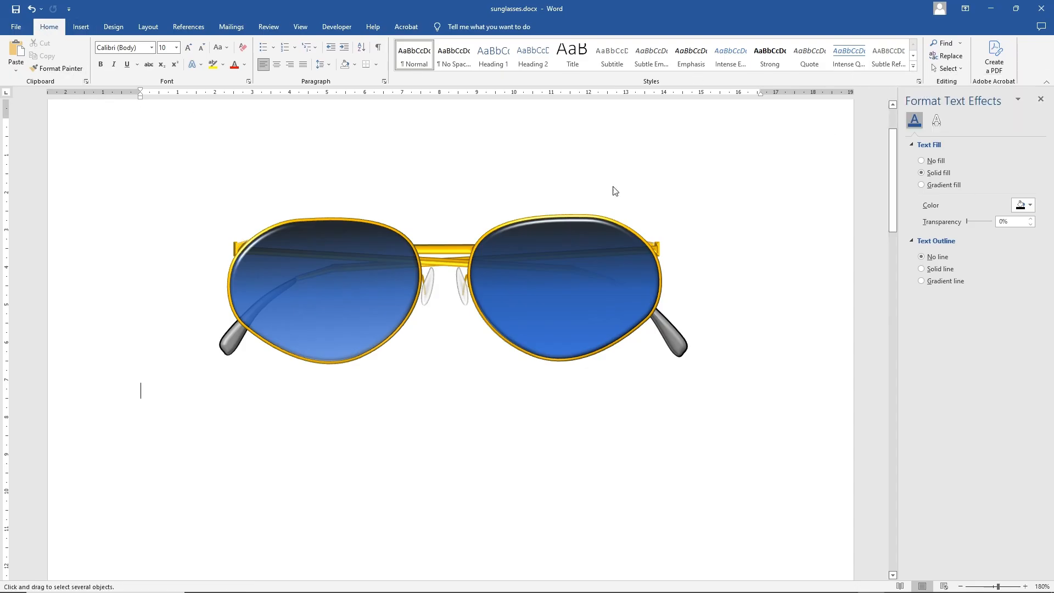
left_click_drag(175, 179, 788, 423)
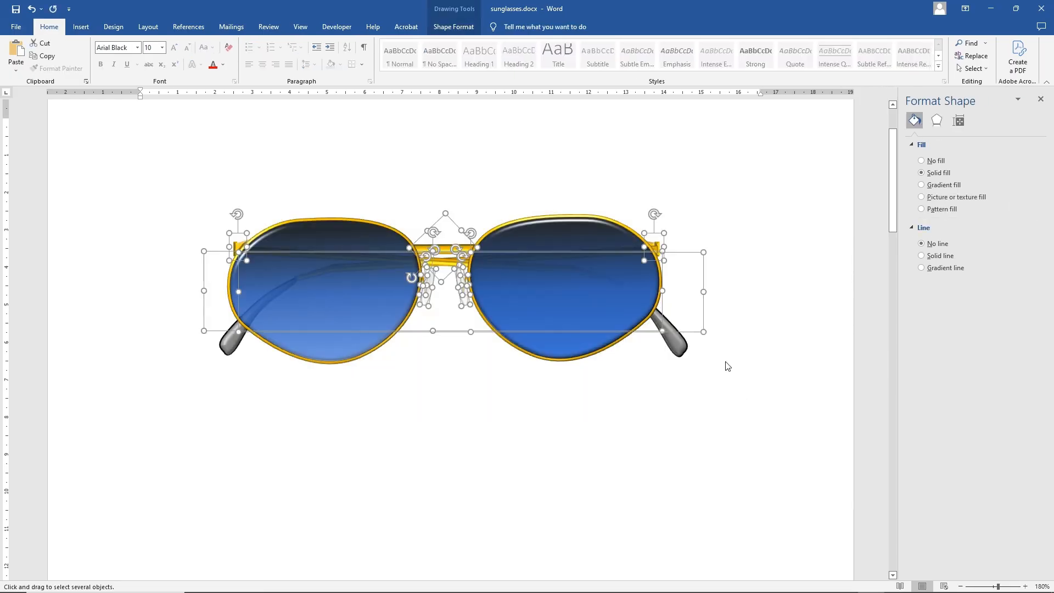
left_click(444, 31)
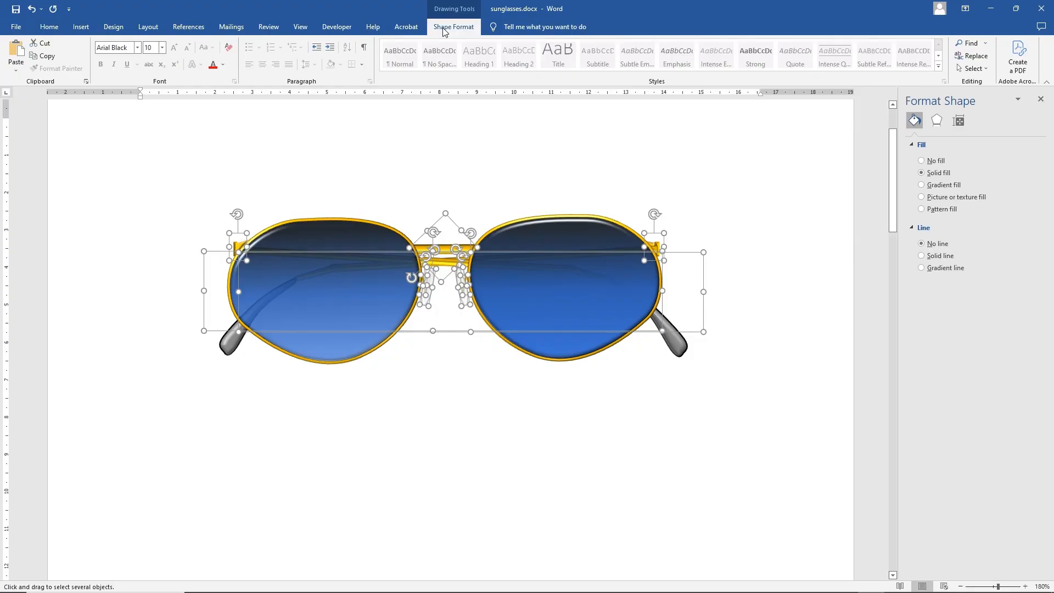
left_click(885, 61)
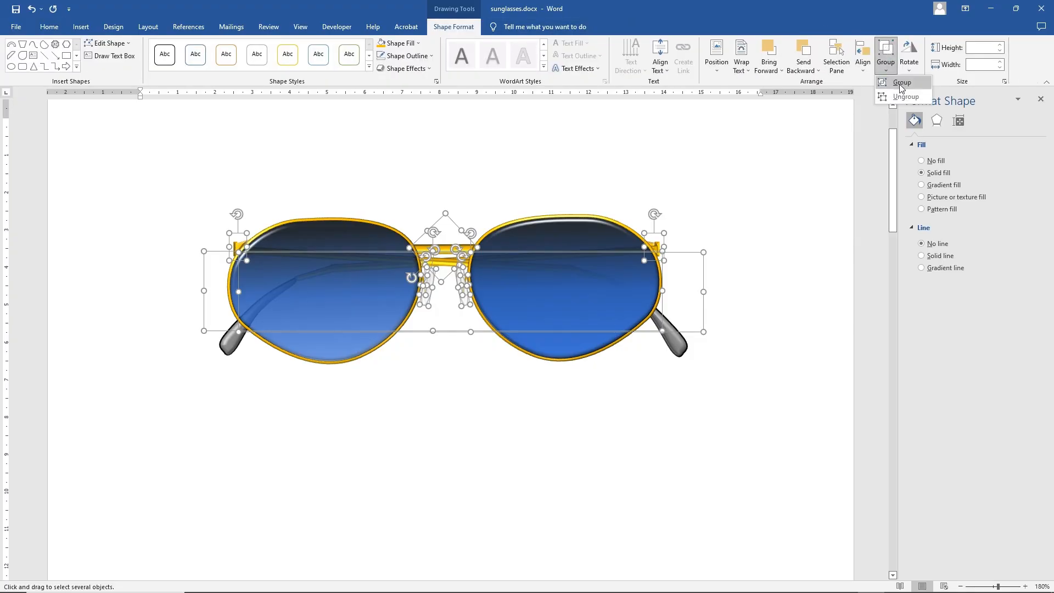
left_click(901, 83)
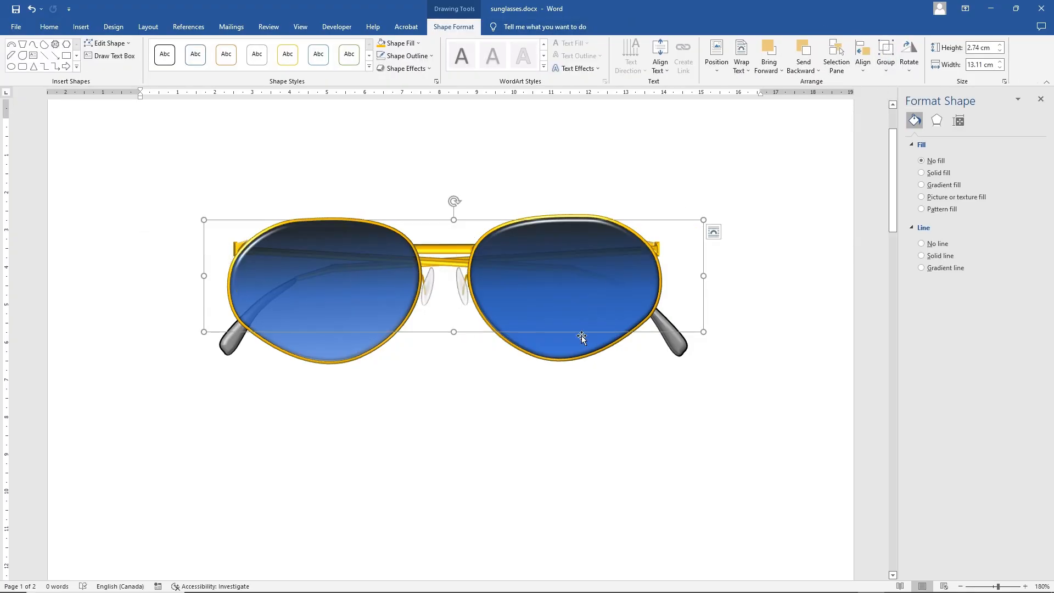
- Group the left and right lenses with the already grouped frame and temple arms into a single sunglasses object
left_click(573, 352)
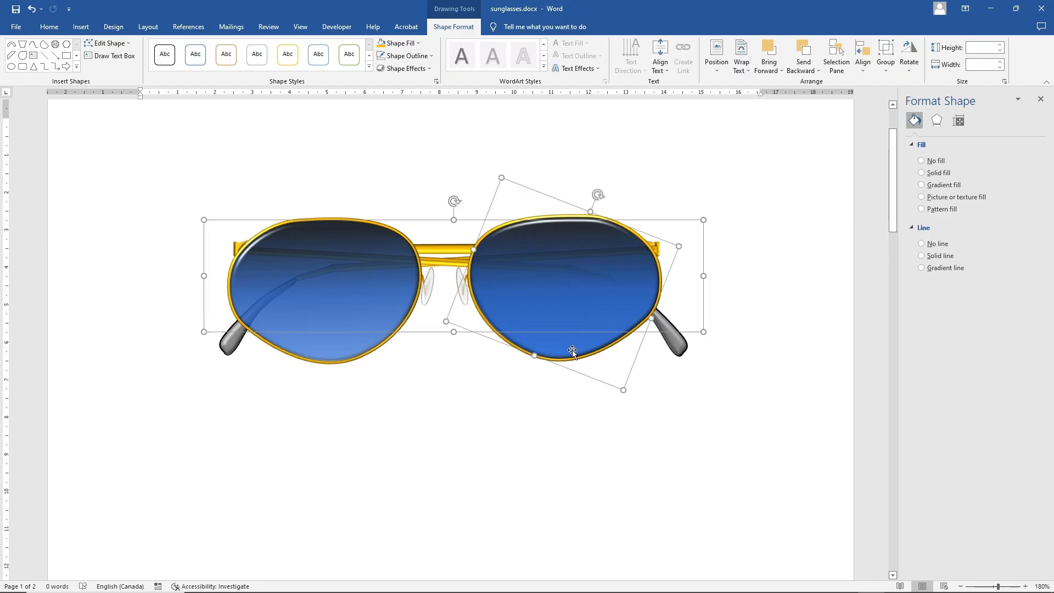
left_click(324, 346, "shift")
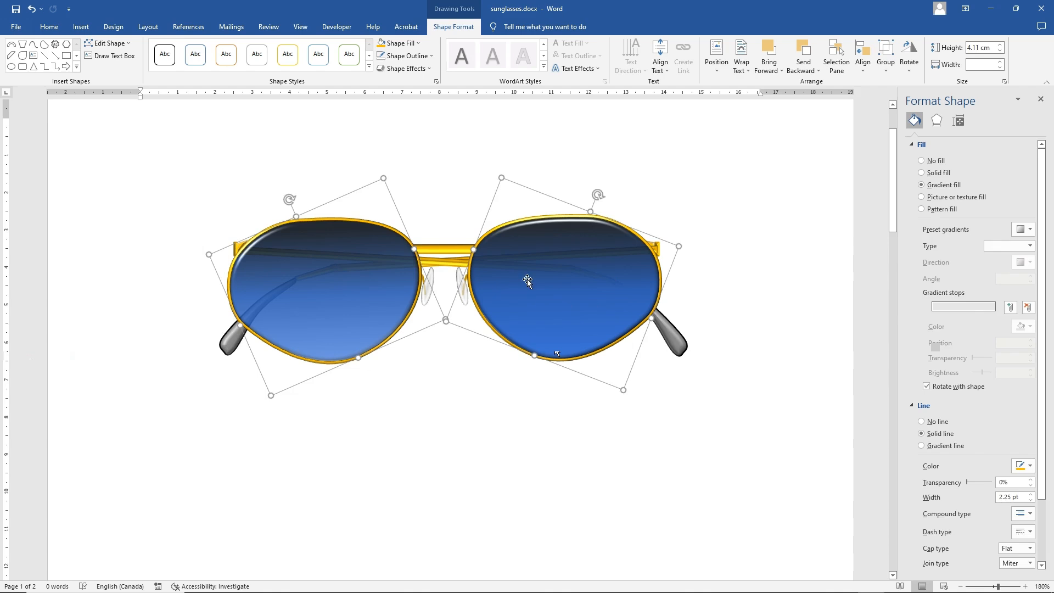
left_click(669, 334, "shift")
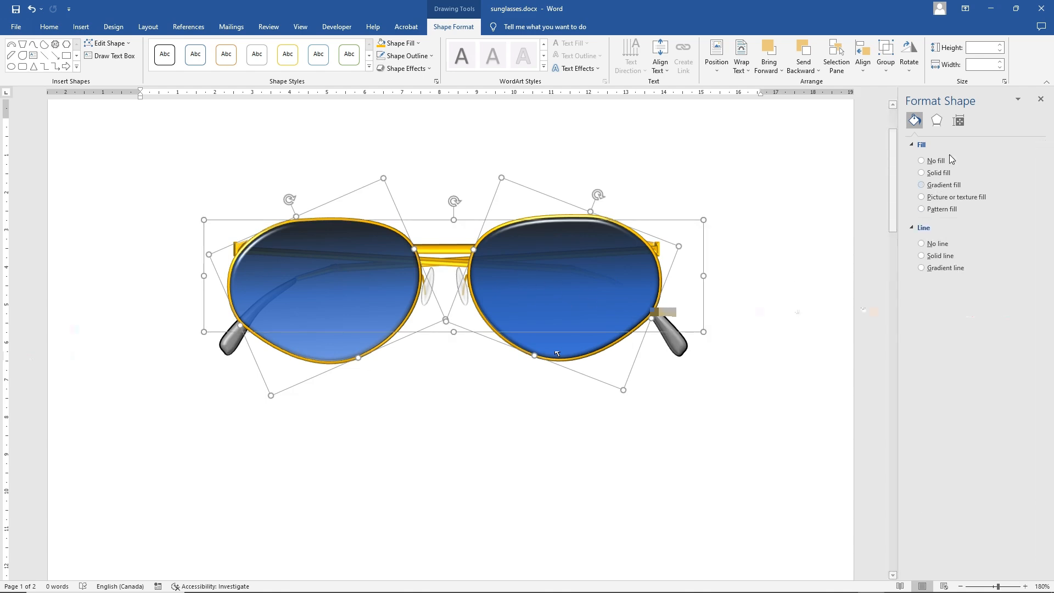
left_click(886, 61)
left_click(903, 82)
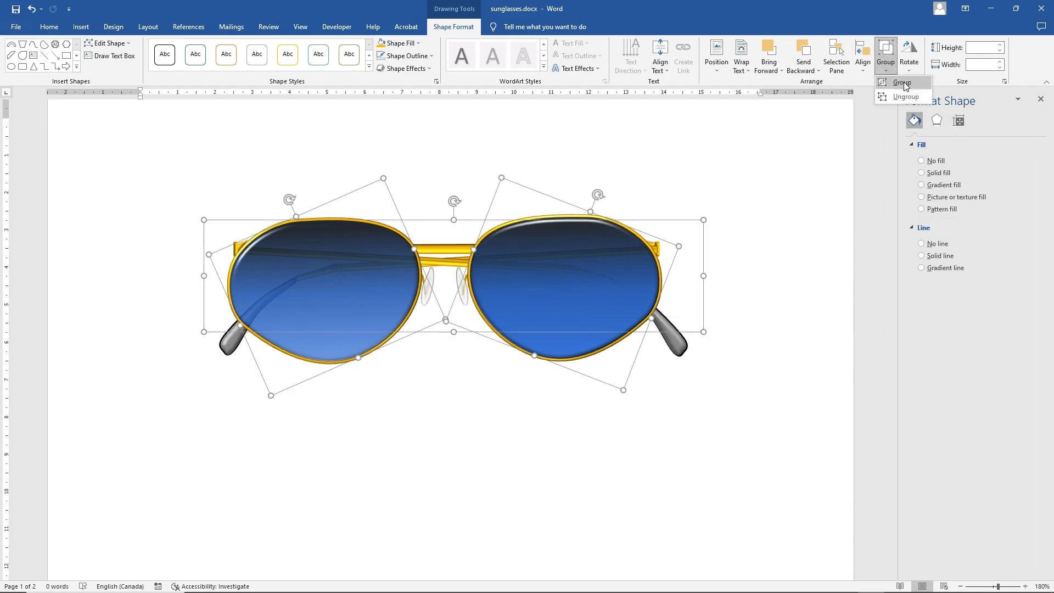
left_click(717, 212)
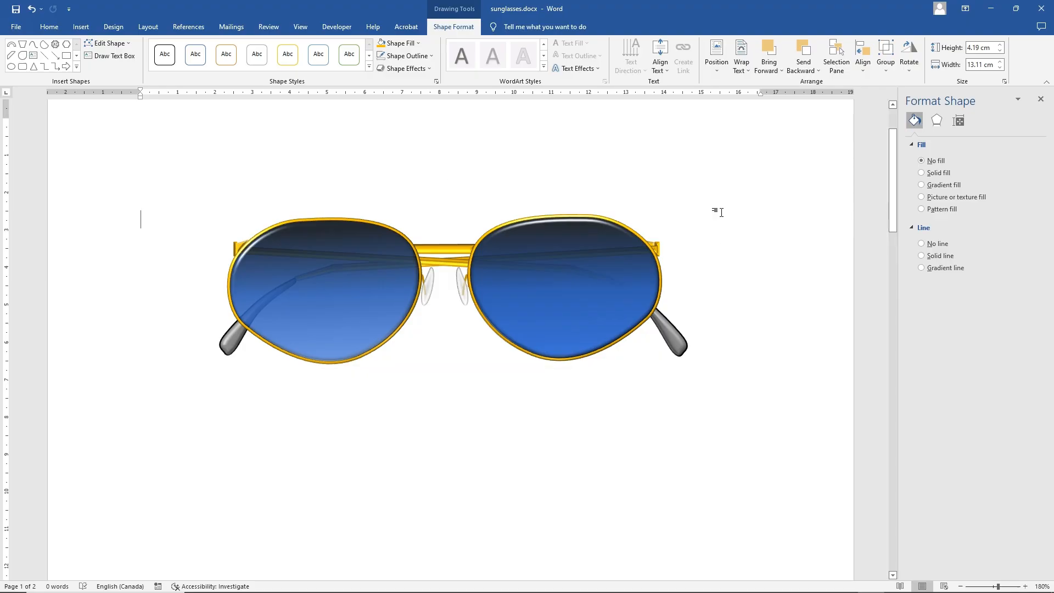
- Move the grouped sunglasses slightly left and down on the page and keep the group selected
left_click(635, 251)
left_click(715, 216)
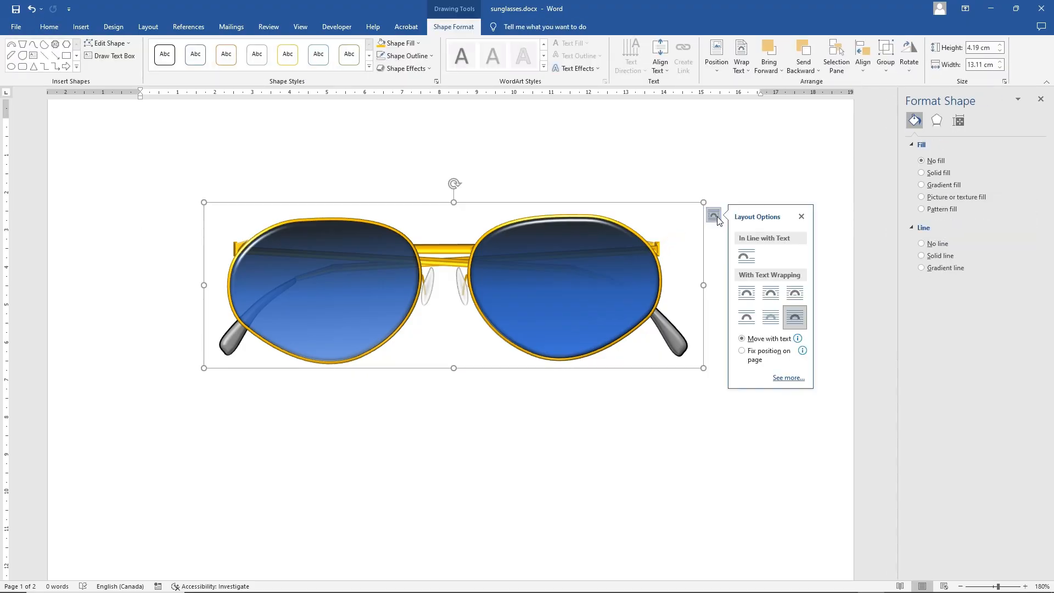
left_click(701, 169)
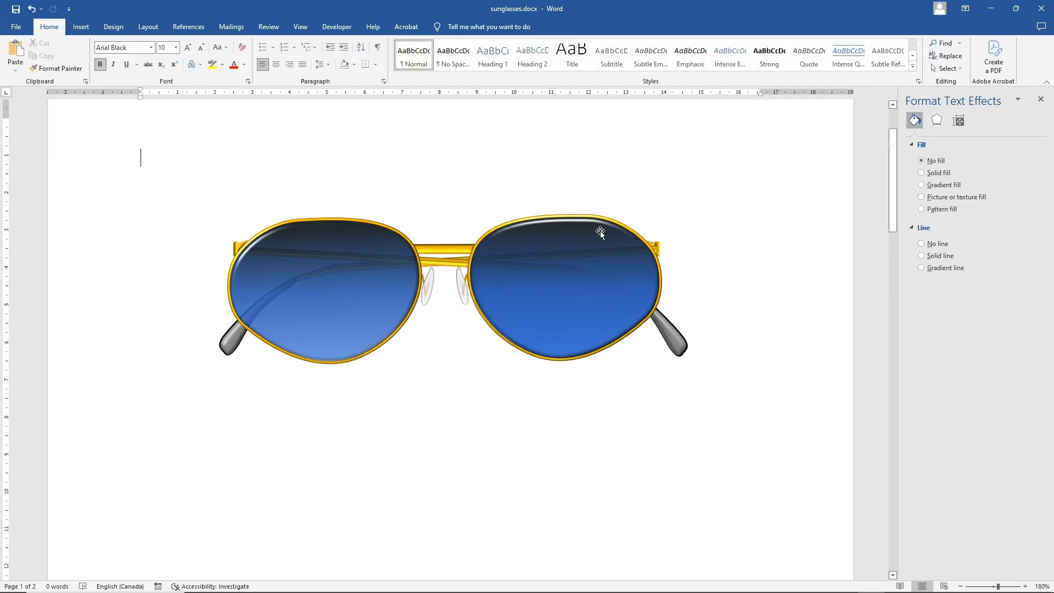
mouse_move(571, 250)
left_mouse_down()
mouse_move(560, 254)
mouse_move(598, 249)
mouse_move(546, 252)
mouse_move(544, 348)
mouse_move(604, 441)
mouse_move(559, 253)
left_mouse_up()
left_click(568, 253)
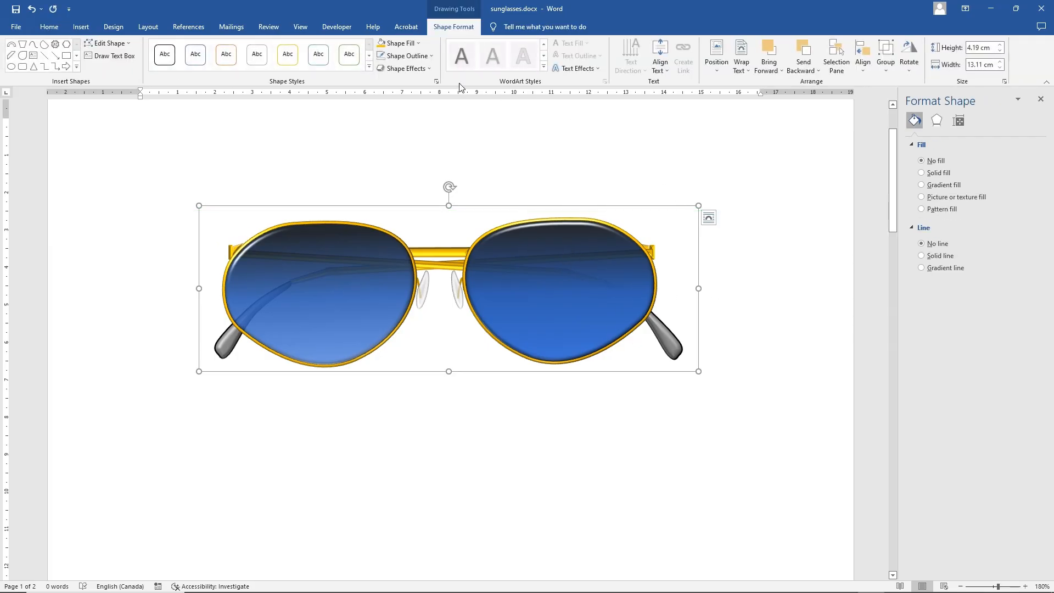
- Apply an outer shadow offset toward the upper right to the sunglasses group and save the document
left_click(405, 67)
mouse_move(420, 127)
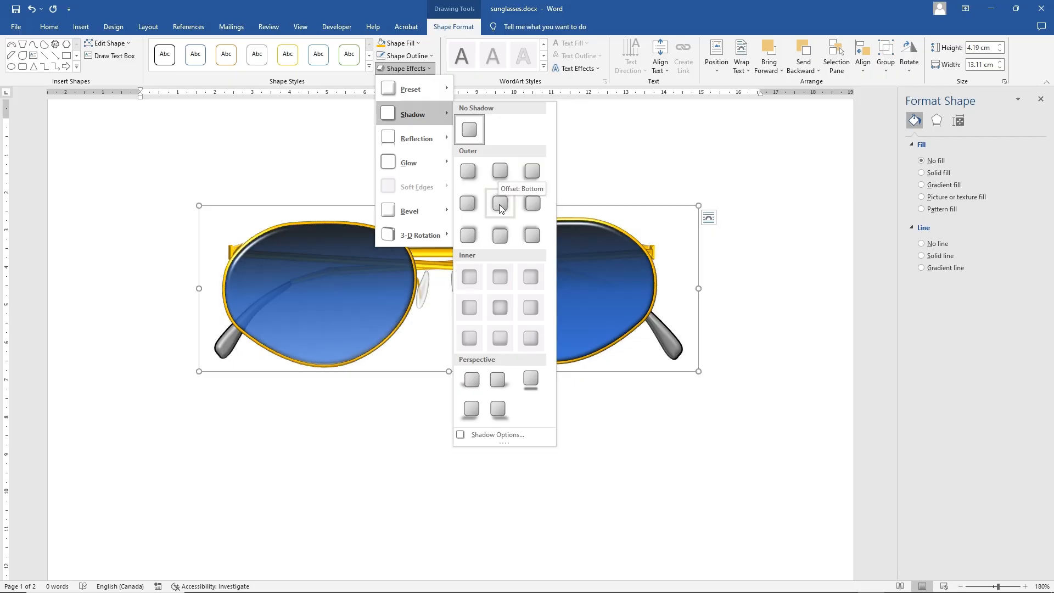
left_click(473, 233)
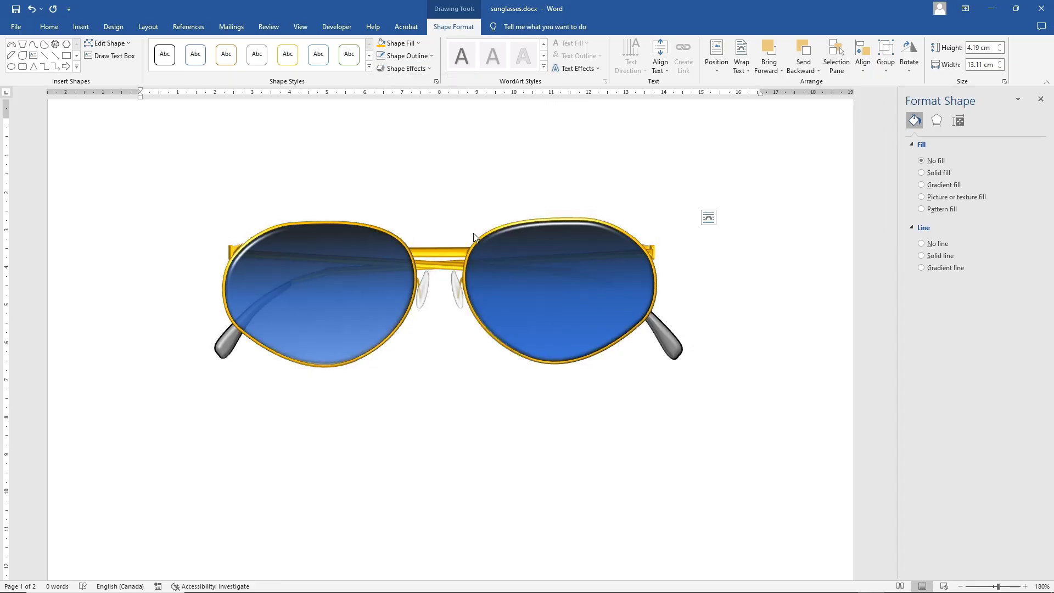
left_click(733, 415)
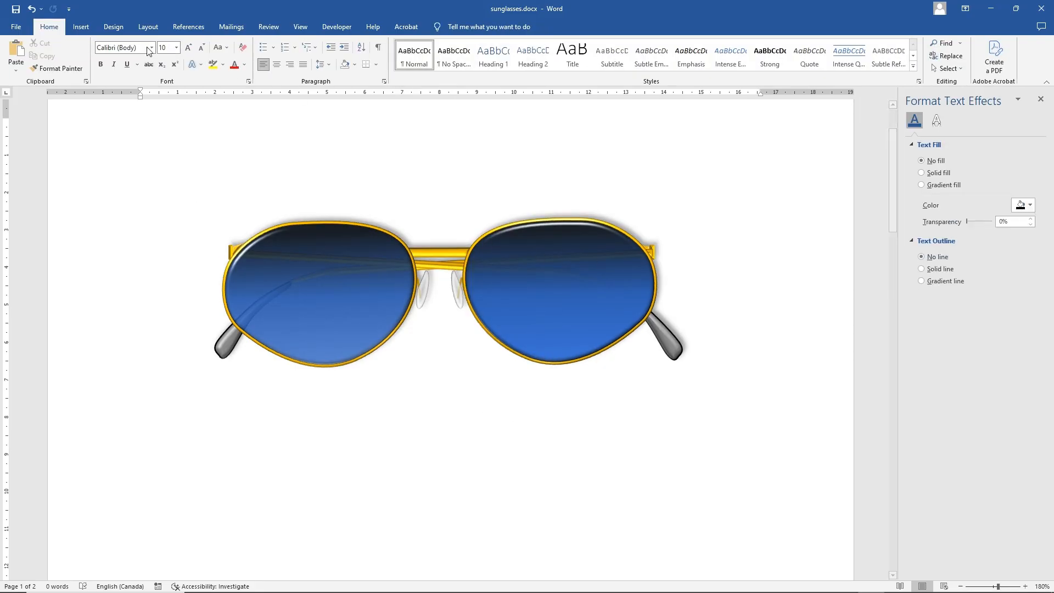
left_click(15, 9)
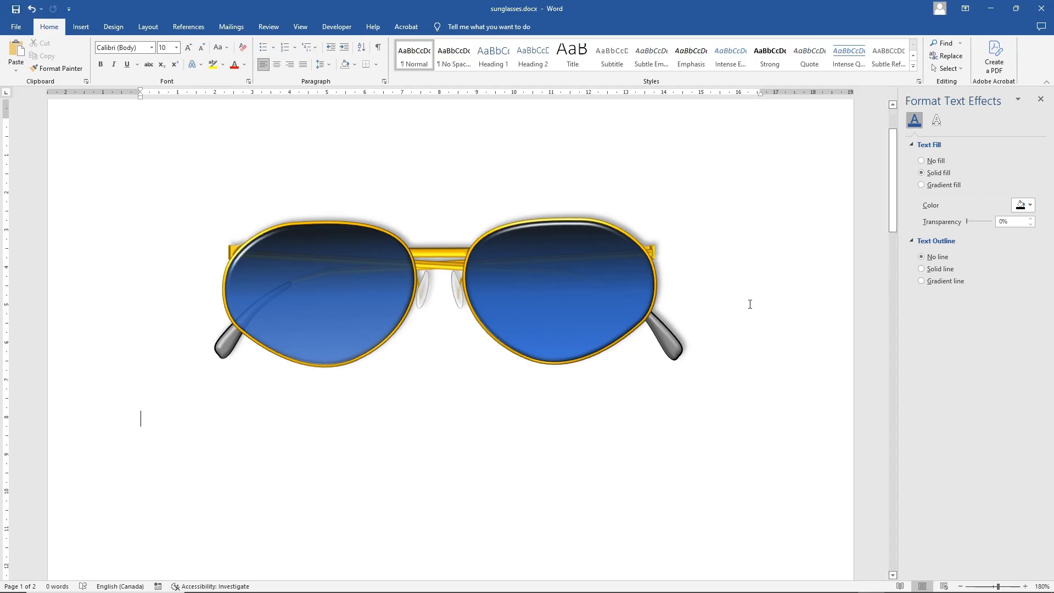
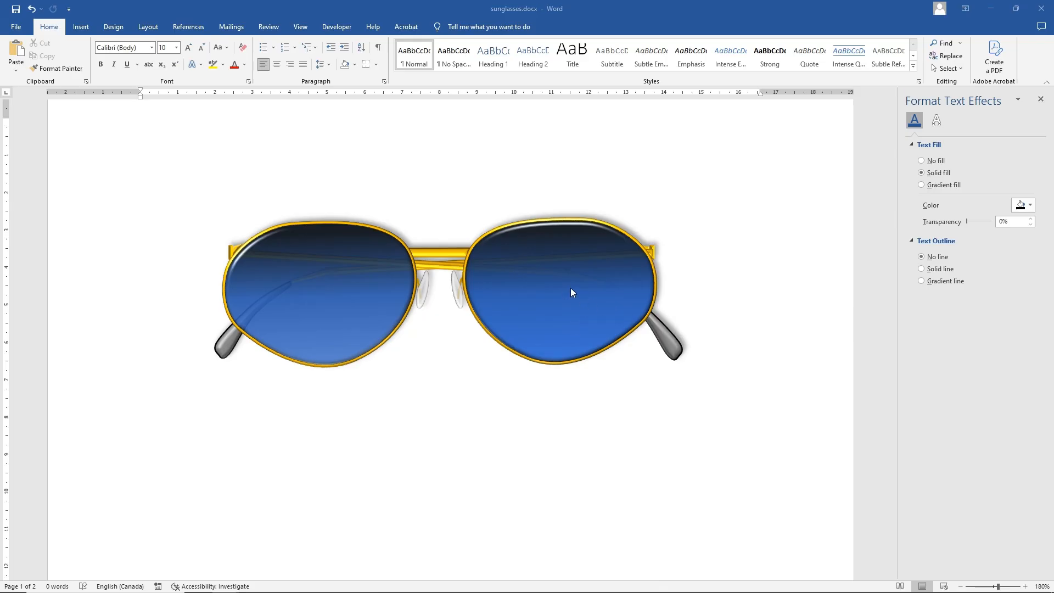
- Set the transparency of the right lens's dark gradient stop at 23% to 16%
left_click(544, 318)
left_click(559, 317)
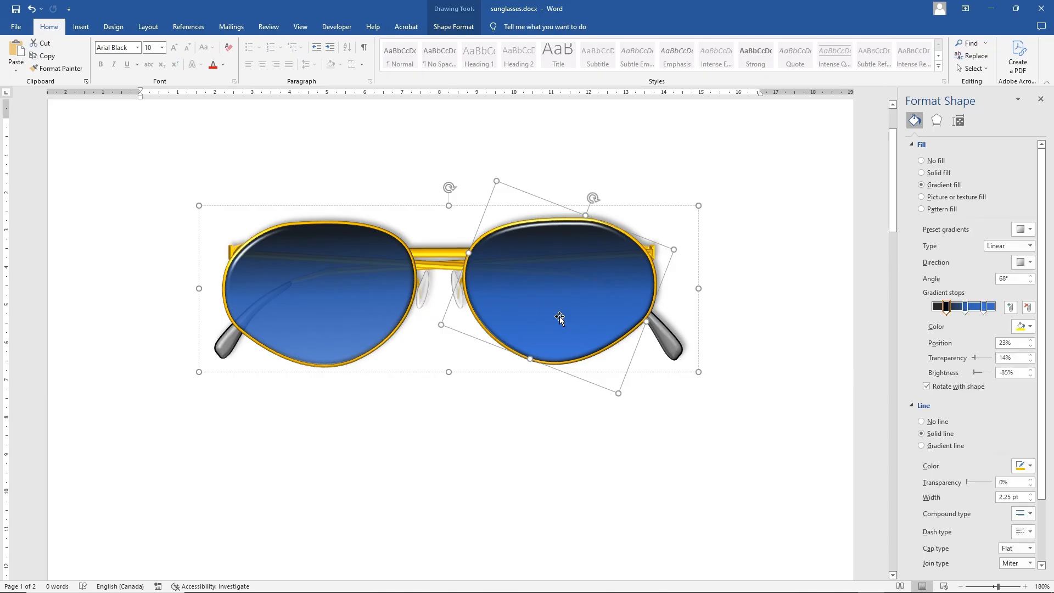
left_click(946, 308)
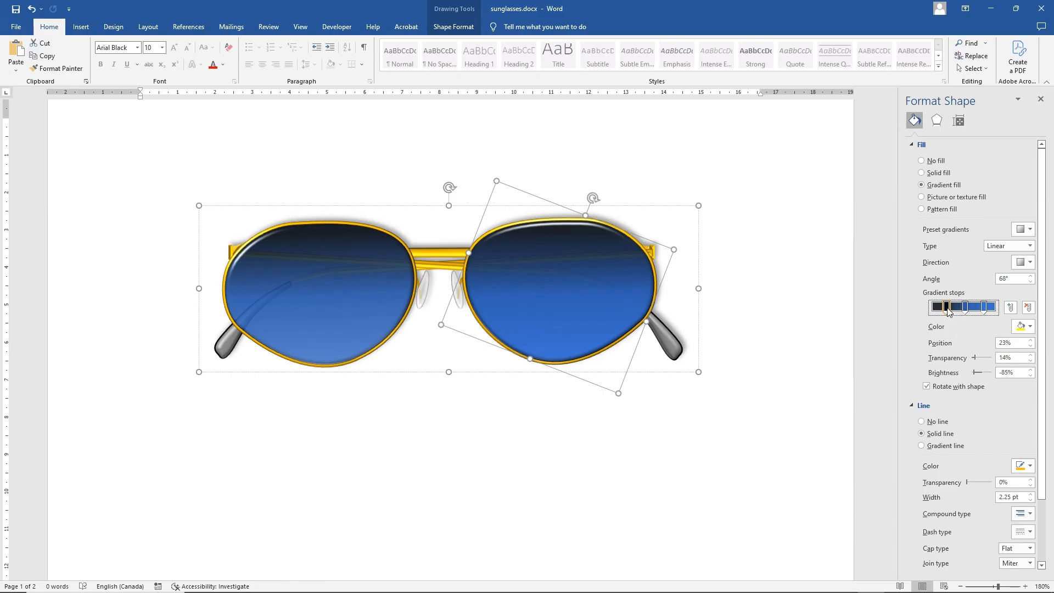
left_click(1032, 355)
left_click(1032, 355)
left_click(1031, 355)
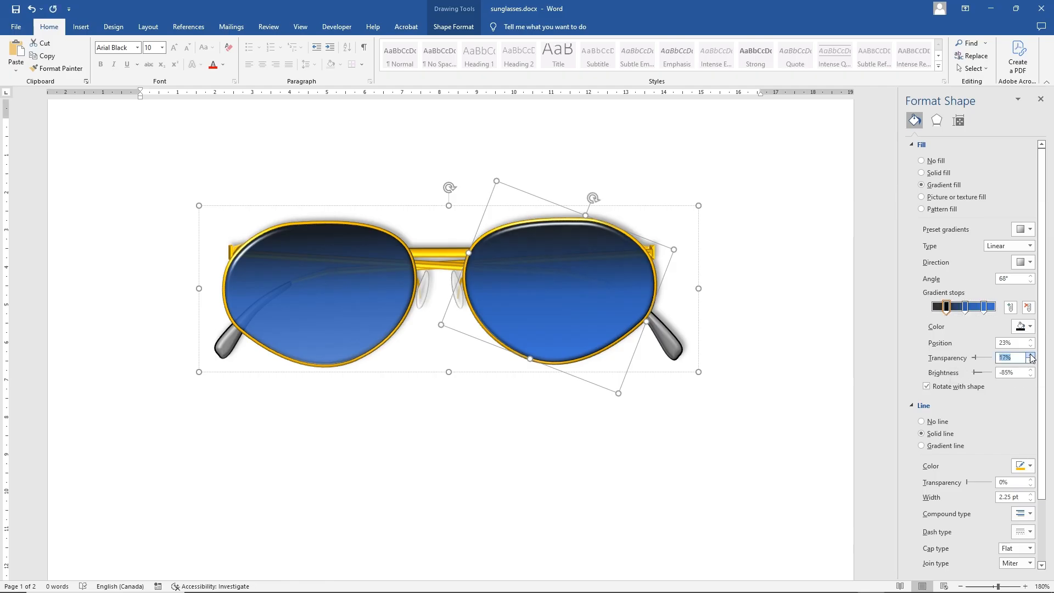
left_click(1030, 361)
left_click(587, 324)
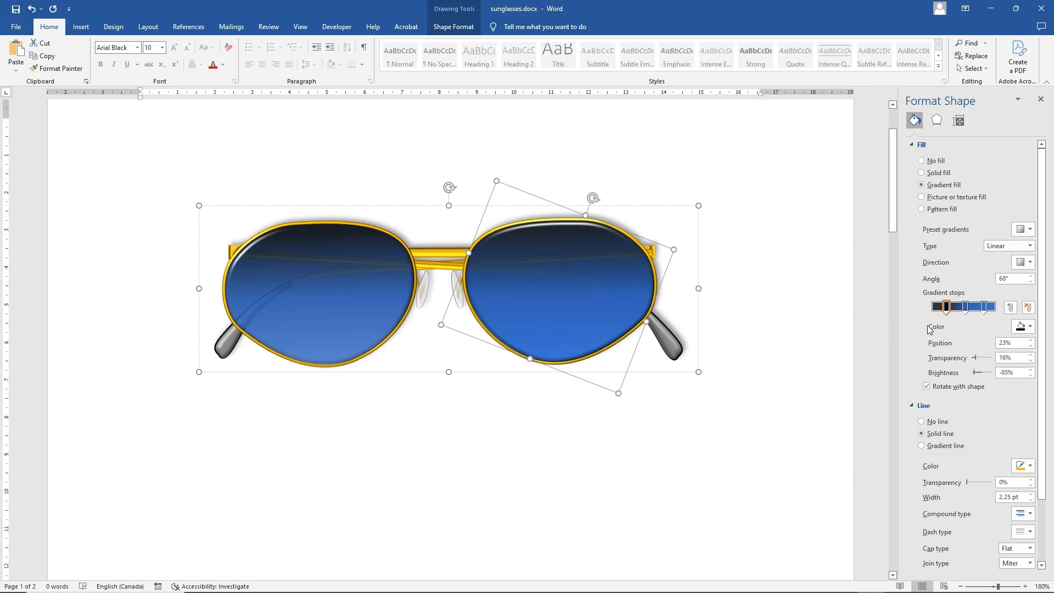
- Set the transparency of the right lens's blue gradient stop at the 83% position to 40%
left_click(983, 306)
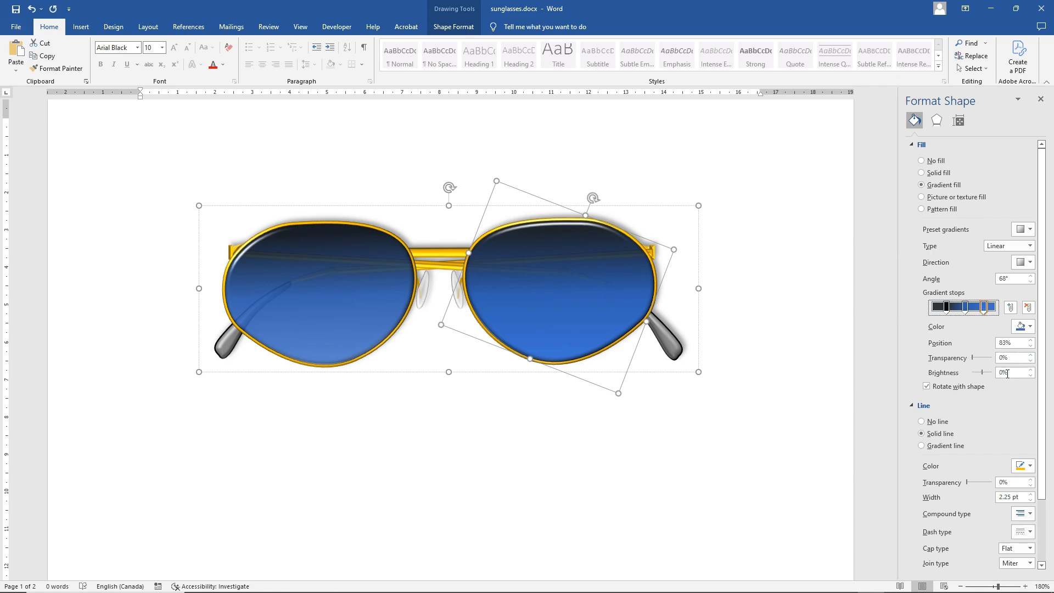
left_click(1031, 355)
left_click(1032, 356)
left_click(1032, 355)
left_click(1031, 356)
left_click(1032, 355)
left_click(1030, 355)
left_click(1030, 355)
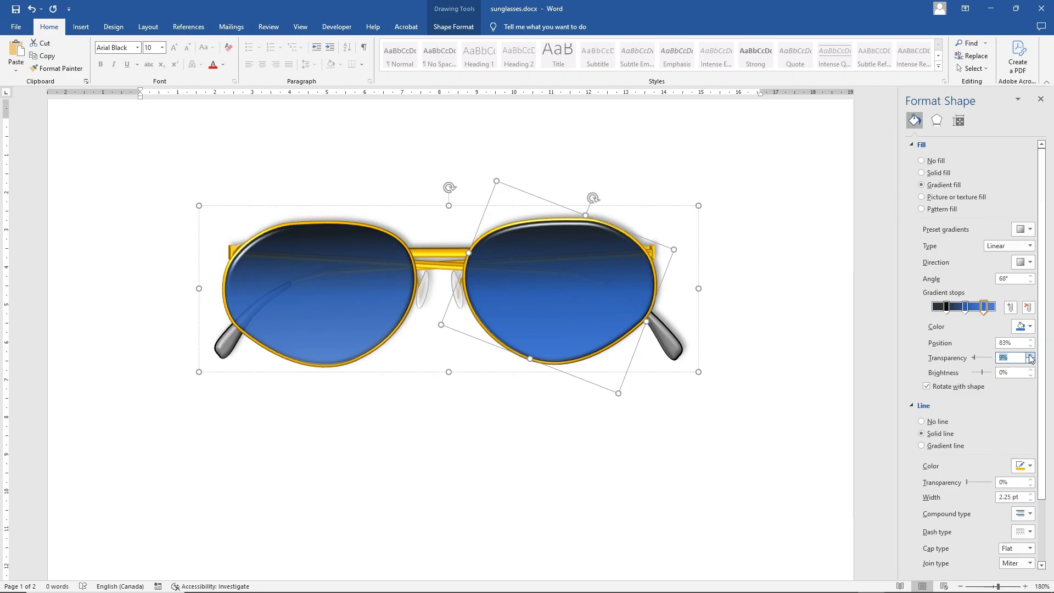
left_click(1030, 355)
left_click(1030, 355)
left_click(1031, 355)
left_click(1030, 356)
left_click(1031, 356)
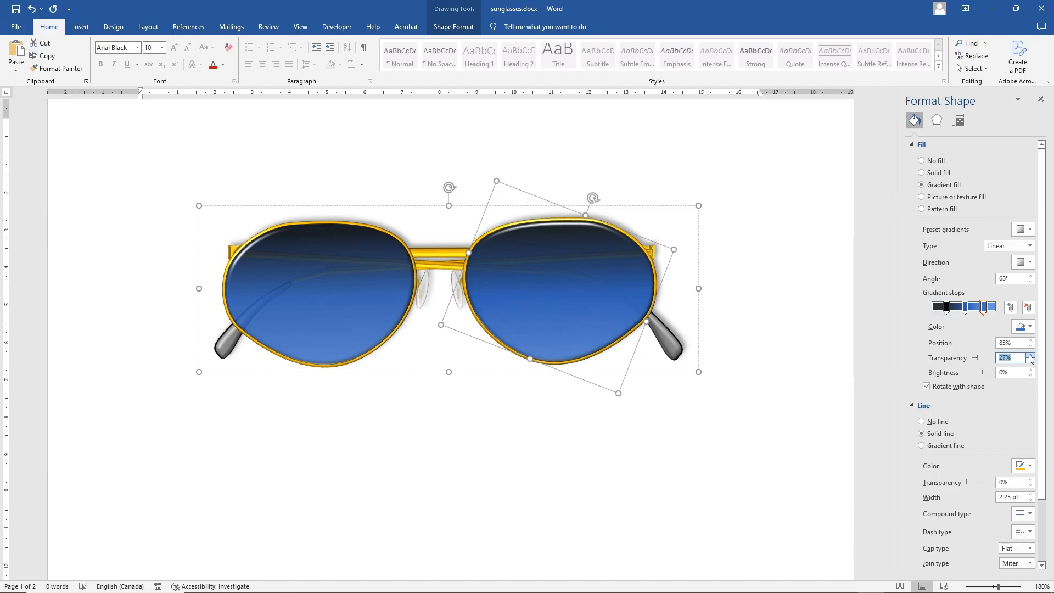
left_click(1030, 356)
left_click(1030, 355)
left_click(1030, 355)
left_click(1030, 355)
left_click(1030, 356)
left_click(1030, 356)
left_click(1031, 355)
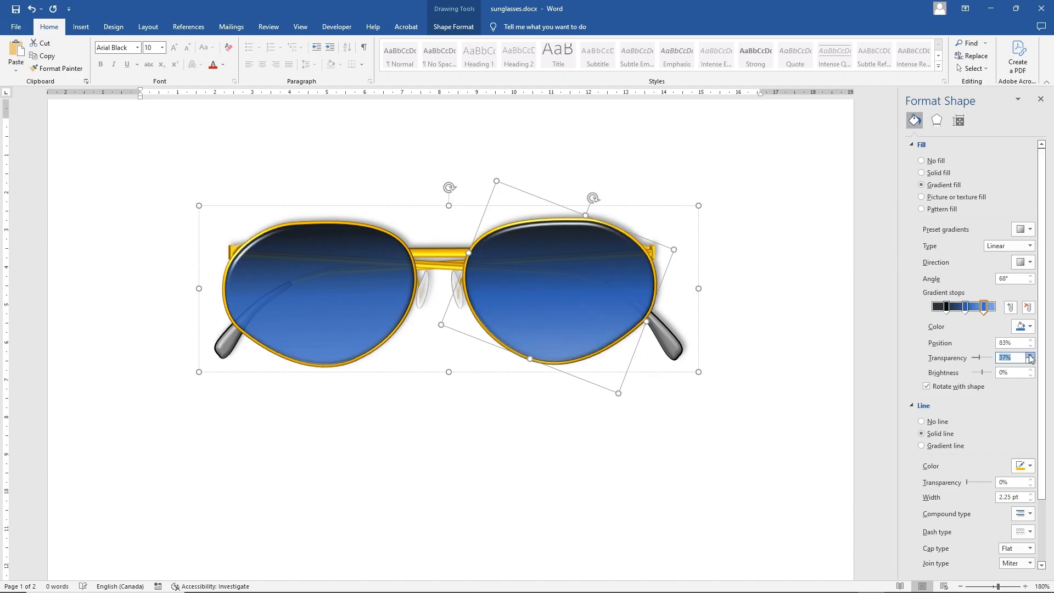
left_click(1031, 355)
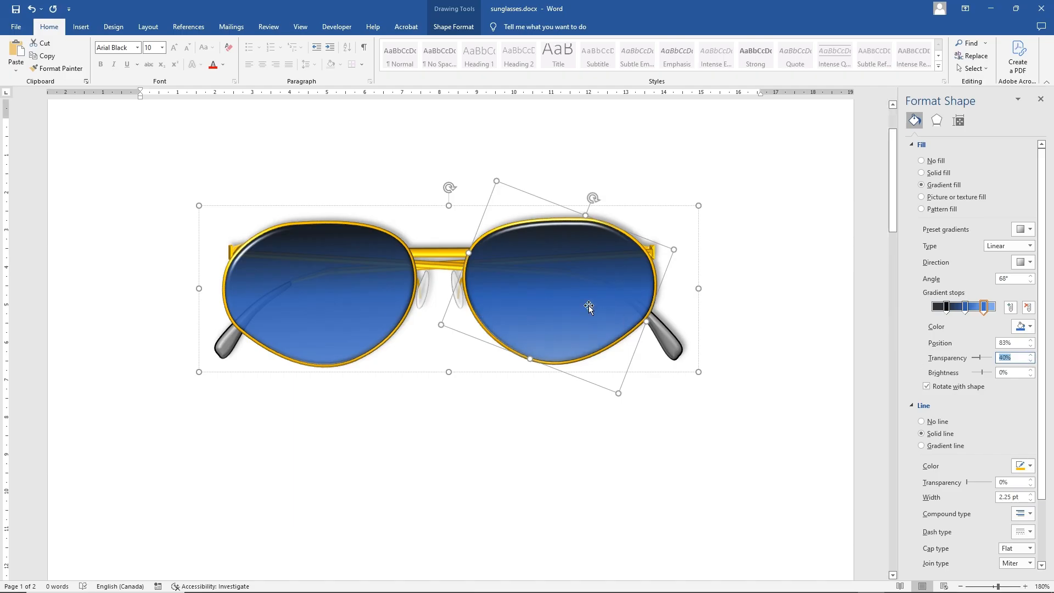
left_click(613, 283)
- Set the transparency of the right lens's gradient stop at the 53% position to 5%
left_click(965, 307)
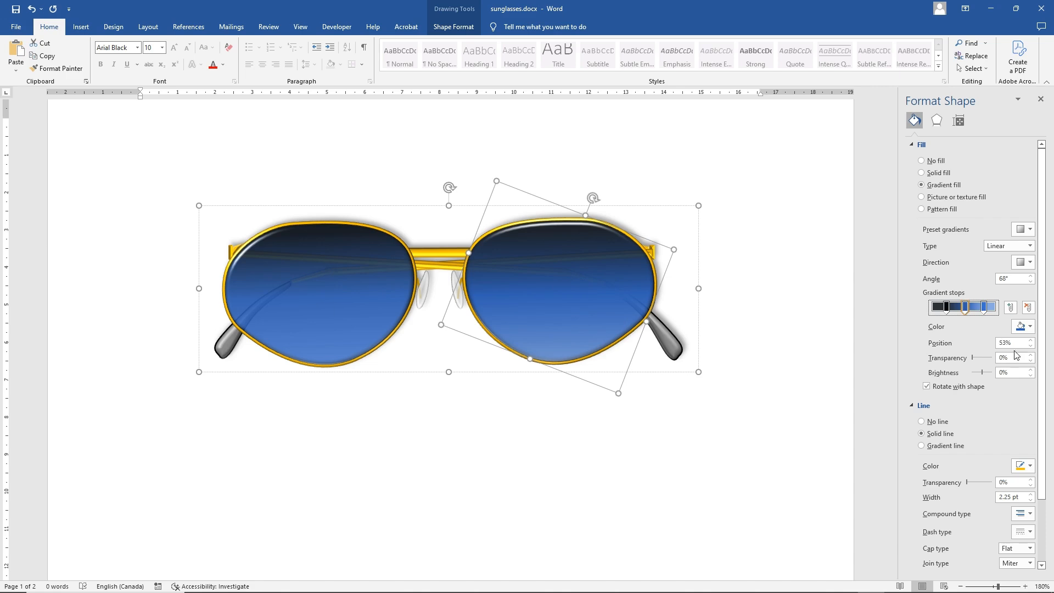
left_click(1031, 355)
left_click(1031, 355)
left_click(1030, 355)
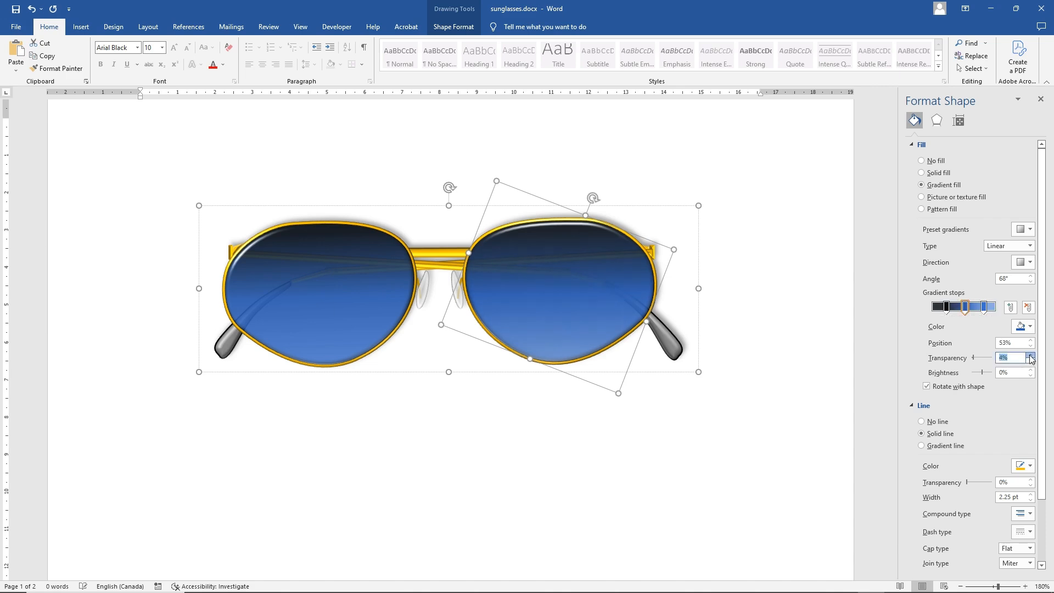
left_click(1030, 355)
- Shift the right lens's dark gradient stop to the 11% position
left_click(946, 307)
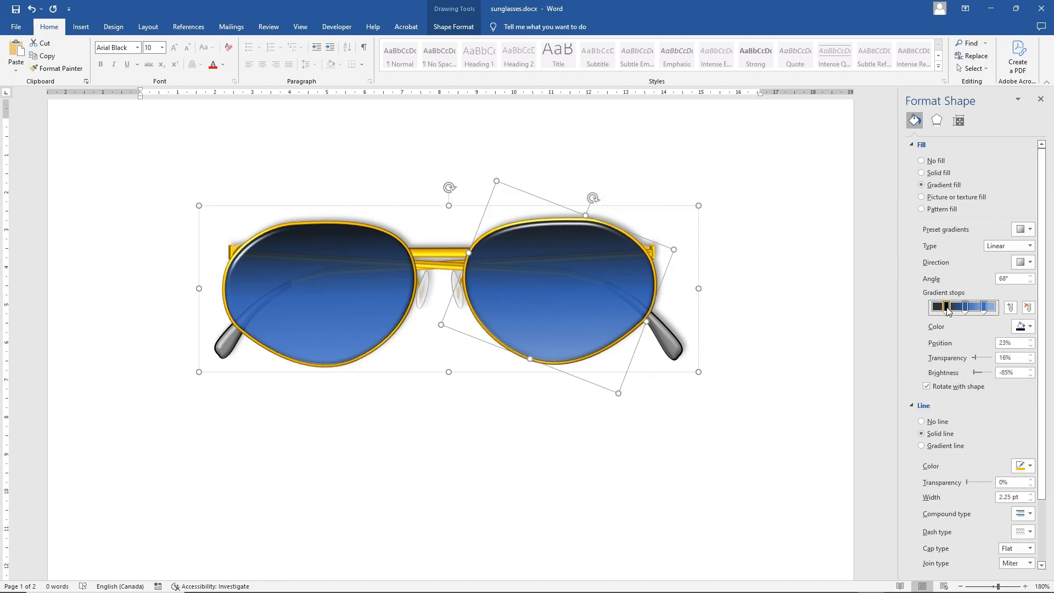
left_click(1031, 346)
left_click(1030, 346)
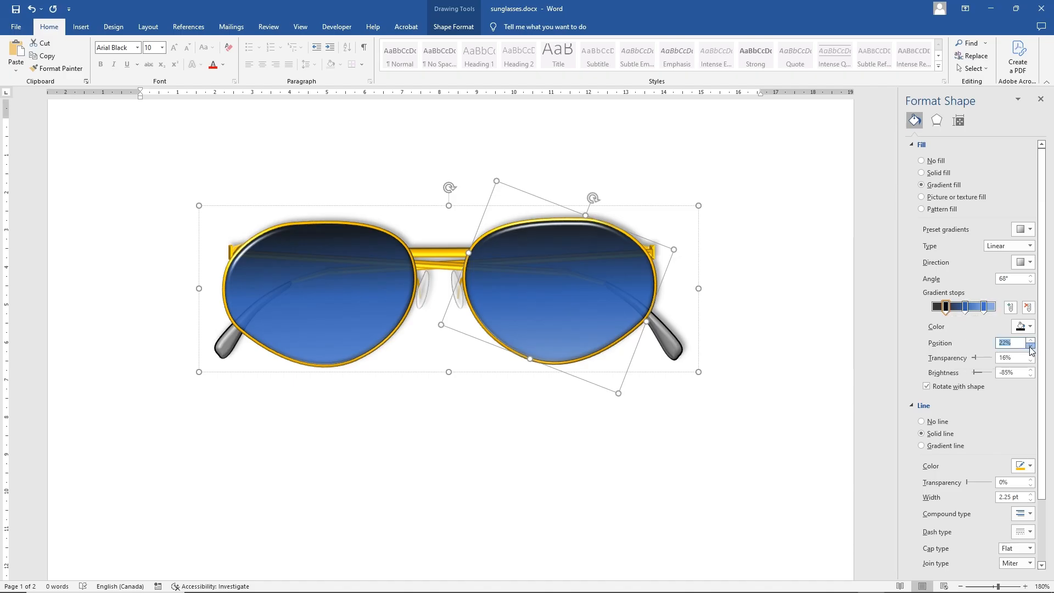
left_click(1030, 346)
left_click(1031, 346)
left_click(1030, 346)
left_click(1031, 346)
left_click(1031, 346)
left_click(1031, 346)
left_click(1030, 345)
left_click(1030, 346)
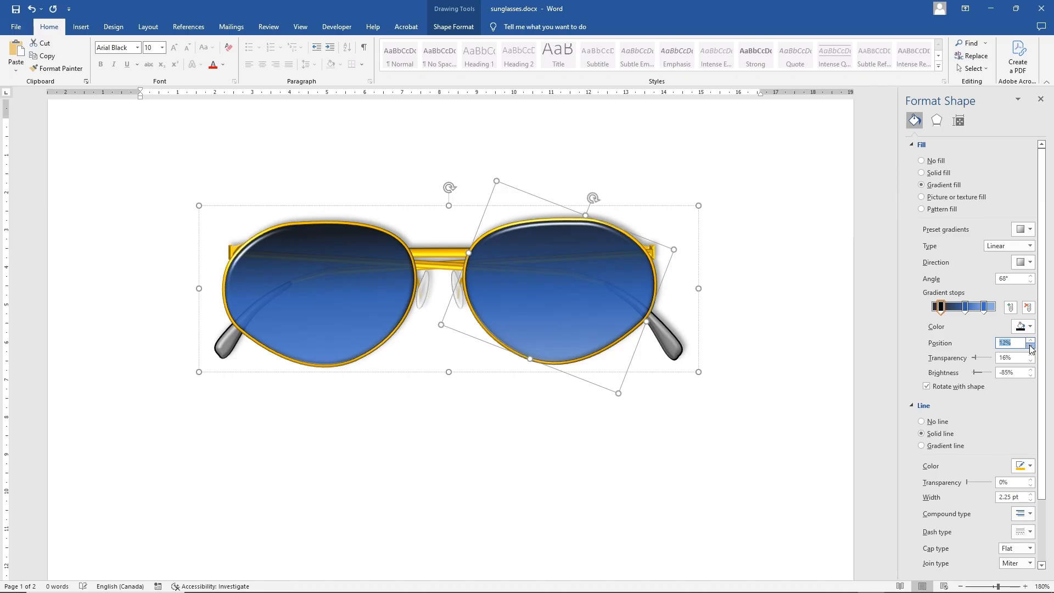
left_click(1030, 345)
left_click(1031, 345)
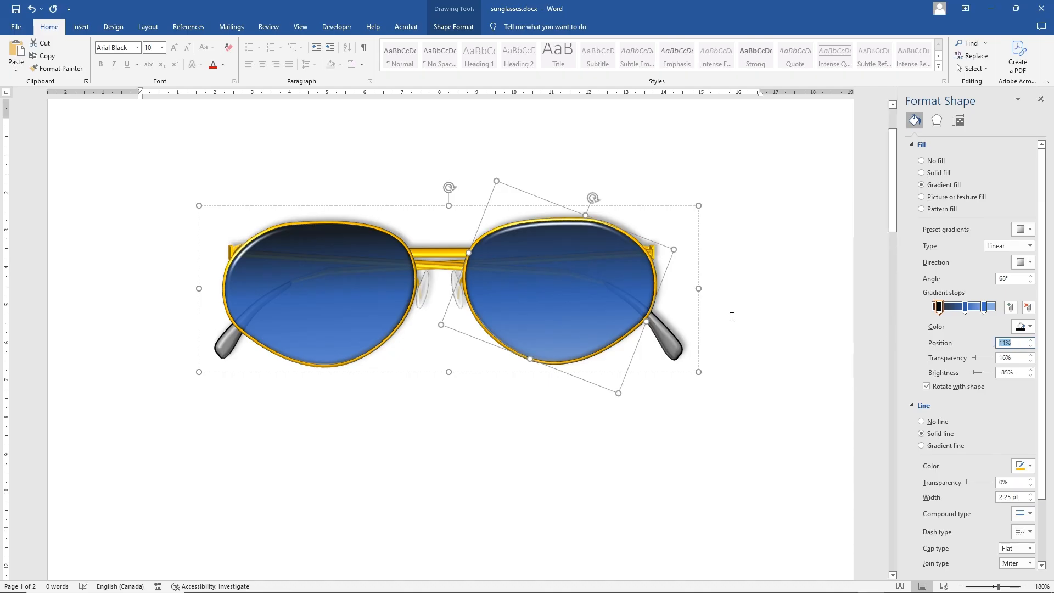
- Set the transparency of the right lens's 53% gradient stop to 0% and deselect the lens
left_click(965, 306)
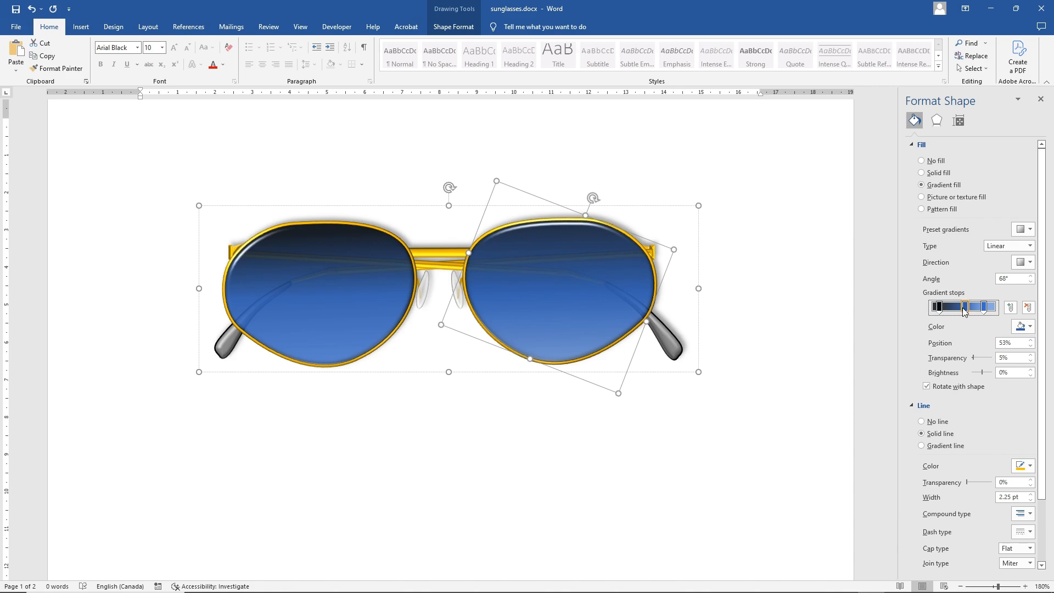
left_click(1029, 364)
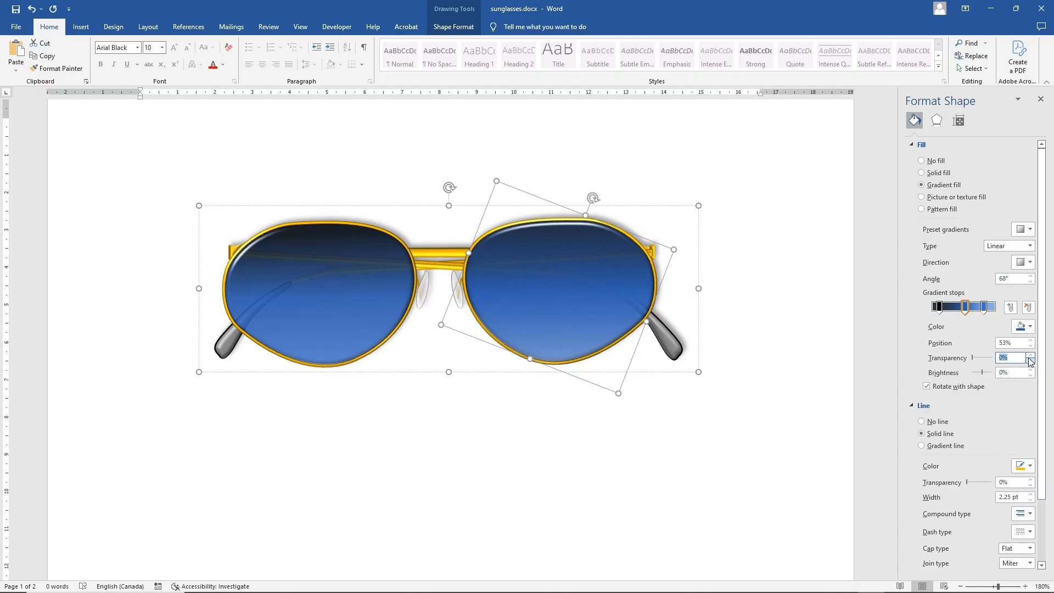
left_click(520, 417)
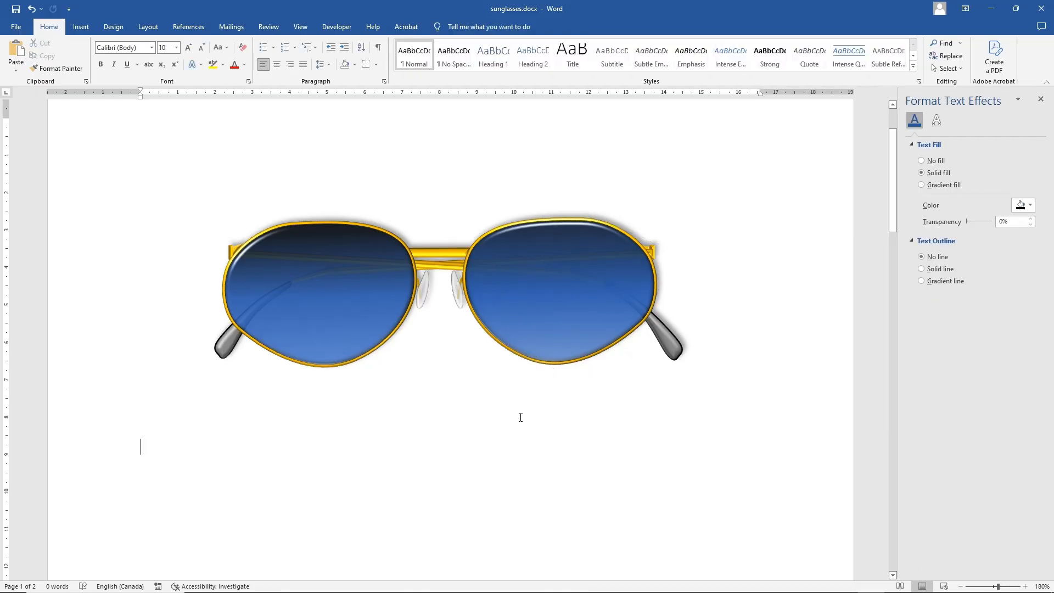